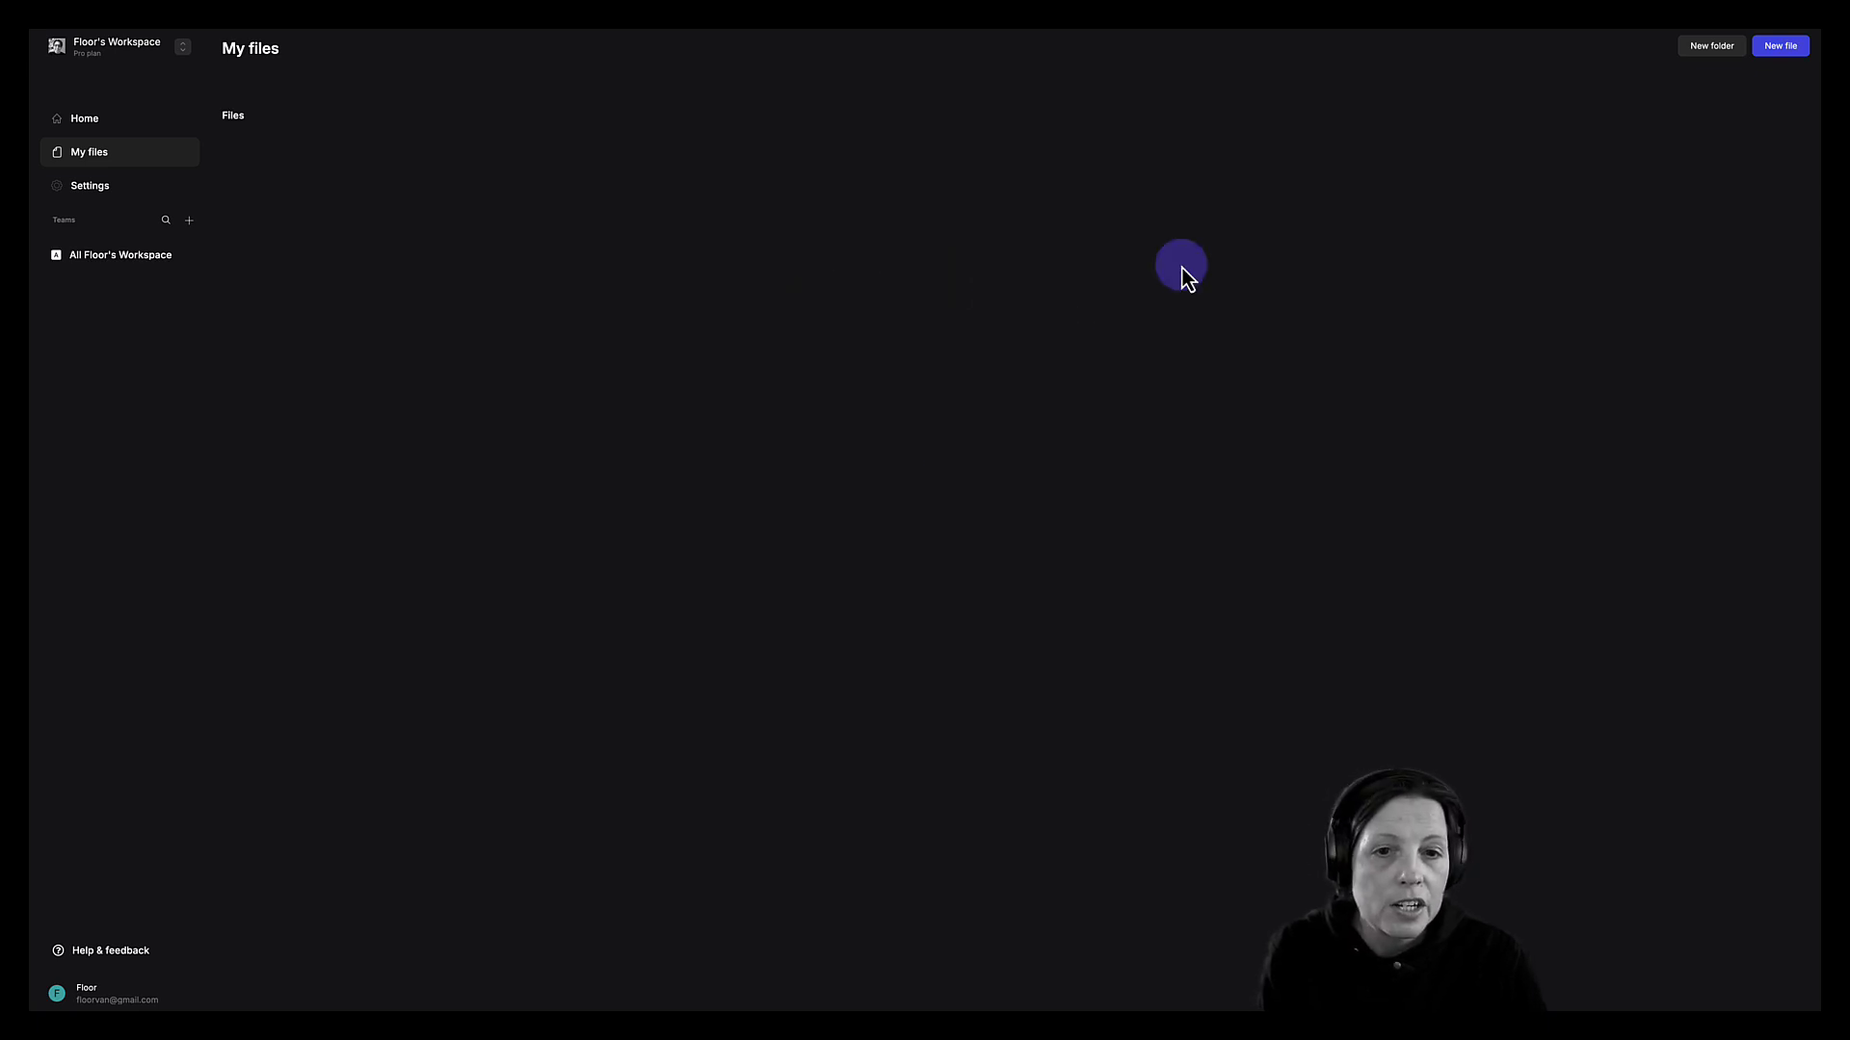
Create a new file named Architecture in Studio with a Landscape 1920 × 1080 canvas.
{"action": "left_click", "coordinate": [1793, 55]}
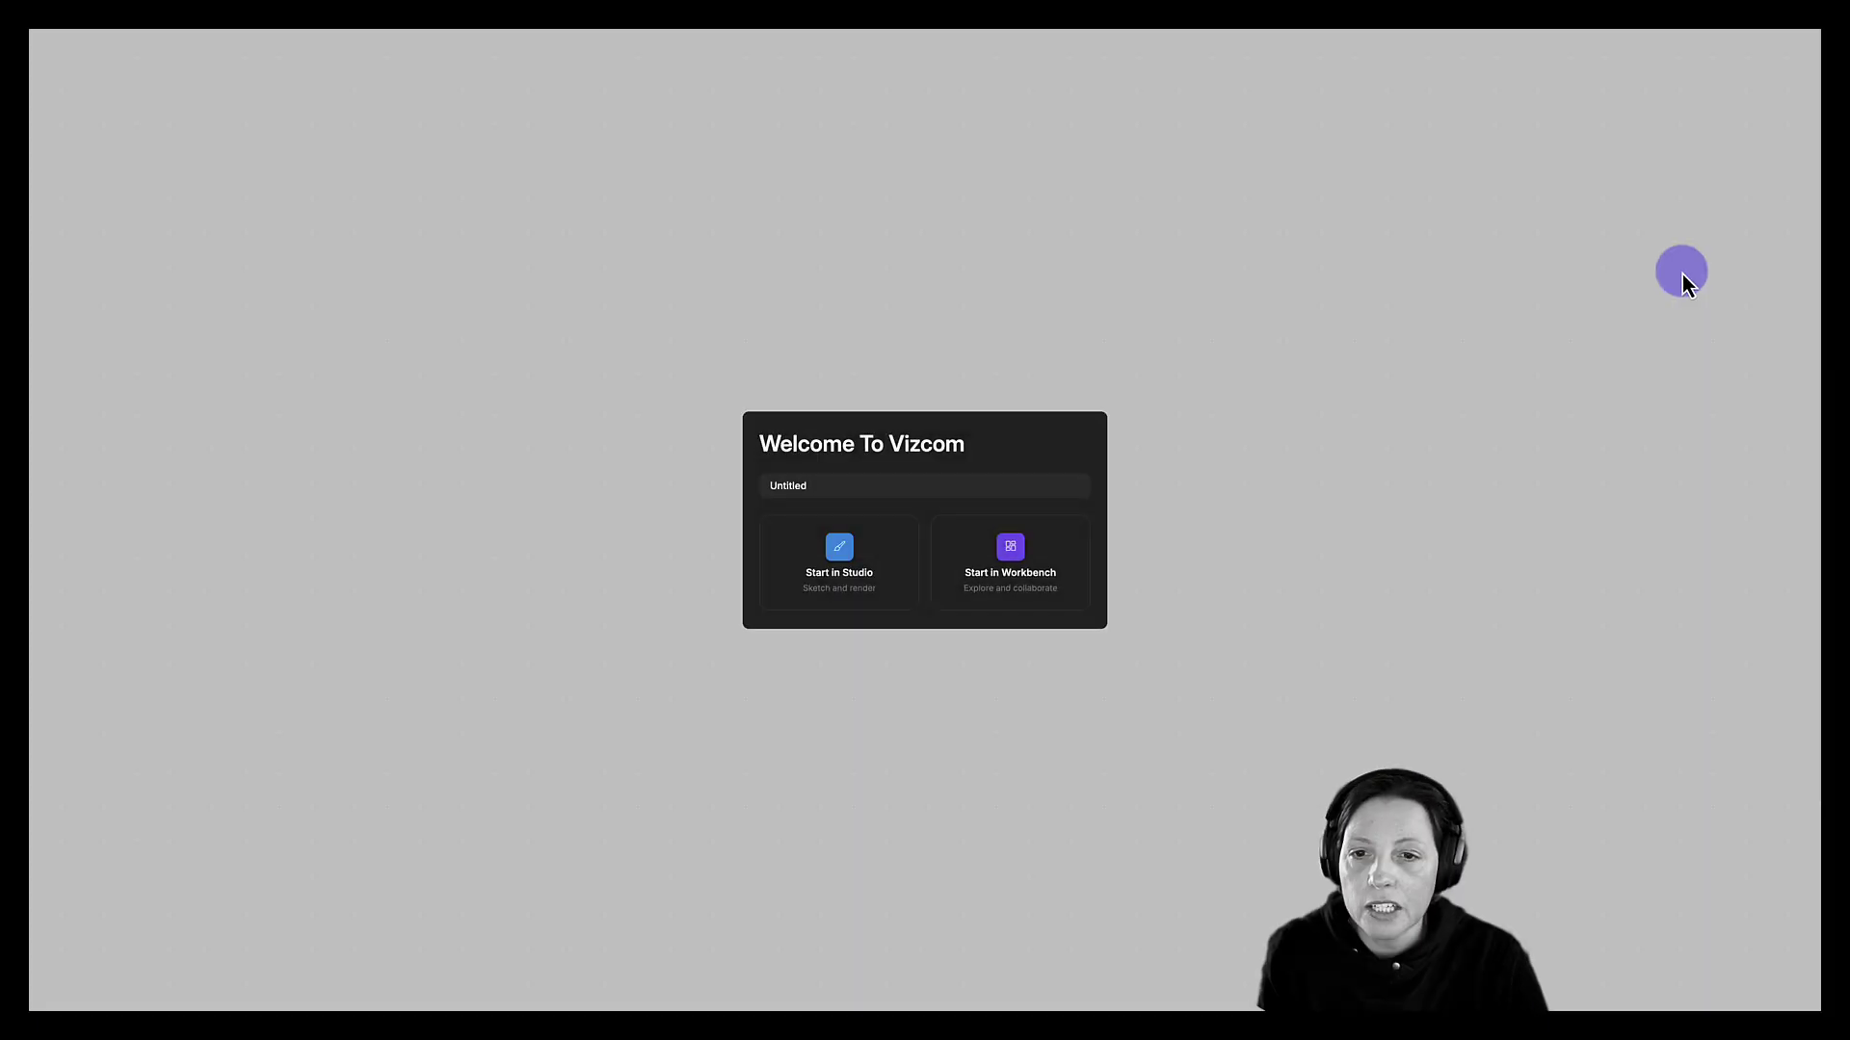
{"action": "left_click", "coordinate": [856, 486]}
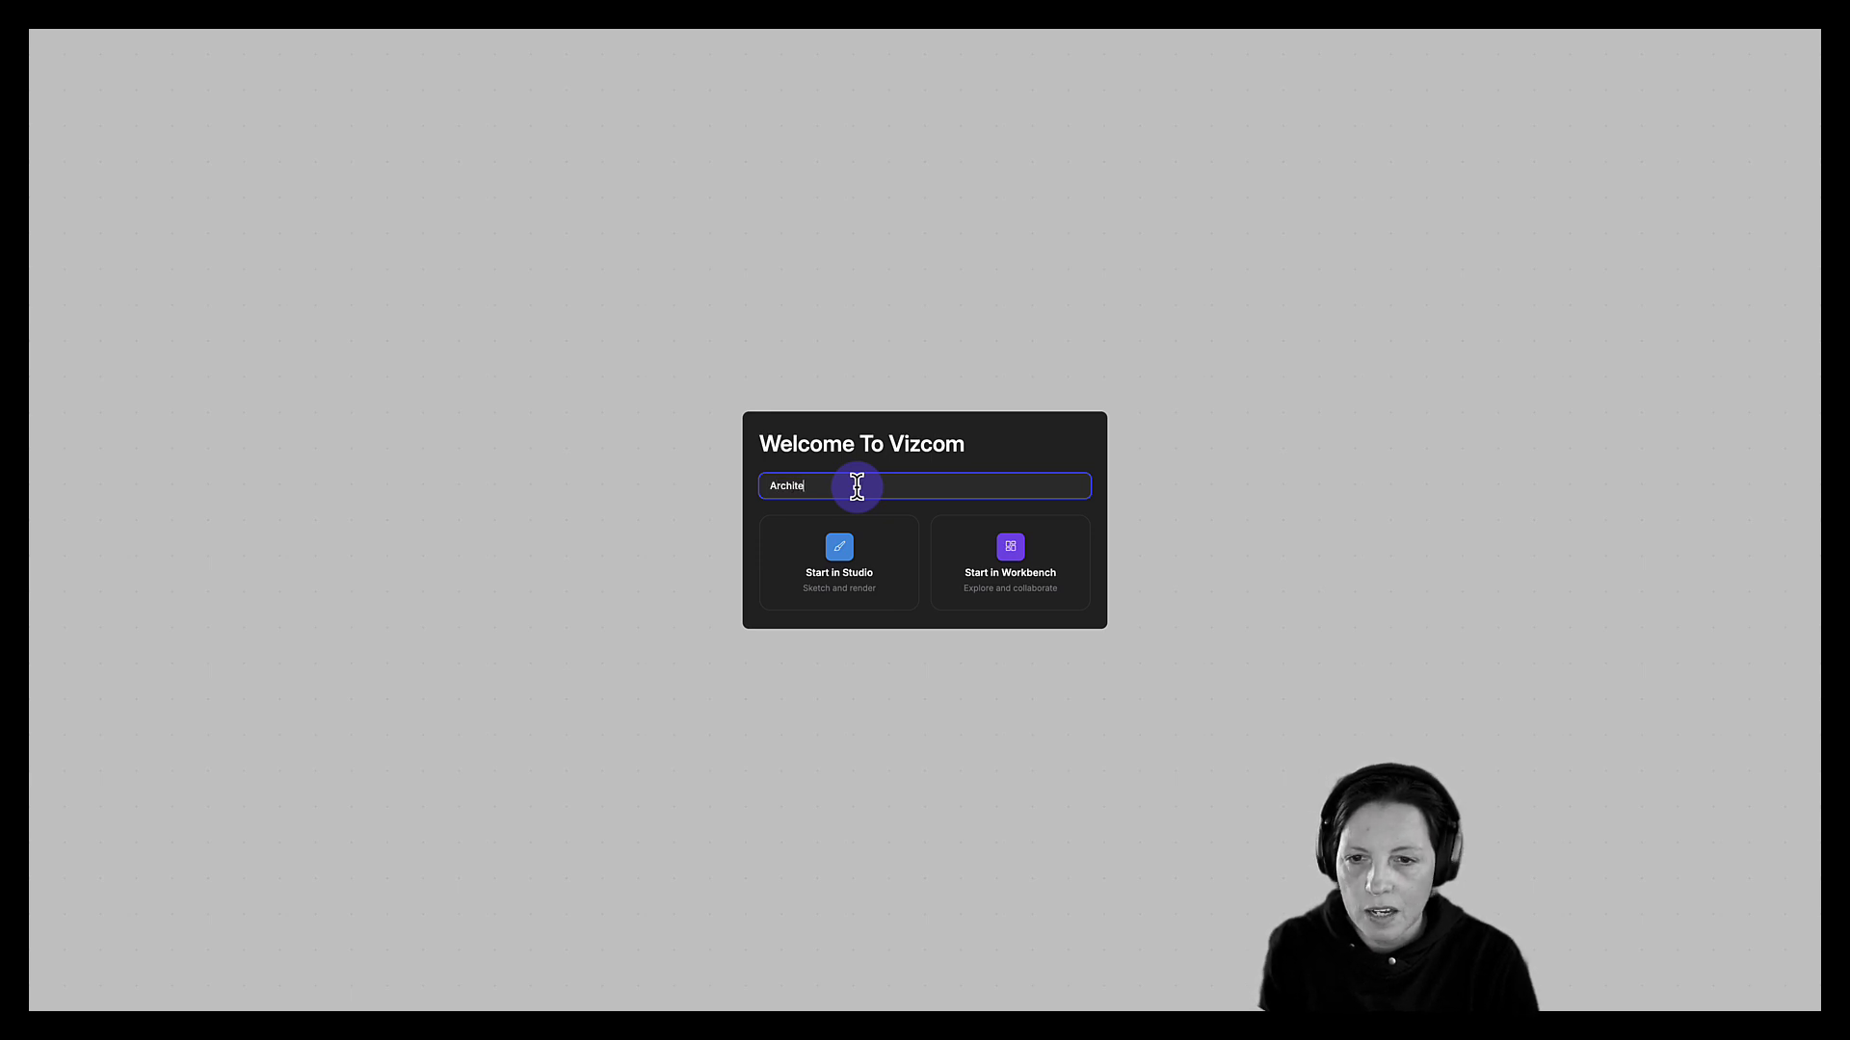
{"action": "left_click", "coordinate": [817, 552]}
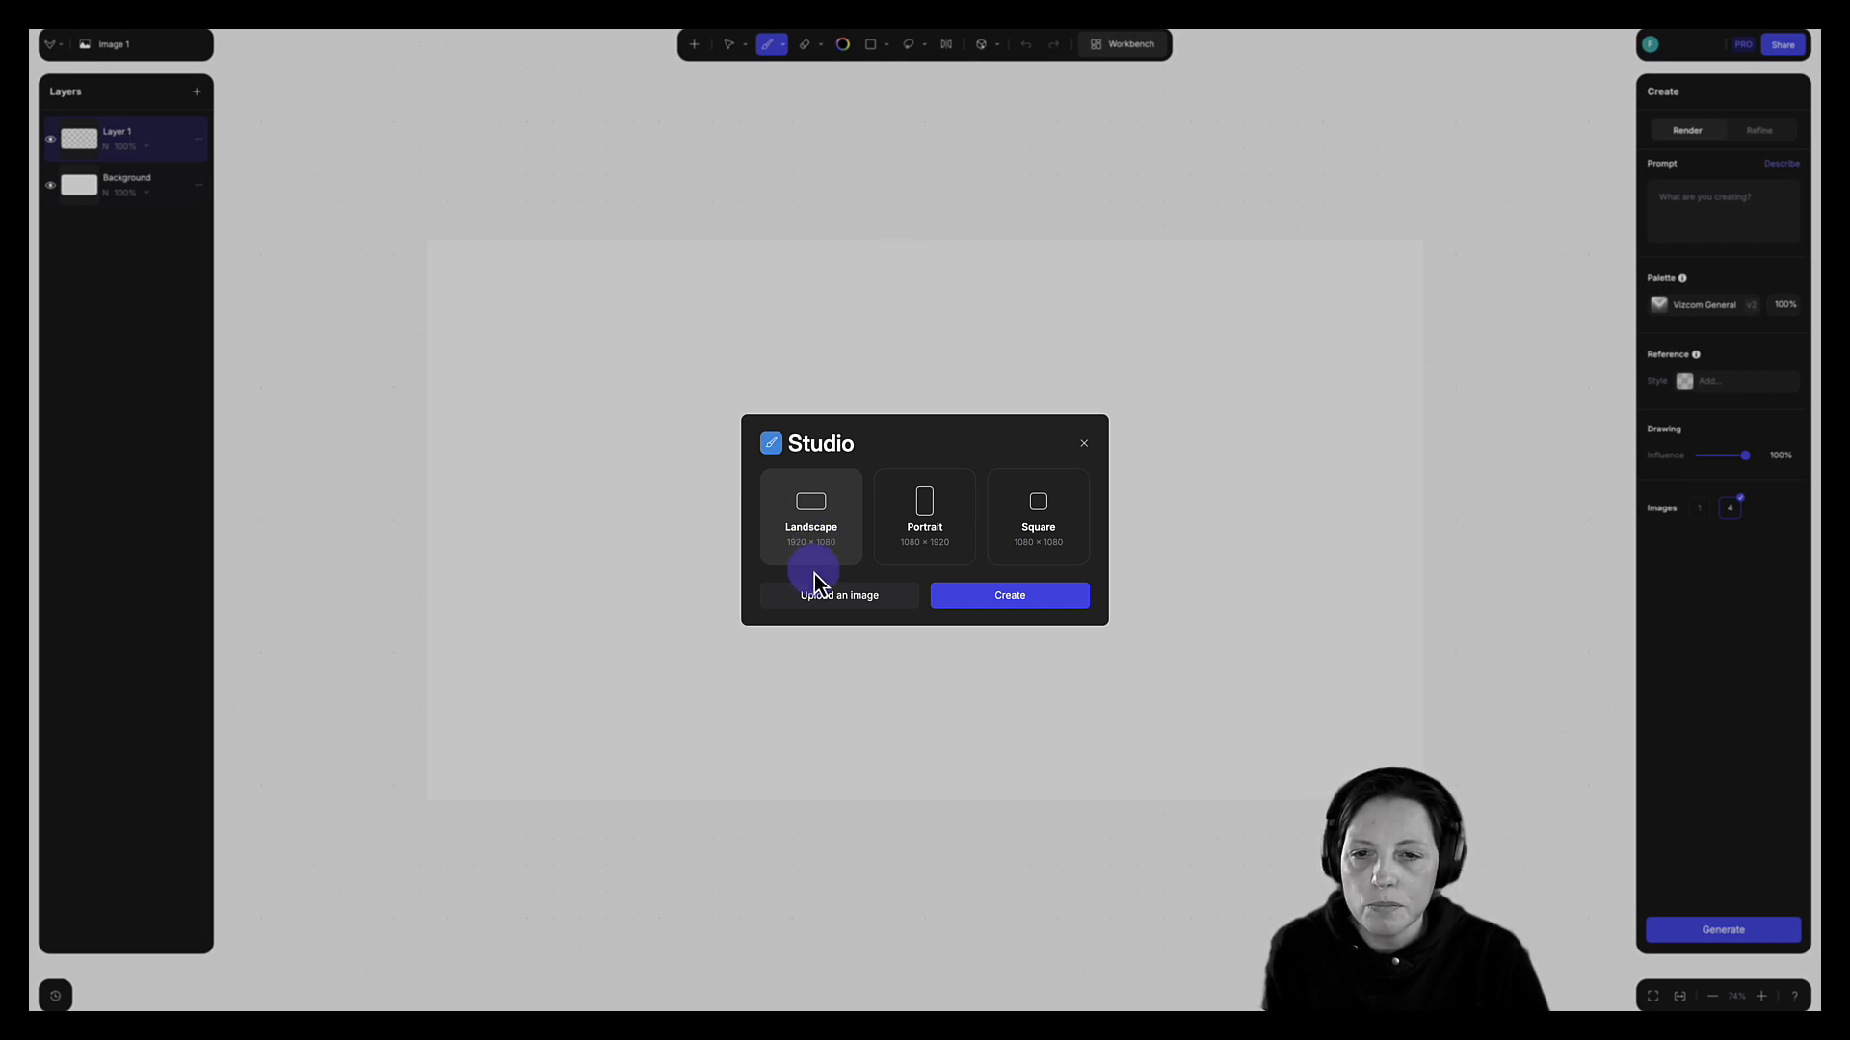
Create the blank landscape canvas and upload Building_3.png from the Architecture folder.
{"action": "left_click", "coordinate": [1007, 610]}
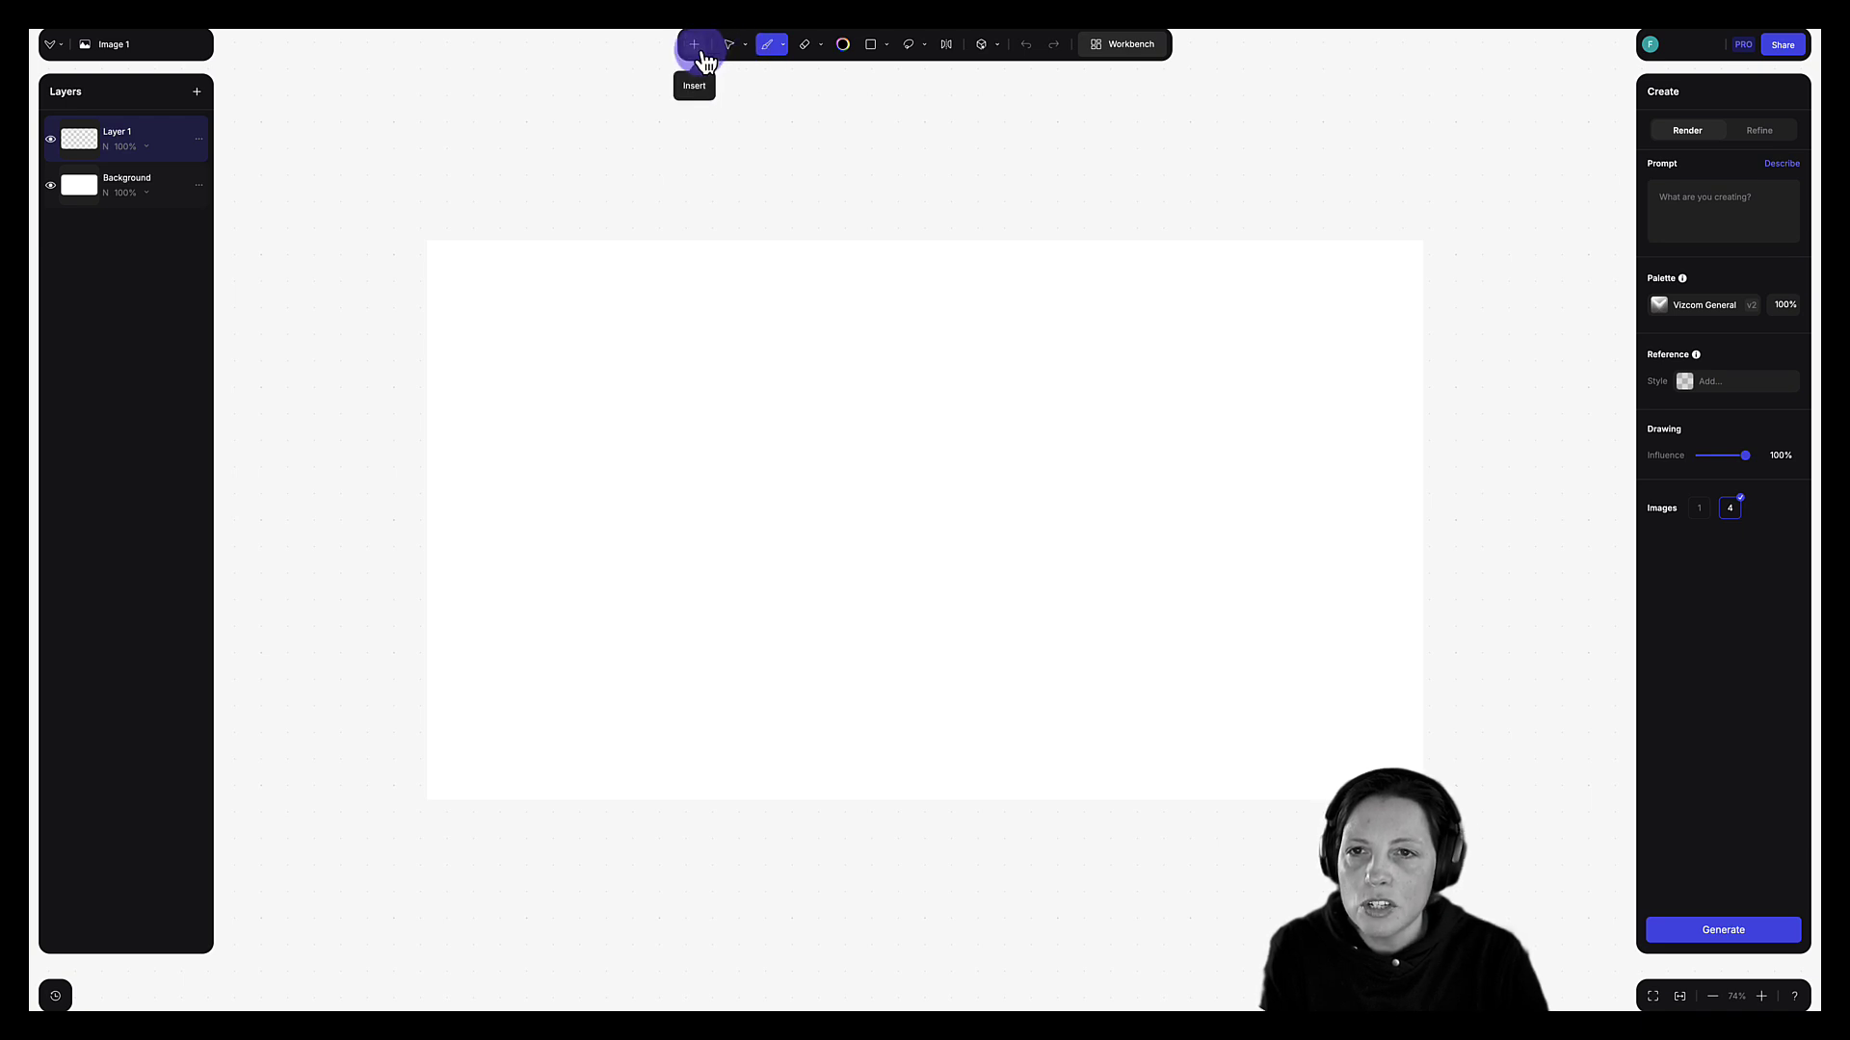
{"action": "left_click", "coordinate": [699, 46]}
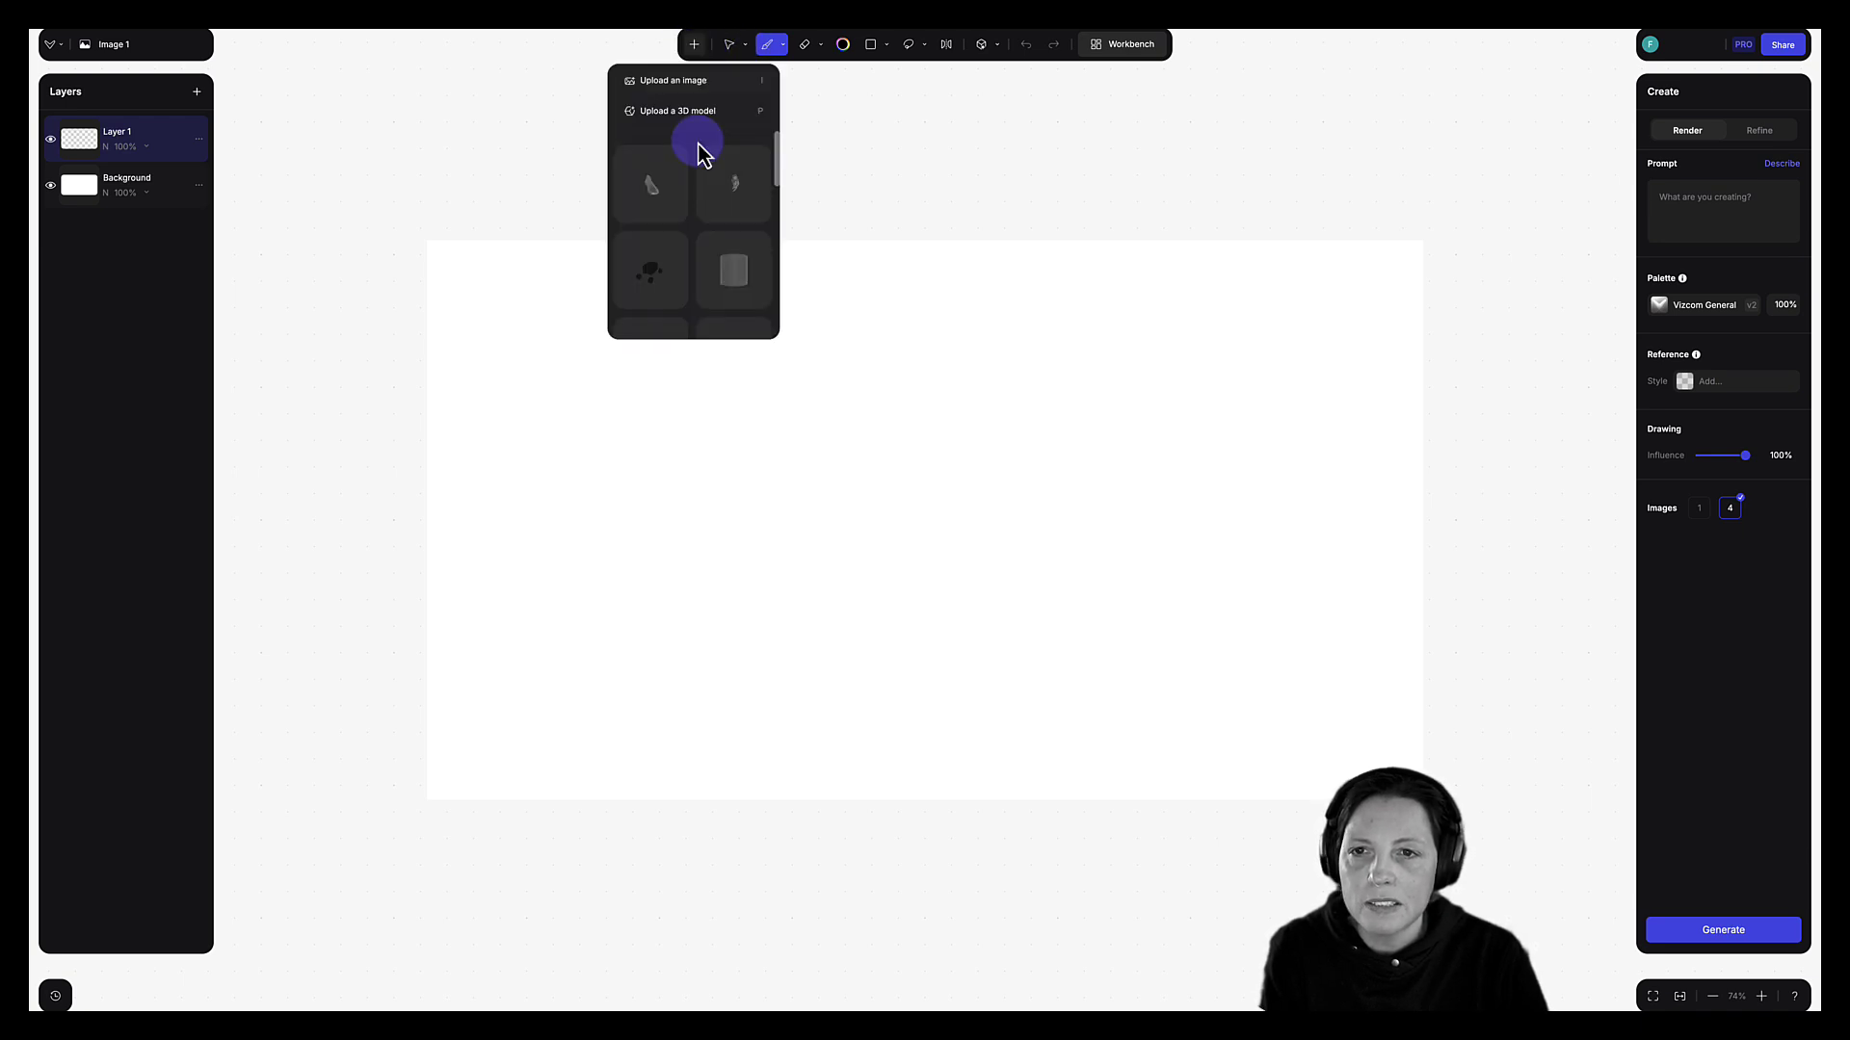
{"action": "left_click", "coordinate": [660, 82]}
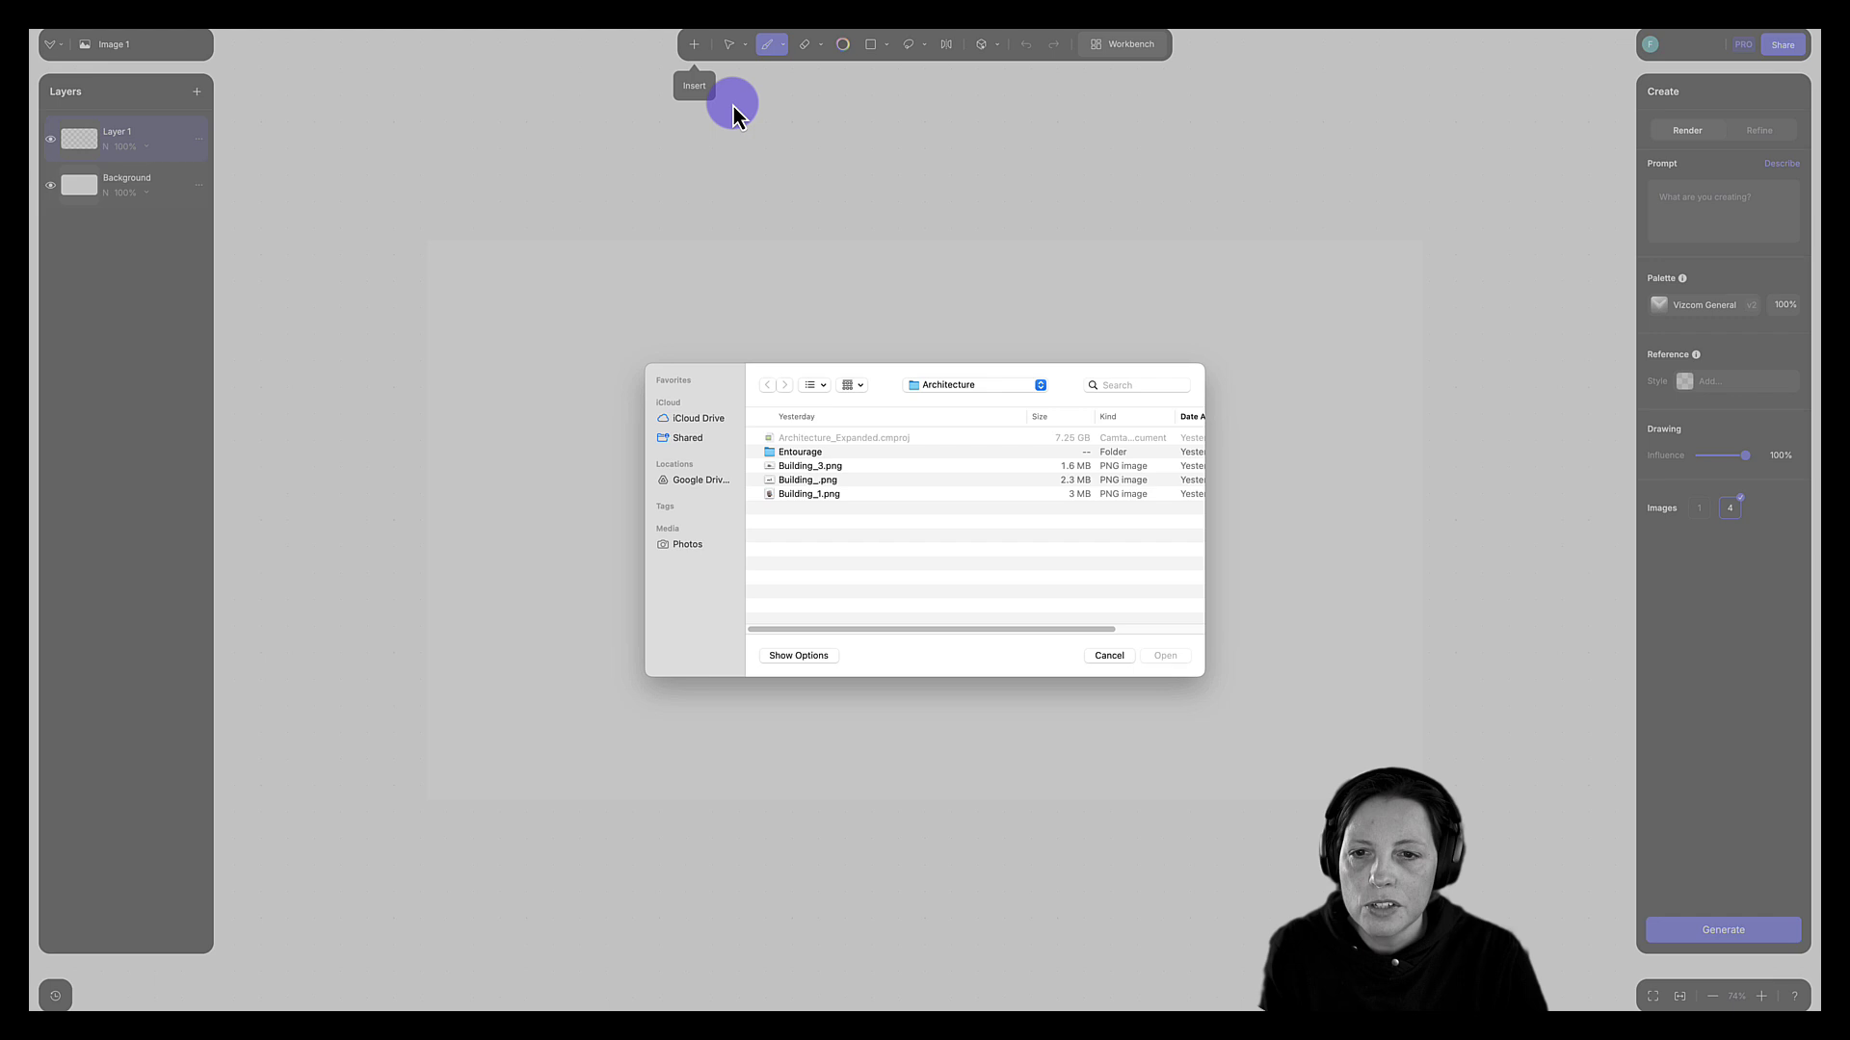
{"action": "left_click", "coordinate": [809, 468]}
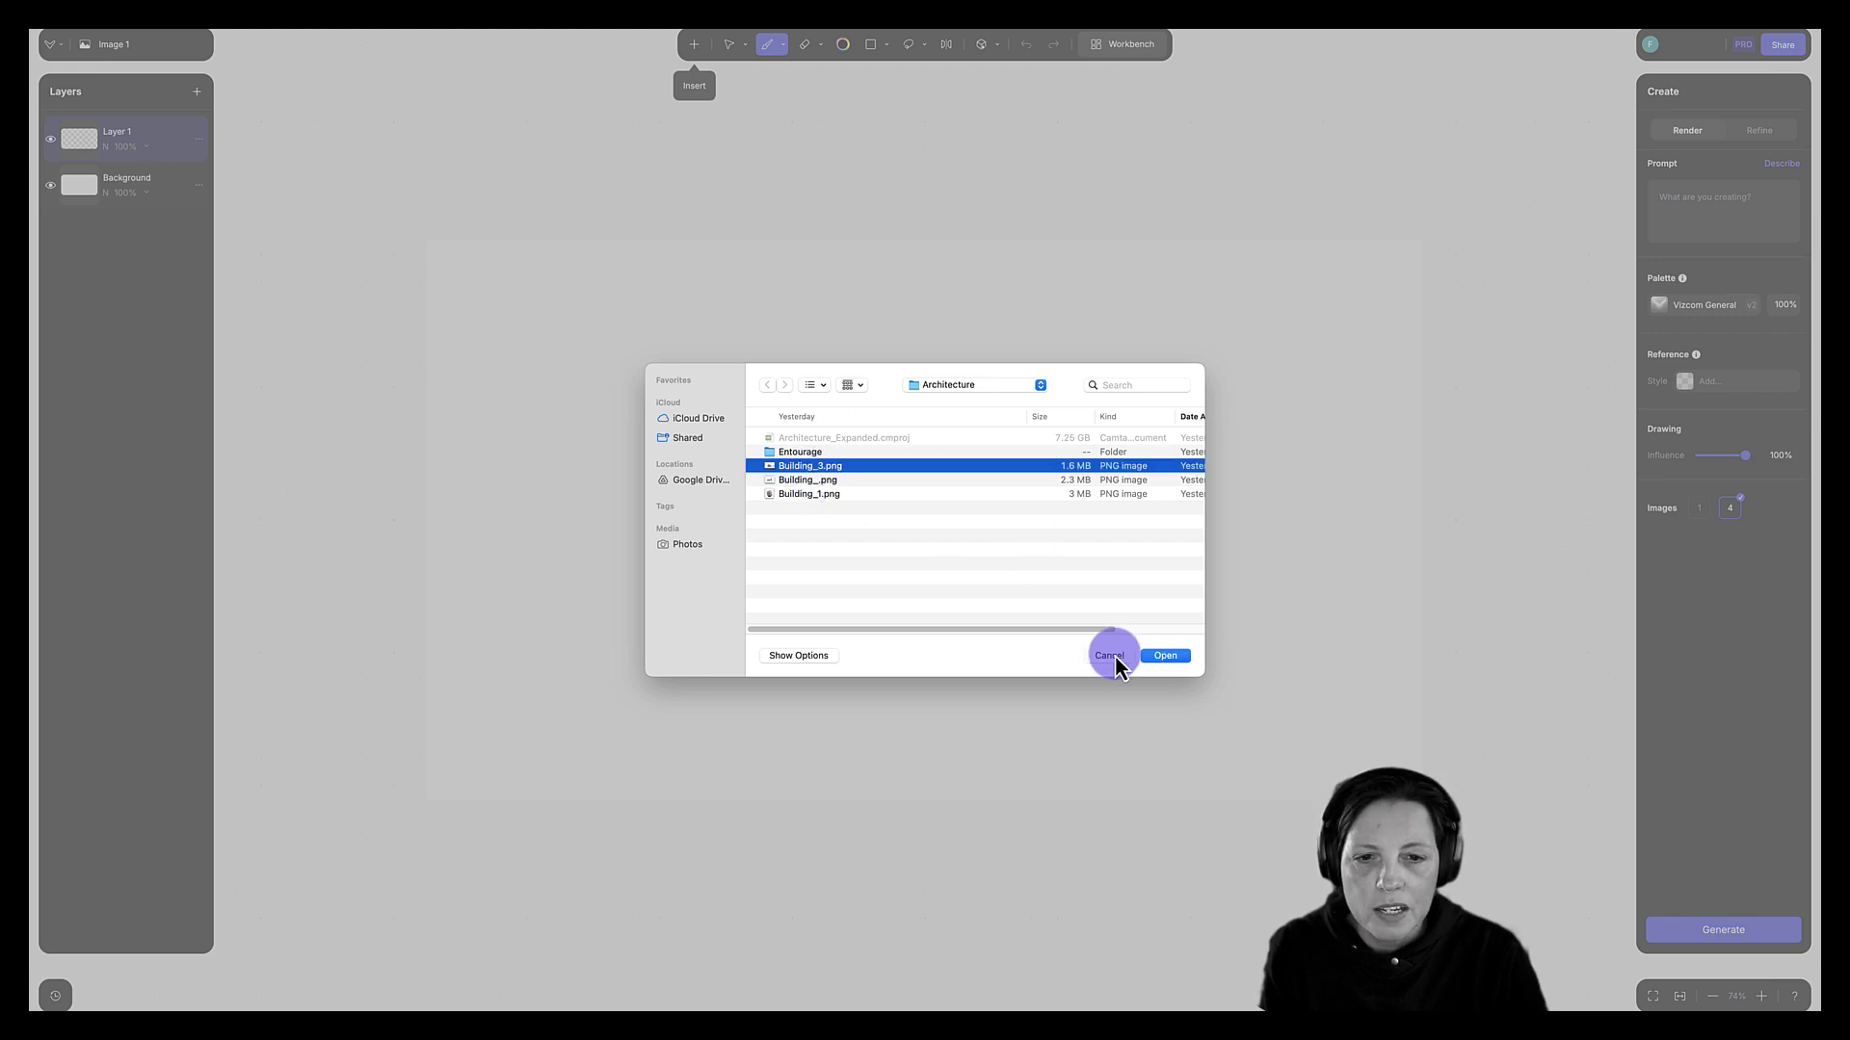
{"action": "left_click", "coordinate": [1166, 656]}
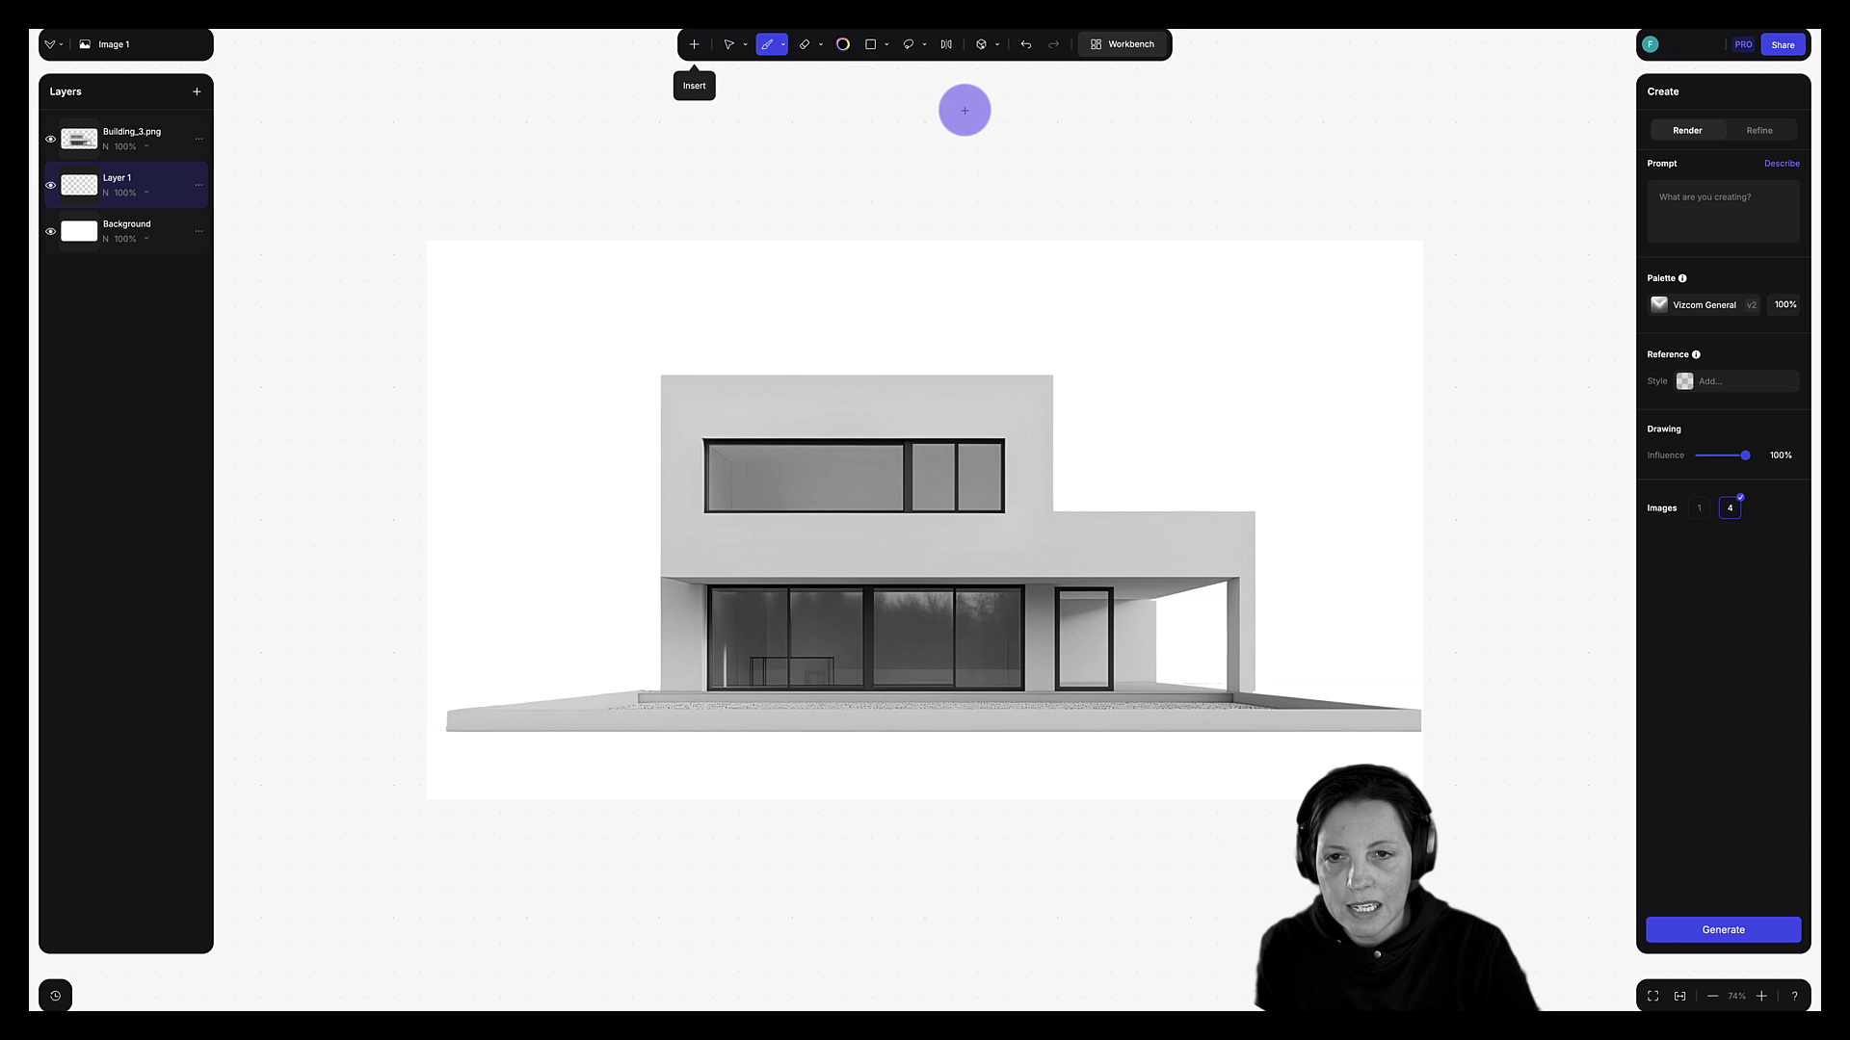
Scale the building image down and centre it with white space around it.
{"action": "key", "text": "v"}
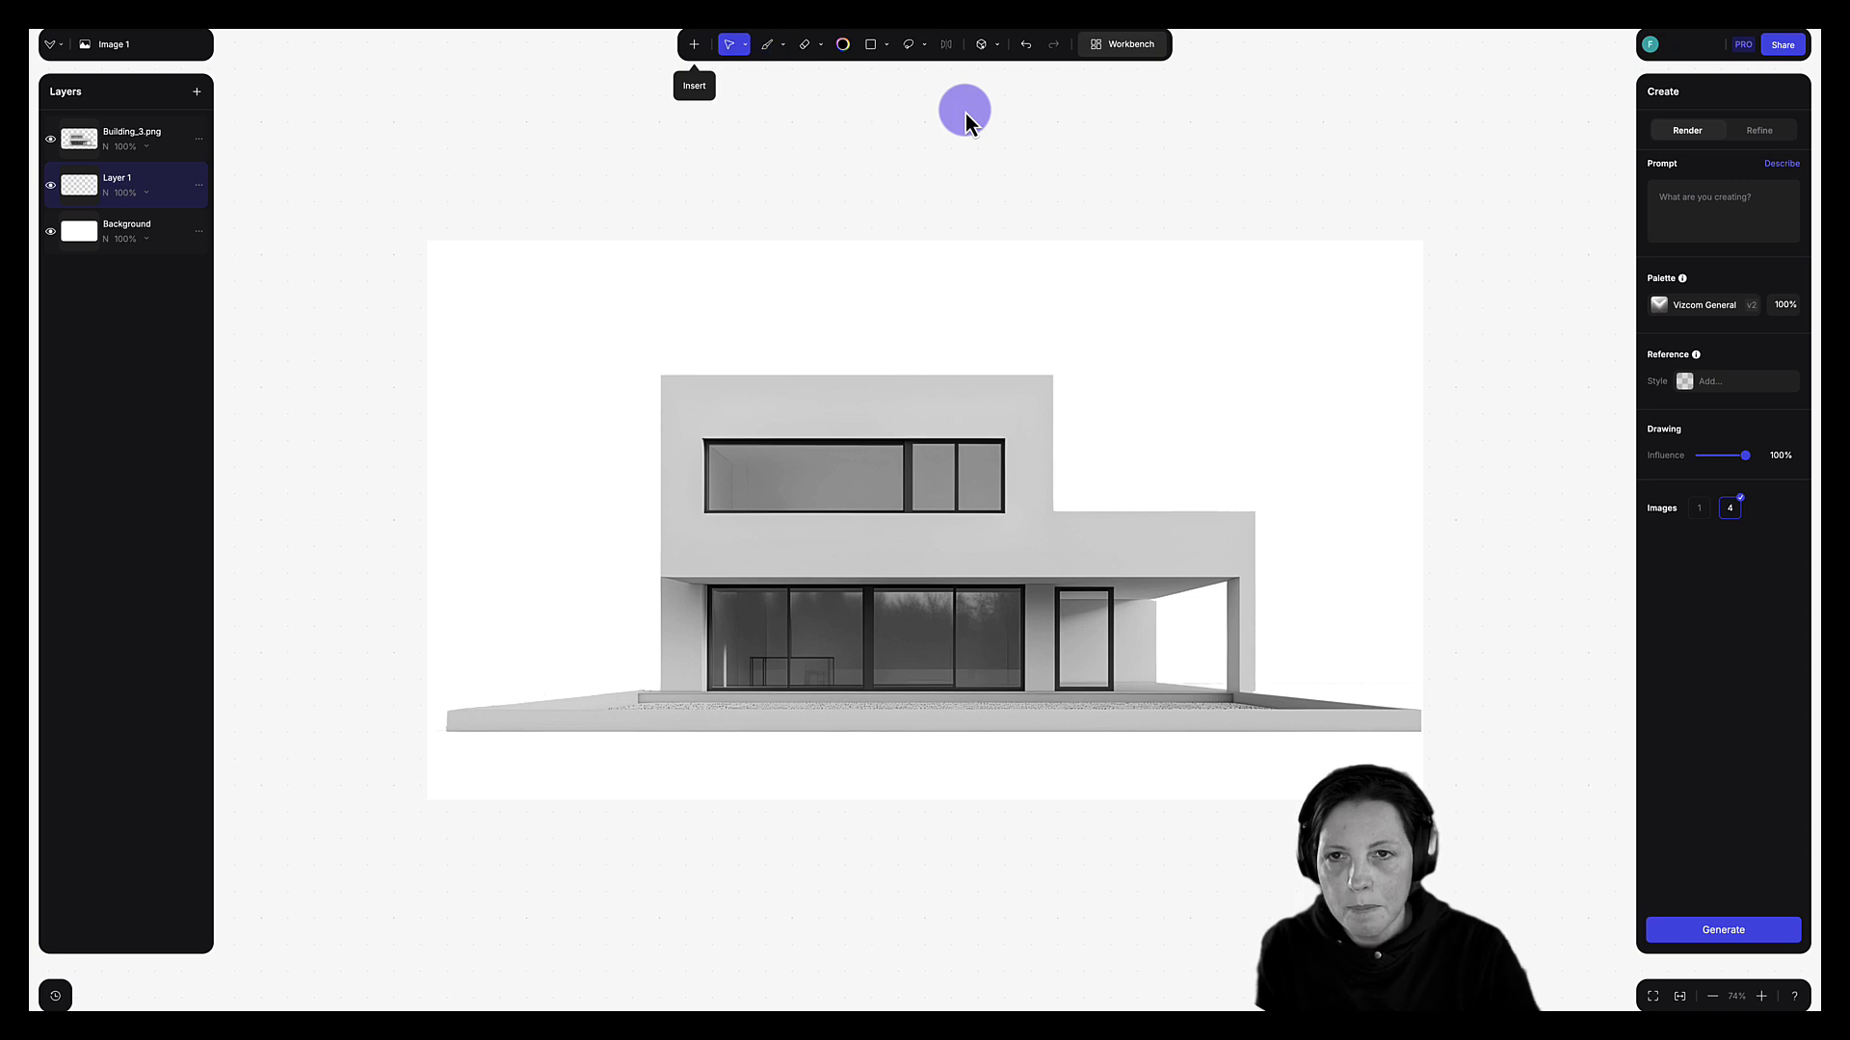
{"action": "left_click", "coordinate": [730, 56]}
{"action": "left_click", "coordinate": [805, 385]}
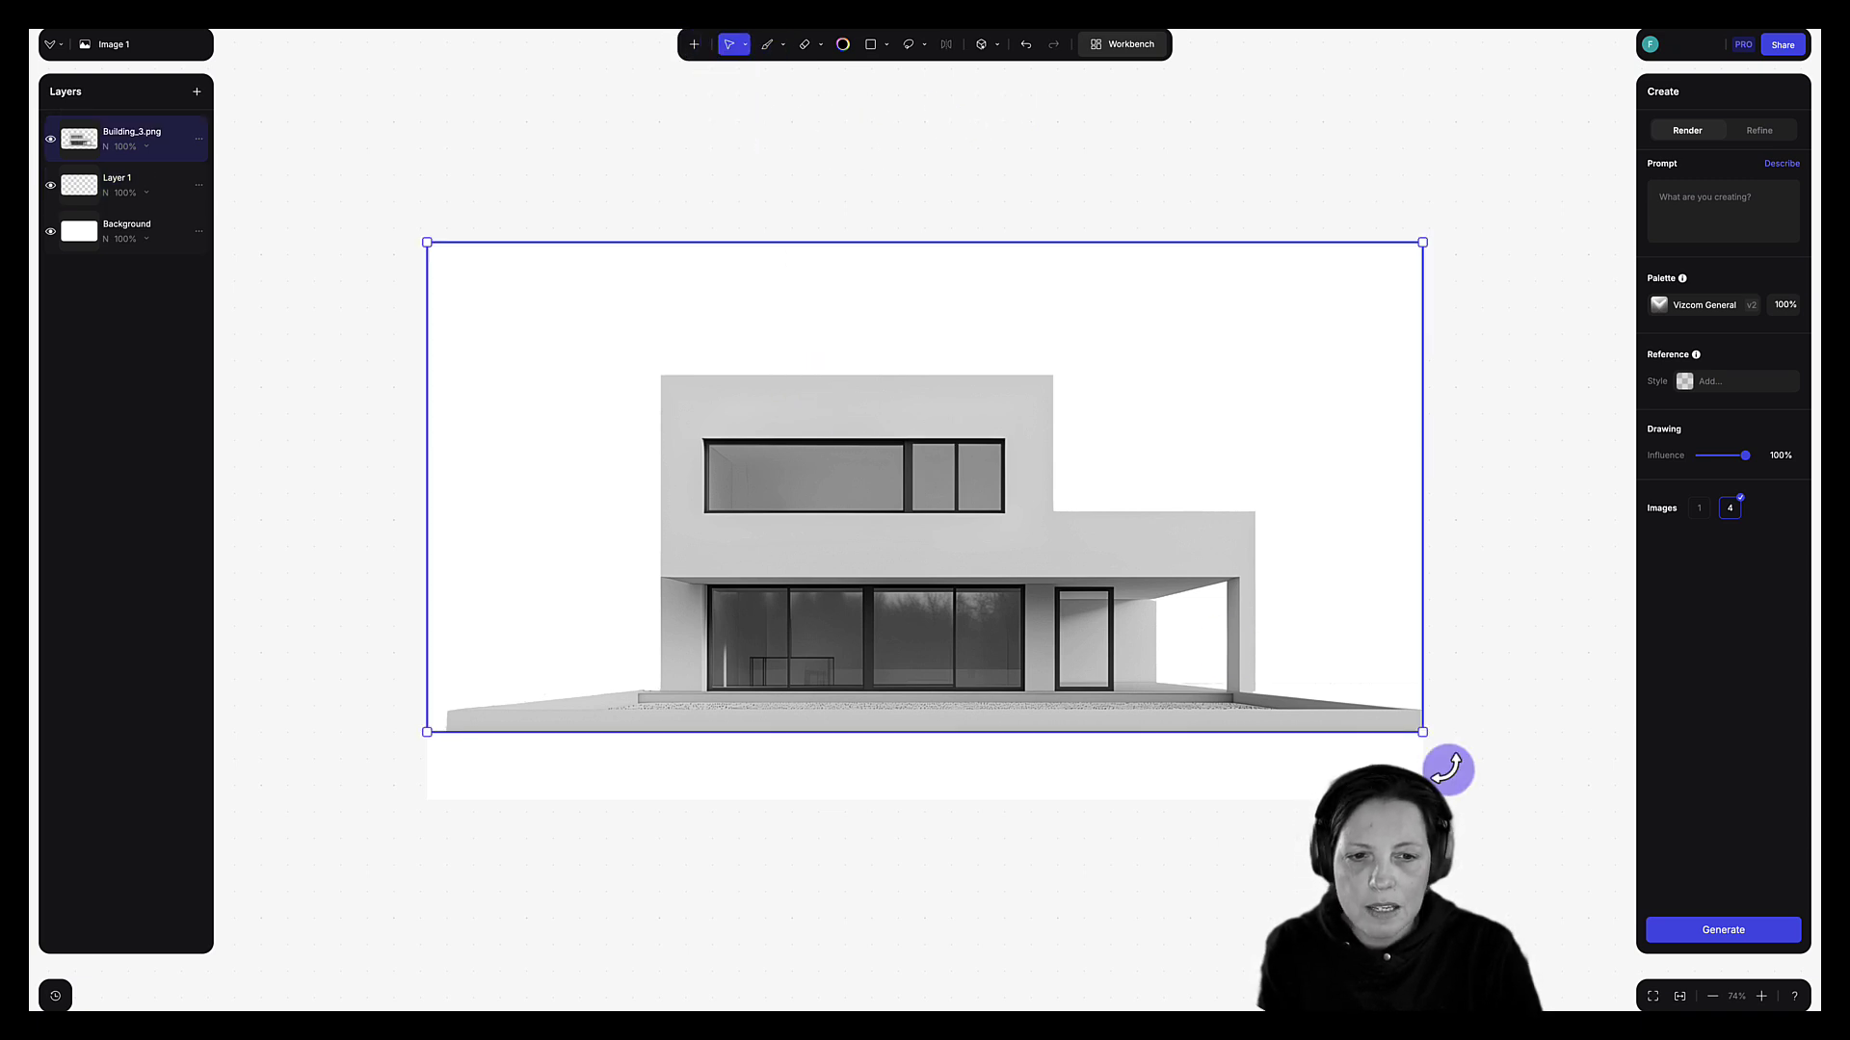
{"action": "left_click_drag", "start_coordinate": [1421, 734], "coordinate": [1193, 572]}
{"action": "left_click_drag", "start_coordinate": [992, 504], "coordinate": [1112, 570]}
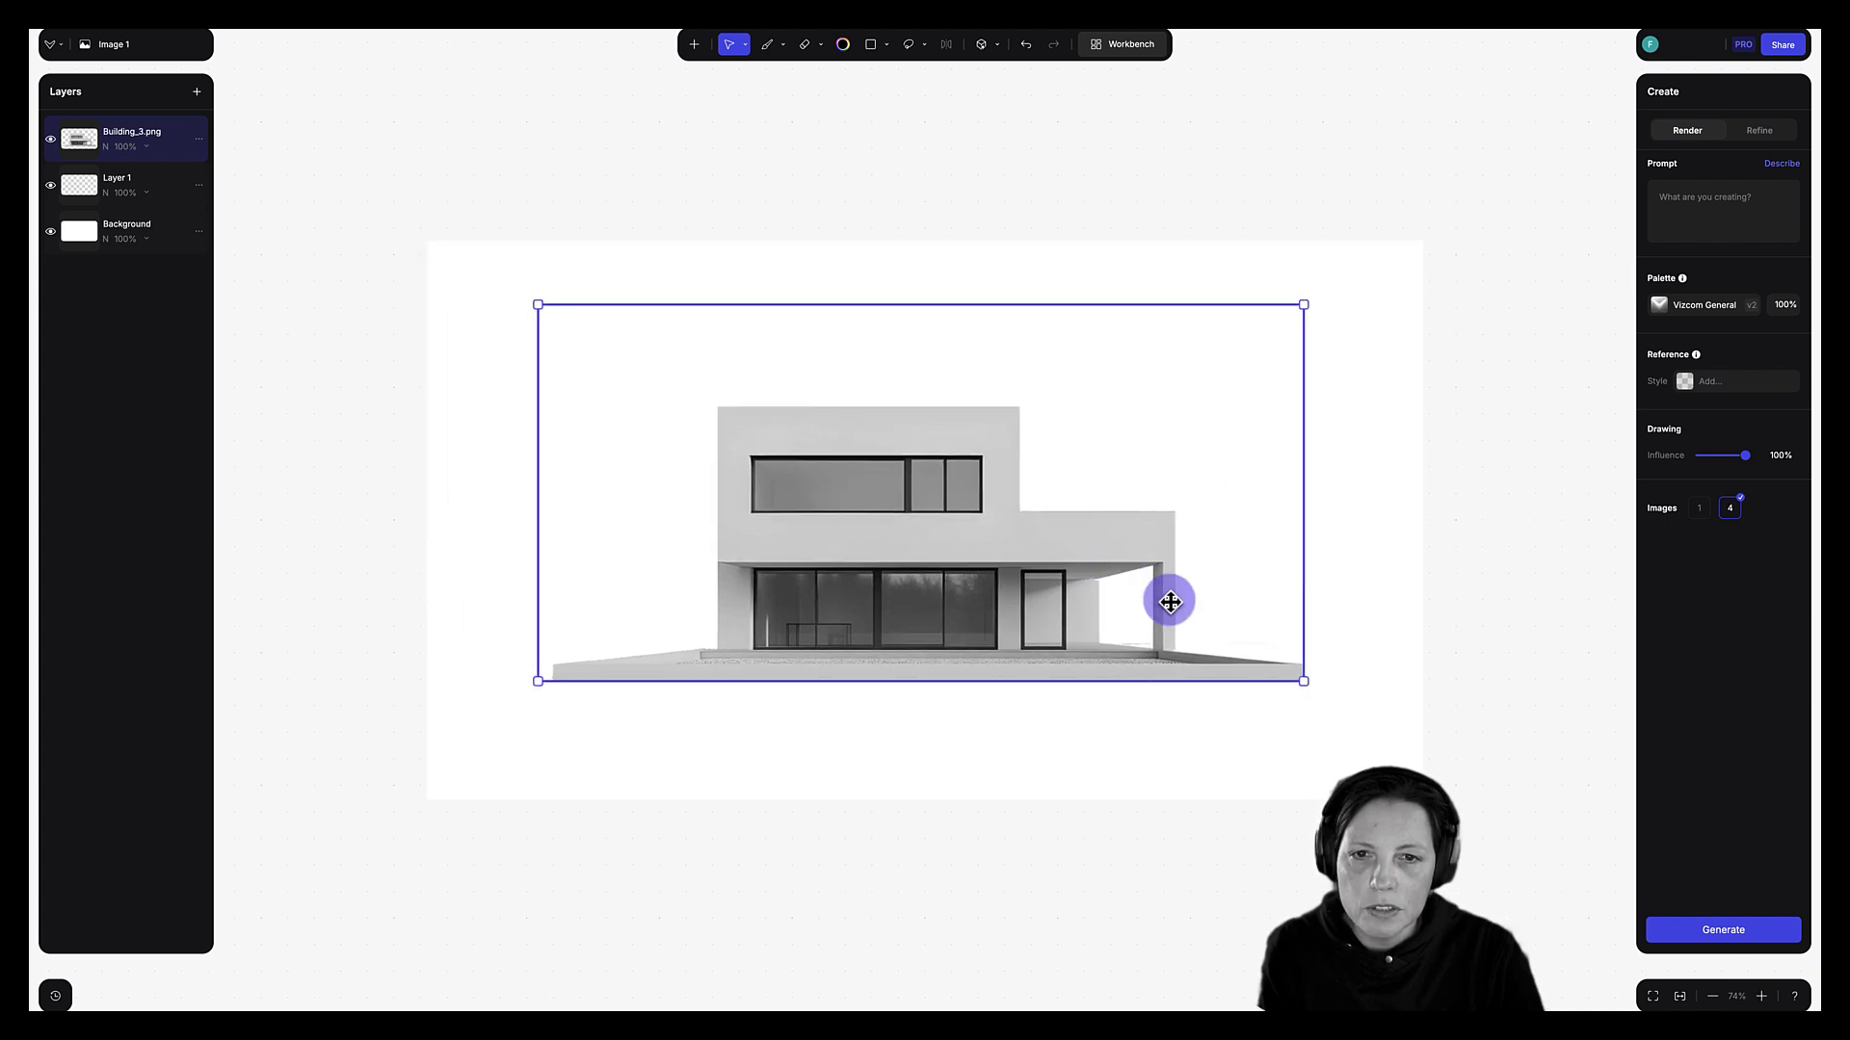
{"action": "left_click_drag", "start_coordinate": [1300, 680], "coordinate": [1260, 660]}
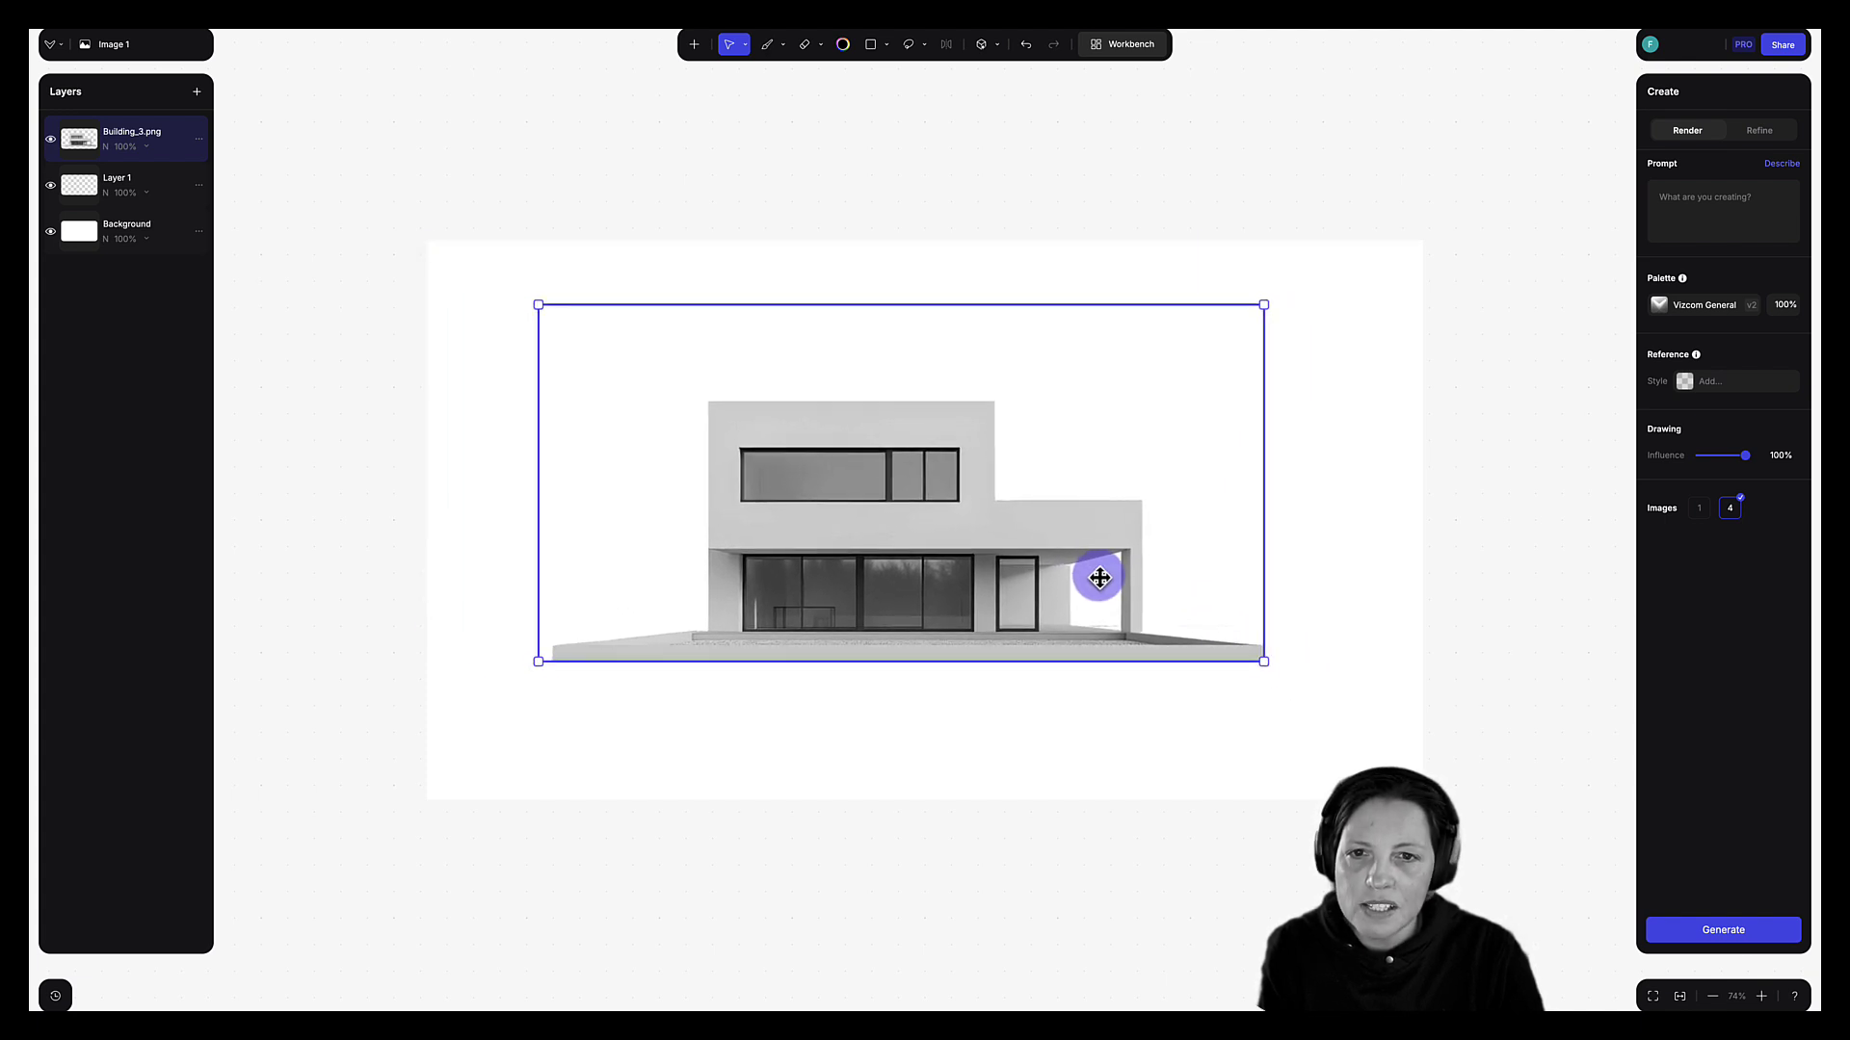
{"action": "left_click_drag", "start_coordinate": [1097, 574], "coordinate": [1114, 574]}
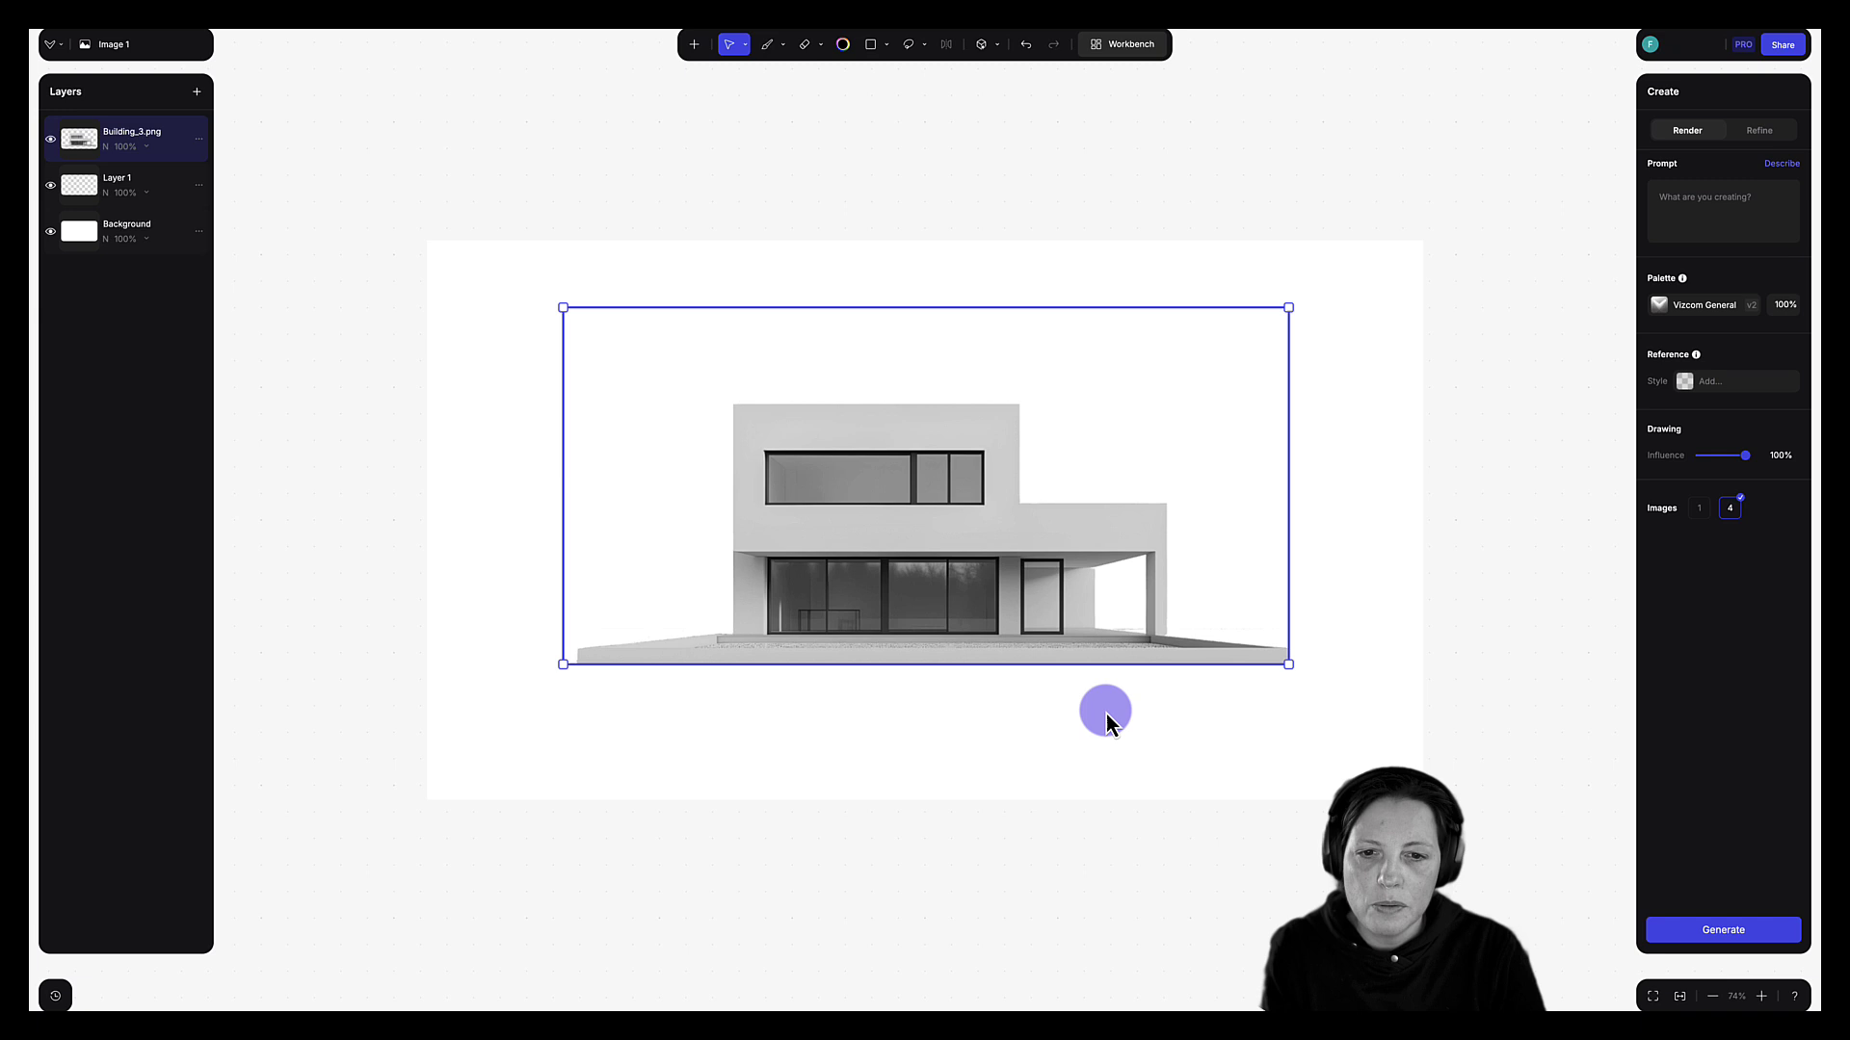
{"action": "left_click", "coordinate": [1216, 785]}
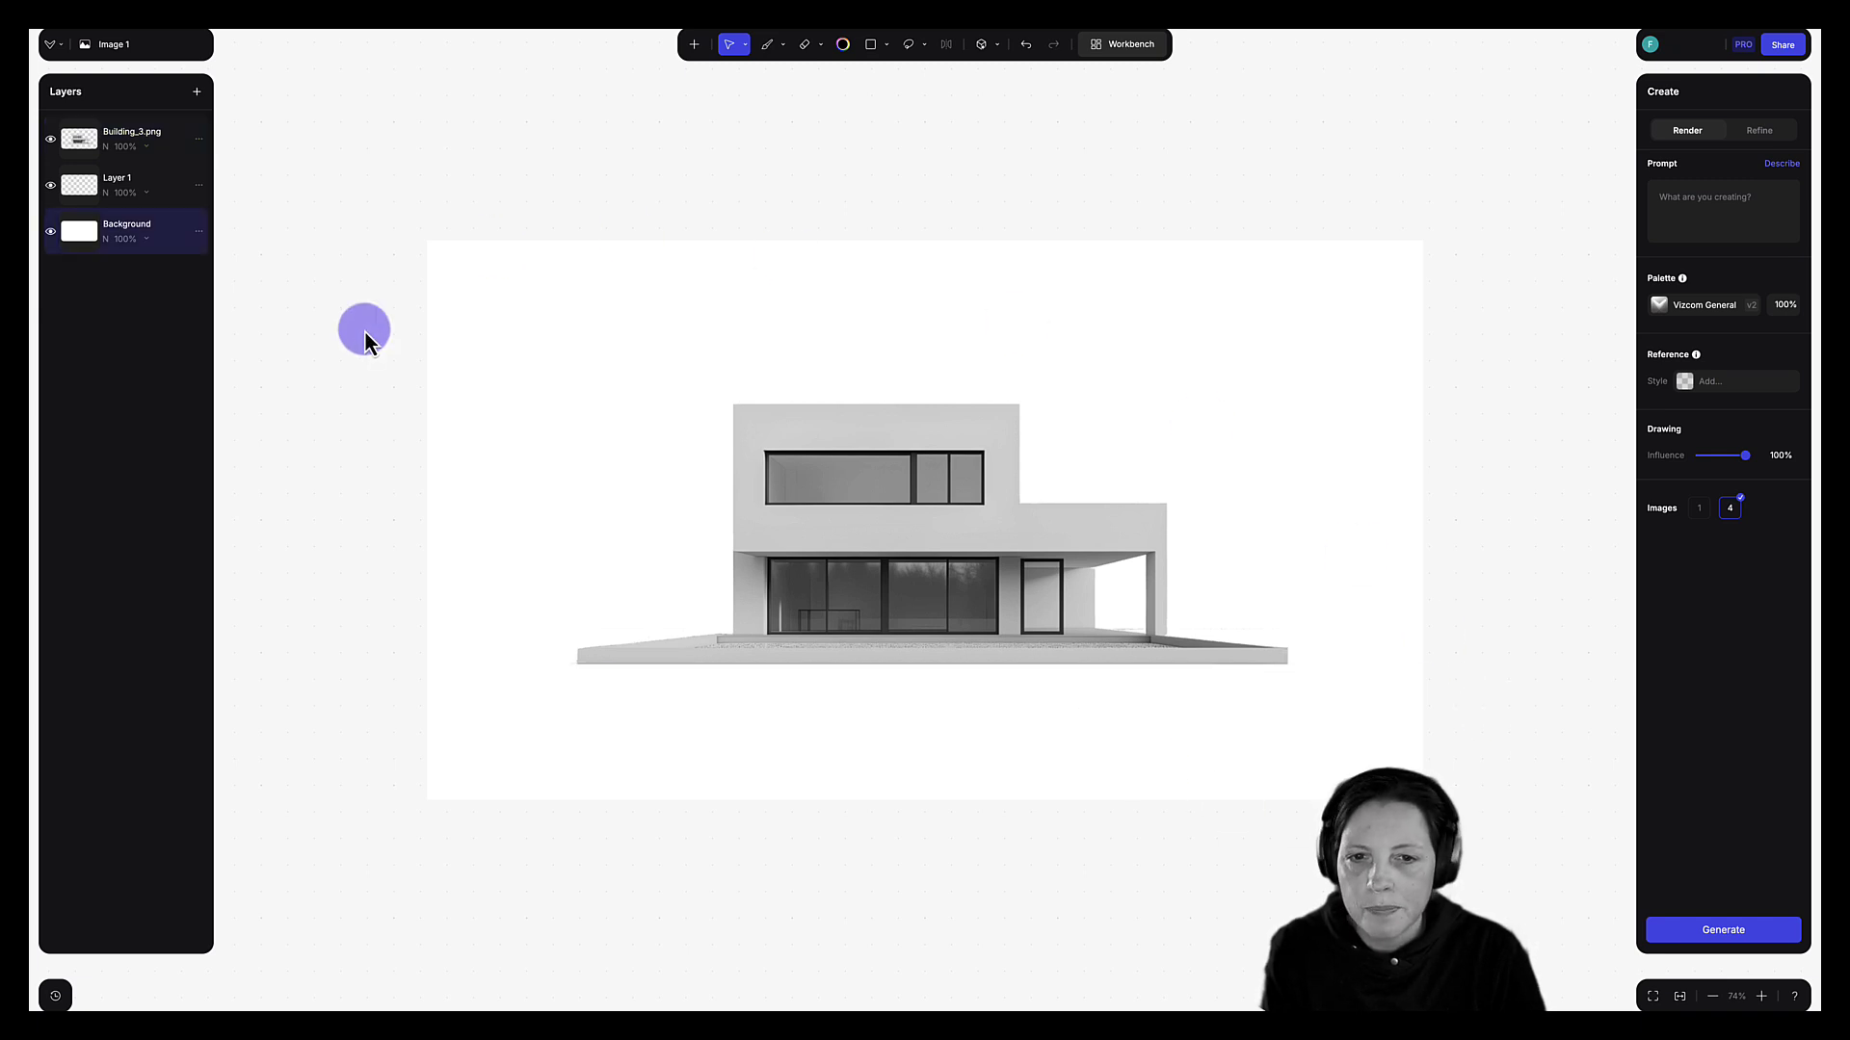
Duplicate the Building_3.png layer into the workbench and rename it Master Image.
{"action": "right_click", "coordinate": [91, 146]}
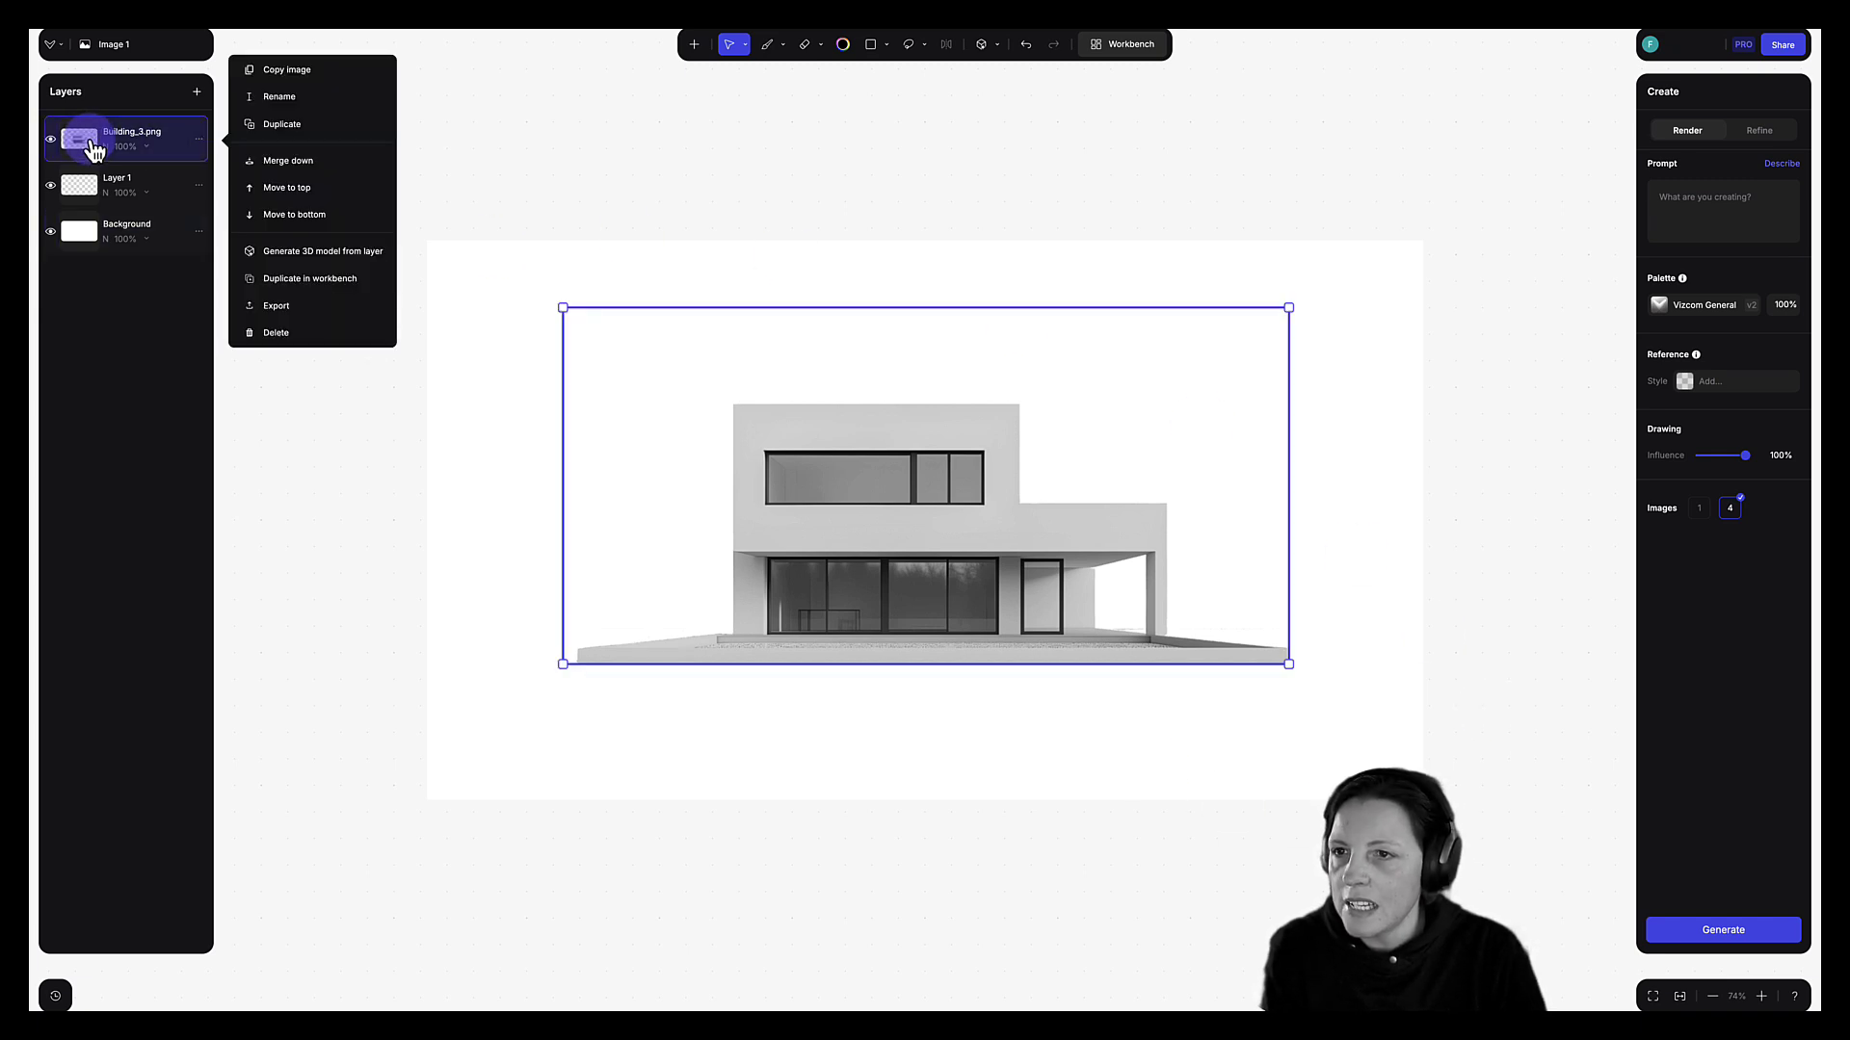
{"action": "left_click", "coordinate": [1124, 58]}
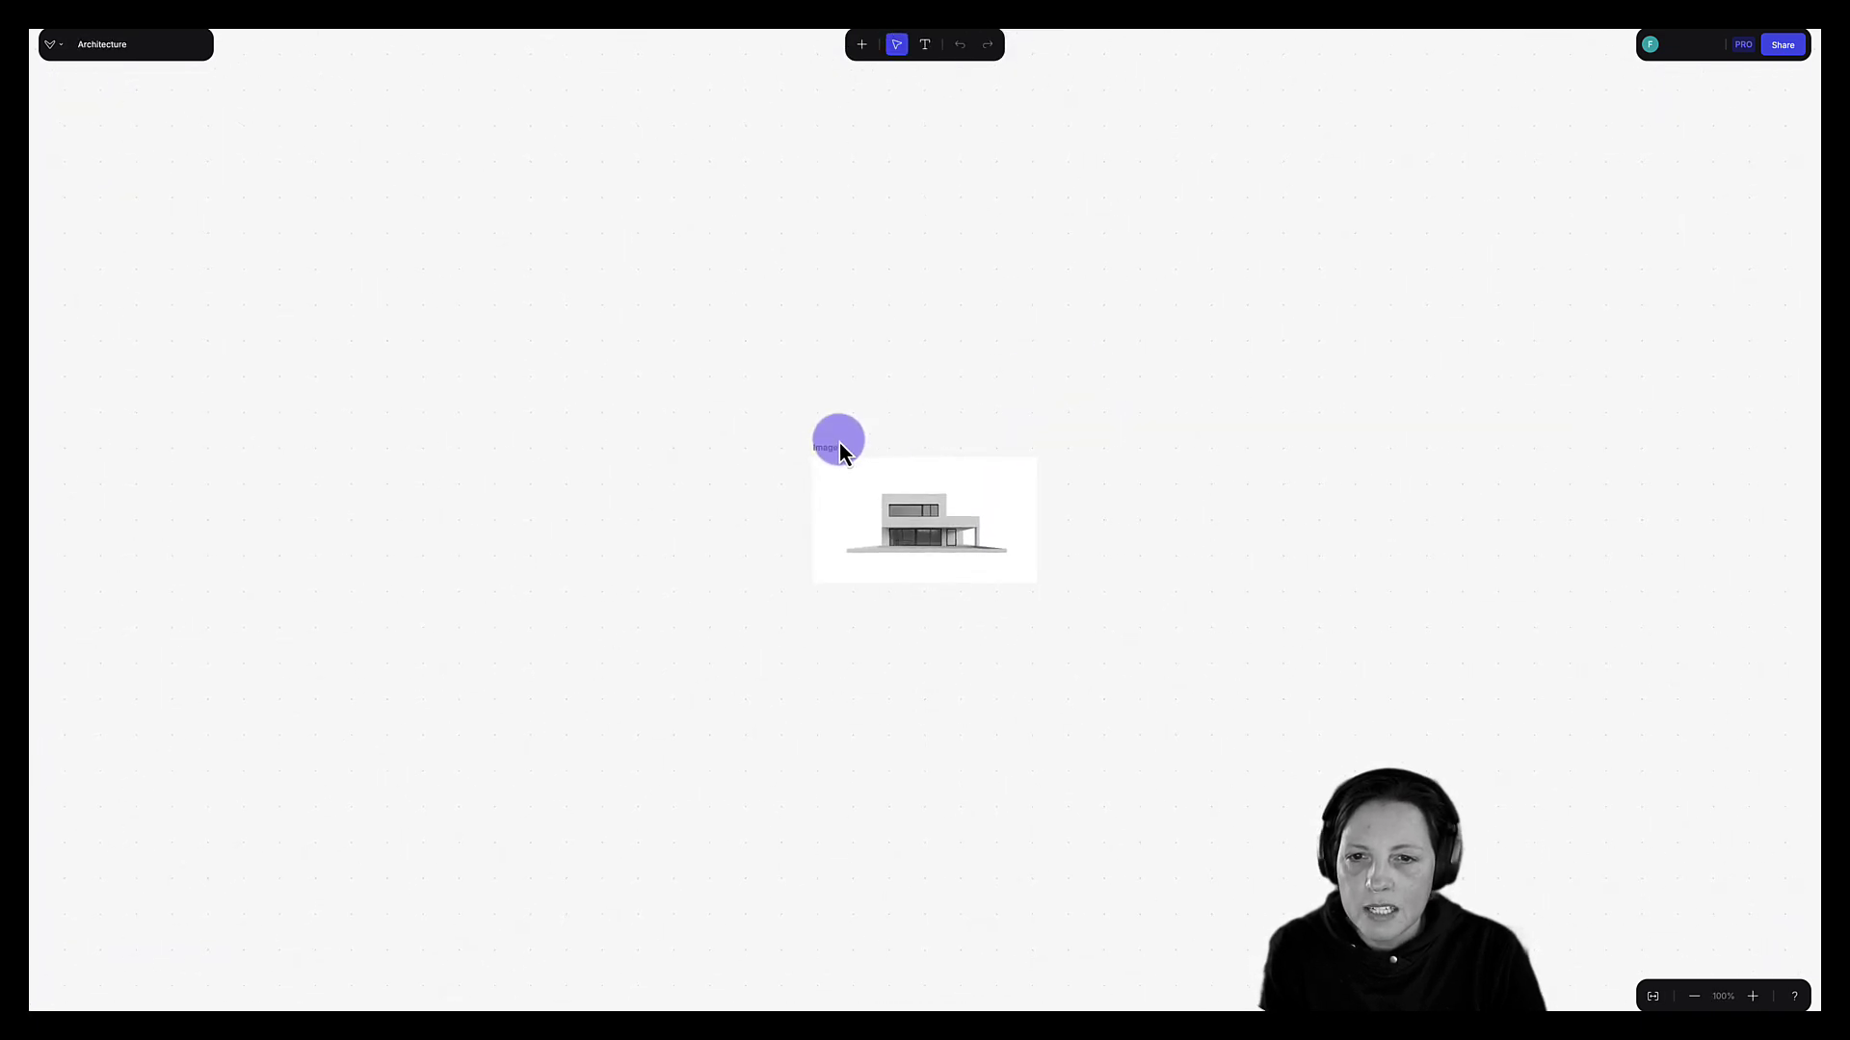
{"action": "left_click", "coordinate": [840, 444]}
{"action": "double_click", "coordinate": [842, 445]}
{"action": "type", "text": "M"}
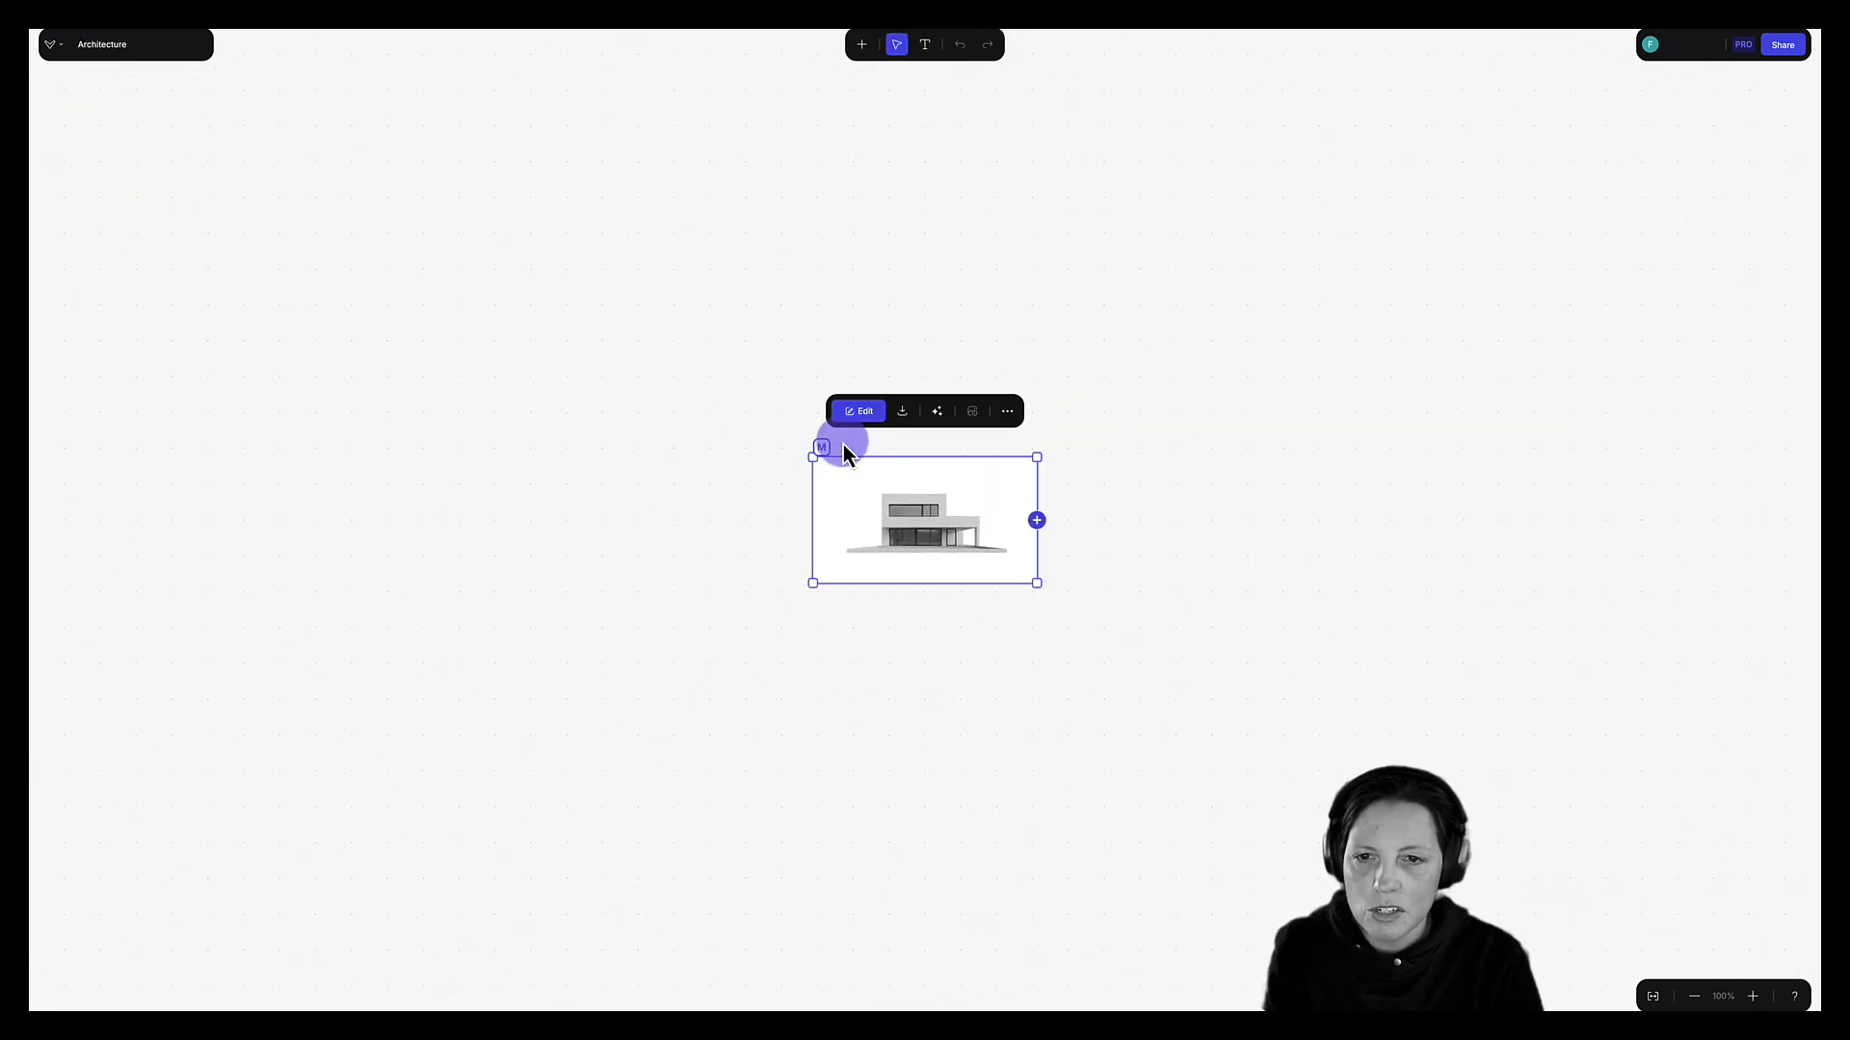
{"action": "type", "text": "aster Image"}
{"action": "left_click", "coordinate": [836, 268]}
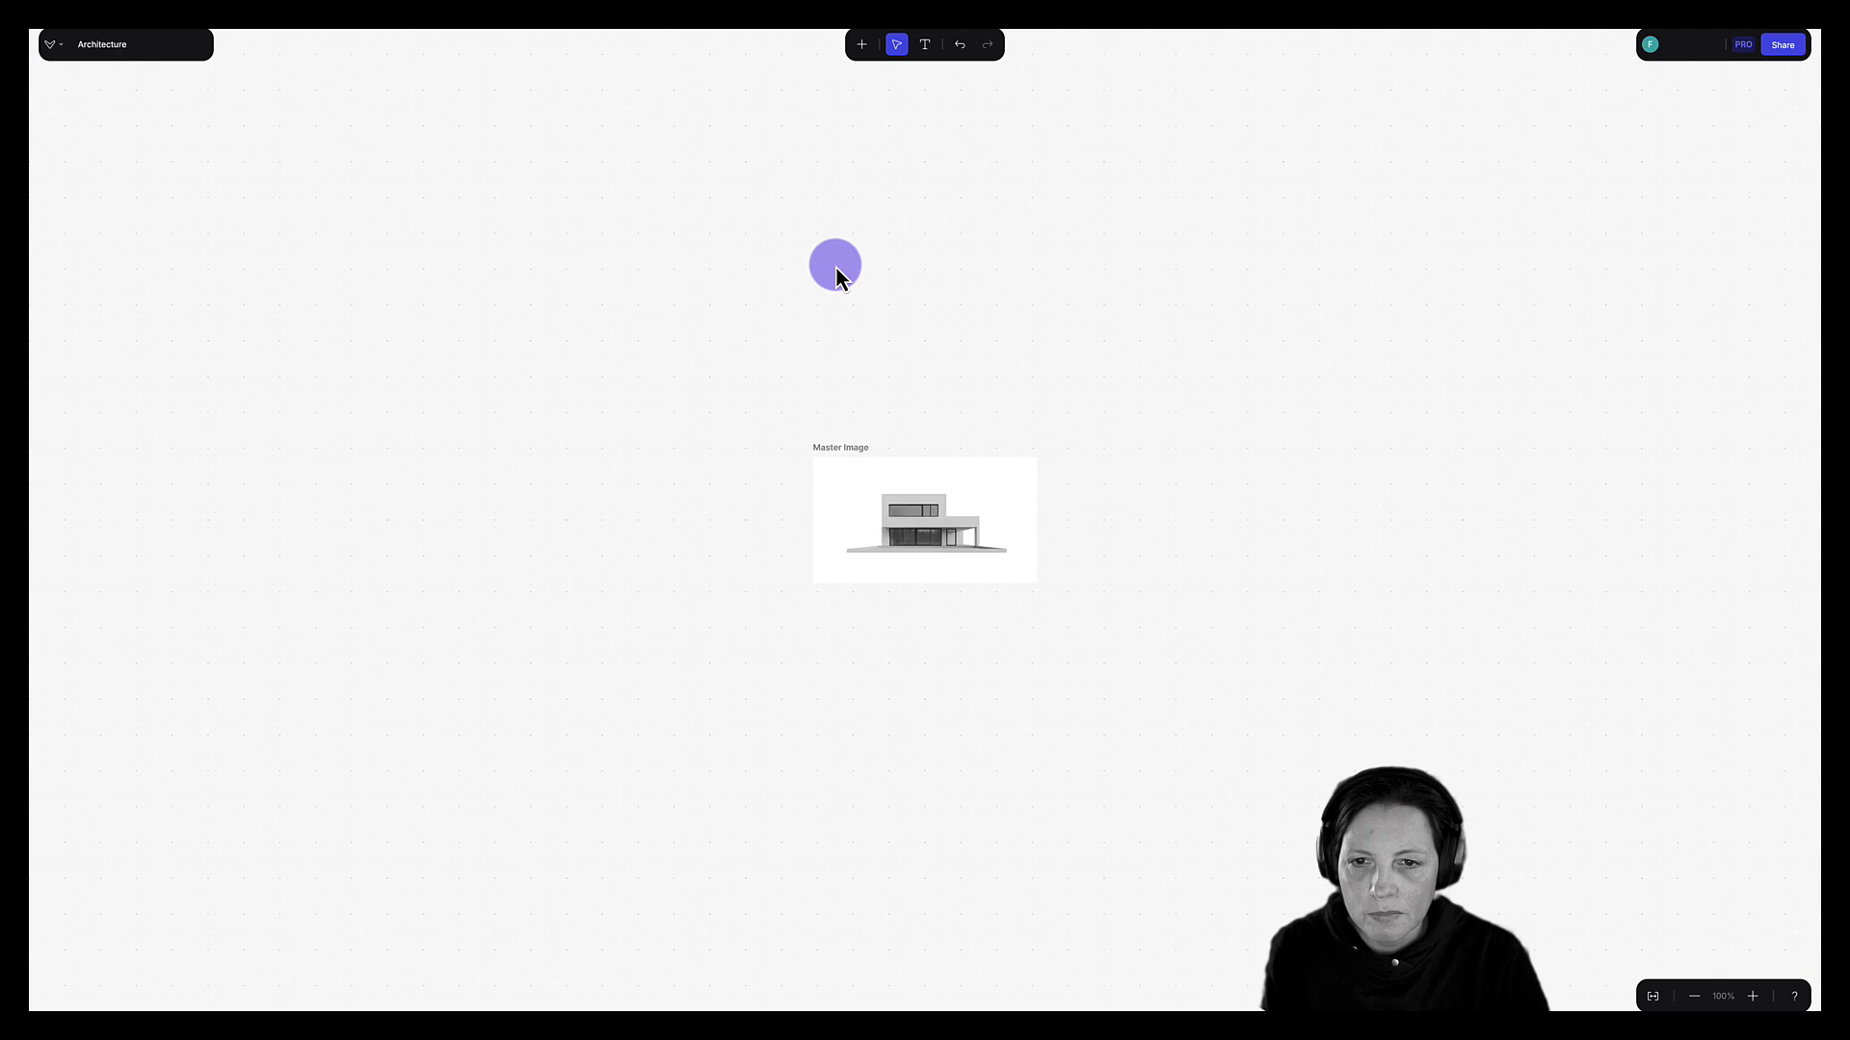
Attach a new empty Render prompt node to the Master Image.
{"action": "left_click", "coordinate": [867, 520]}
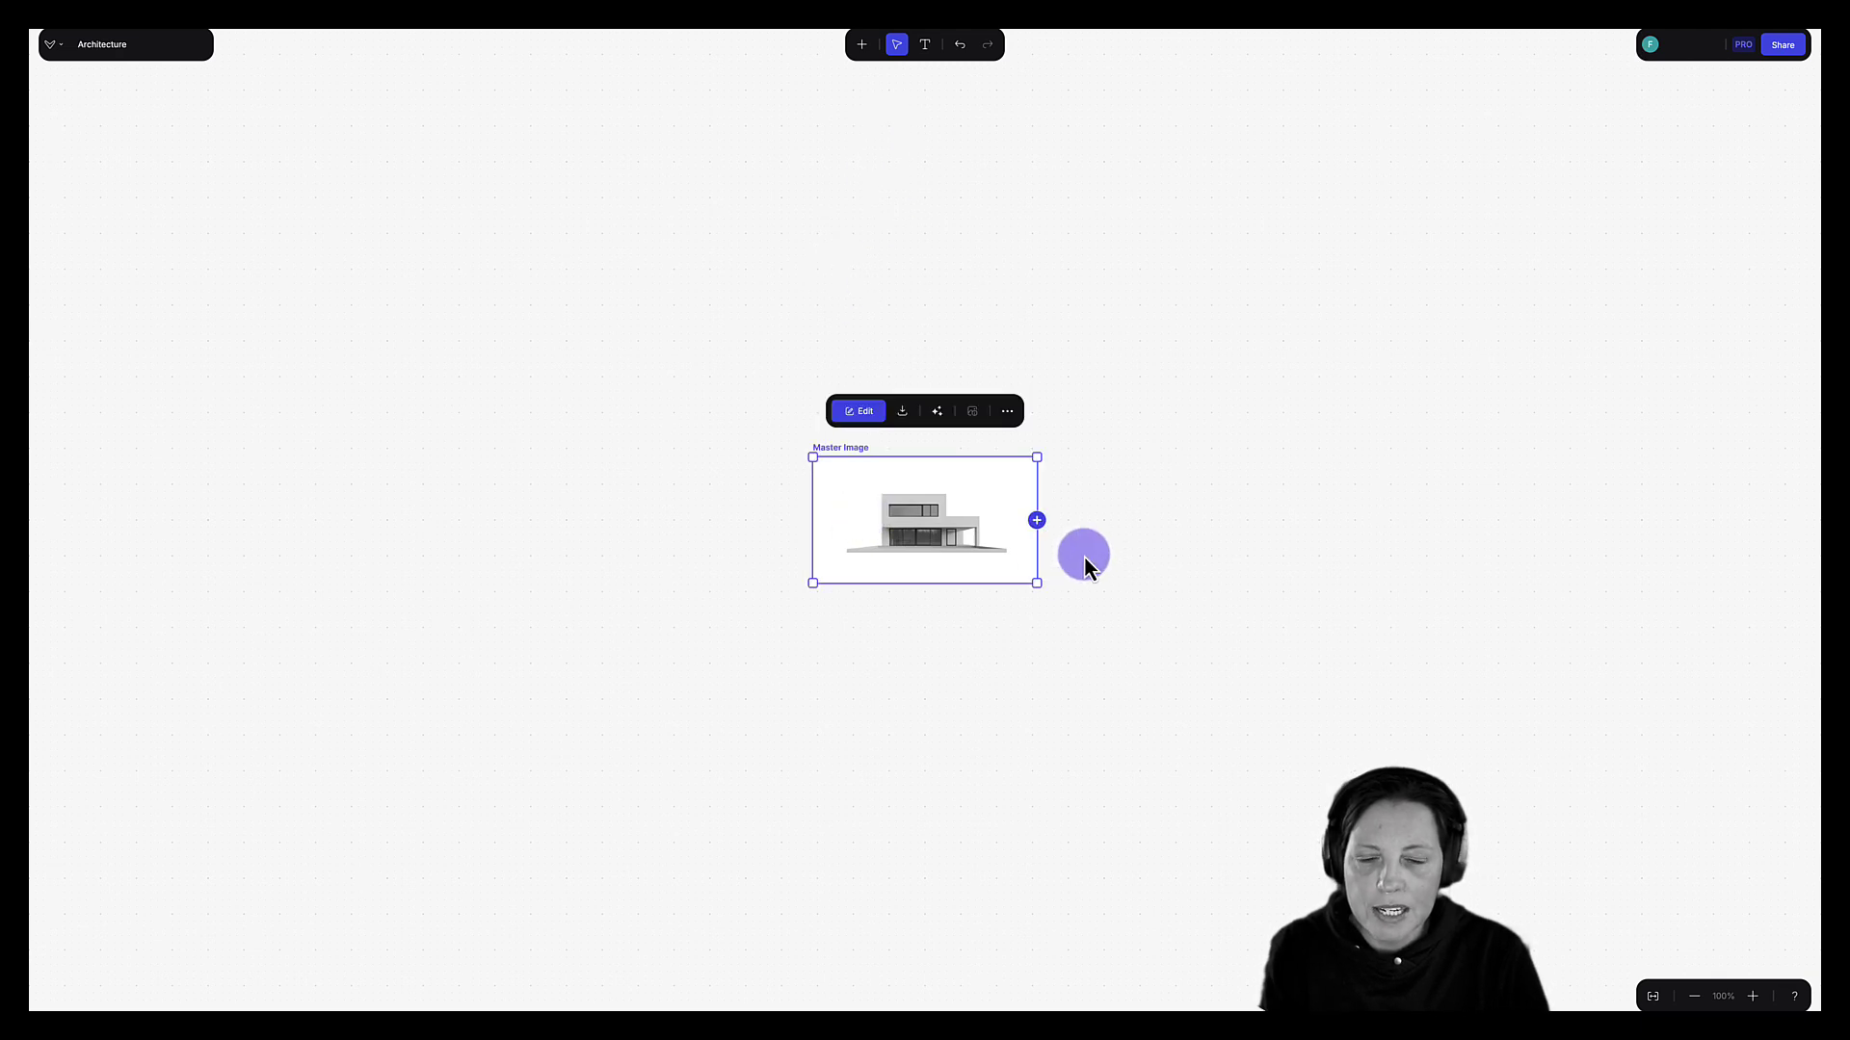
{"action": "left_click", "coordinate": [1038, 522]}
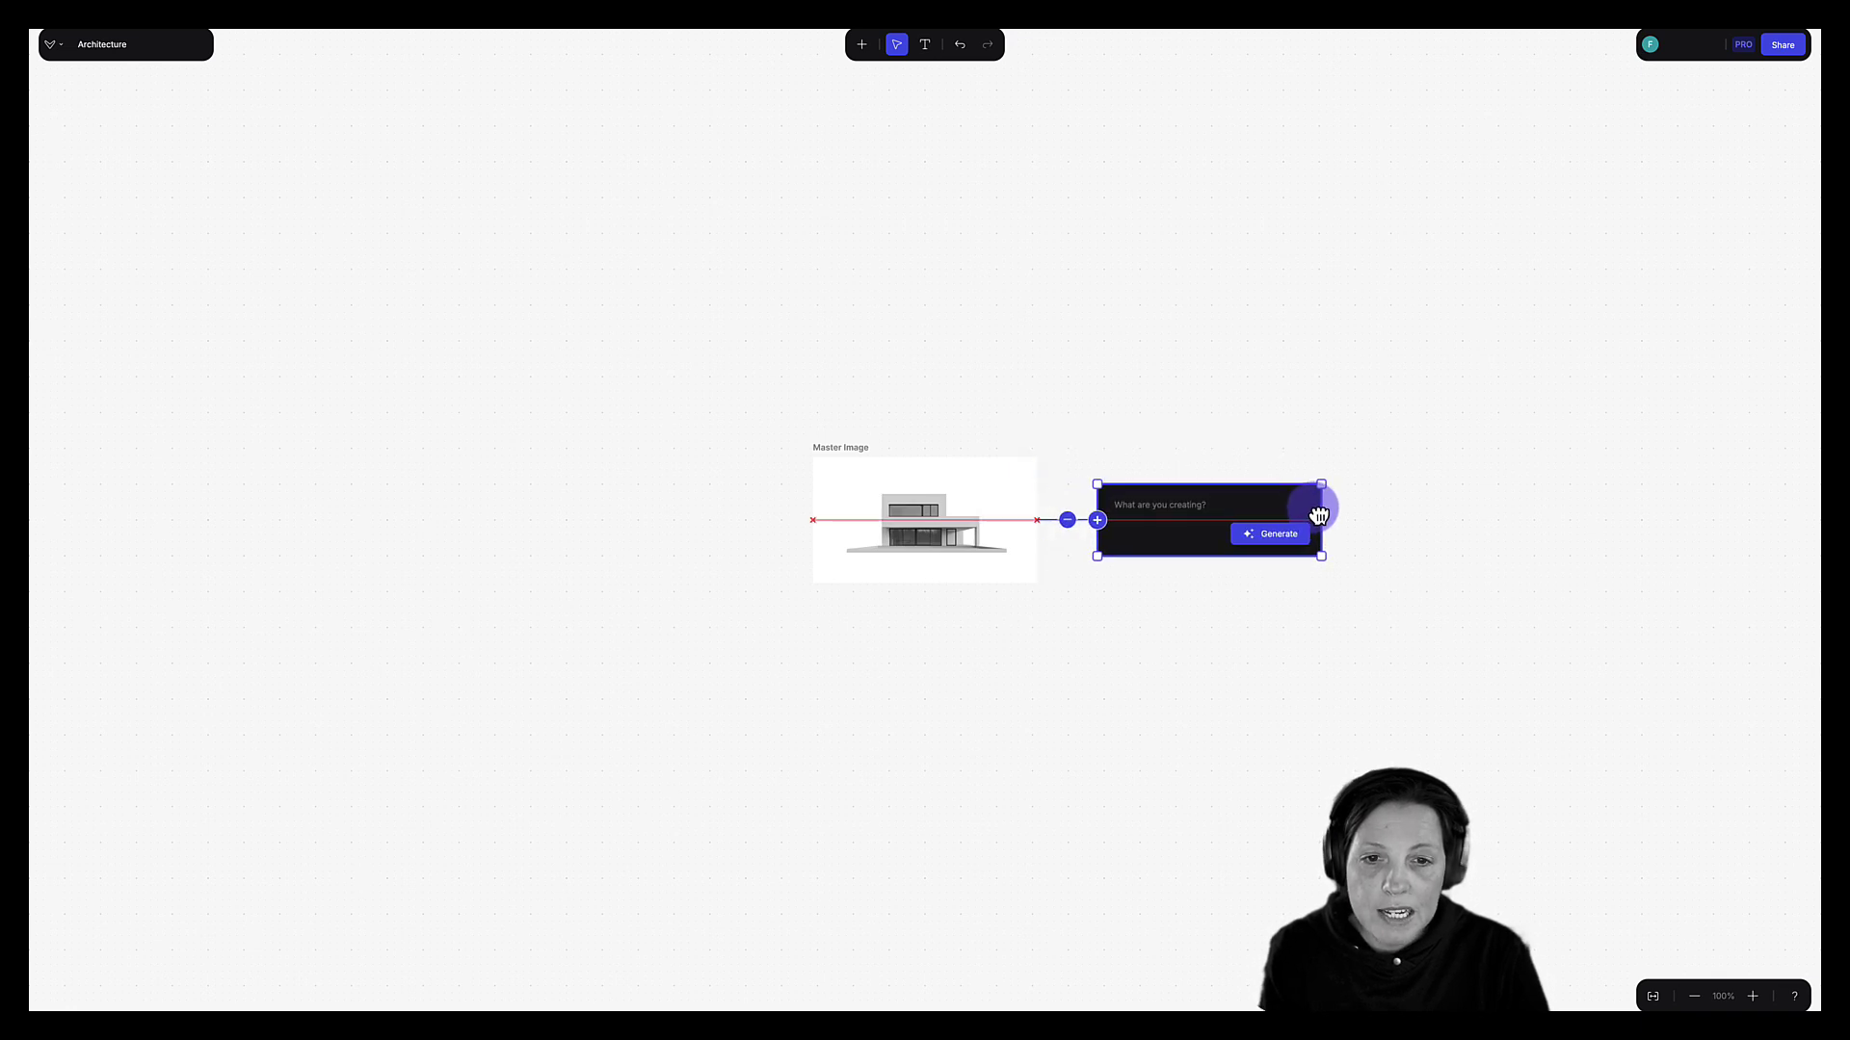
{"action": "scroll", "coordinate": [1203, 530], "scroll_direction": "up", "scroll_amount": 3}
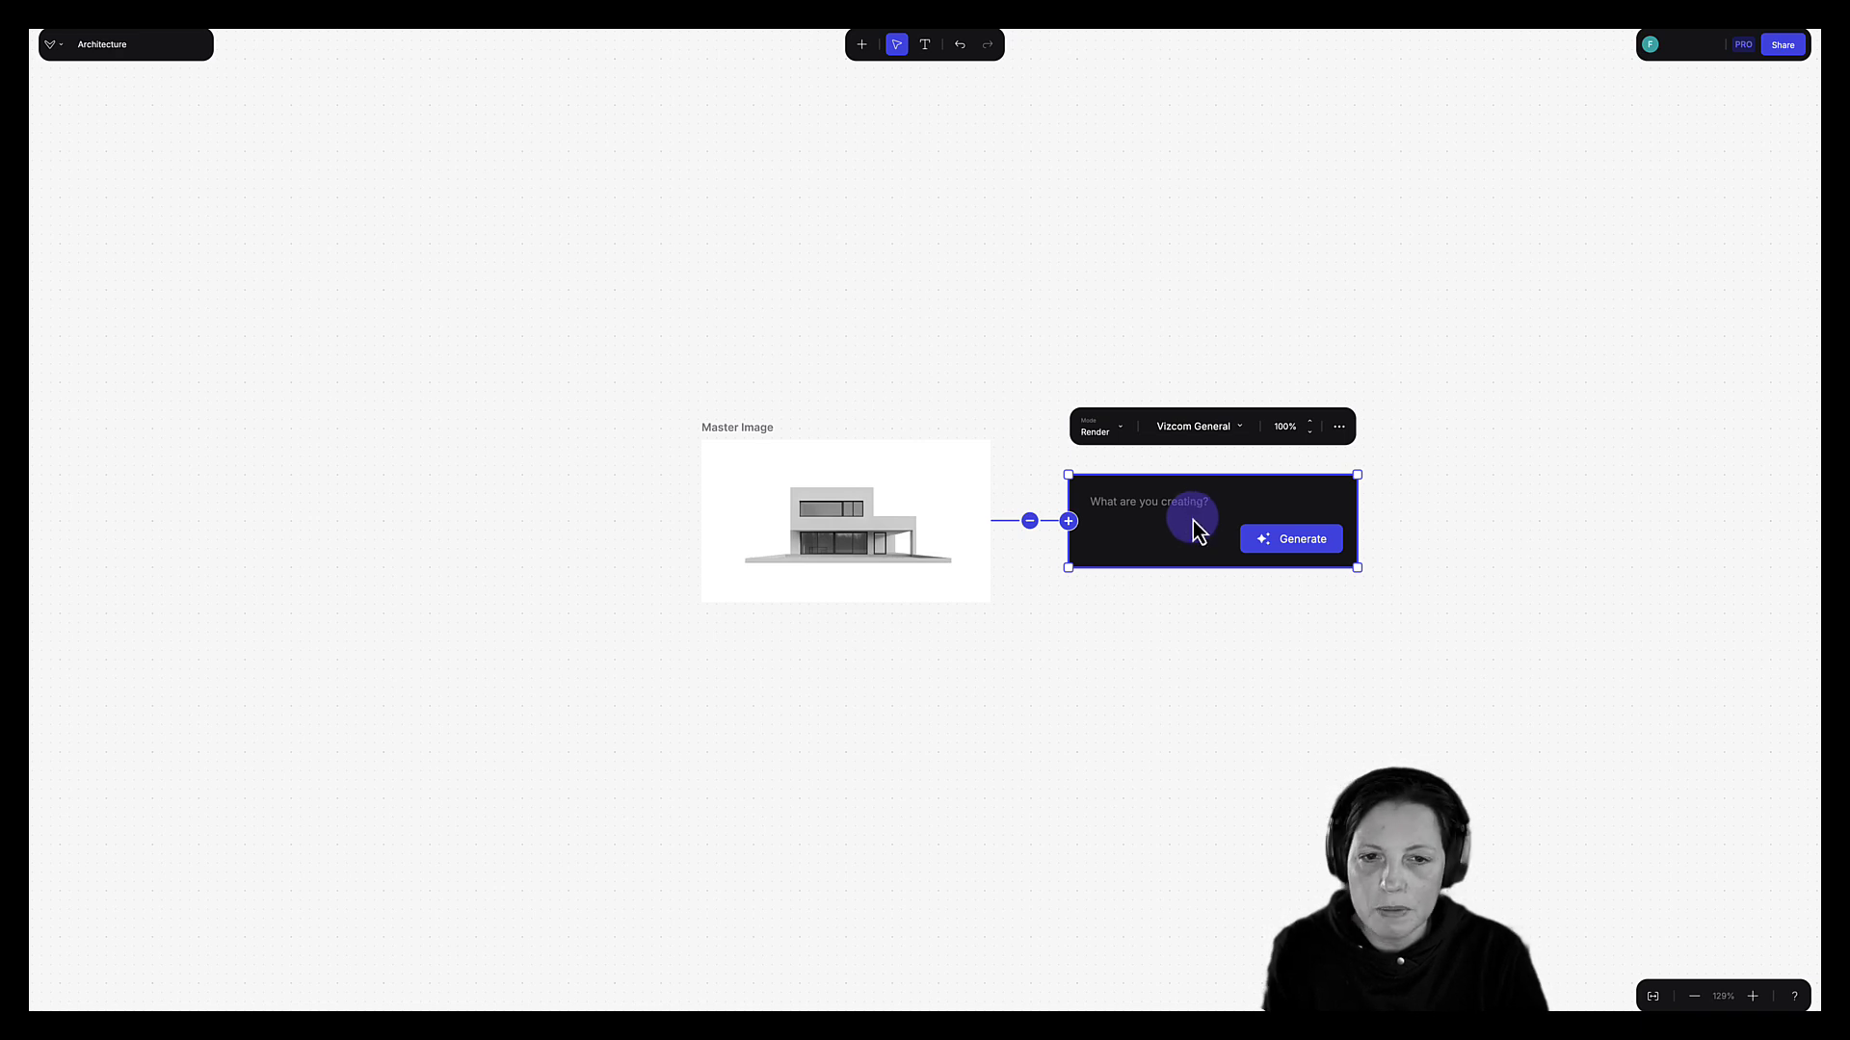
{"action": "key", "text": "super+Tab"}
{"action": "key", "text": "super+Tab"}
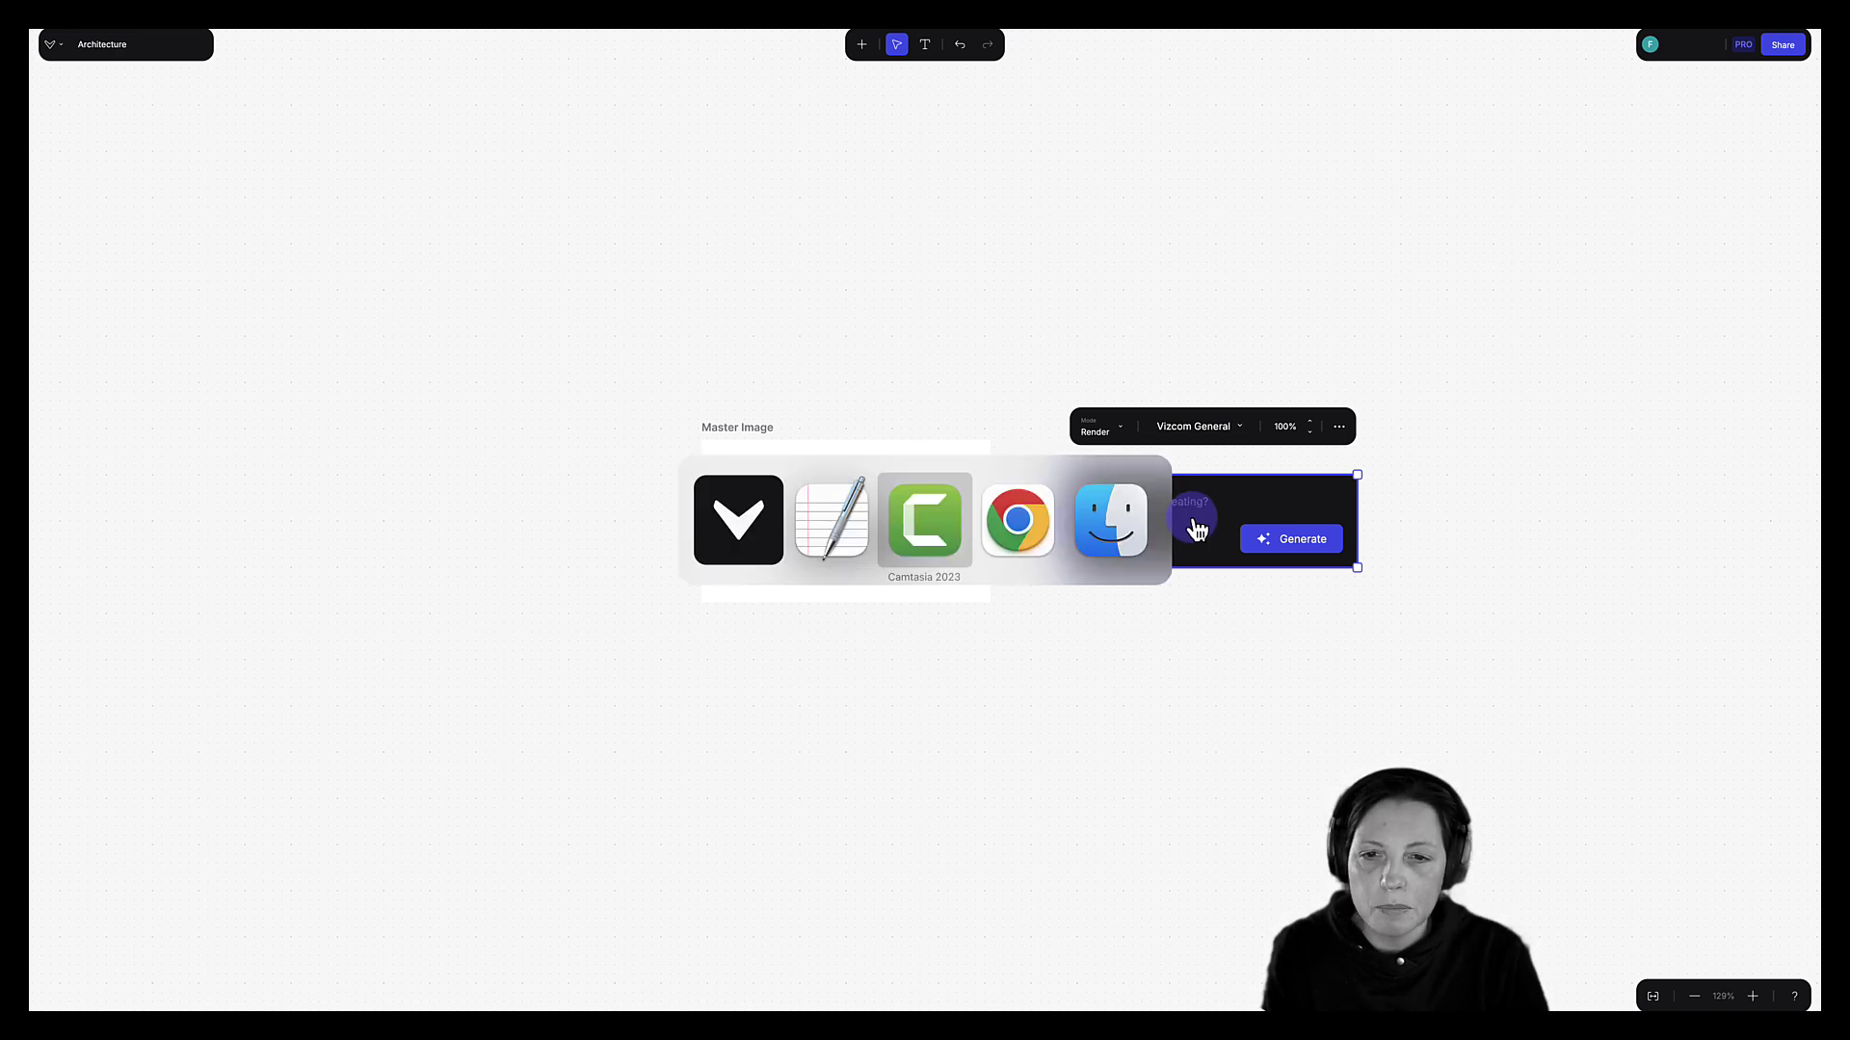
In TextEdit, highlight the style names Colonial revival, Postmodern and Brutalist in the three examples.
{"action": "key", "text": "super+shift+Tab"}
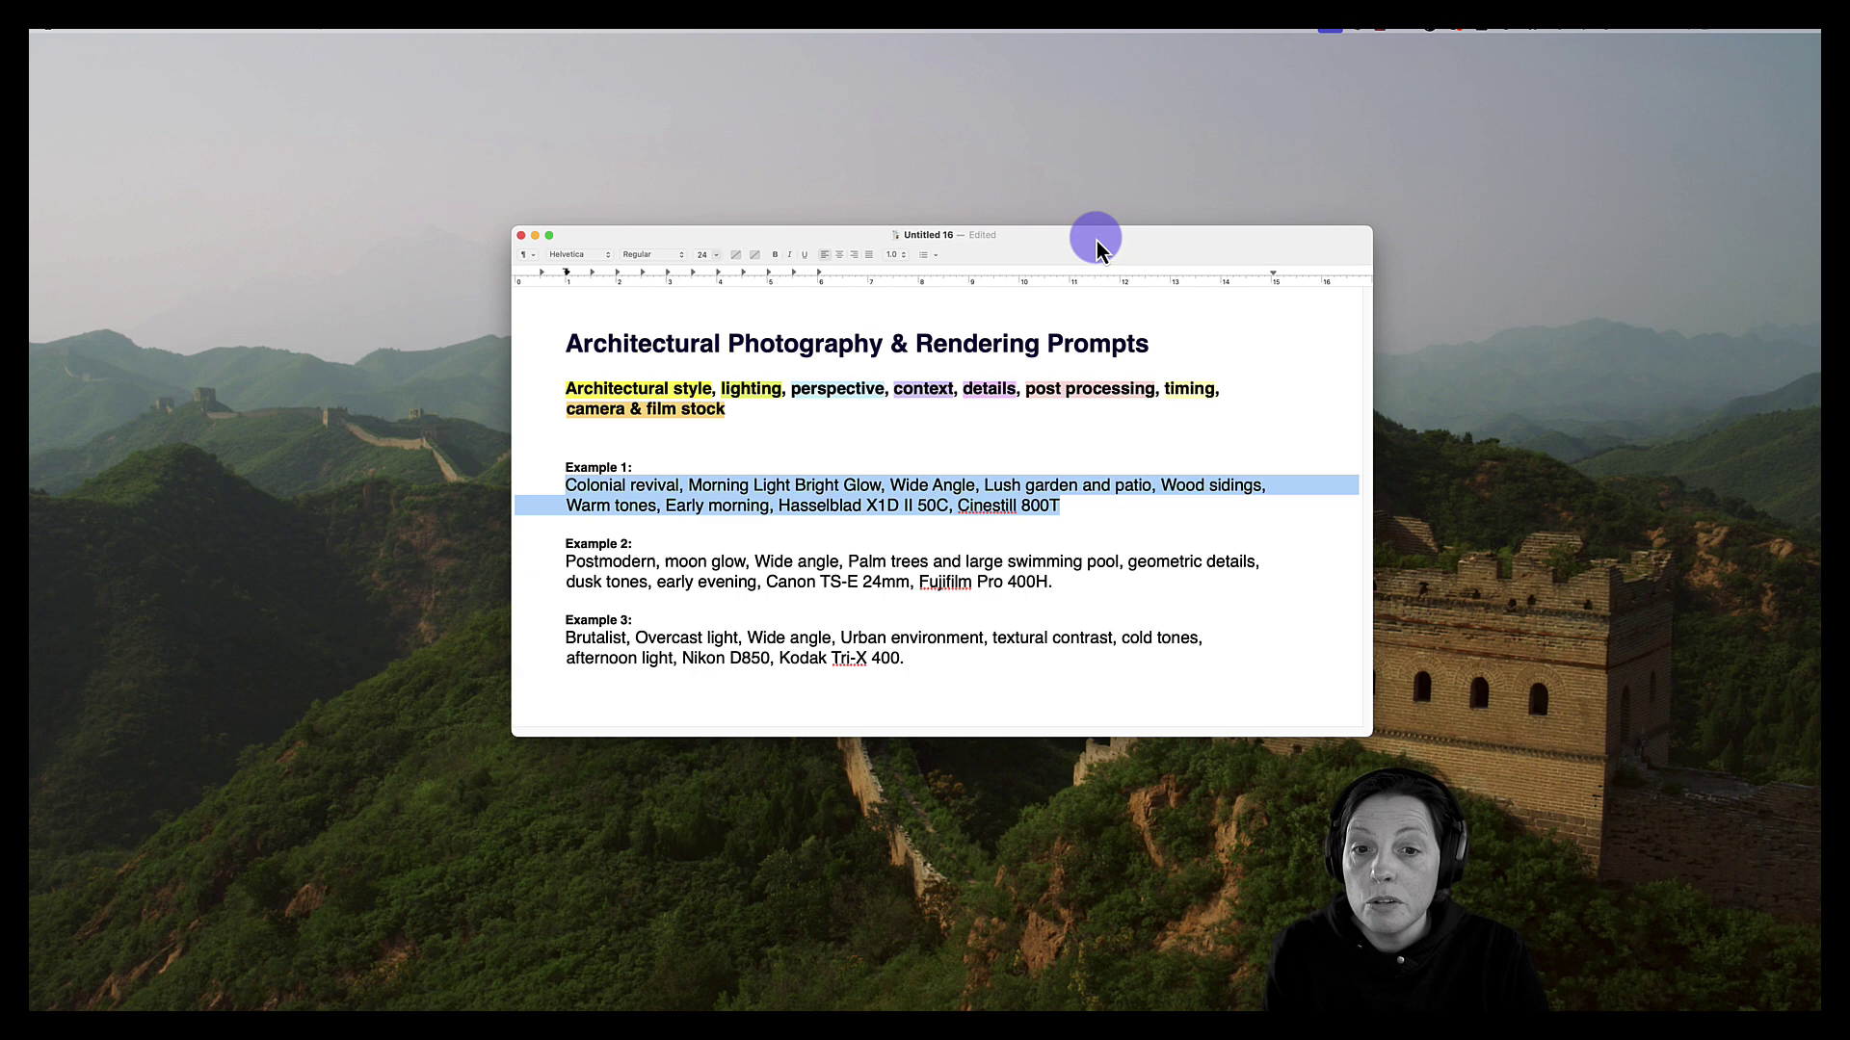
{"action": "left_click", "coordinate": [1081, 496]}
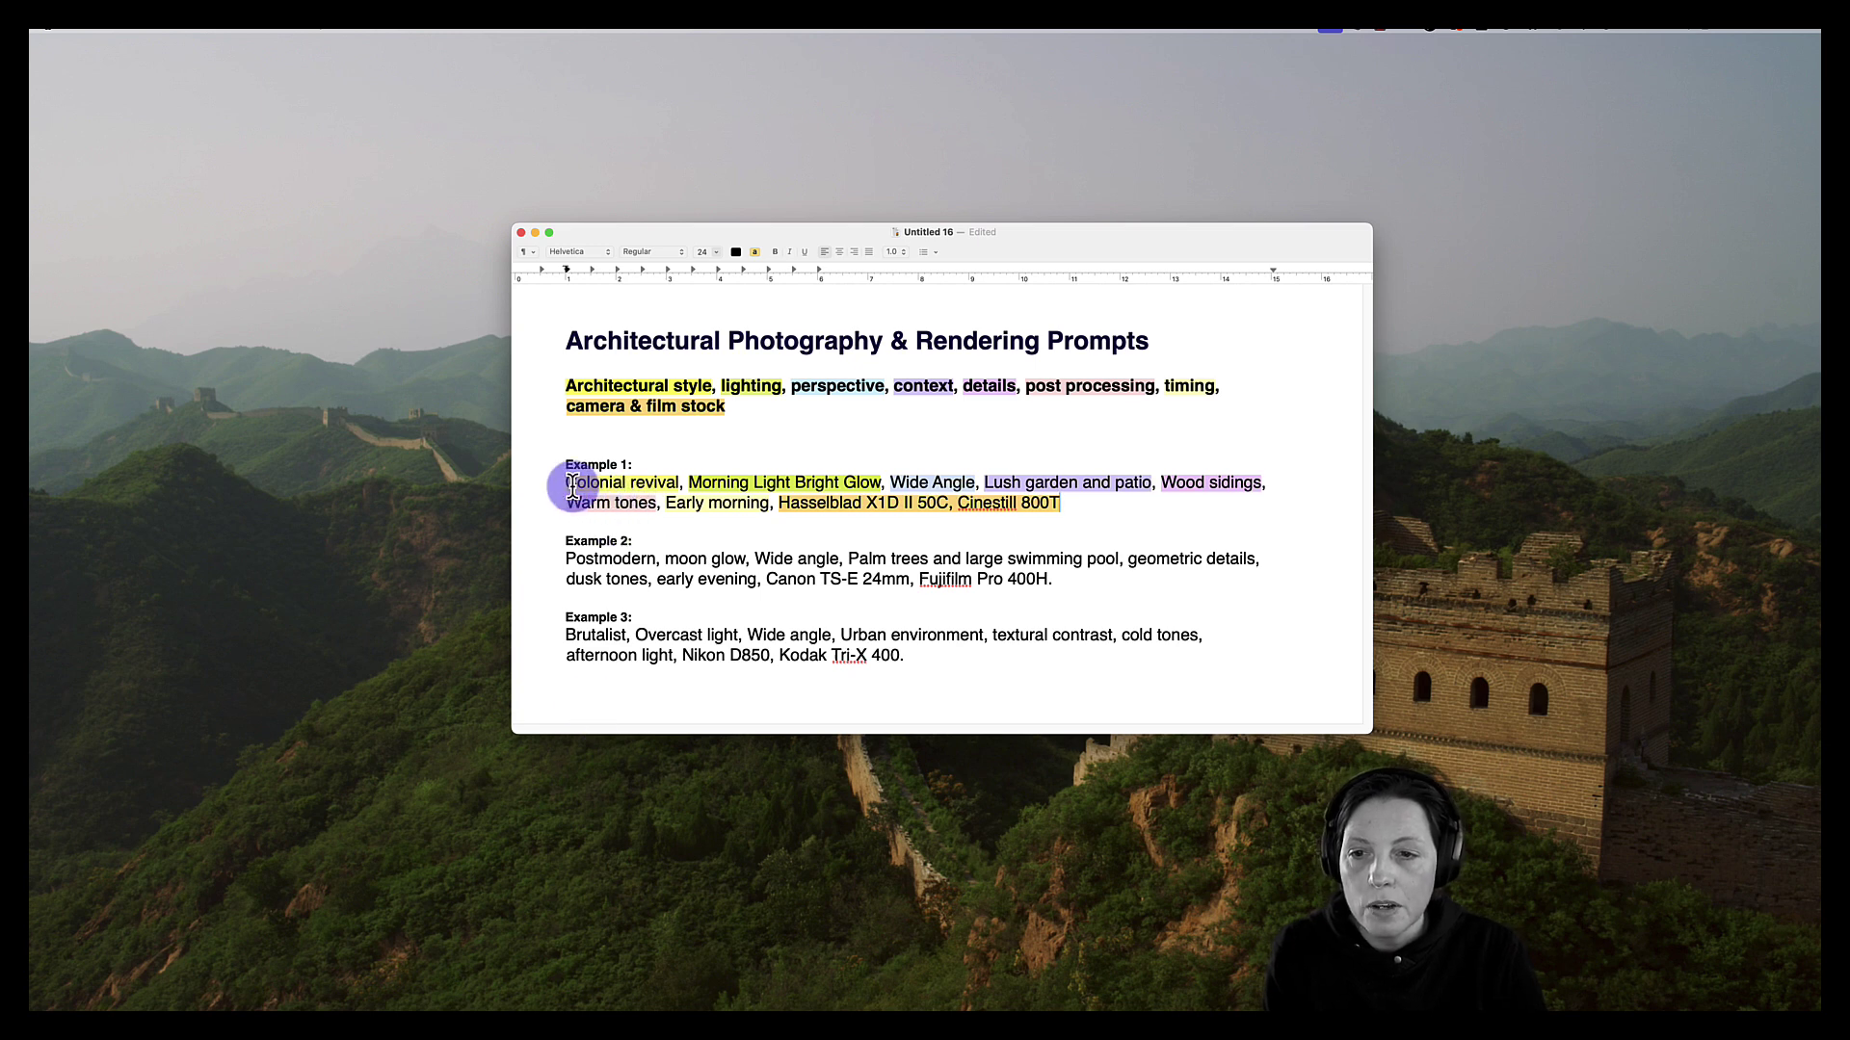
{"action": "left_click_drag", "start_coordinate": [566, 484], "coordinate": [671, 484]}
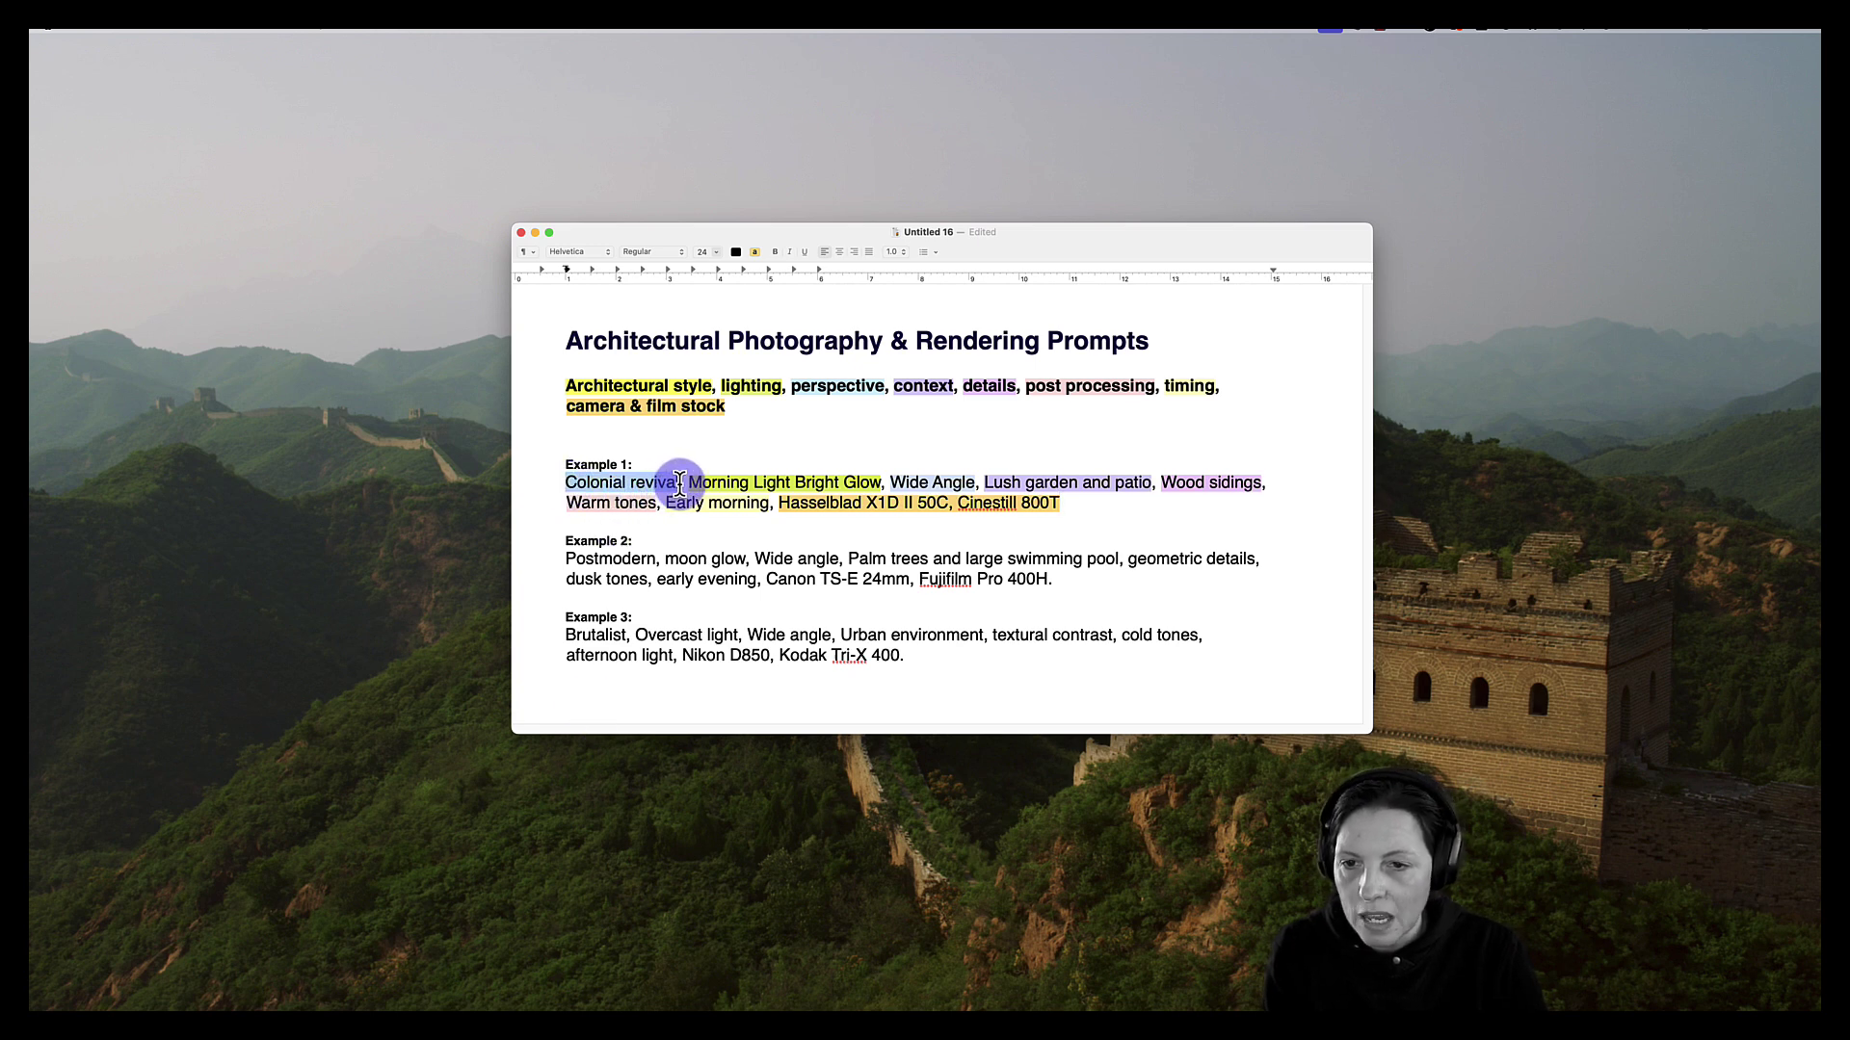
{"action": "left_click_drag", "start_coordinate": [657, 560], "coordinate": [563, 560]}
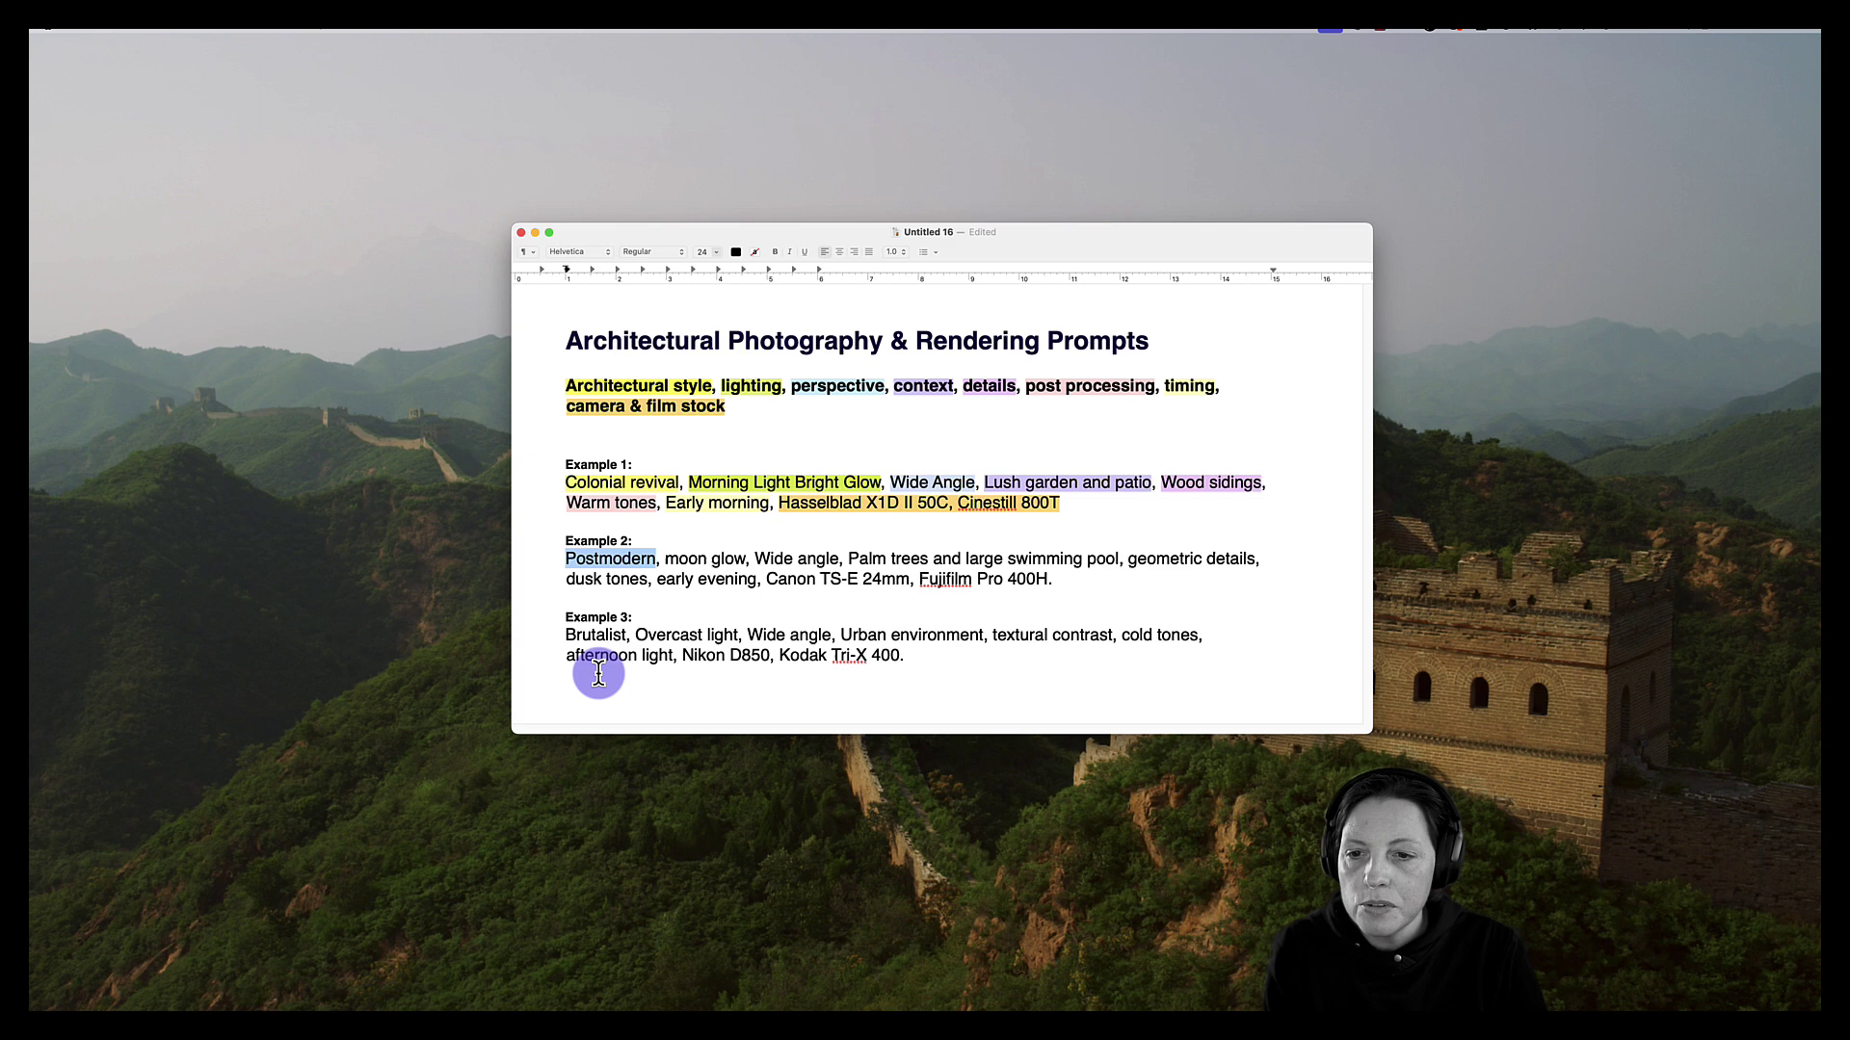
{"action": "double_click", "coordinate": [607, 636]}
{"action": "left_click", "coordinate": [636, 598]}
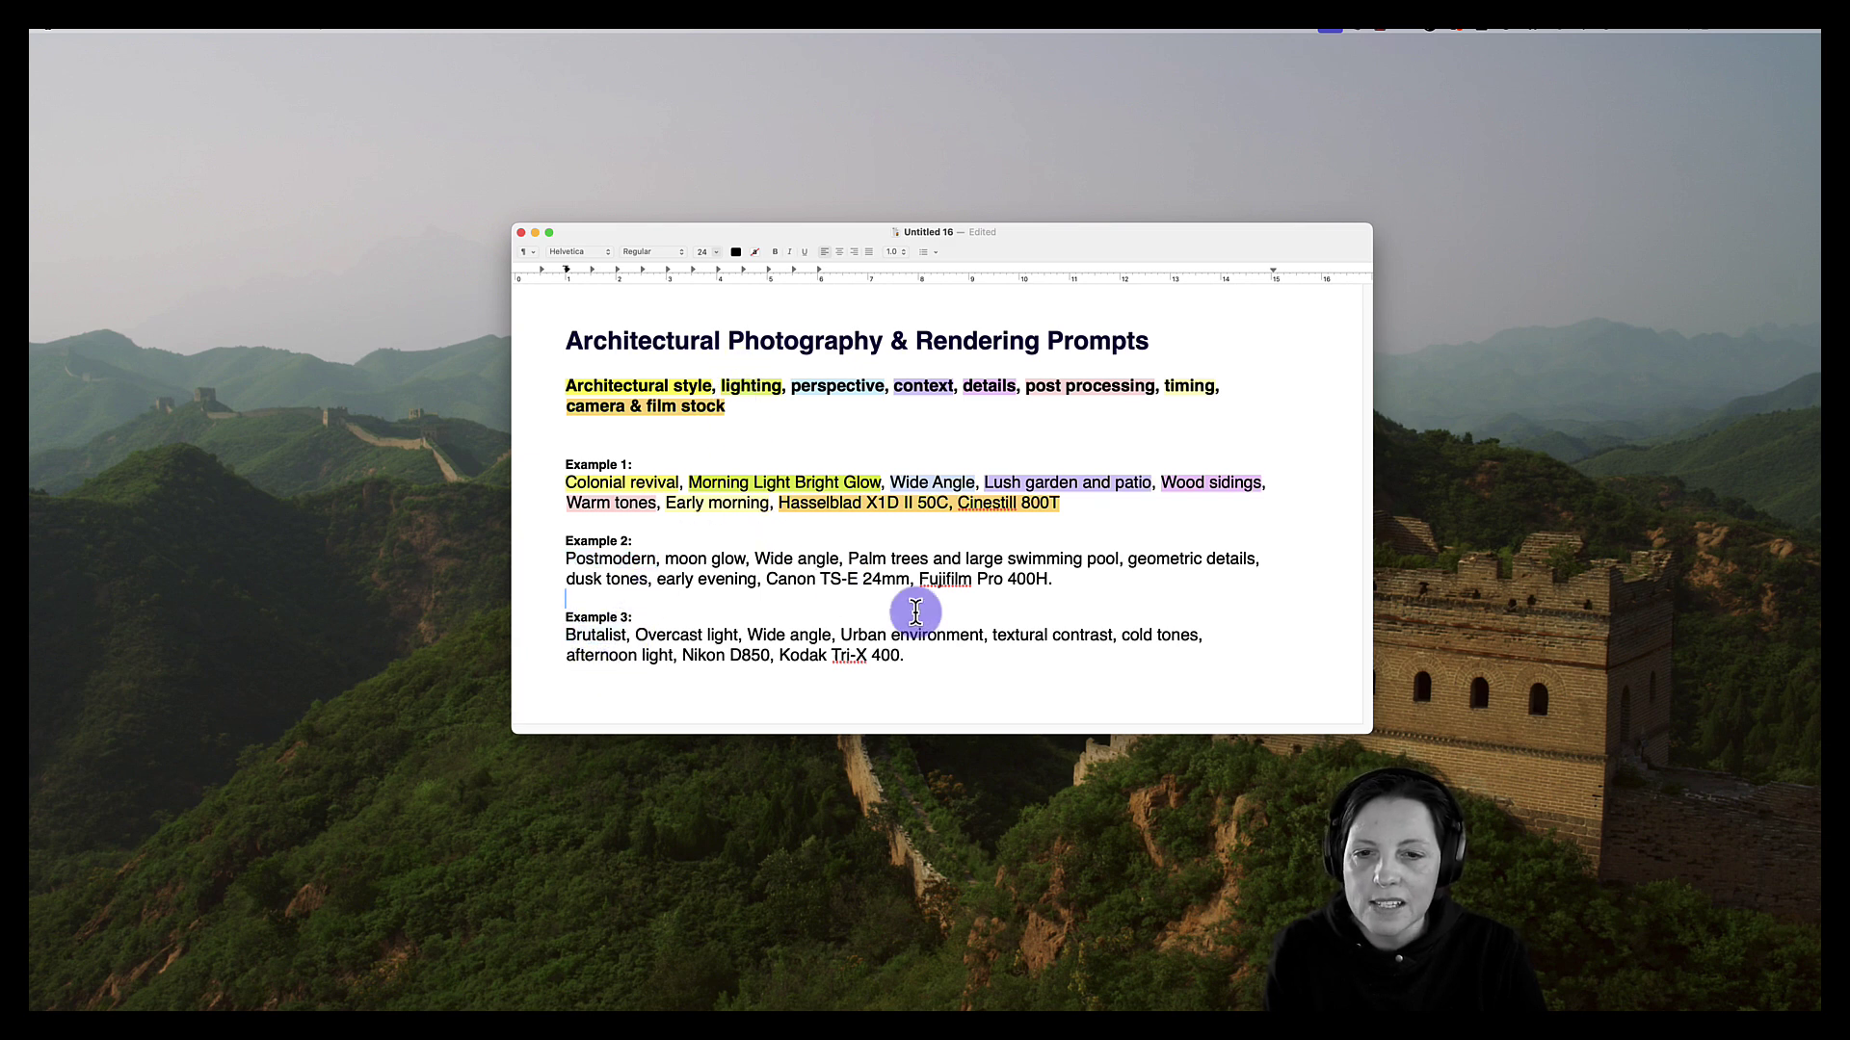
Review the perspective, details, timing and camera & film stock keywords, then select the Example 1 prompt.
{"action": "left_click", "coordinate": [827, 388]}
{"action": "left_click", "coordinate": [971, 387]}
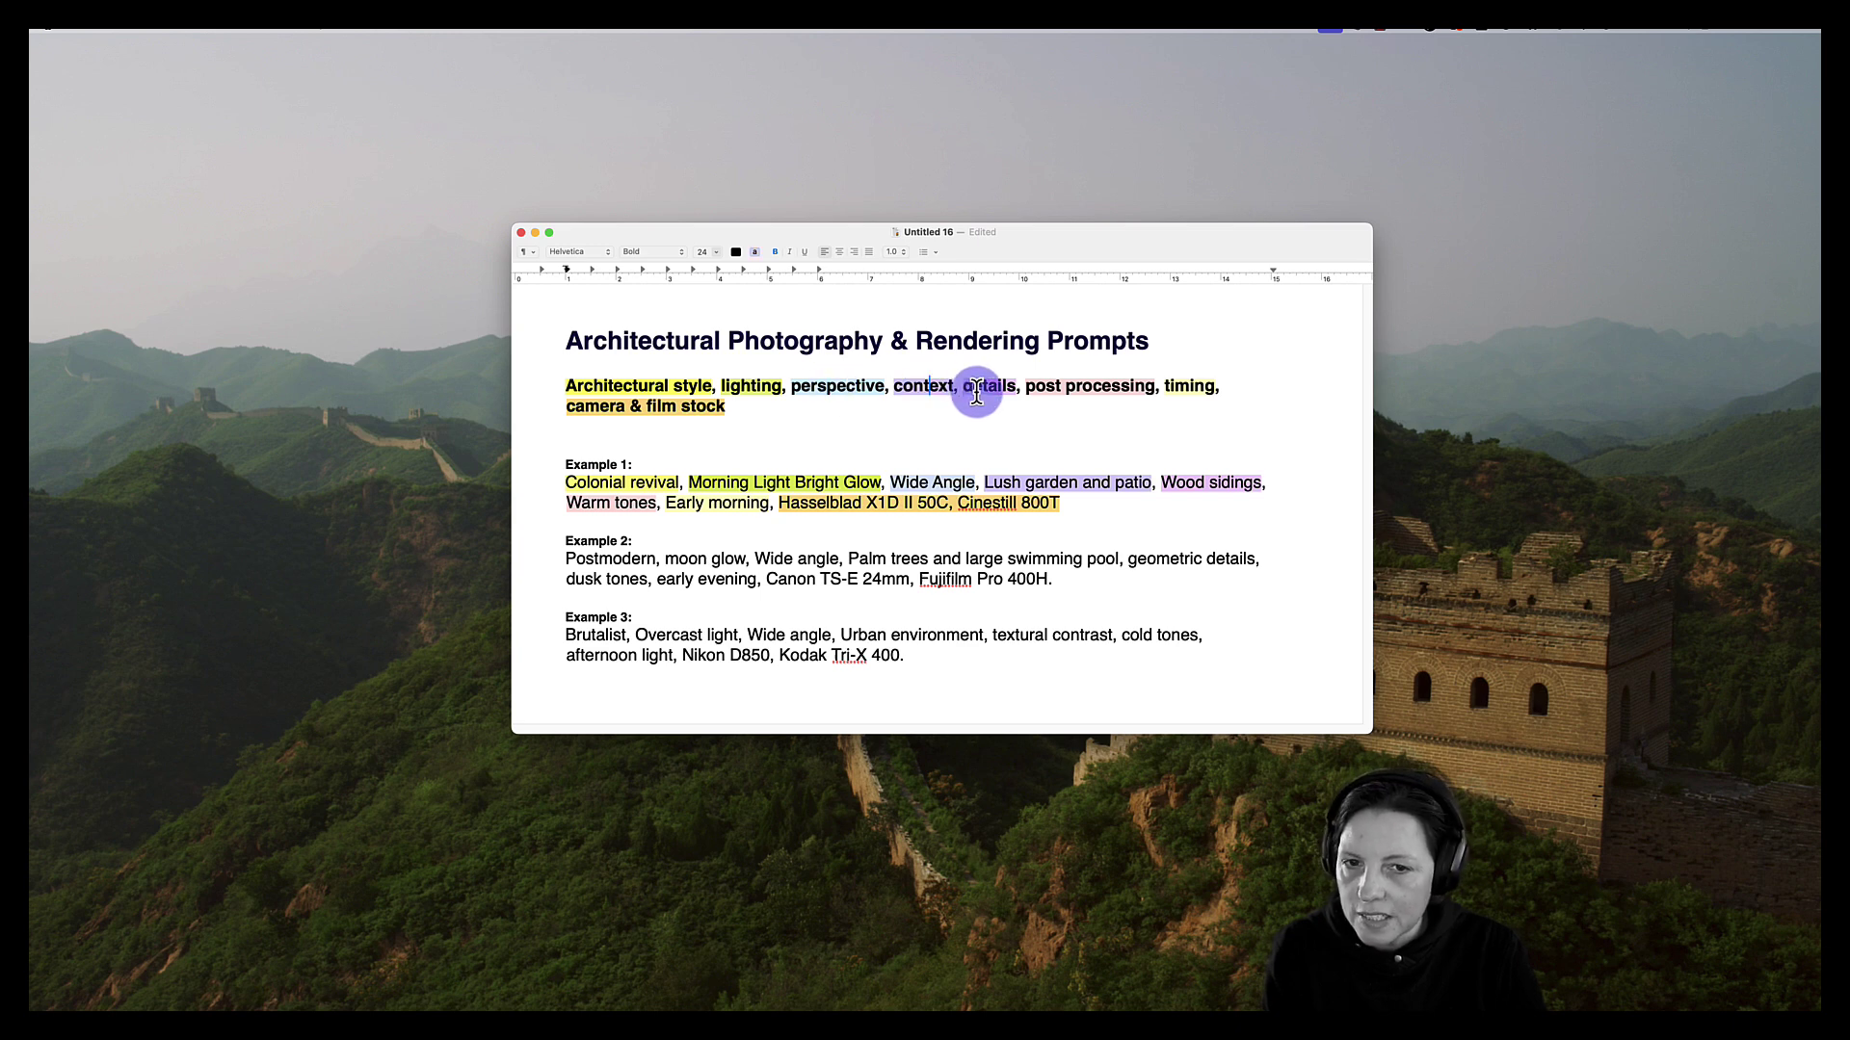
{"action": "left_click", "coordinate": [1175, 386]}
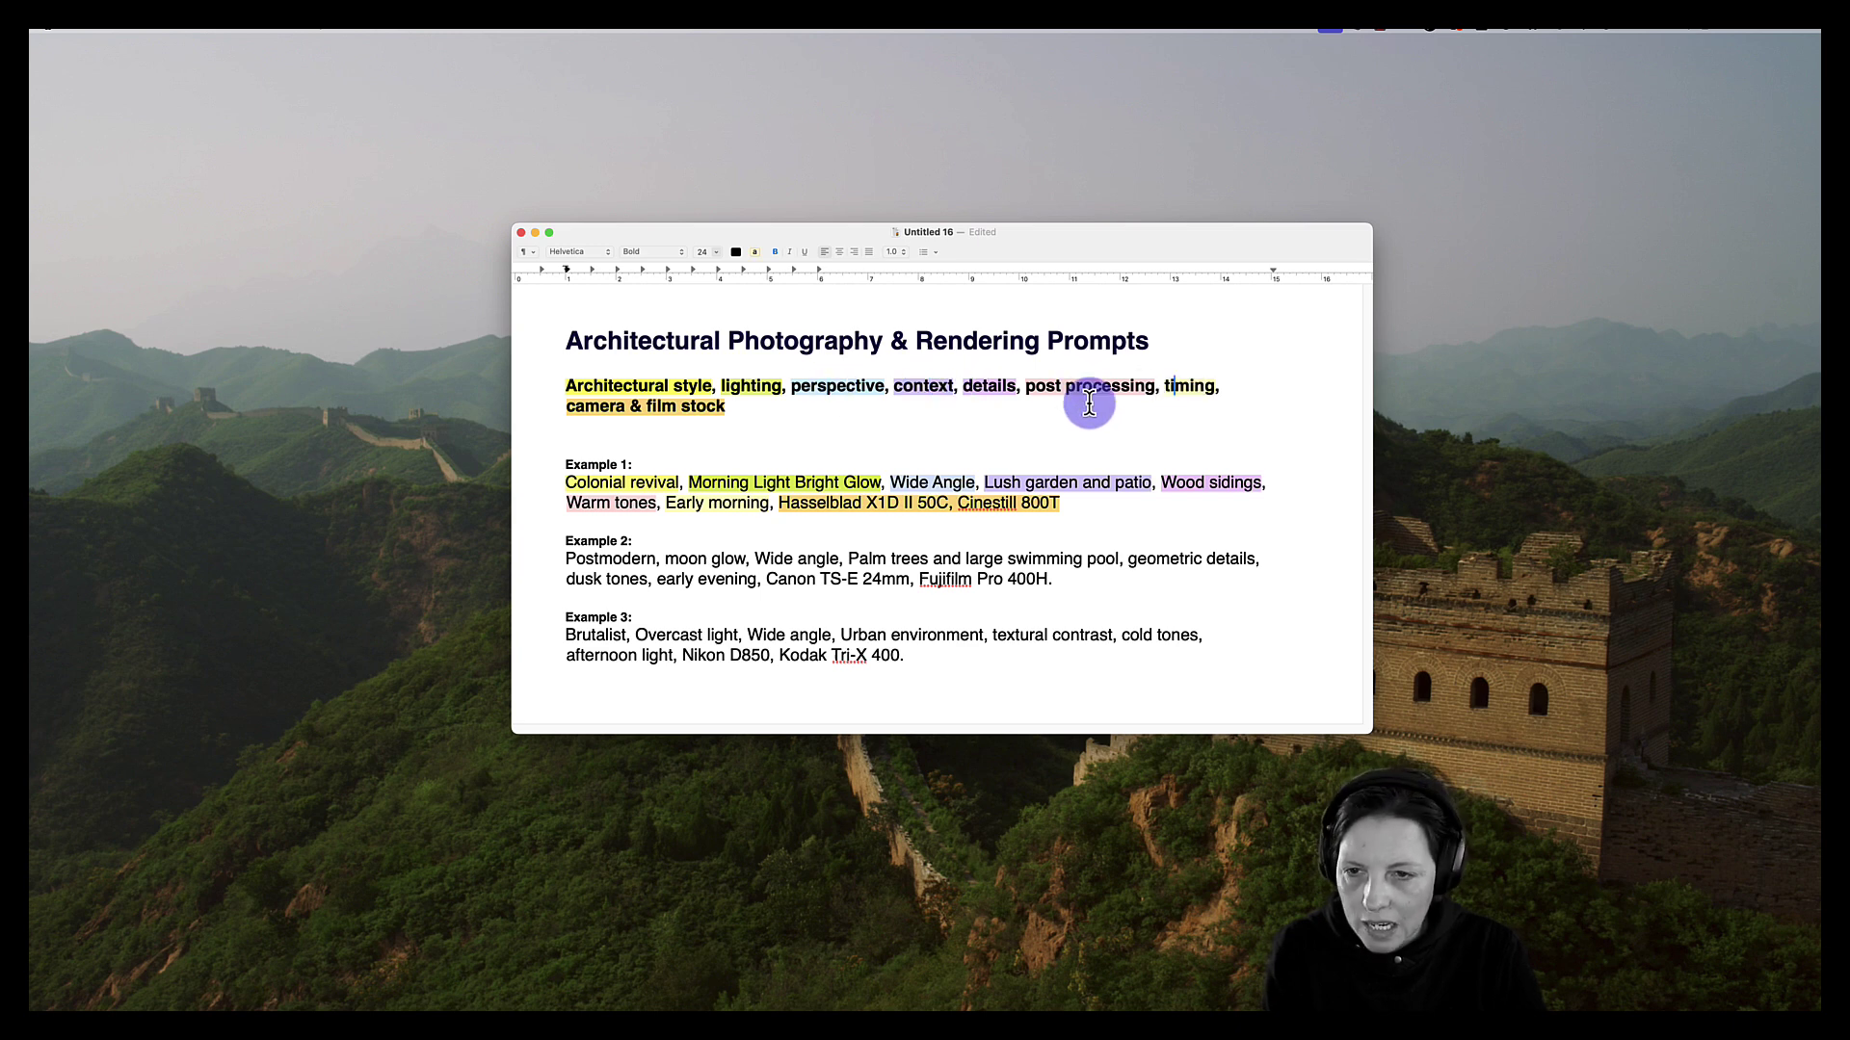
{"action": "left_click", "coordinate": [674, 408]}
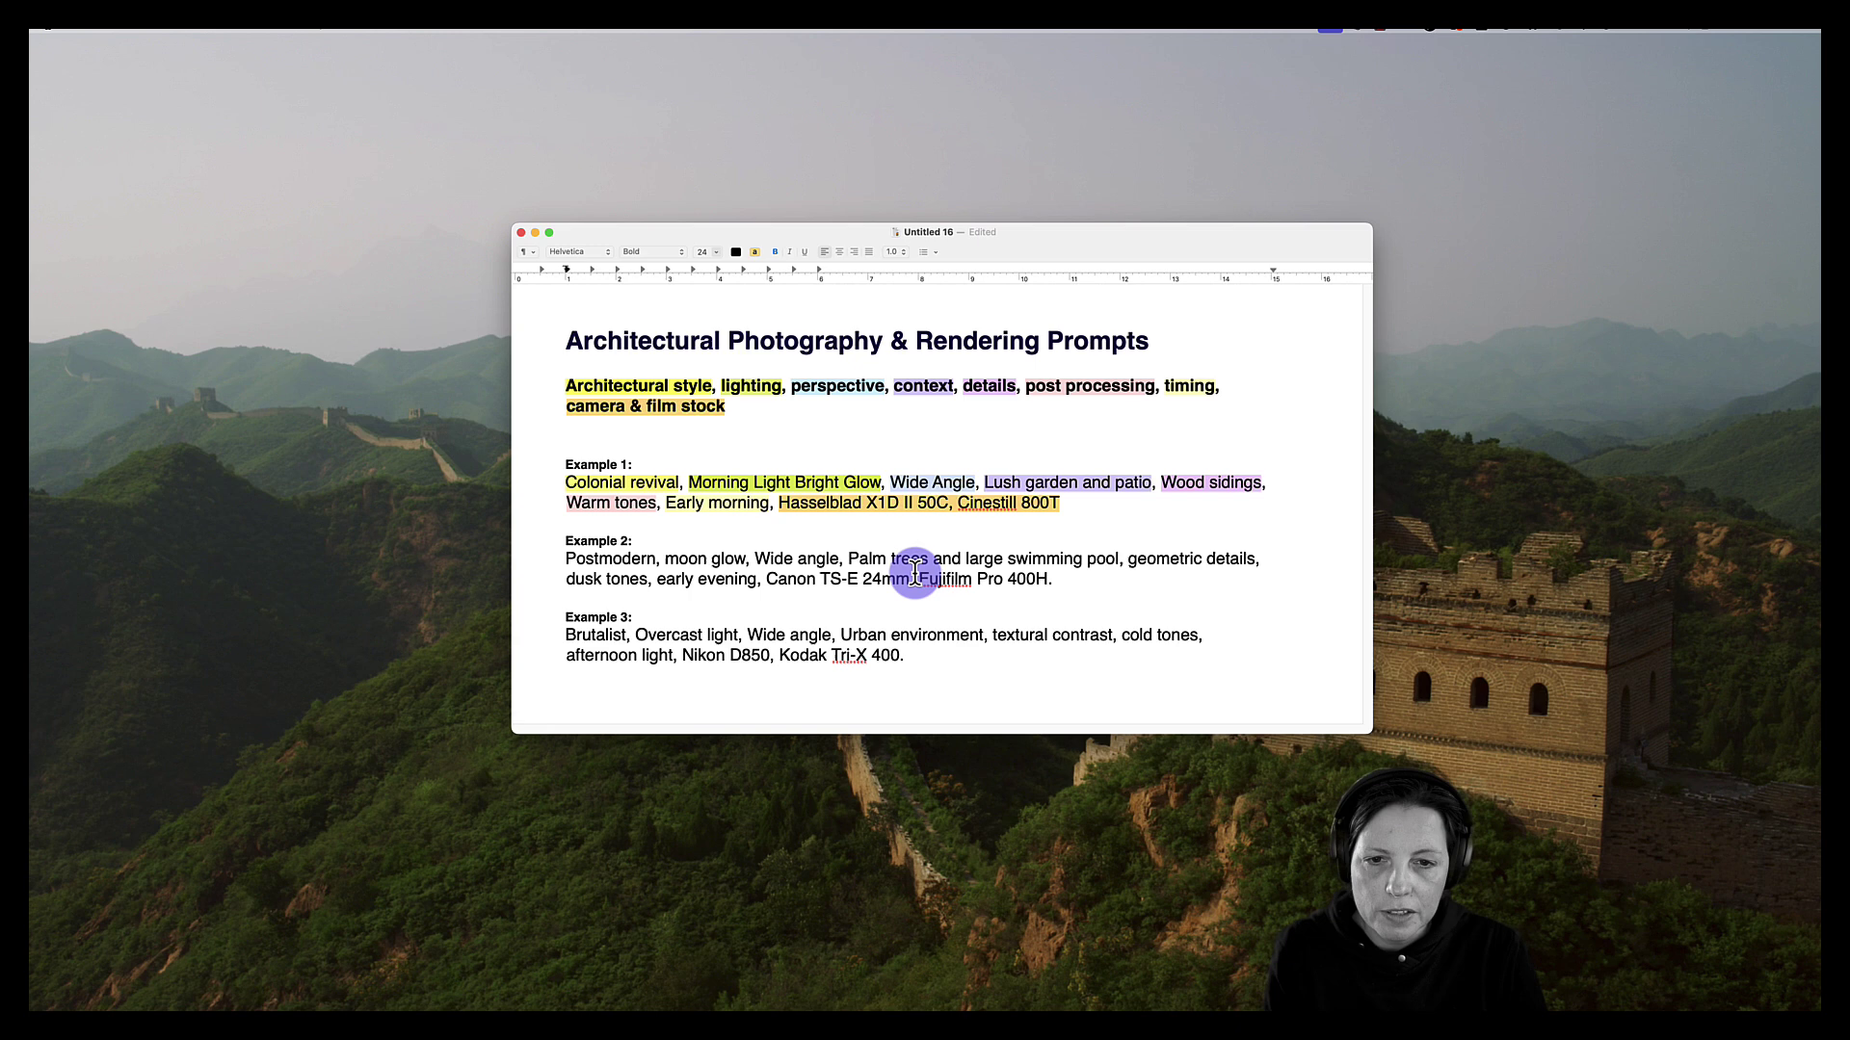
{"action": "left_click_drag", "start_coordinate": [1061, 503], "coordinate": [563, 488]}
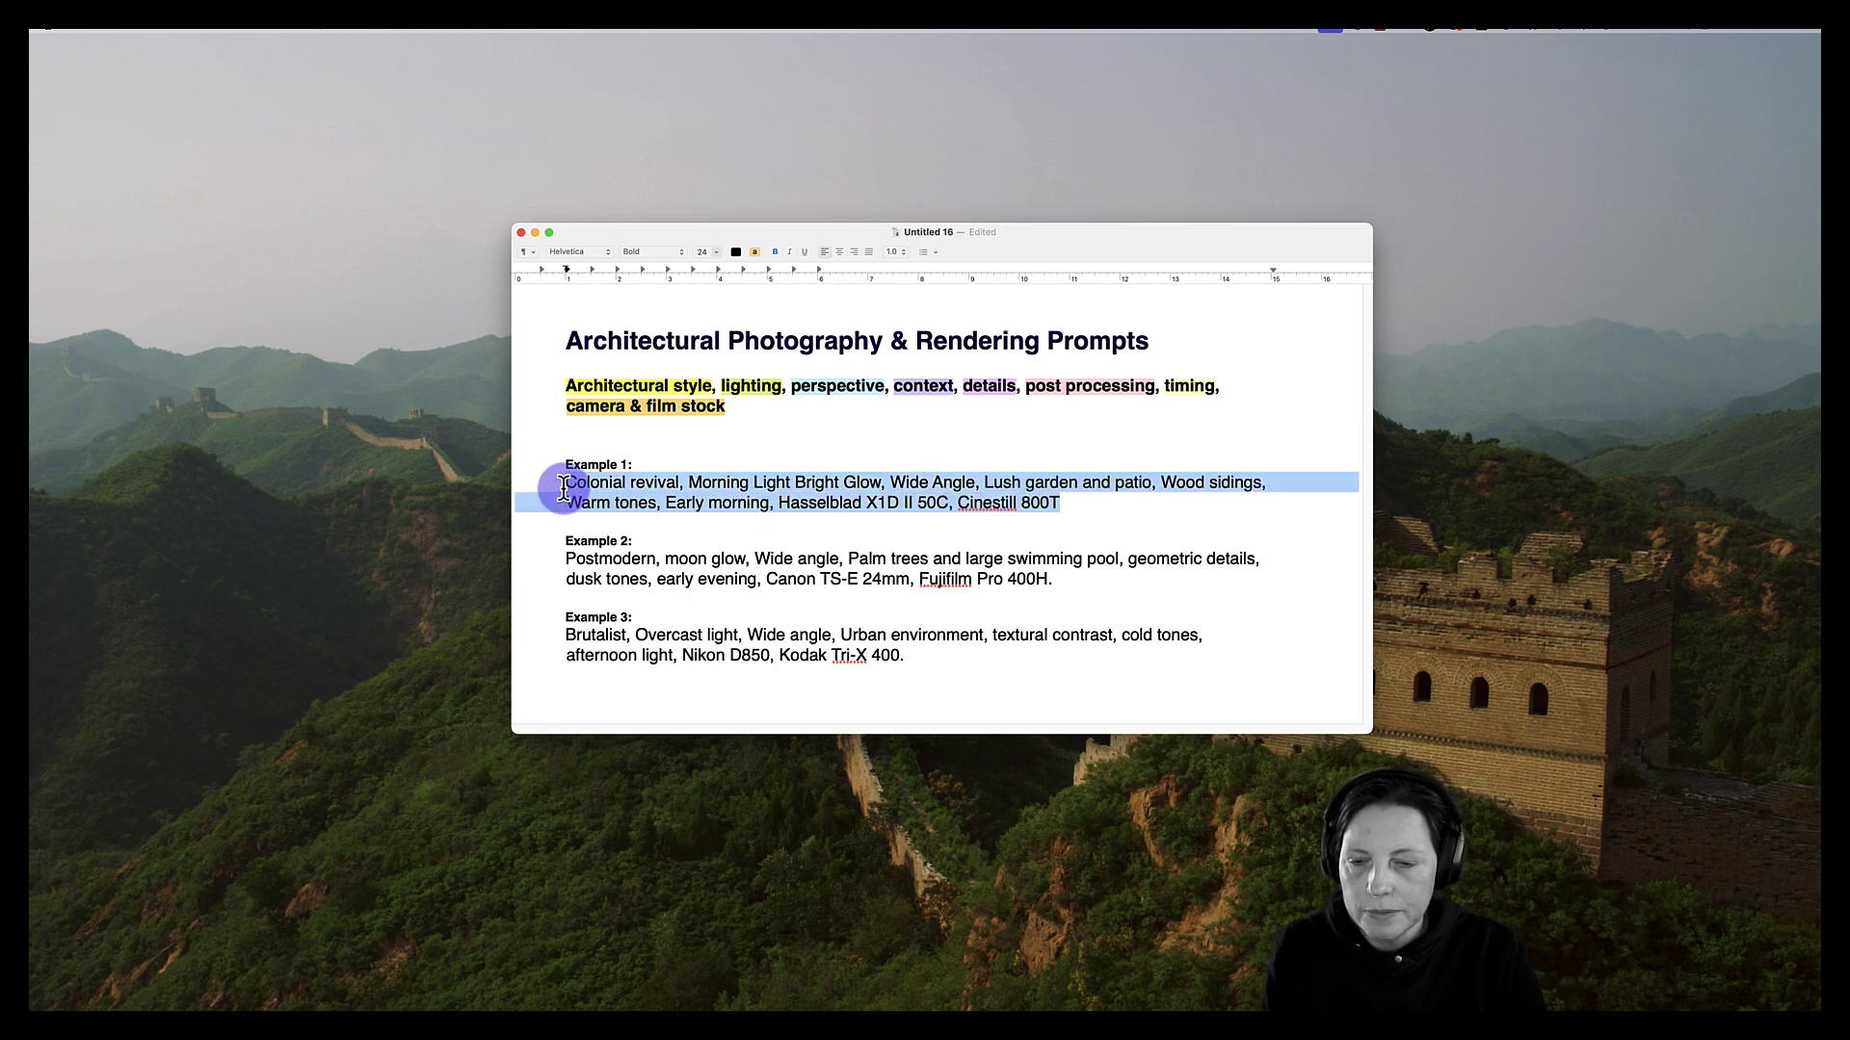
{"action": "key", "text": "super+Tab"}
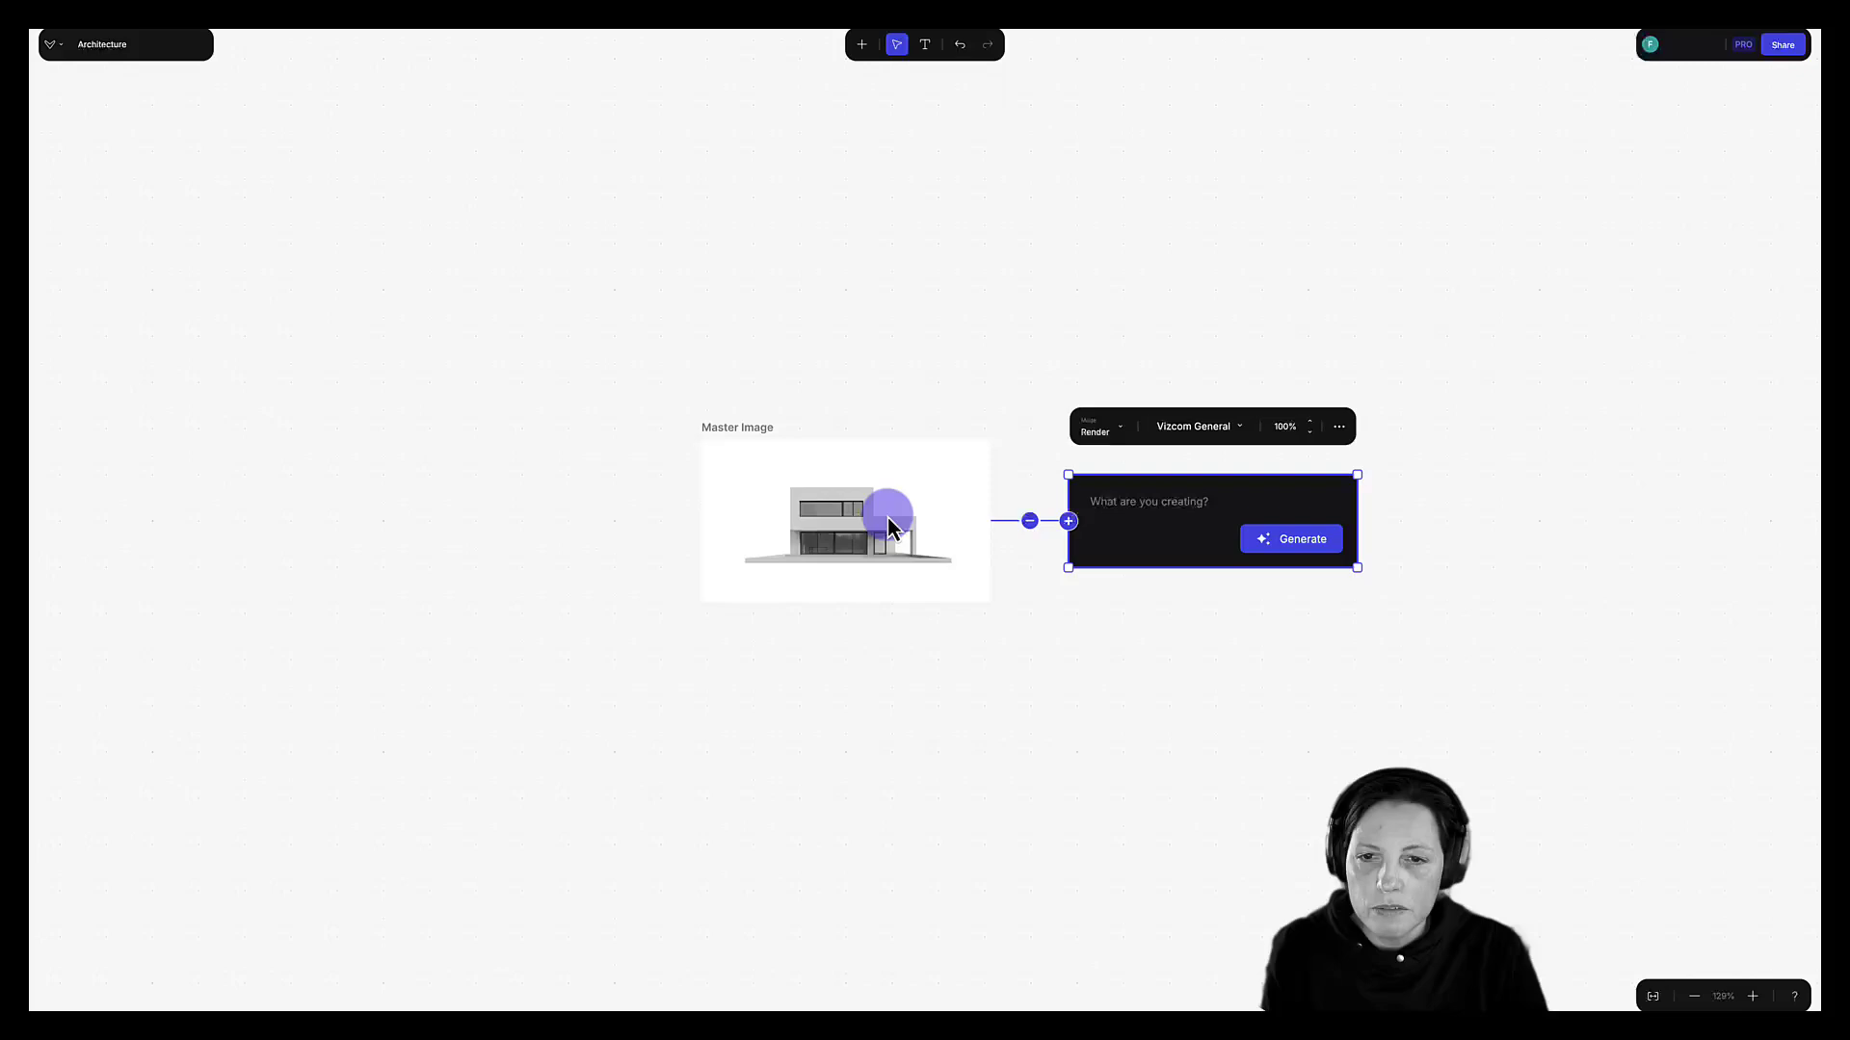
Paste the Colonial revival prompt into the Render node and enlarge the node to show all its text.
{"action": "key", "text": "super+v"}
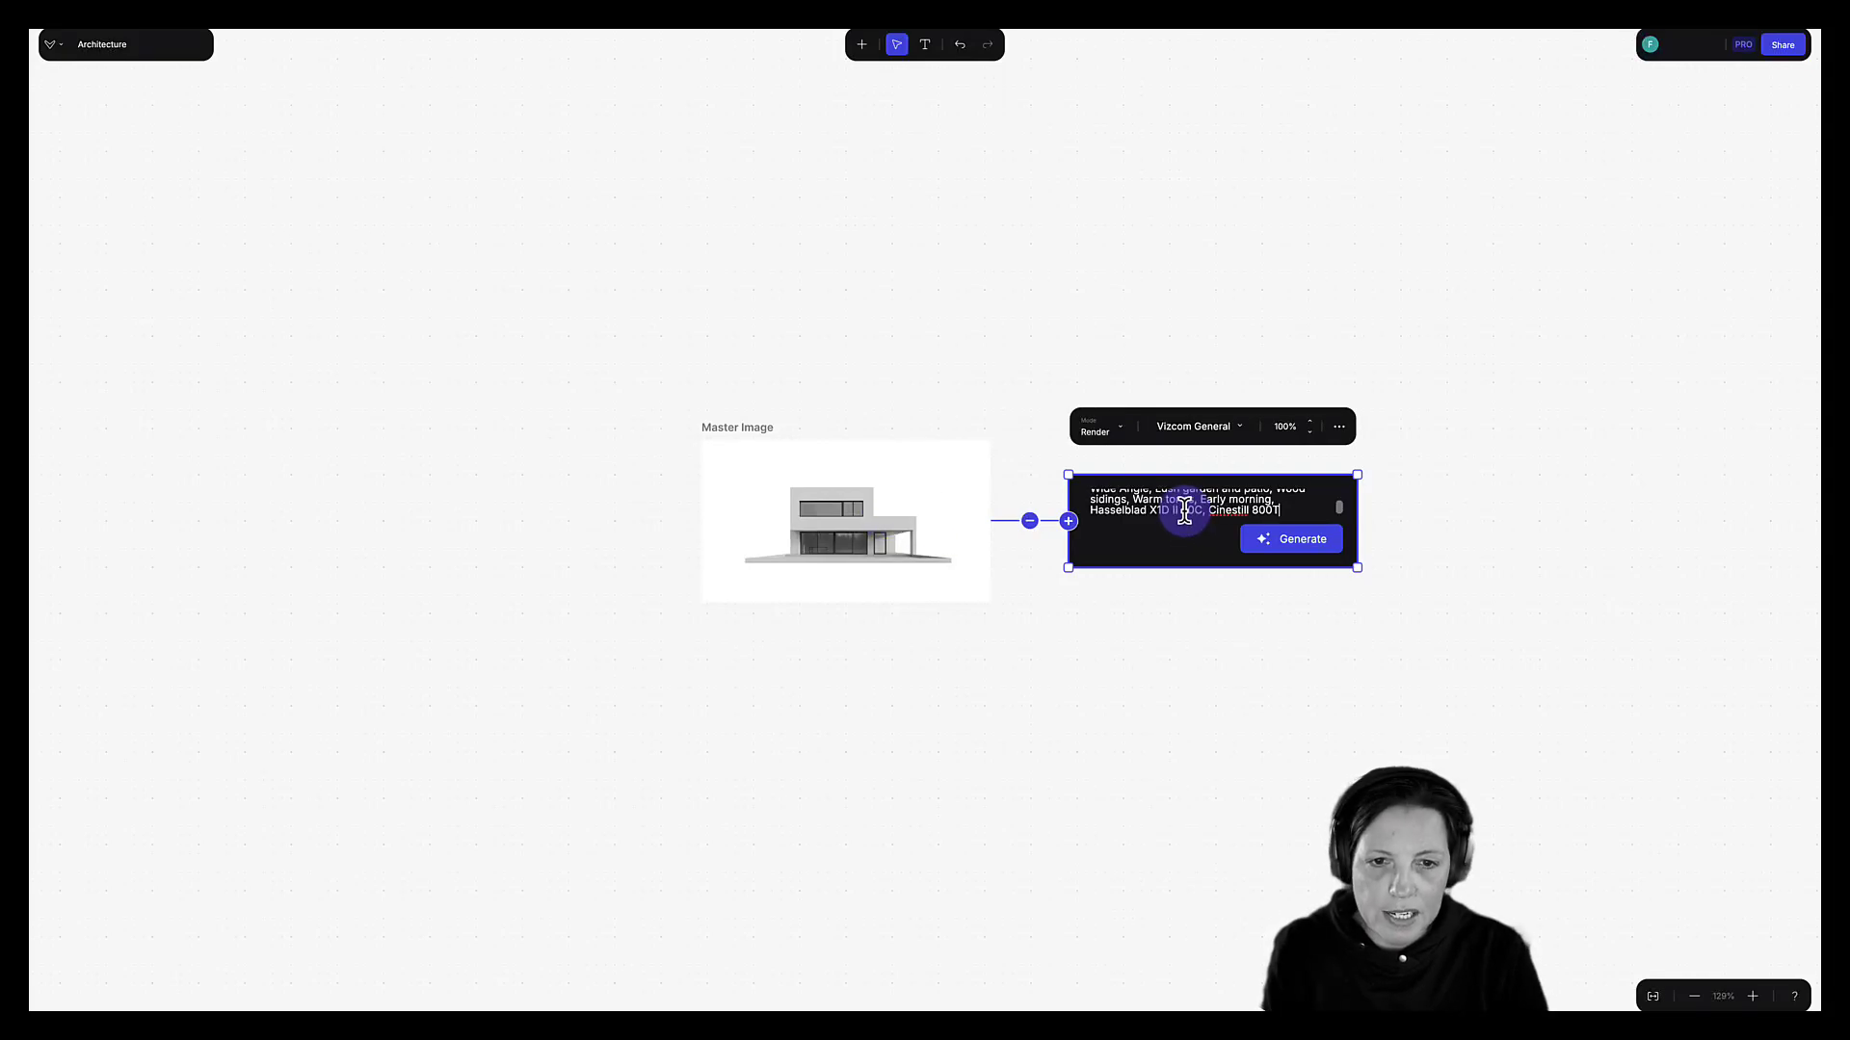
{"action": "scroll", "coordinate": [1184, 512], "scroll_direction": "up", "scroll_amount": 5}
{"action": "scroll", "coordinate": [1190, 514], "scroll_direction": "down", "scroll_amount": 1}
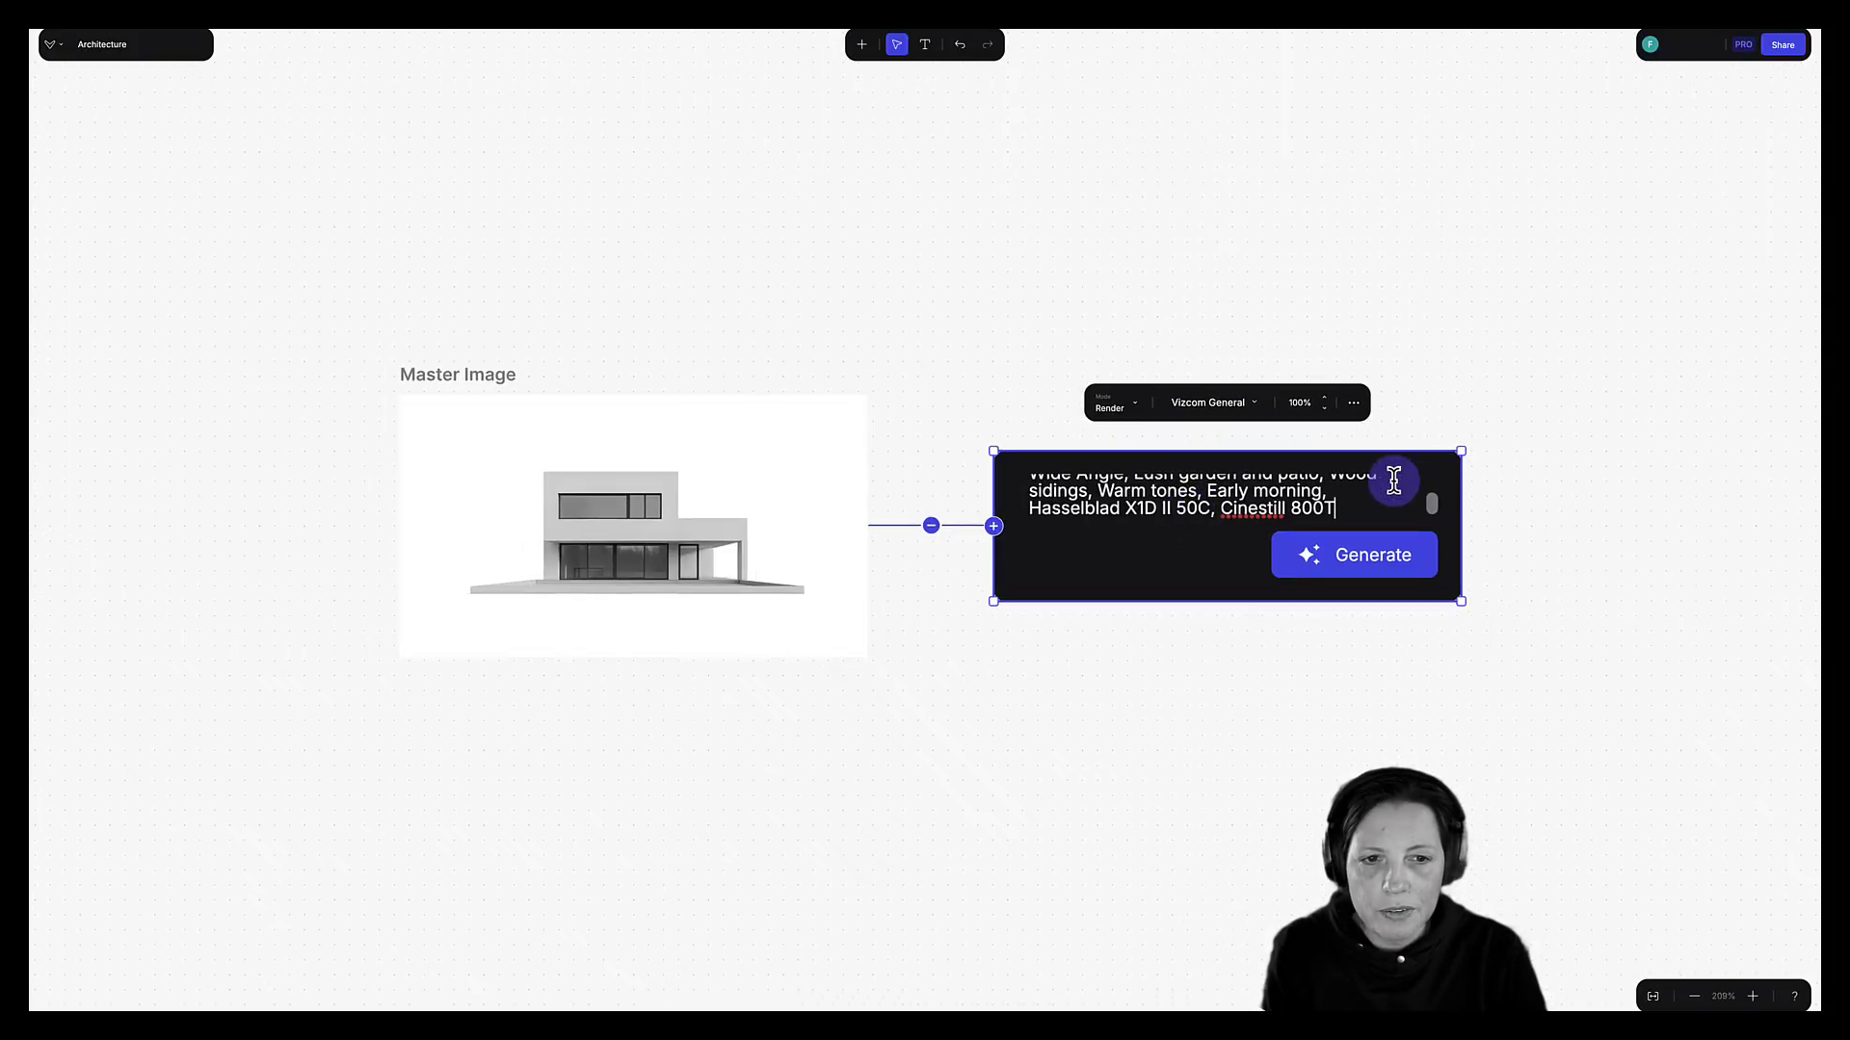
{"action": "left_click_drag", "start_coordinate": [1432, 503], "coordinate": [1431, 480]}
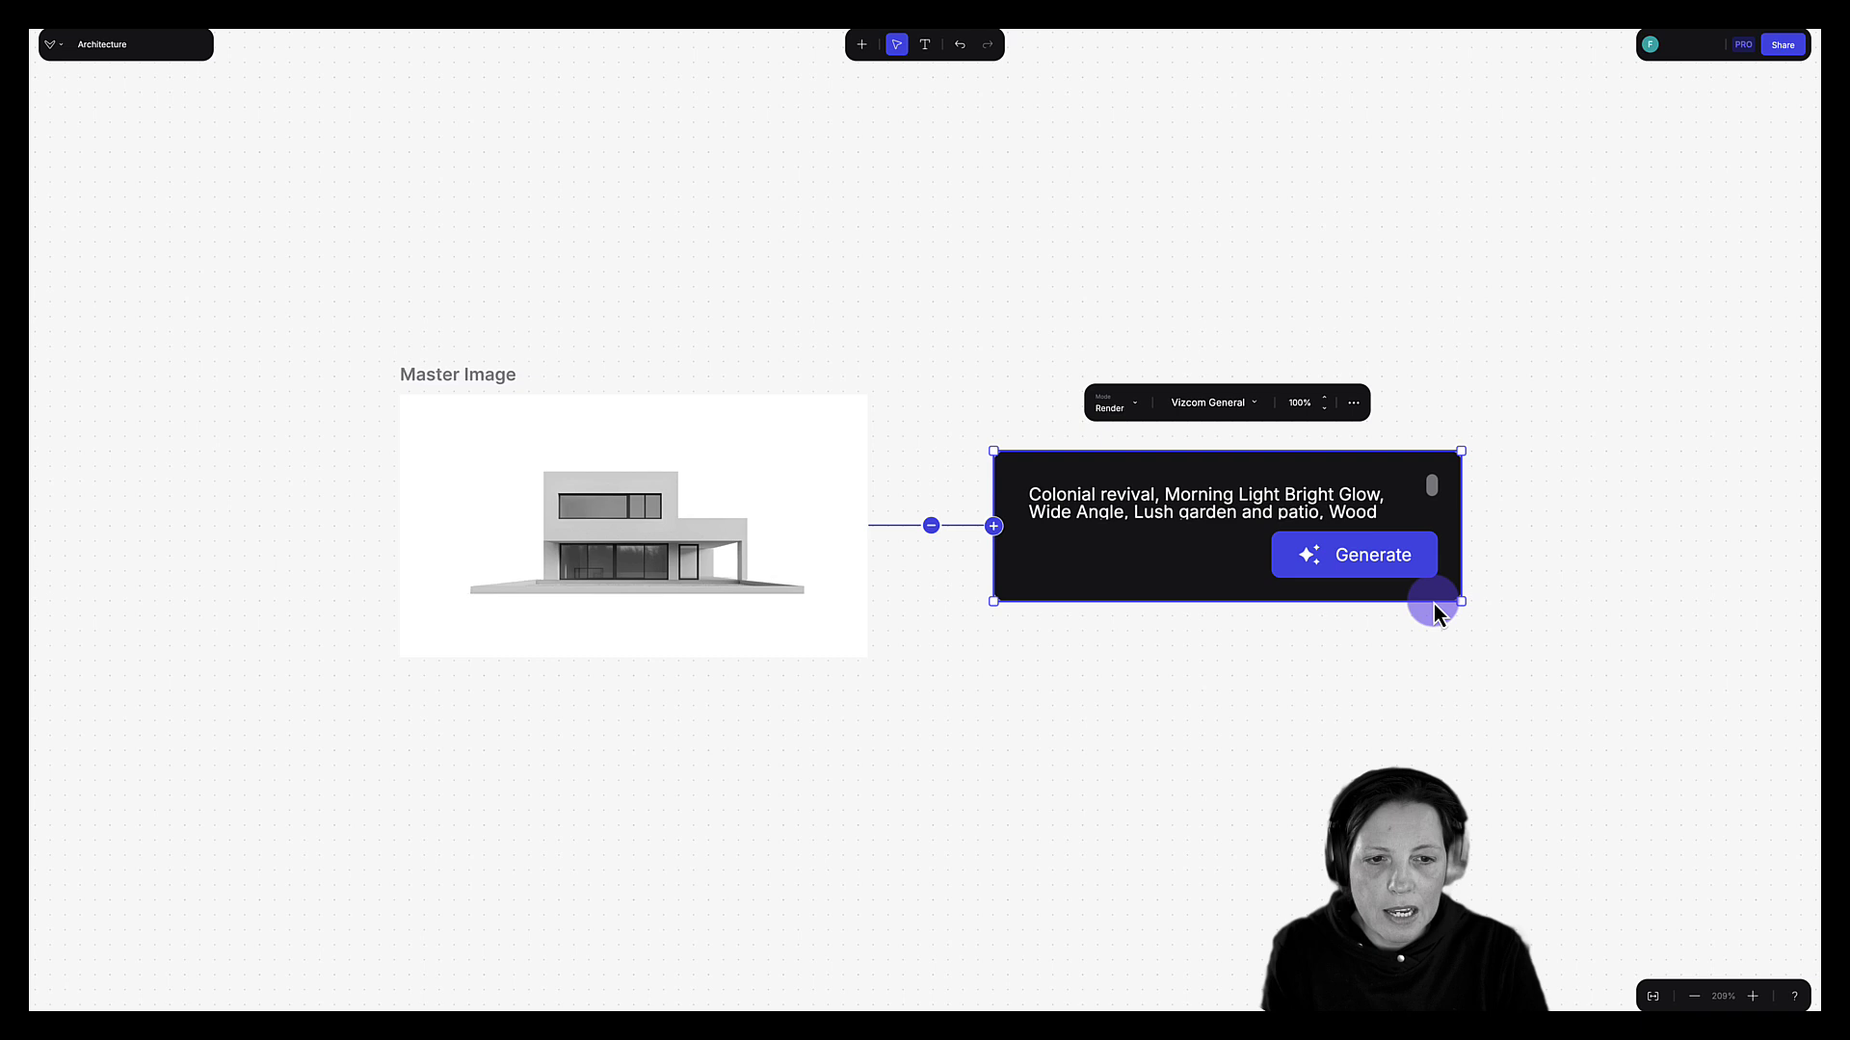
{"action": "left_click_drag", "start_coordinate": [1434, 603], "coordinate": [1432, 659]}
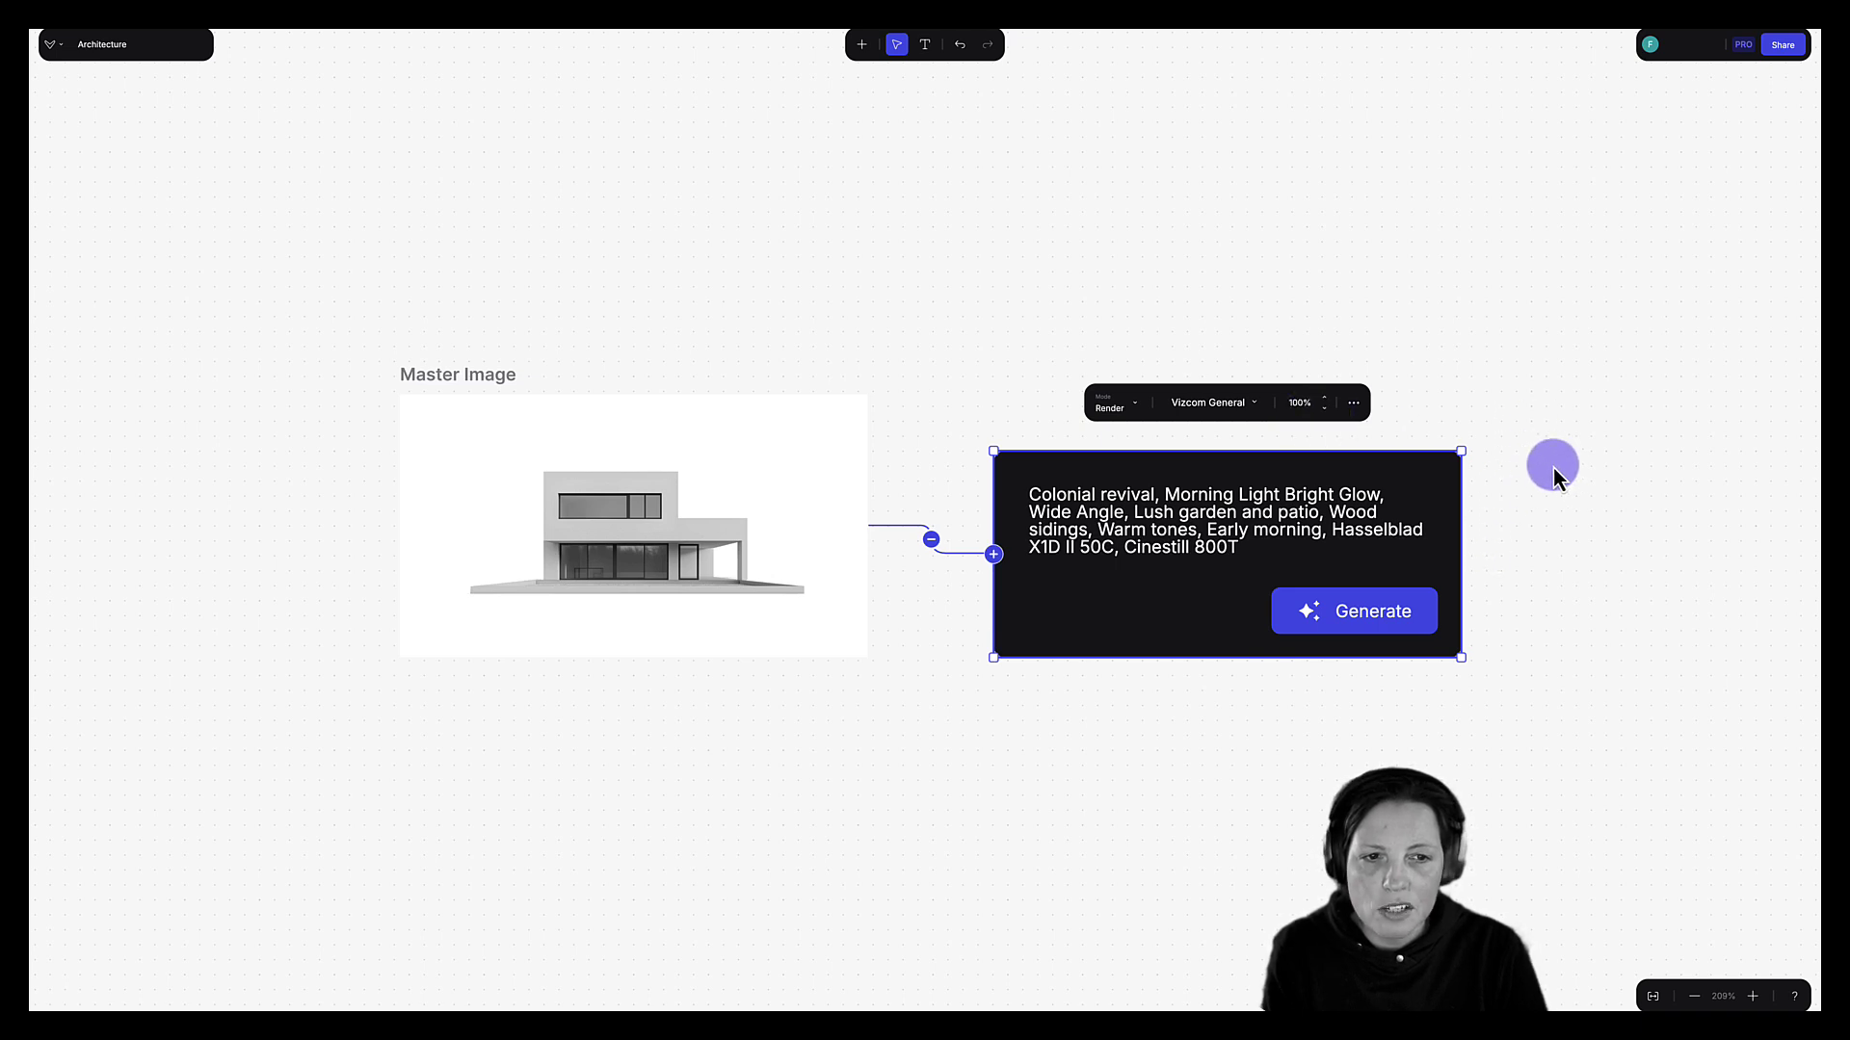
{"action": "left_click_drag", "start_coordinate": [1553, 469], "coordinate": [1391, 460]}
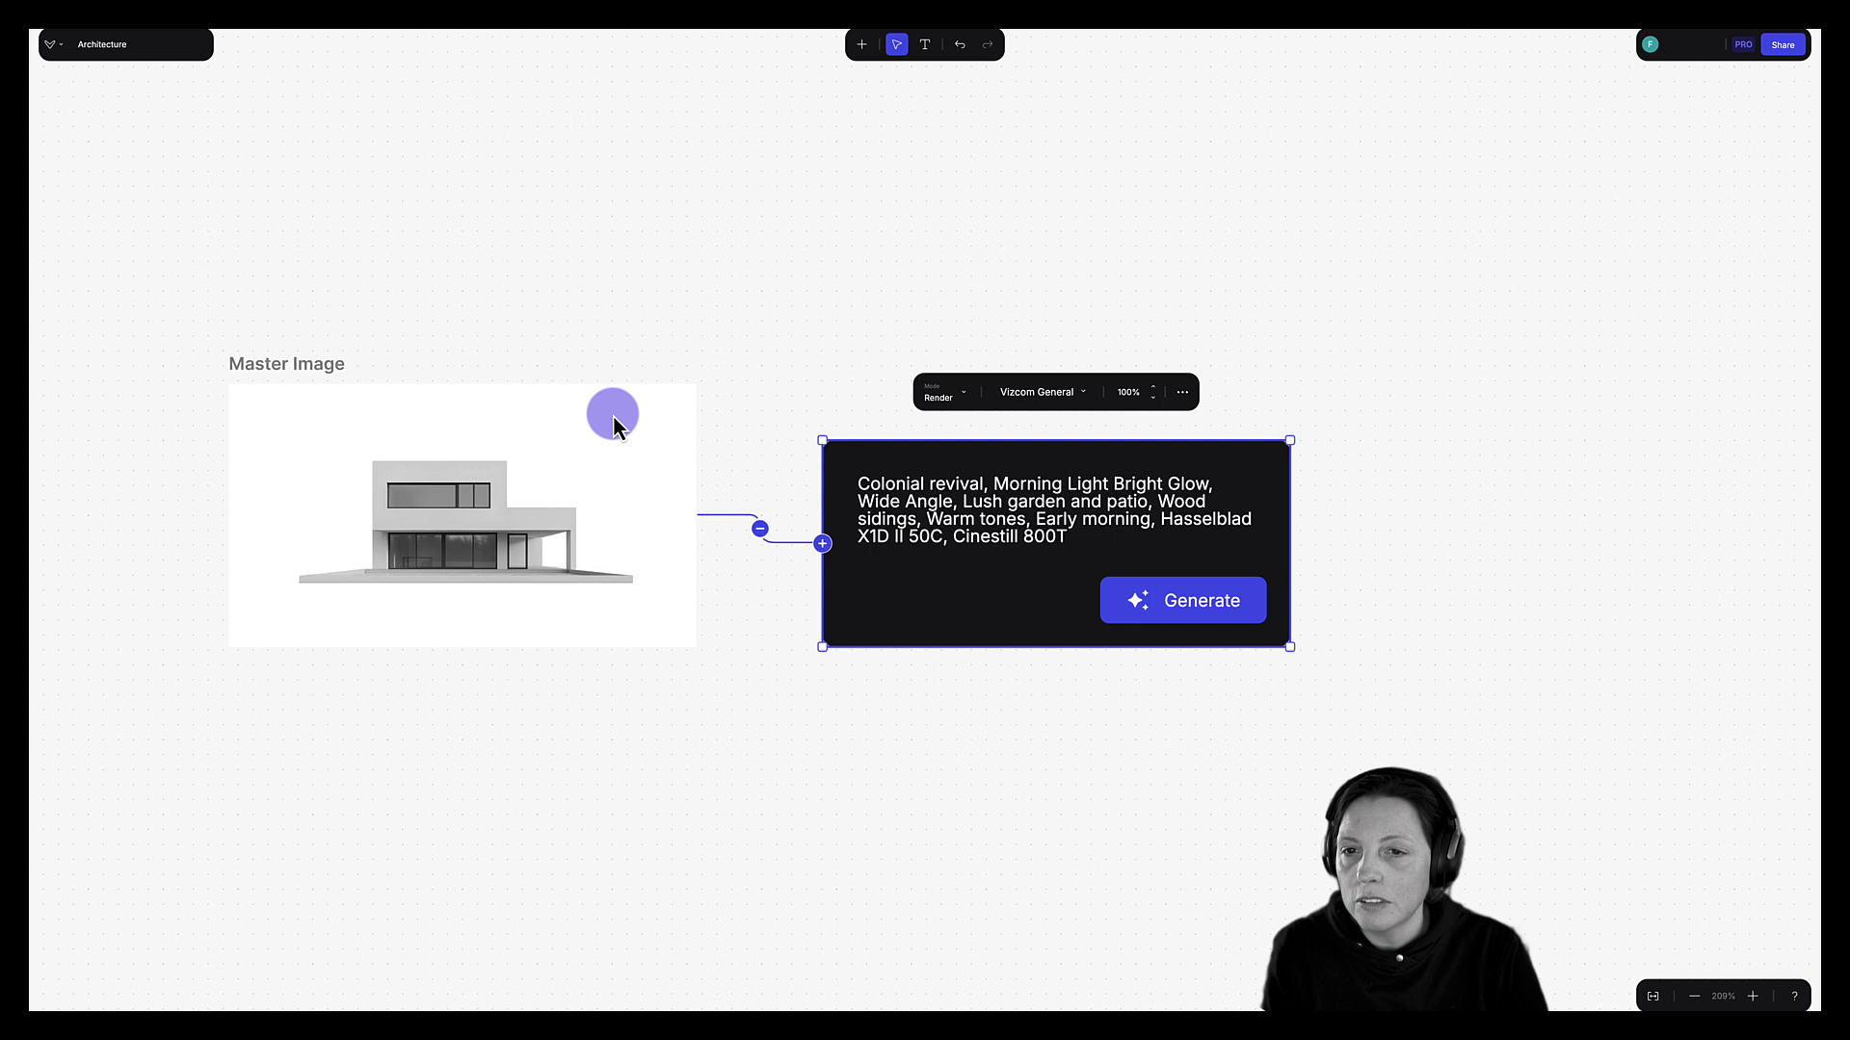
{"action": "left_click_drag", "start_coordinate": [790, 342], "coordinate": [667, 333]}
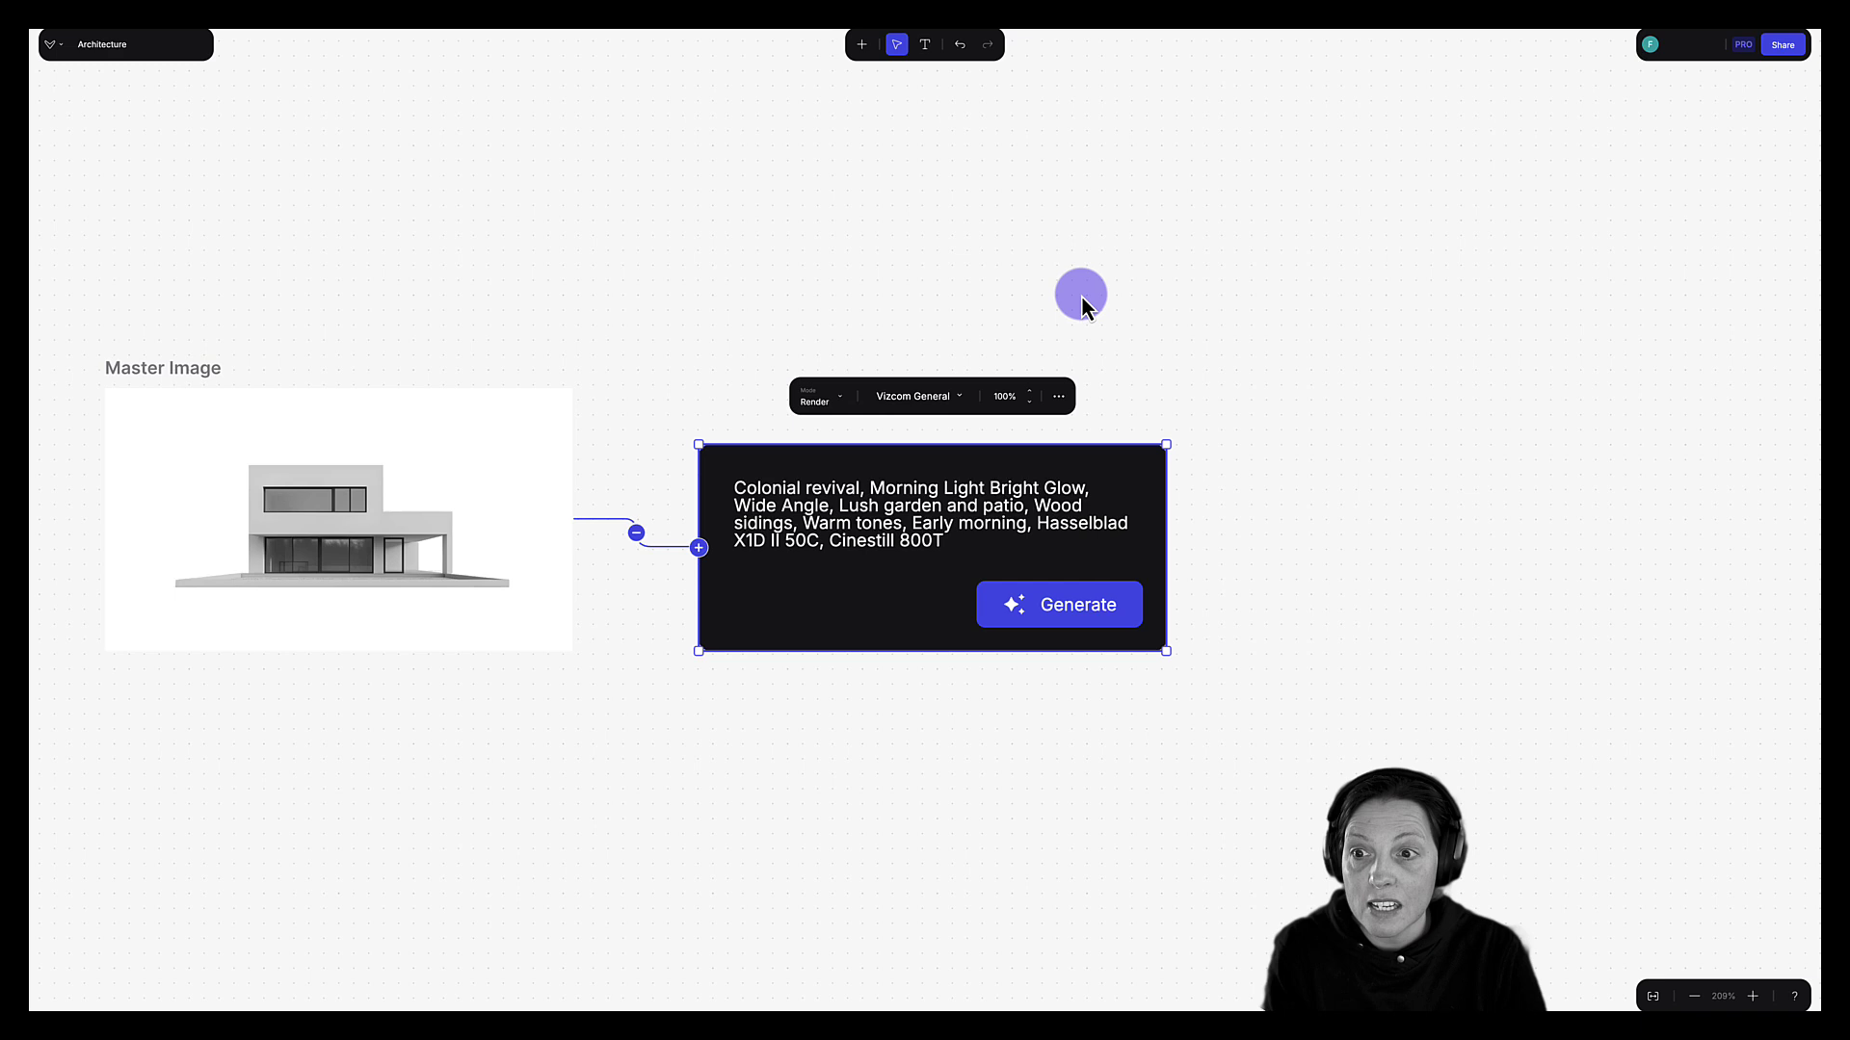
{"action": "scroll", "coordinate": [1083, 298], "scroll_direction": "down", "scroll_amount": 3}
{"action": "scroll", "coordinate": [1059, 280], "scroll_direction": "right", "scroll_amount": 3}
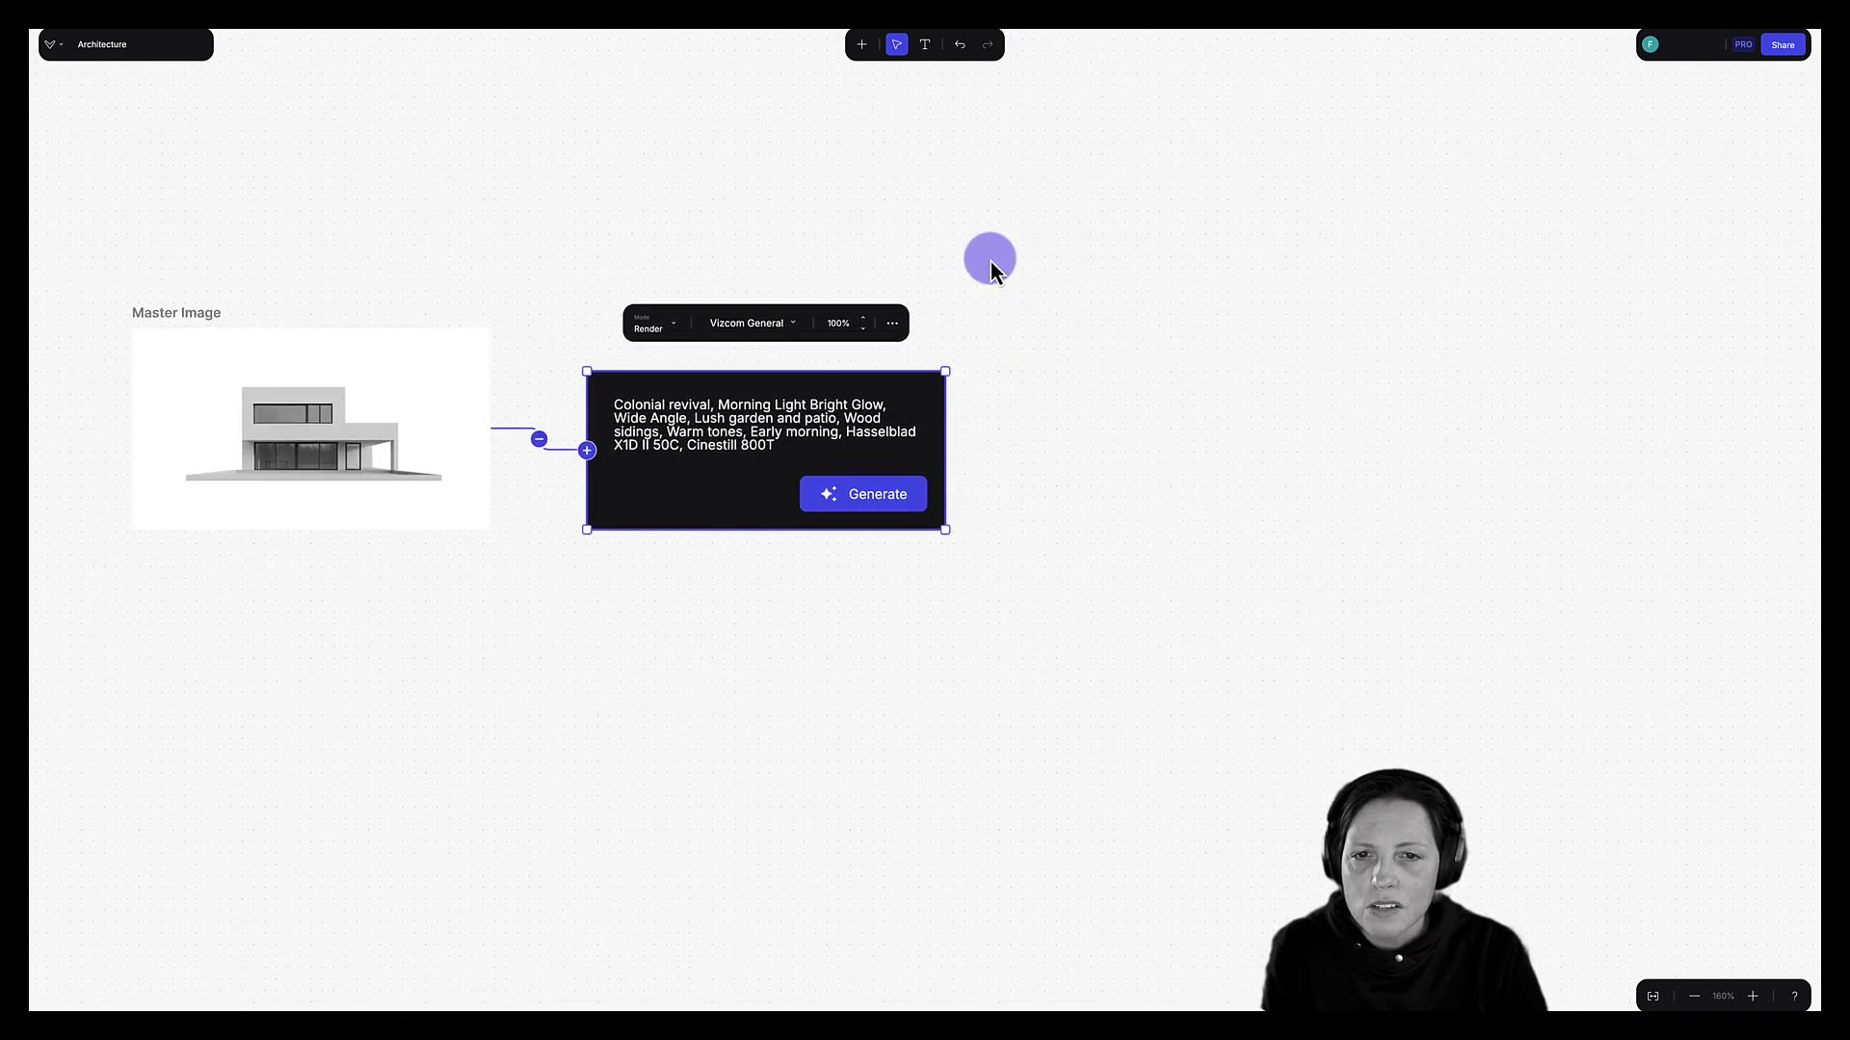
Generate the first Colonial revival render from the master sketch.
{"action": "left_click", "coordinate": [831, 511]}
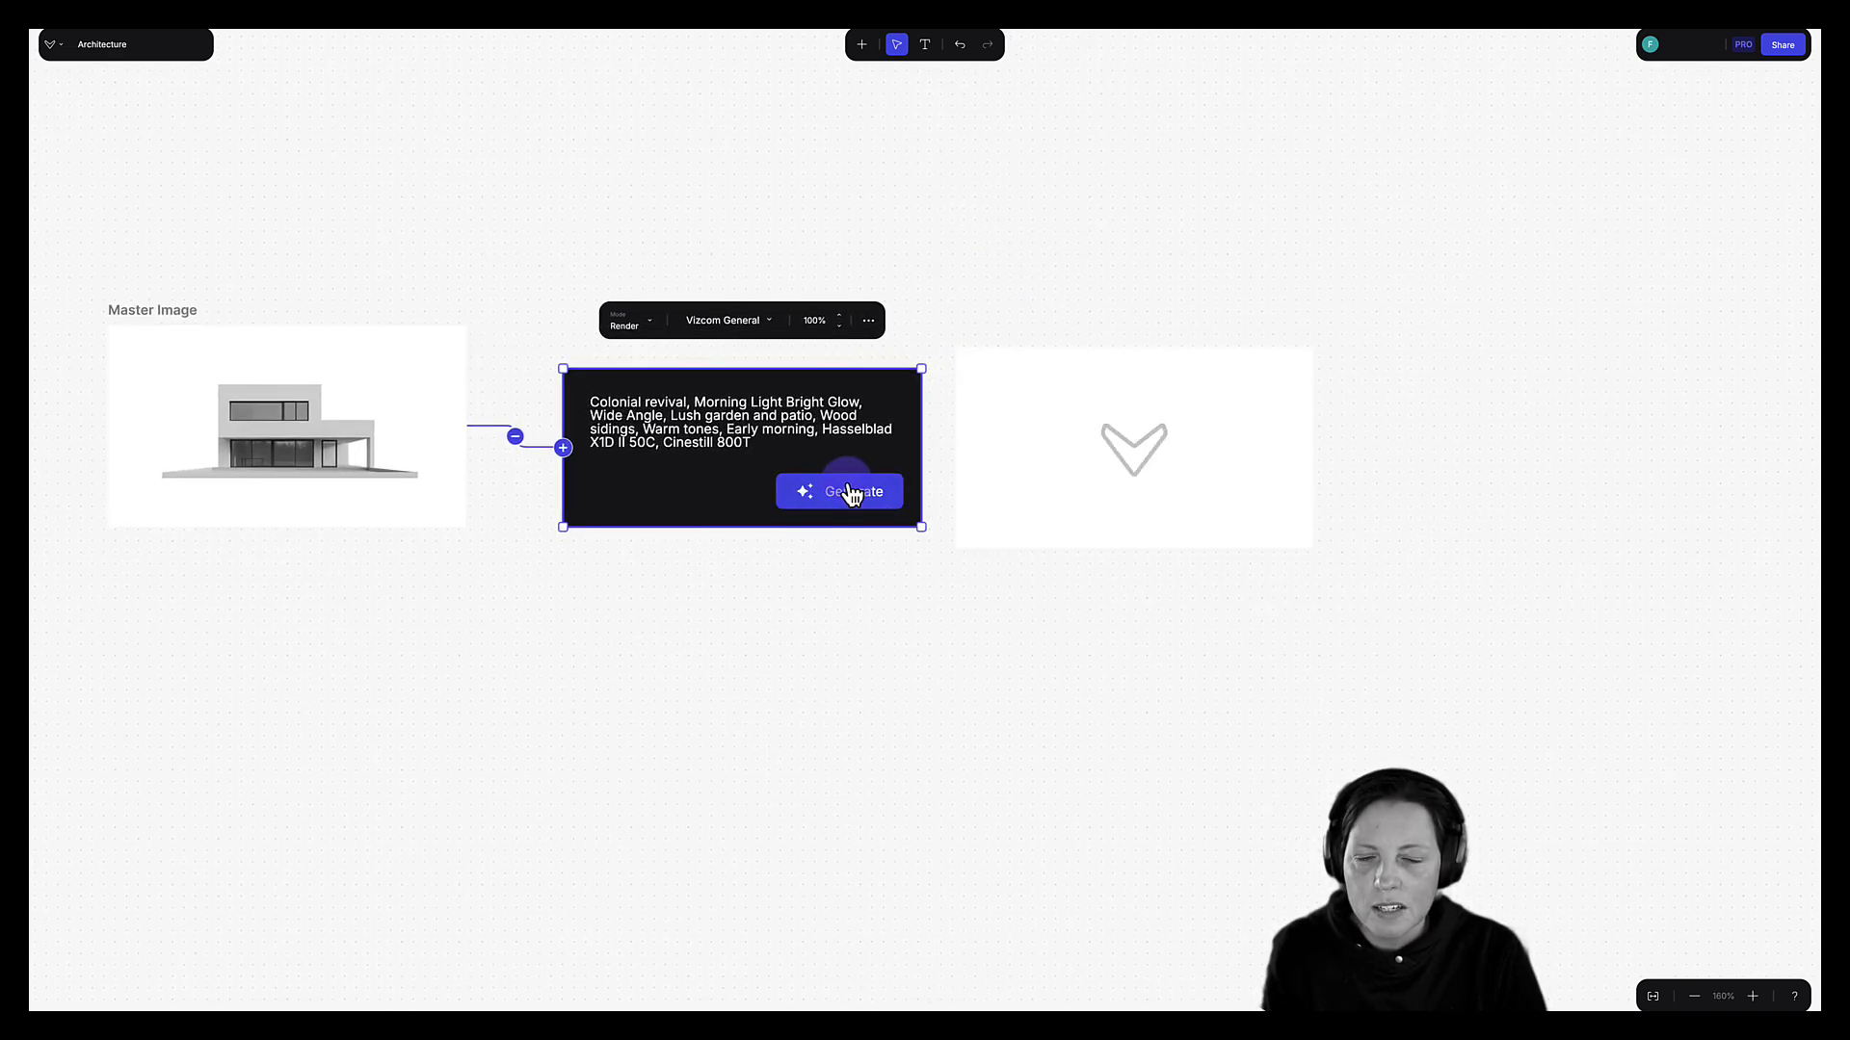
{"action": "scroll", "coordinate": [1135, 738], "scroll_direction": "up", "scroll_amount": 5}
{"action": "scroll", "coordinate": [1135, 738], "scroll_direction": "down", "scroll_amount": 5}
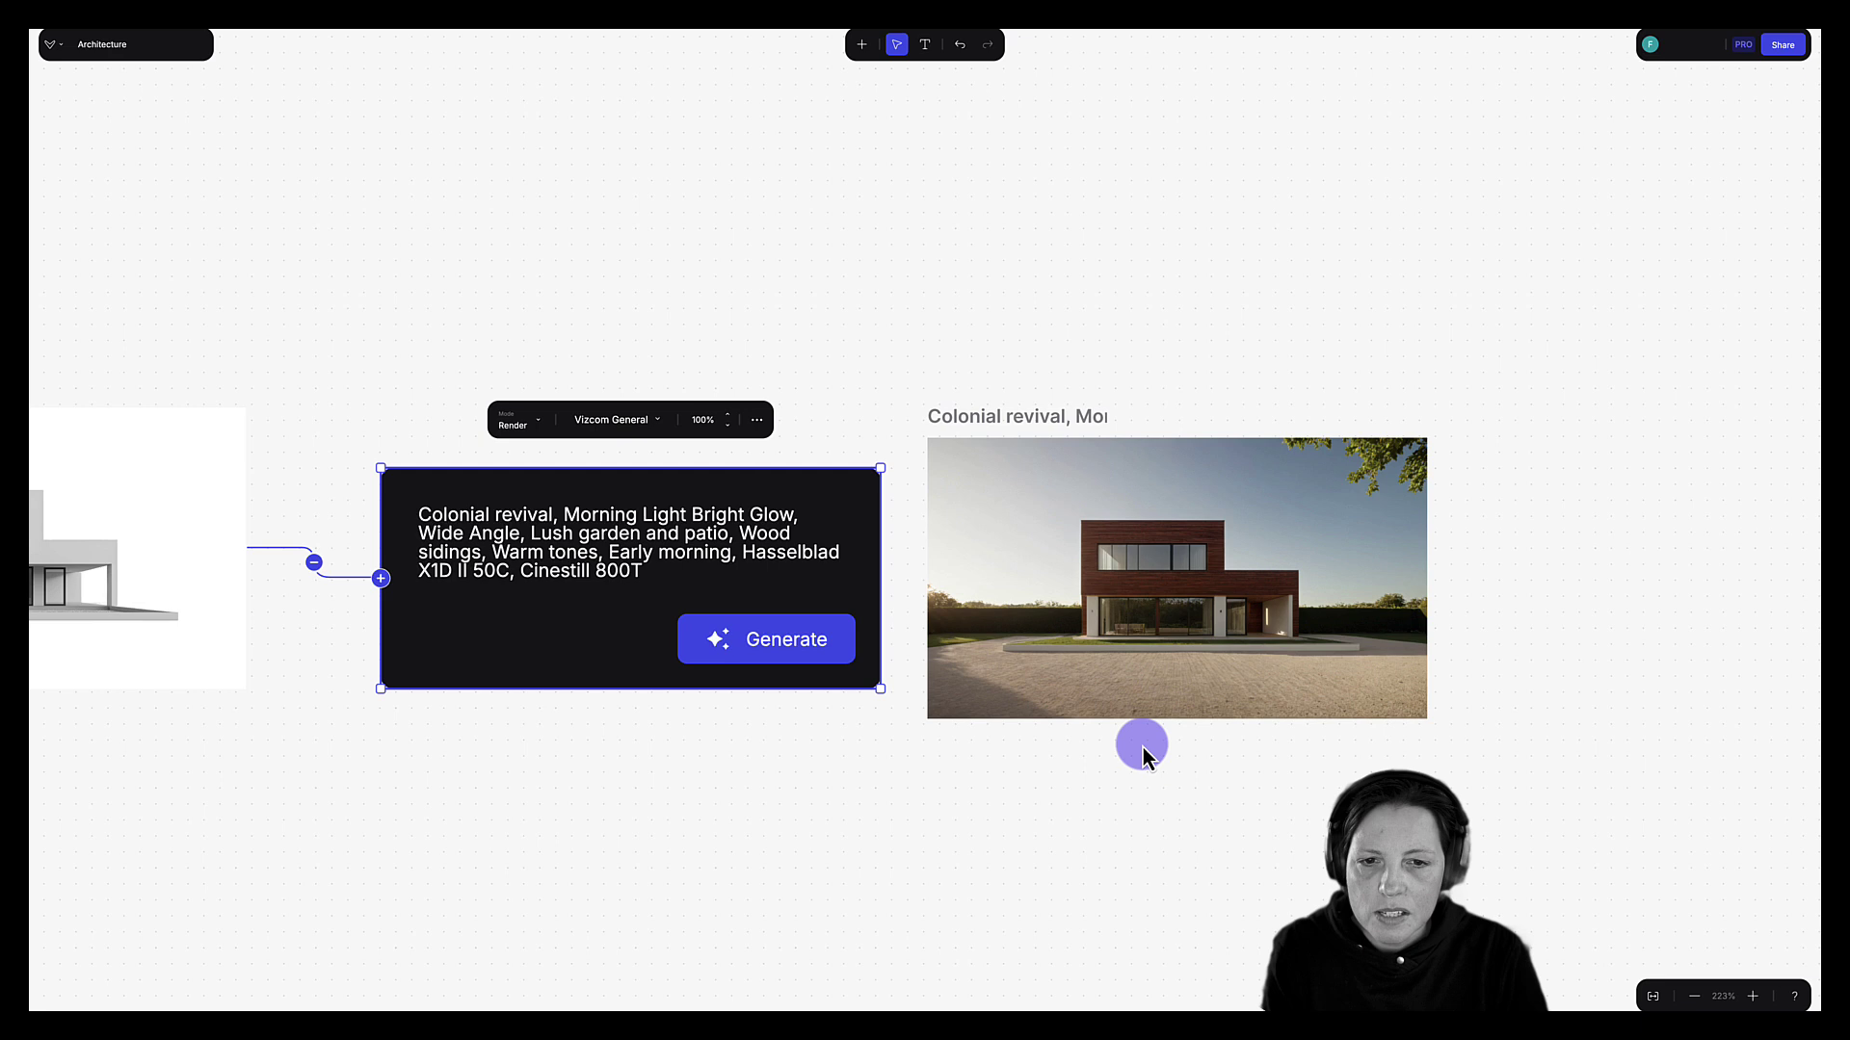
{"action": "scroll", "coordinate": [1142, 747], "scroll_direction": "down", "scroll_amount": 1}
{"action": "scroll", "coordinate": [1108, 727], "scroll_direction": "right", "scroll_amount": 2}
{"action": "scroll", "coordinate": [1108, 726], "scroll_direction": "down", "scroll_amount": 1}
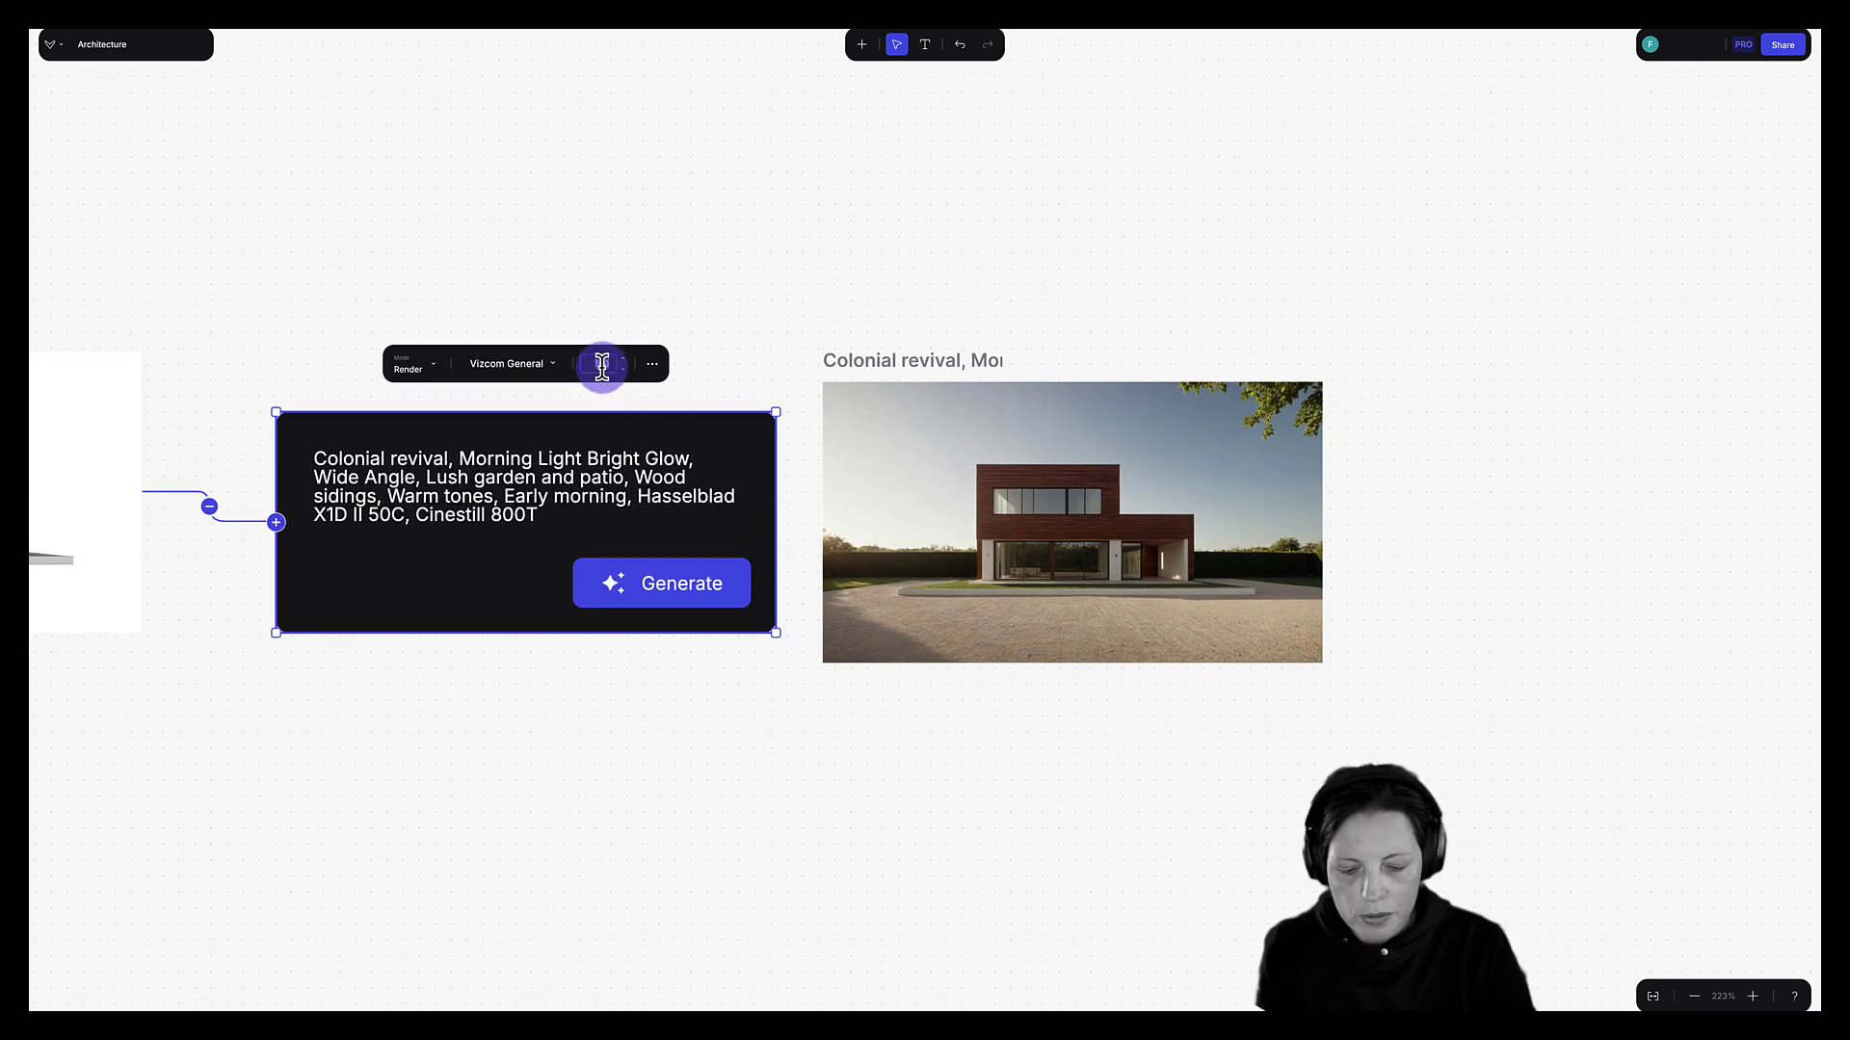
Generate another render at 90% strength.
{"action": "type", "text": "90"}
{"action": "key", "text": "Return"}
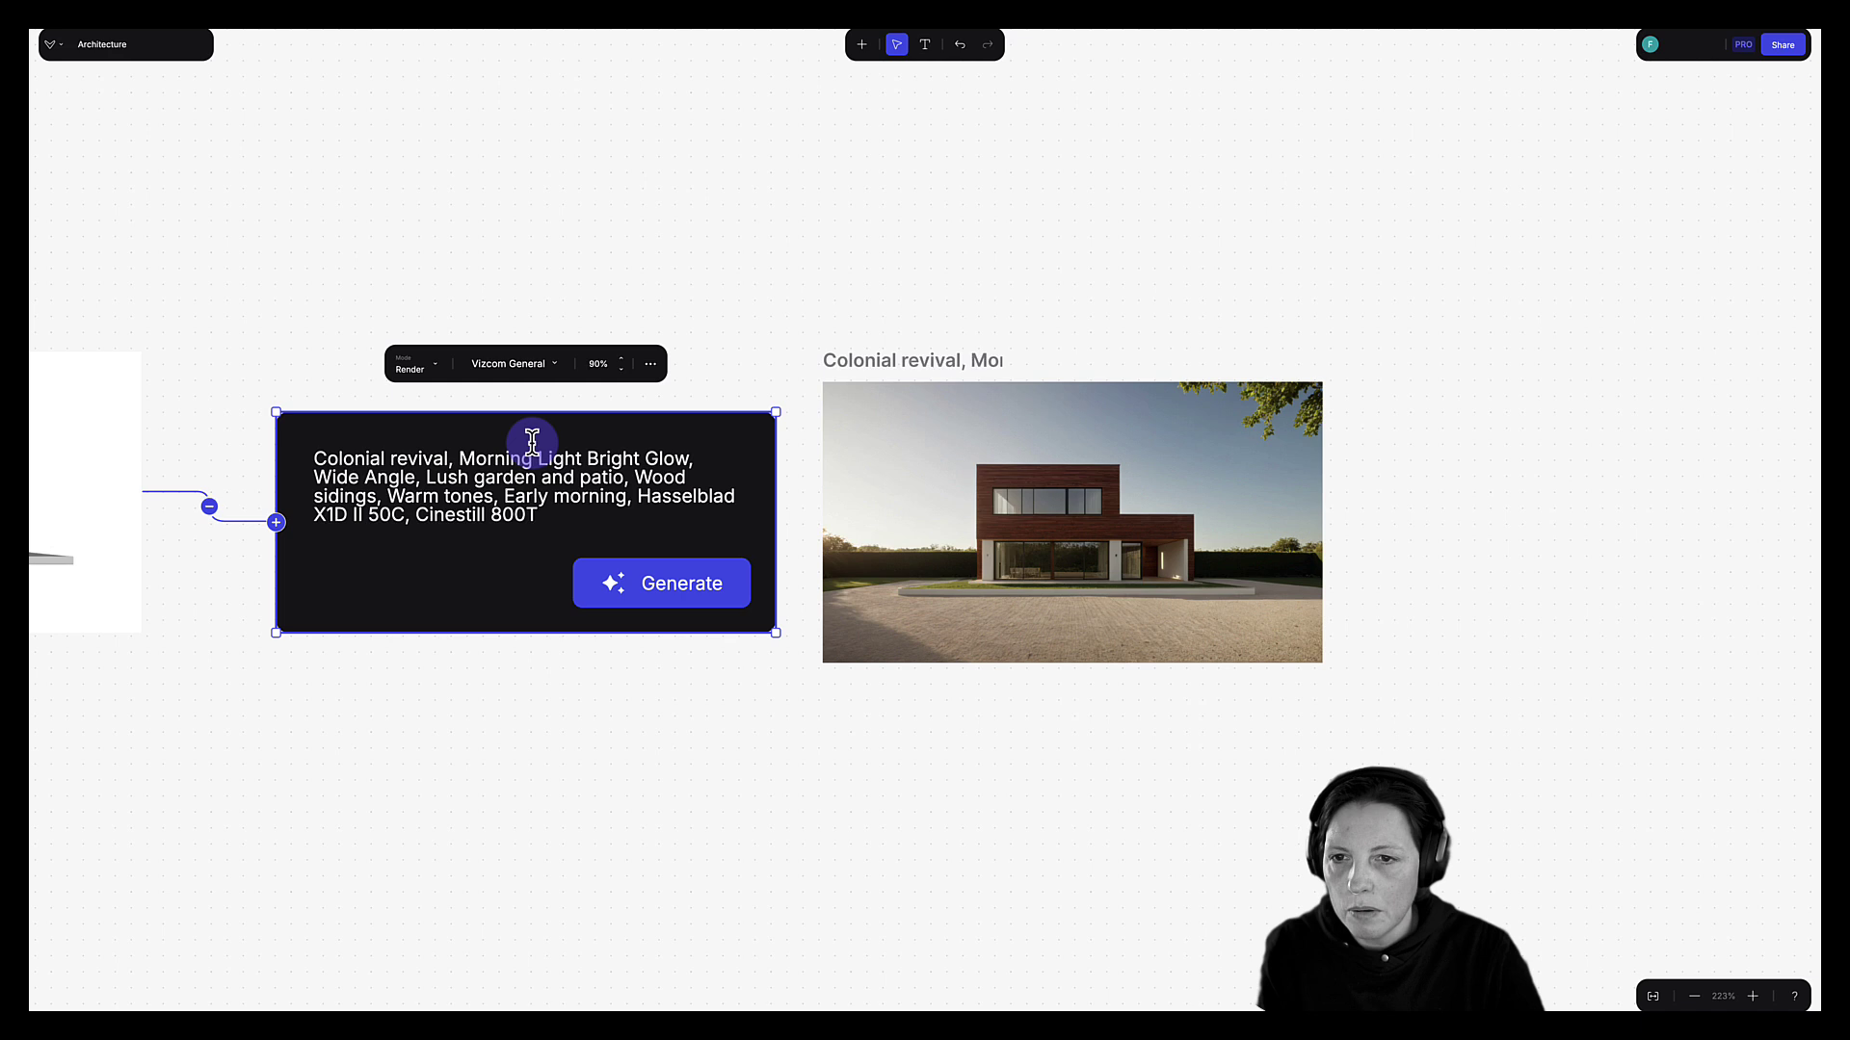
{"action": "left_click", "coordinate": [624, 581]}
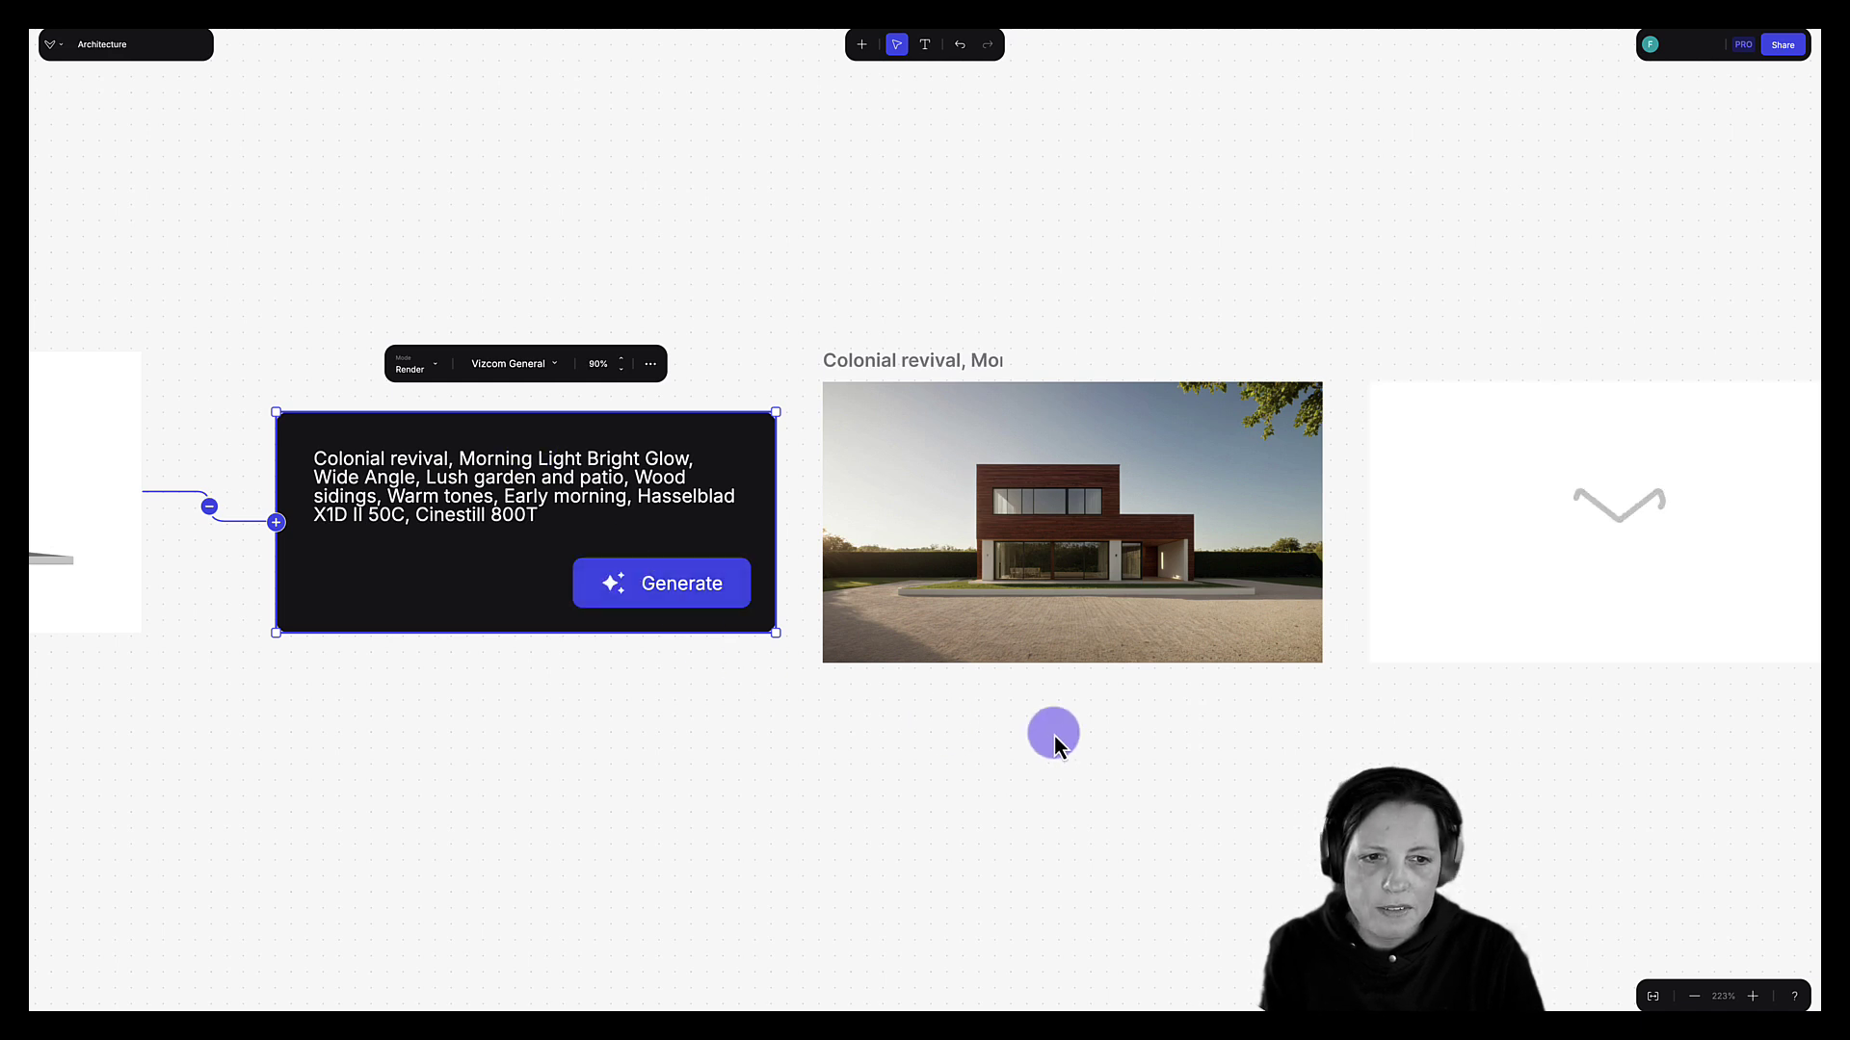
{"action": "scroll", "coordinate": [1053, 736], "scroll_direction": "right", "scroll_amount": 5}
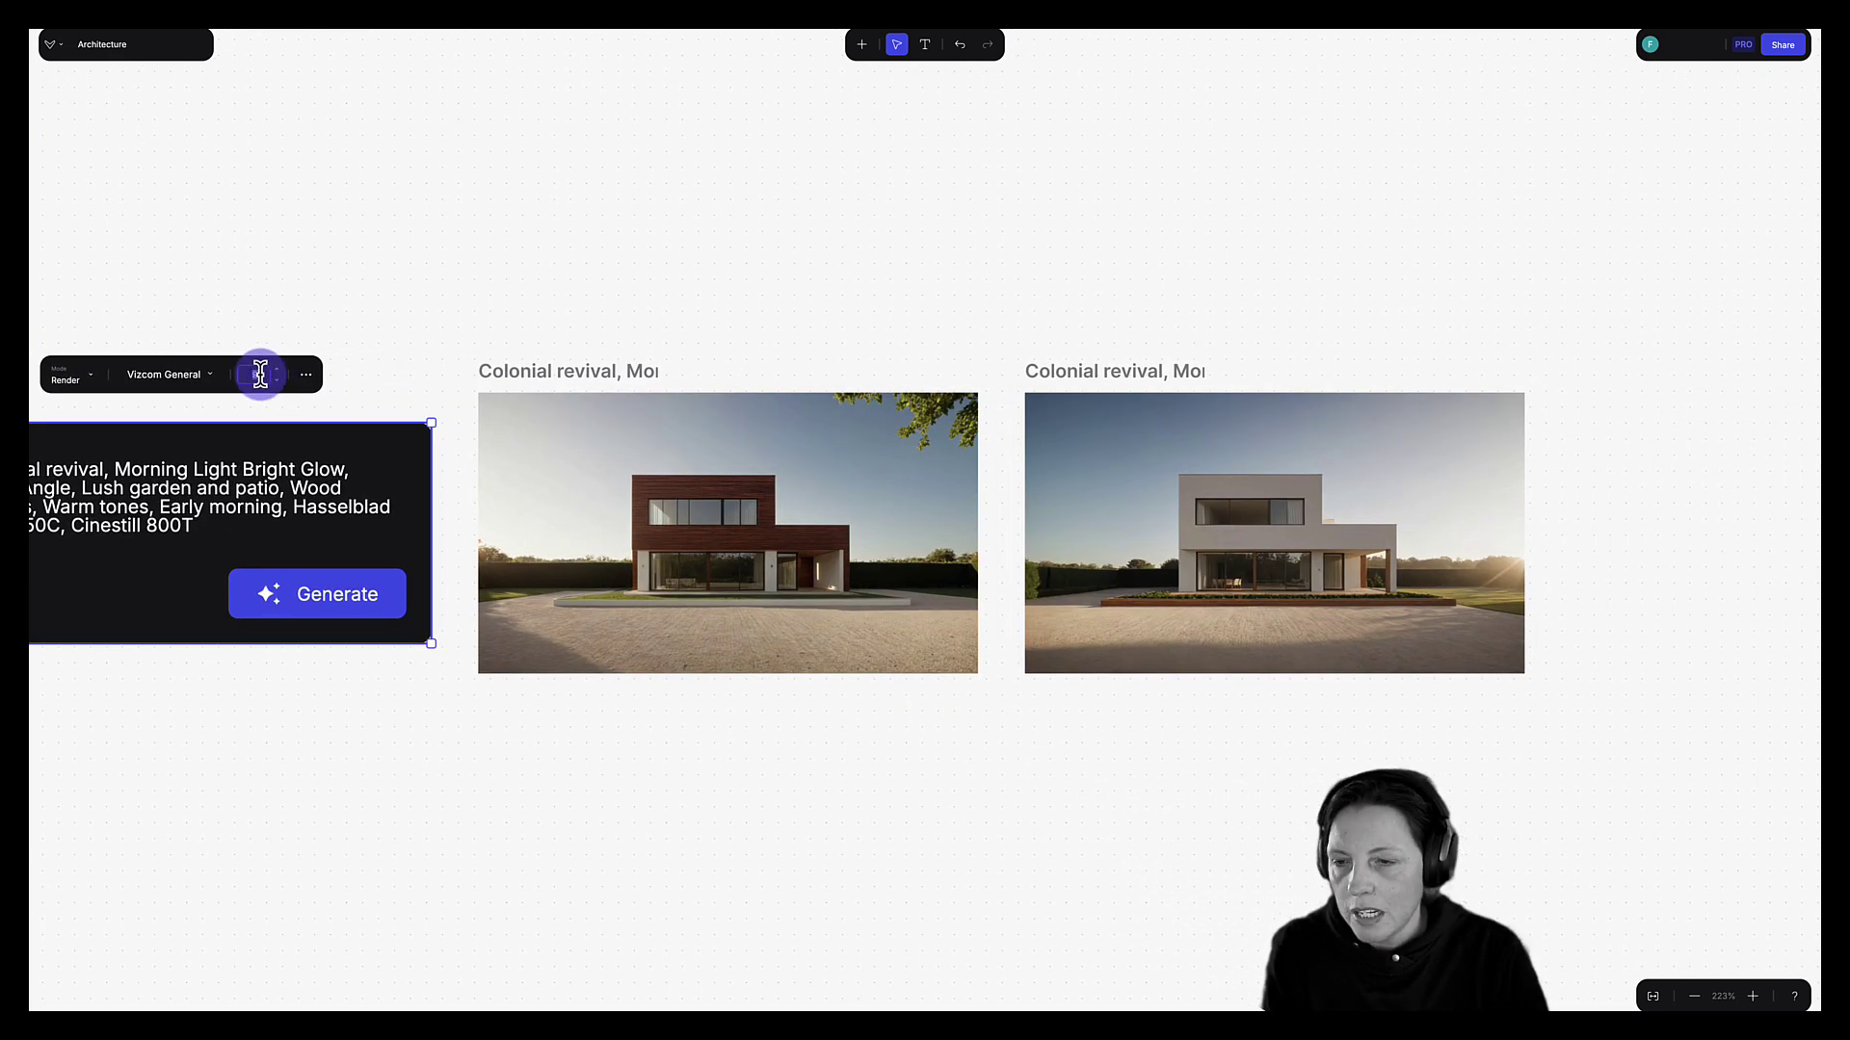
{"action": "scroll", "coordinate": [941, 772], "scroll_direction": "right", "scroll_amount": 3}
{"action": "scroll", "coordinate": [1008, 776], "scroll_direction": "left", "scroll_amount": 2}
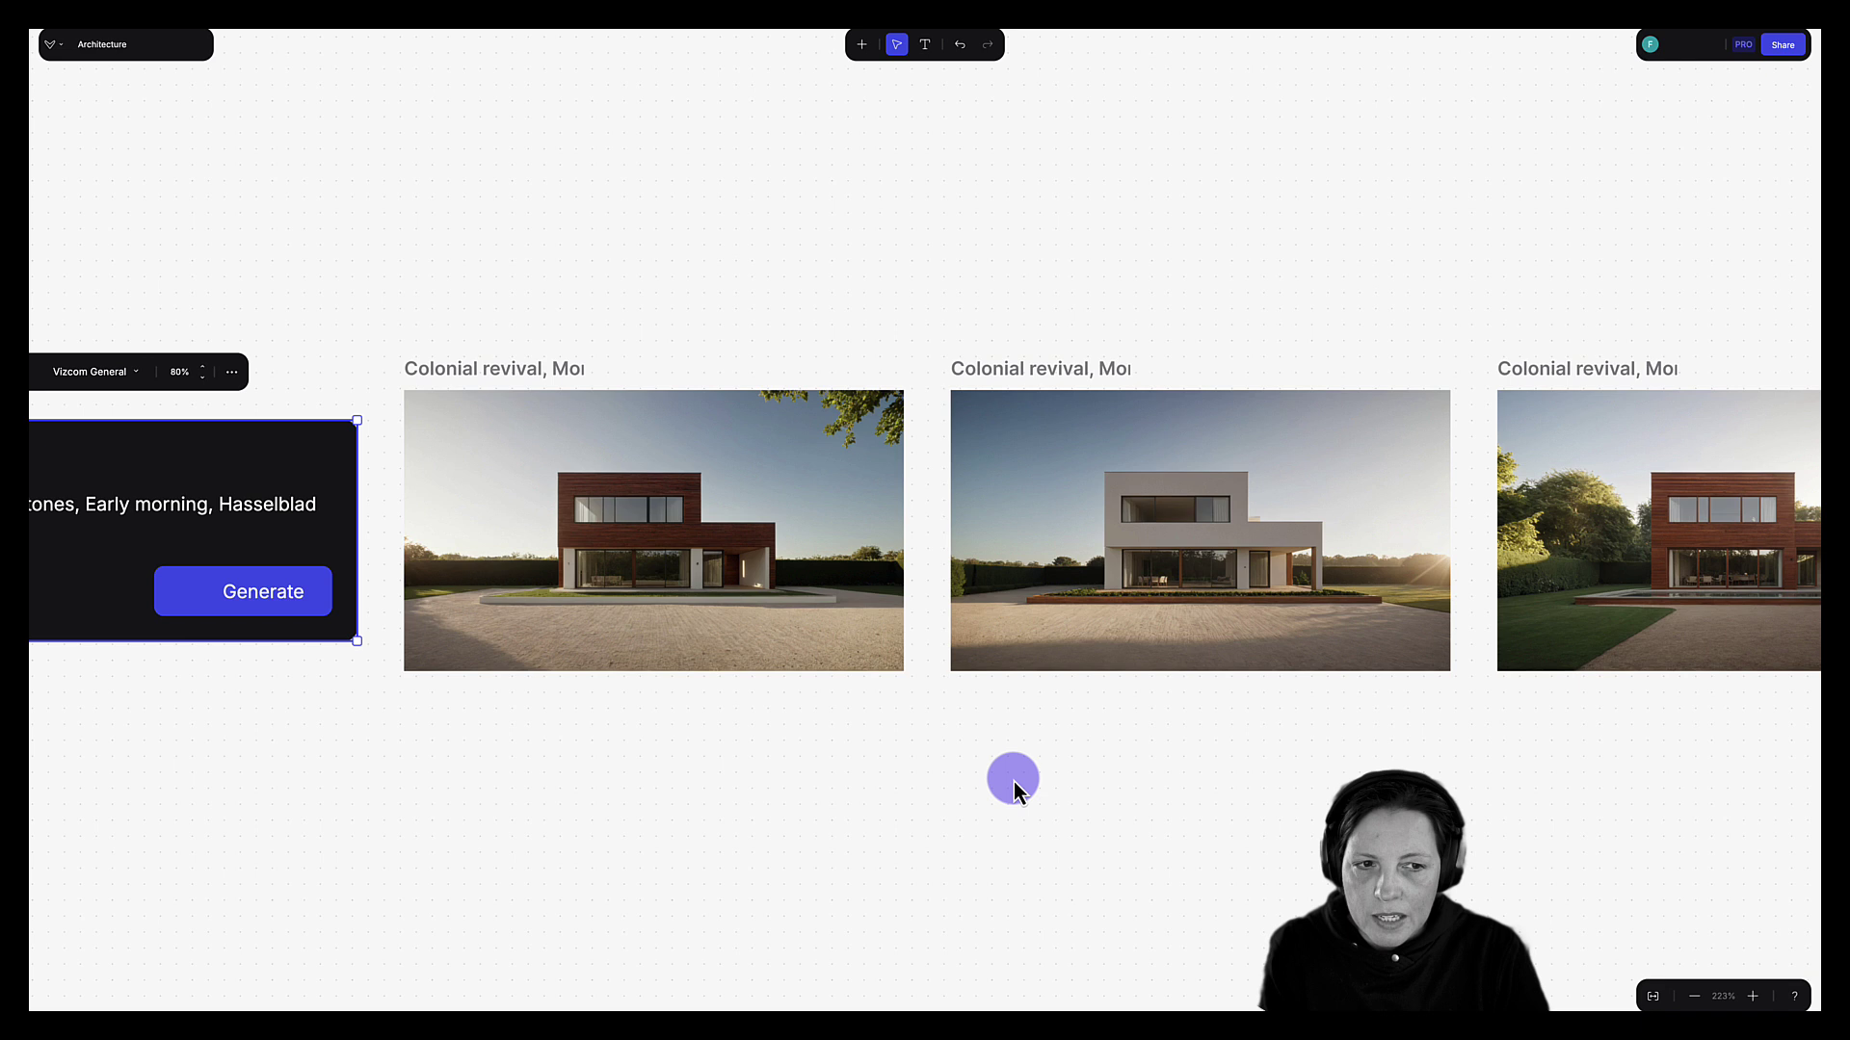
{"action": "scroll", "coordinate": [1025, 784], "scroll_direction": "down", "scroll_amount": 3}
Generate at lower strength and move the new render below the first one.
{"action": "left_click", "coordinate": [557, 519]}
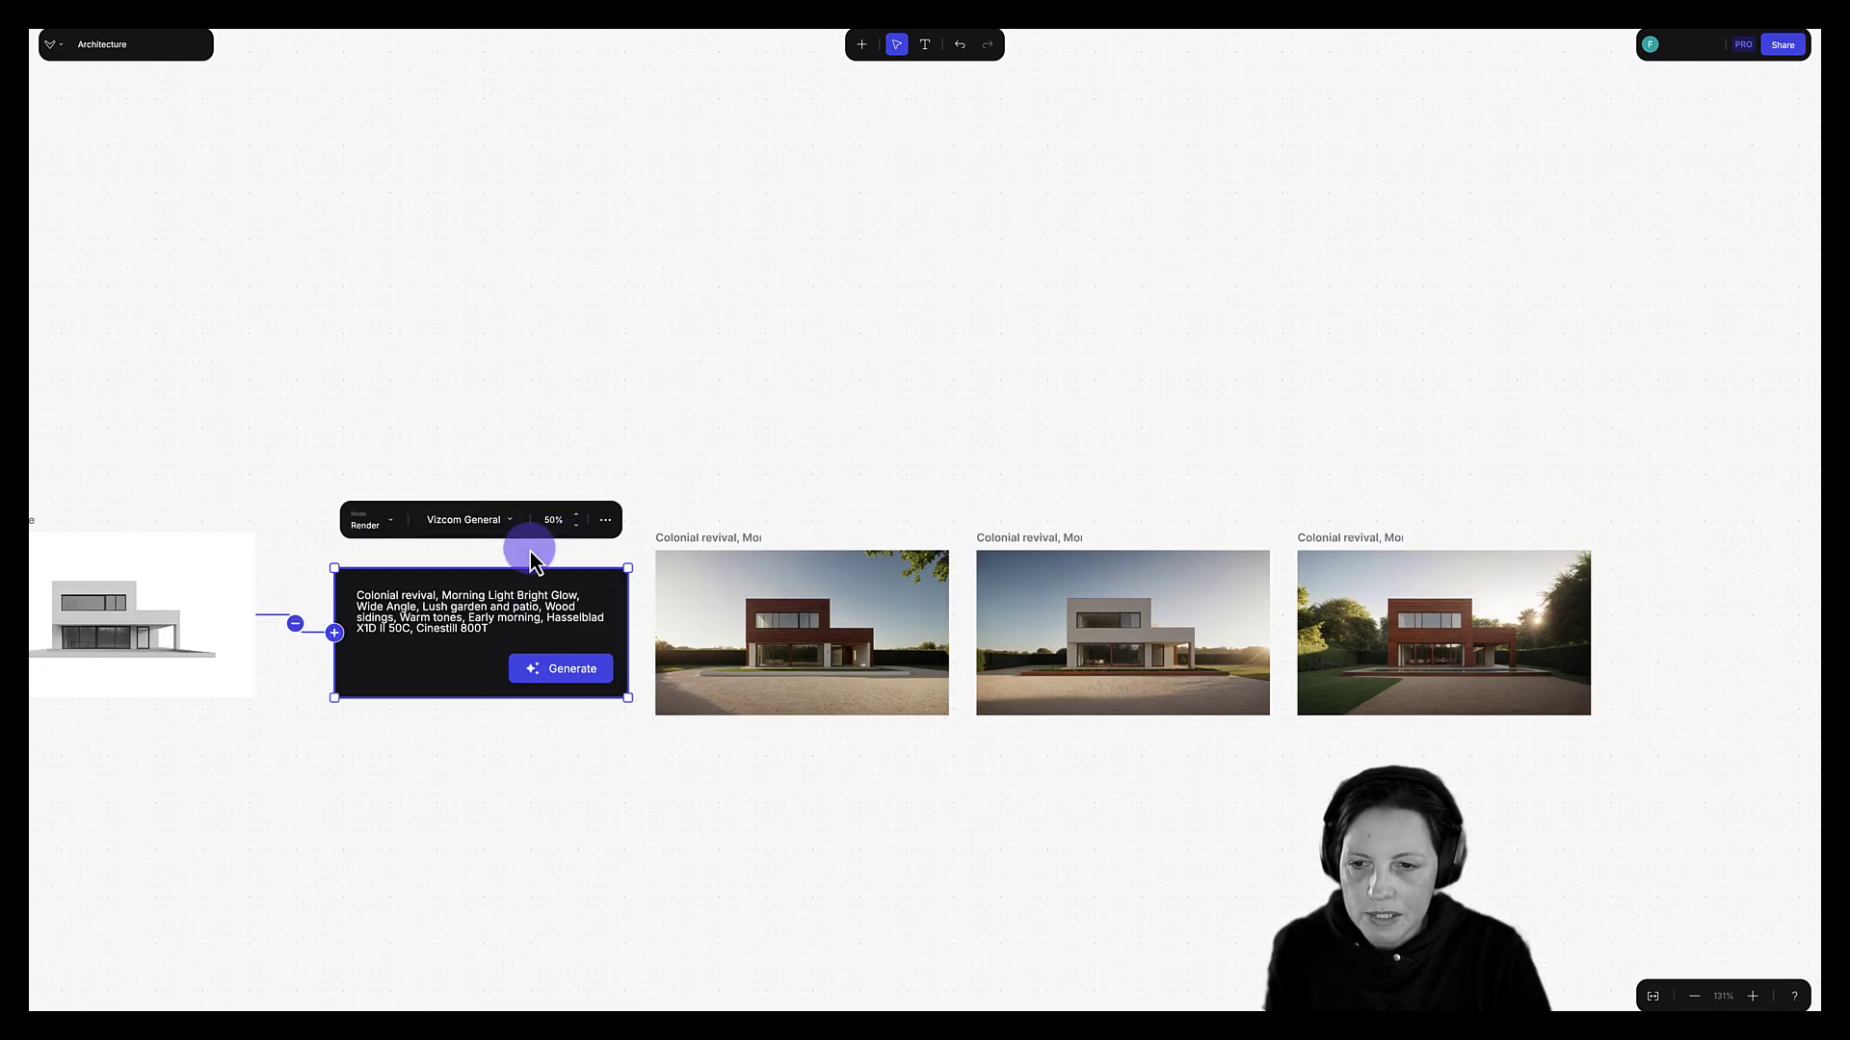
{"action": "left_click", "coordinate": [567, 671]}
{"action": "left_click_drag", "start_coordinate": [1681, 695], "coordinate": [814, 834]}
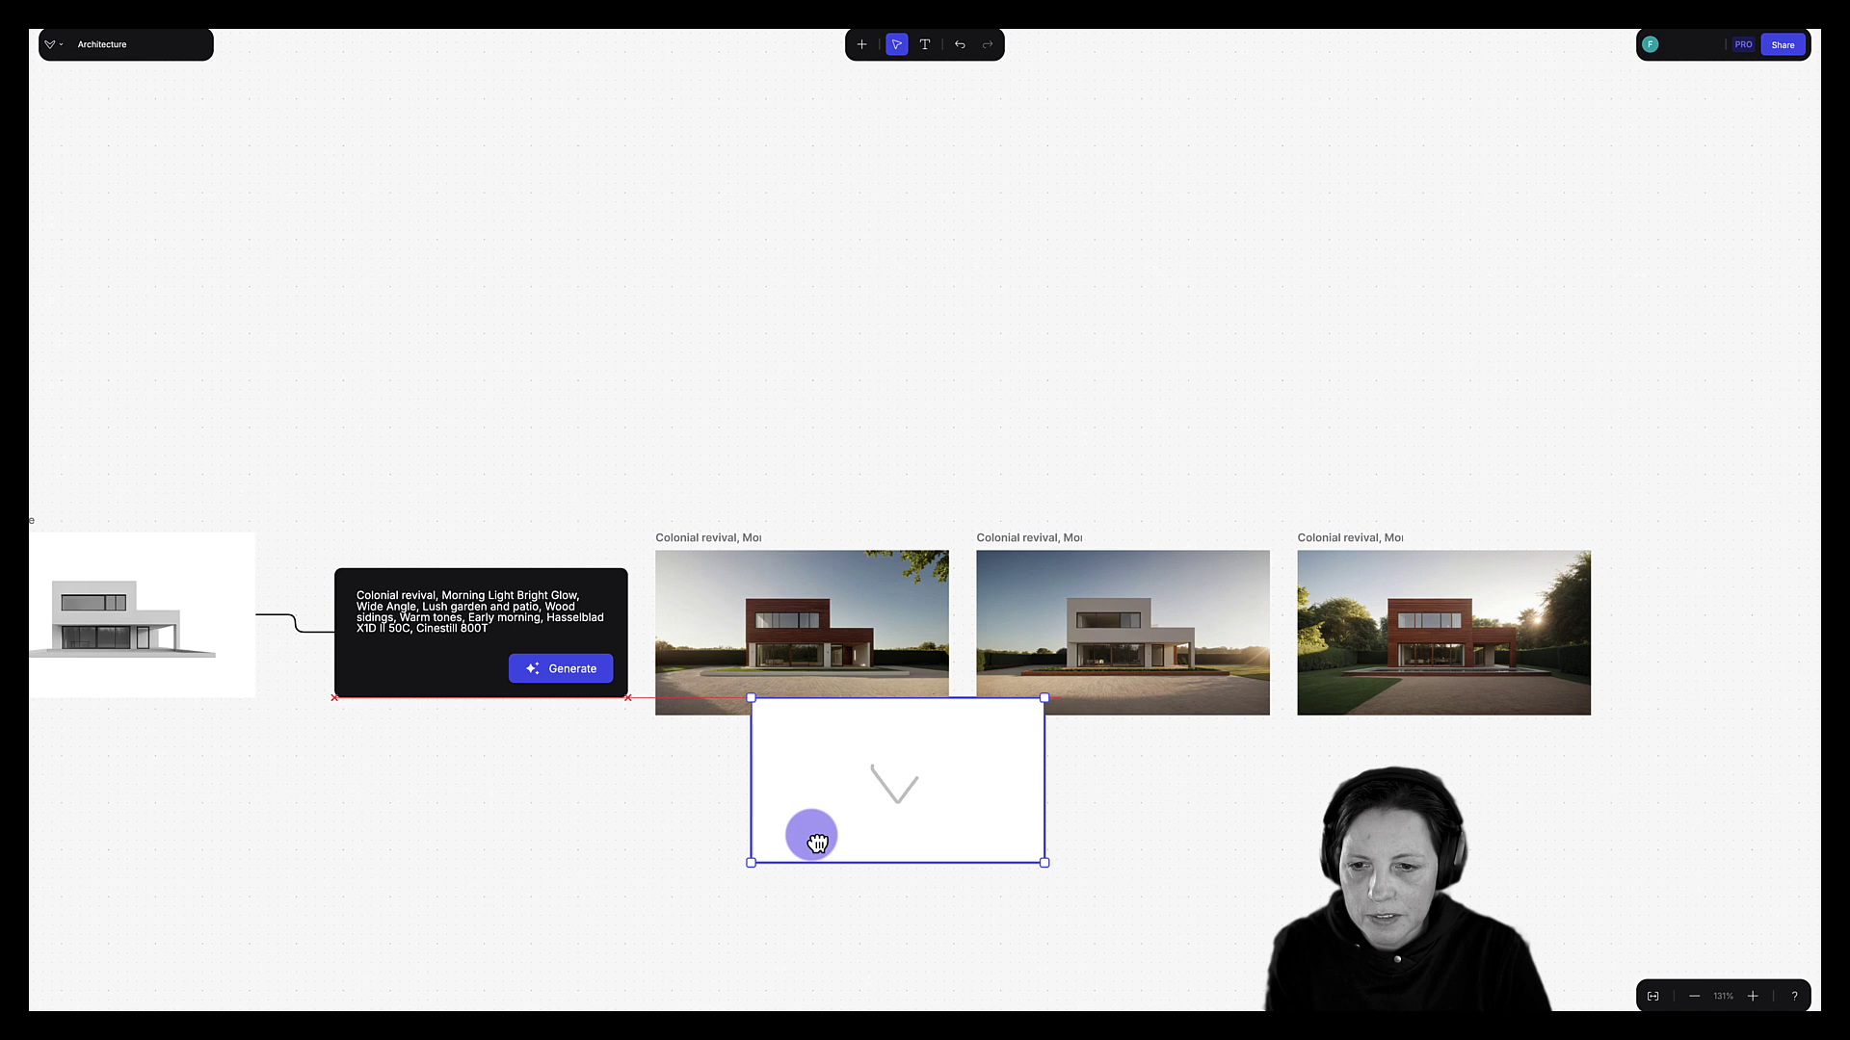
{"action": "scroll", "coordinate": [1075, 622], "scroll_direction": "up", "scroll_amount": 3}
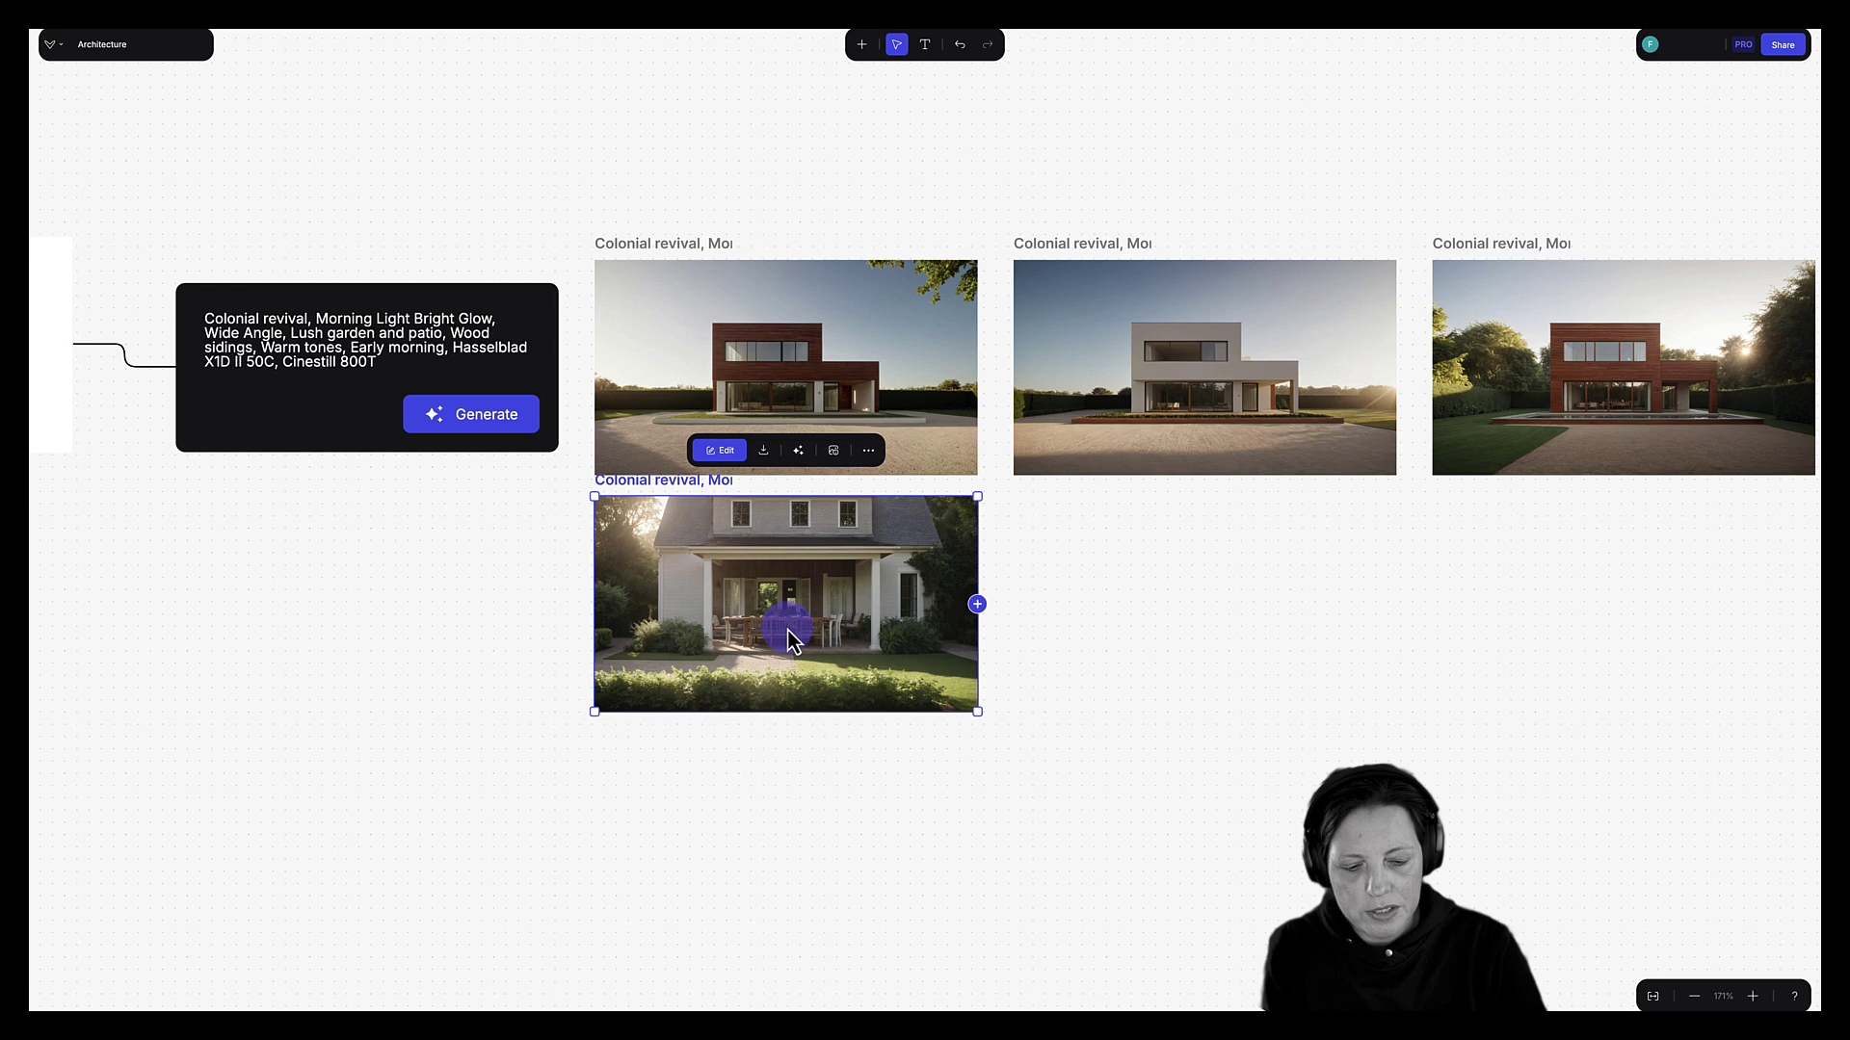
Delete the traditional porch-house render.
{"action": "key", "text": "Delete"}
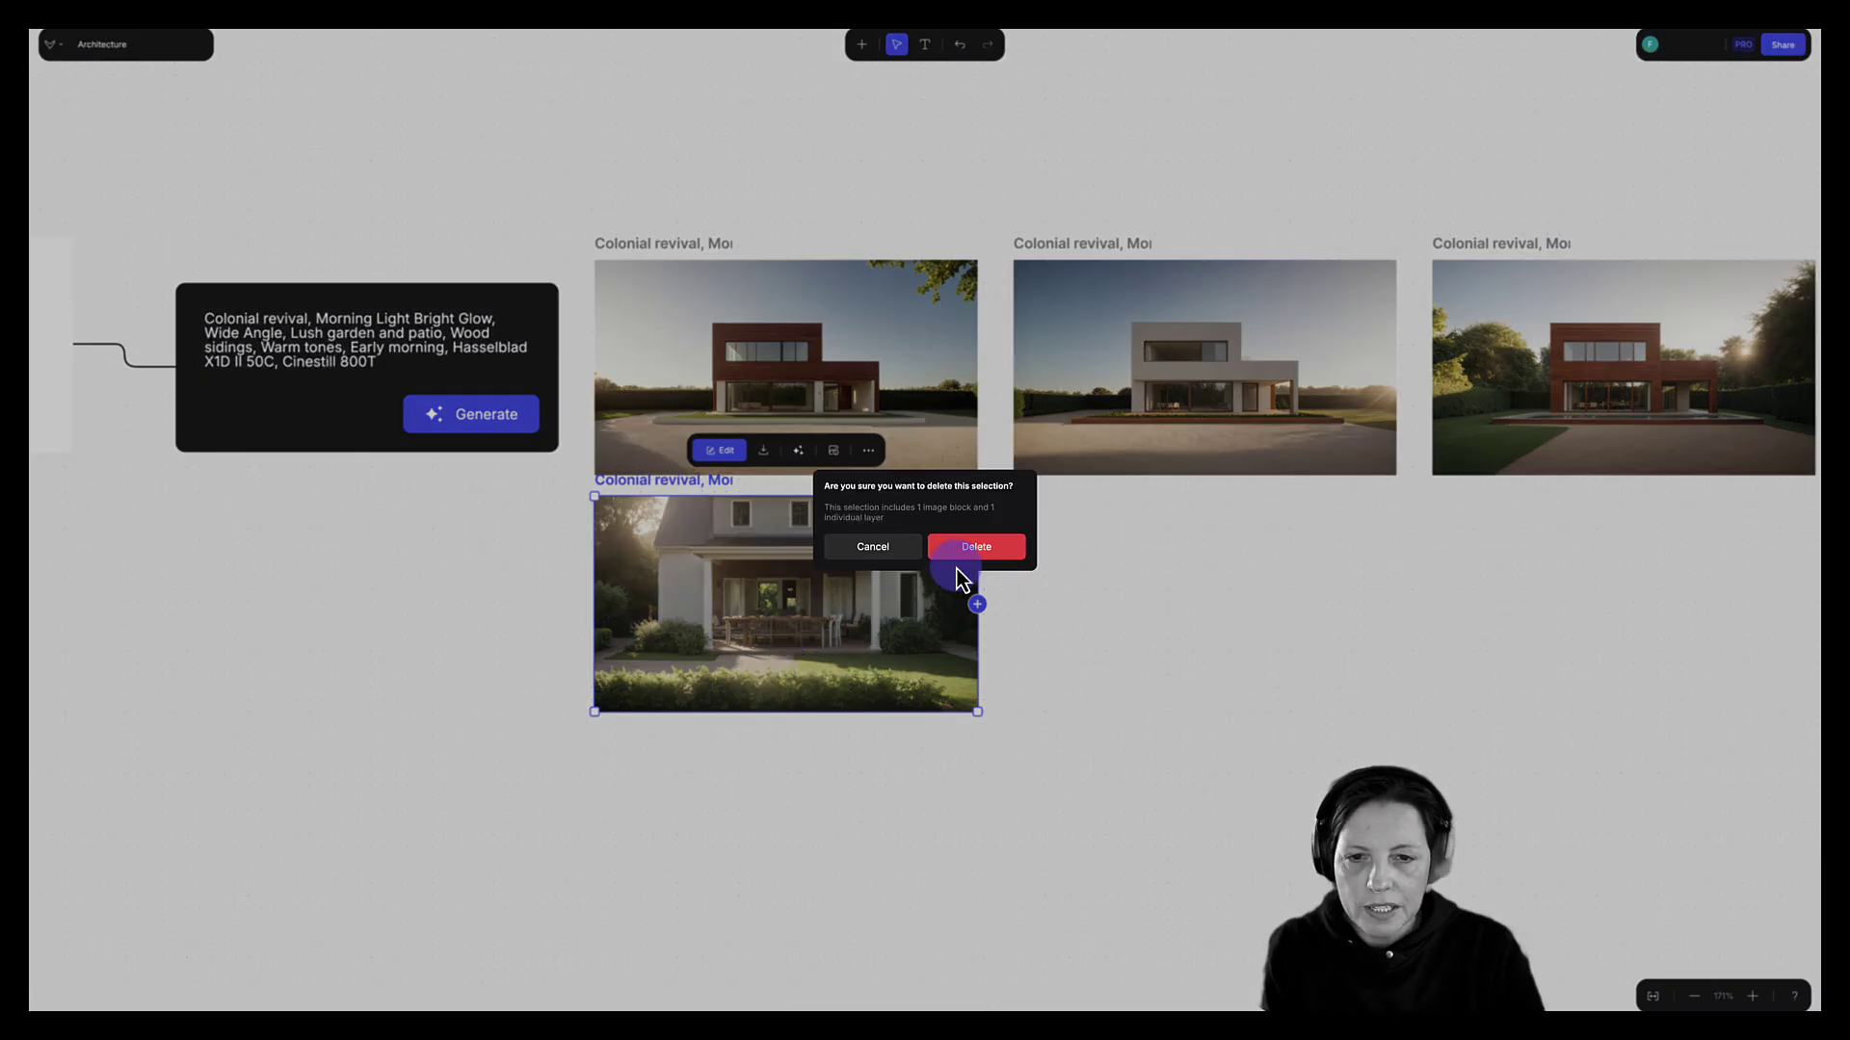
{"action": "left_click", "coordinate": [966, 547]}
{"action": "scroll", "coordinate": [1037, 605], "scroll_direction": "right", "scroll_amount": 2}
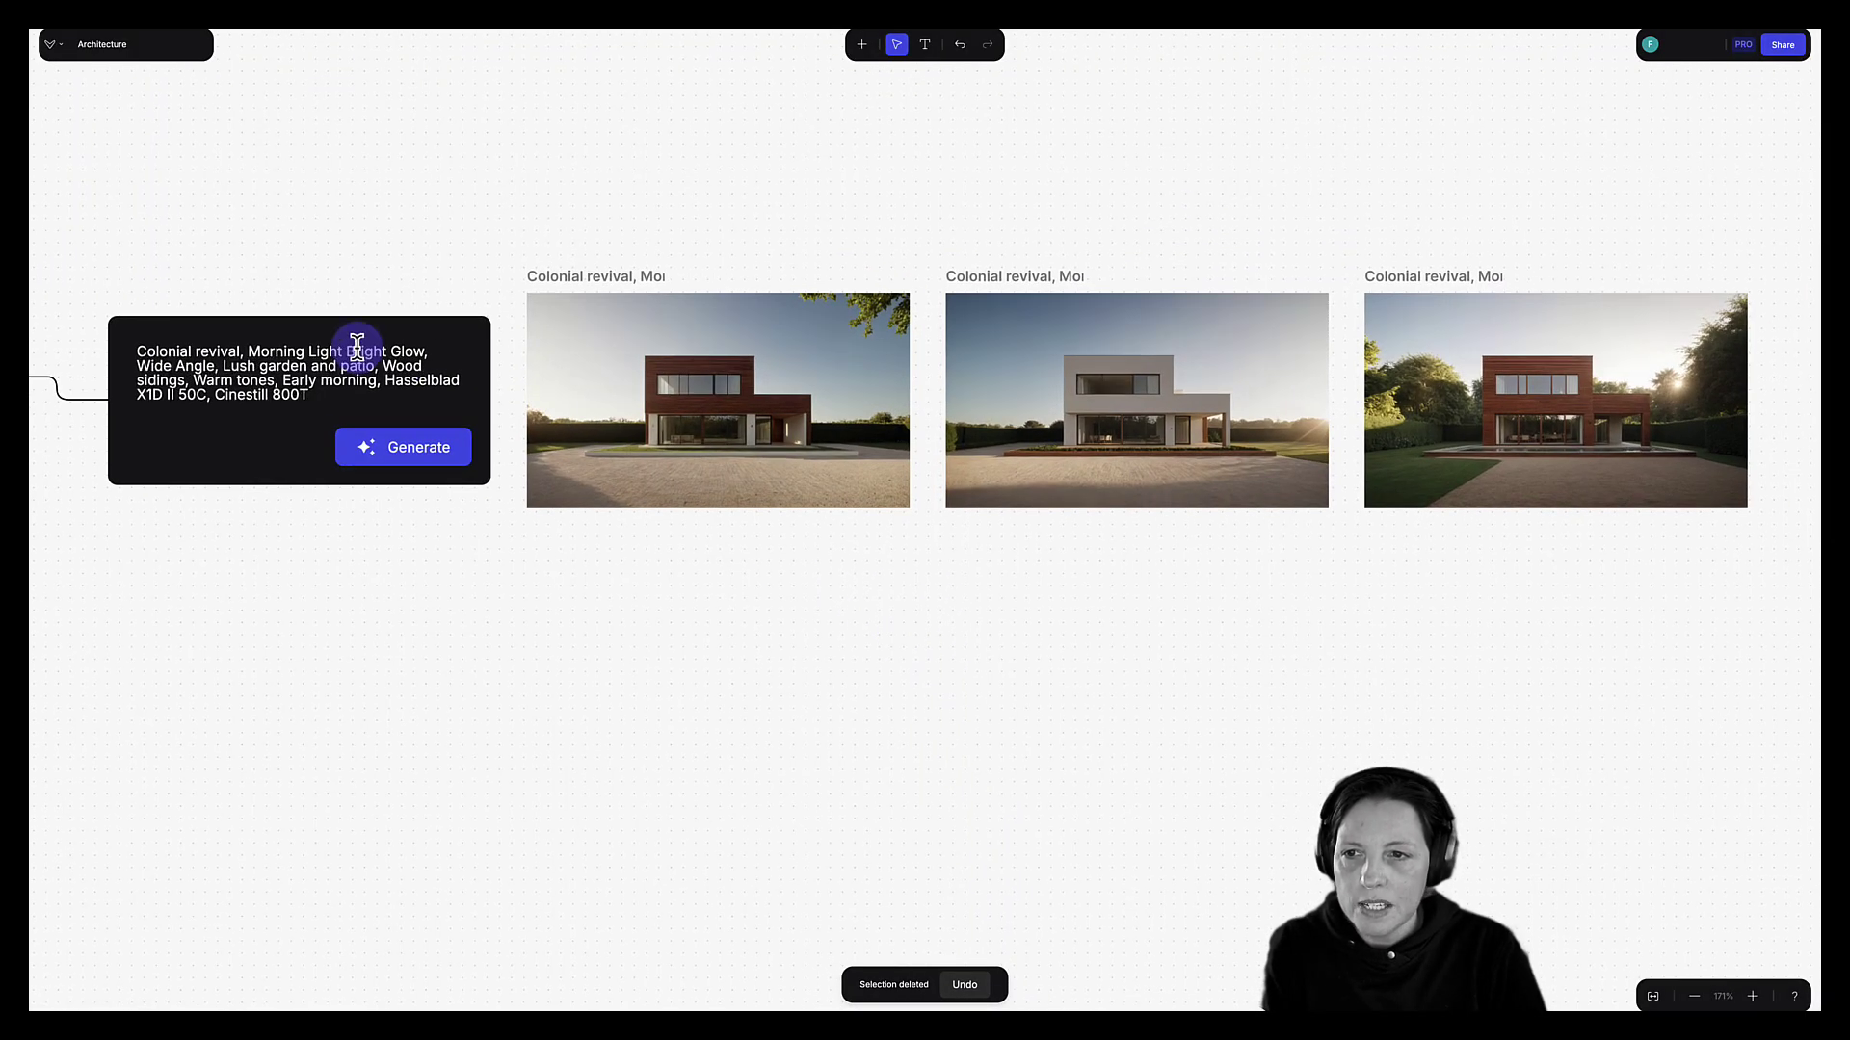
Set the prompt node to 50% strength and generate more modern variations, filling two rows of three.
{"action": "left_click", "coordinate": [357, 348]}
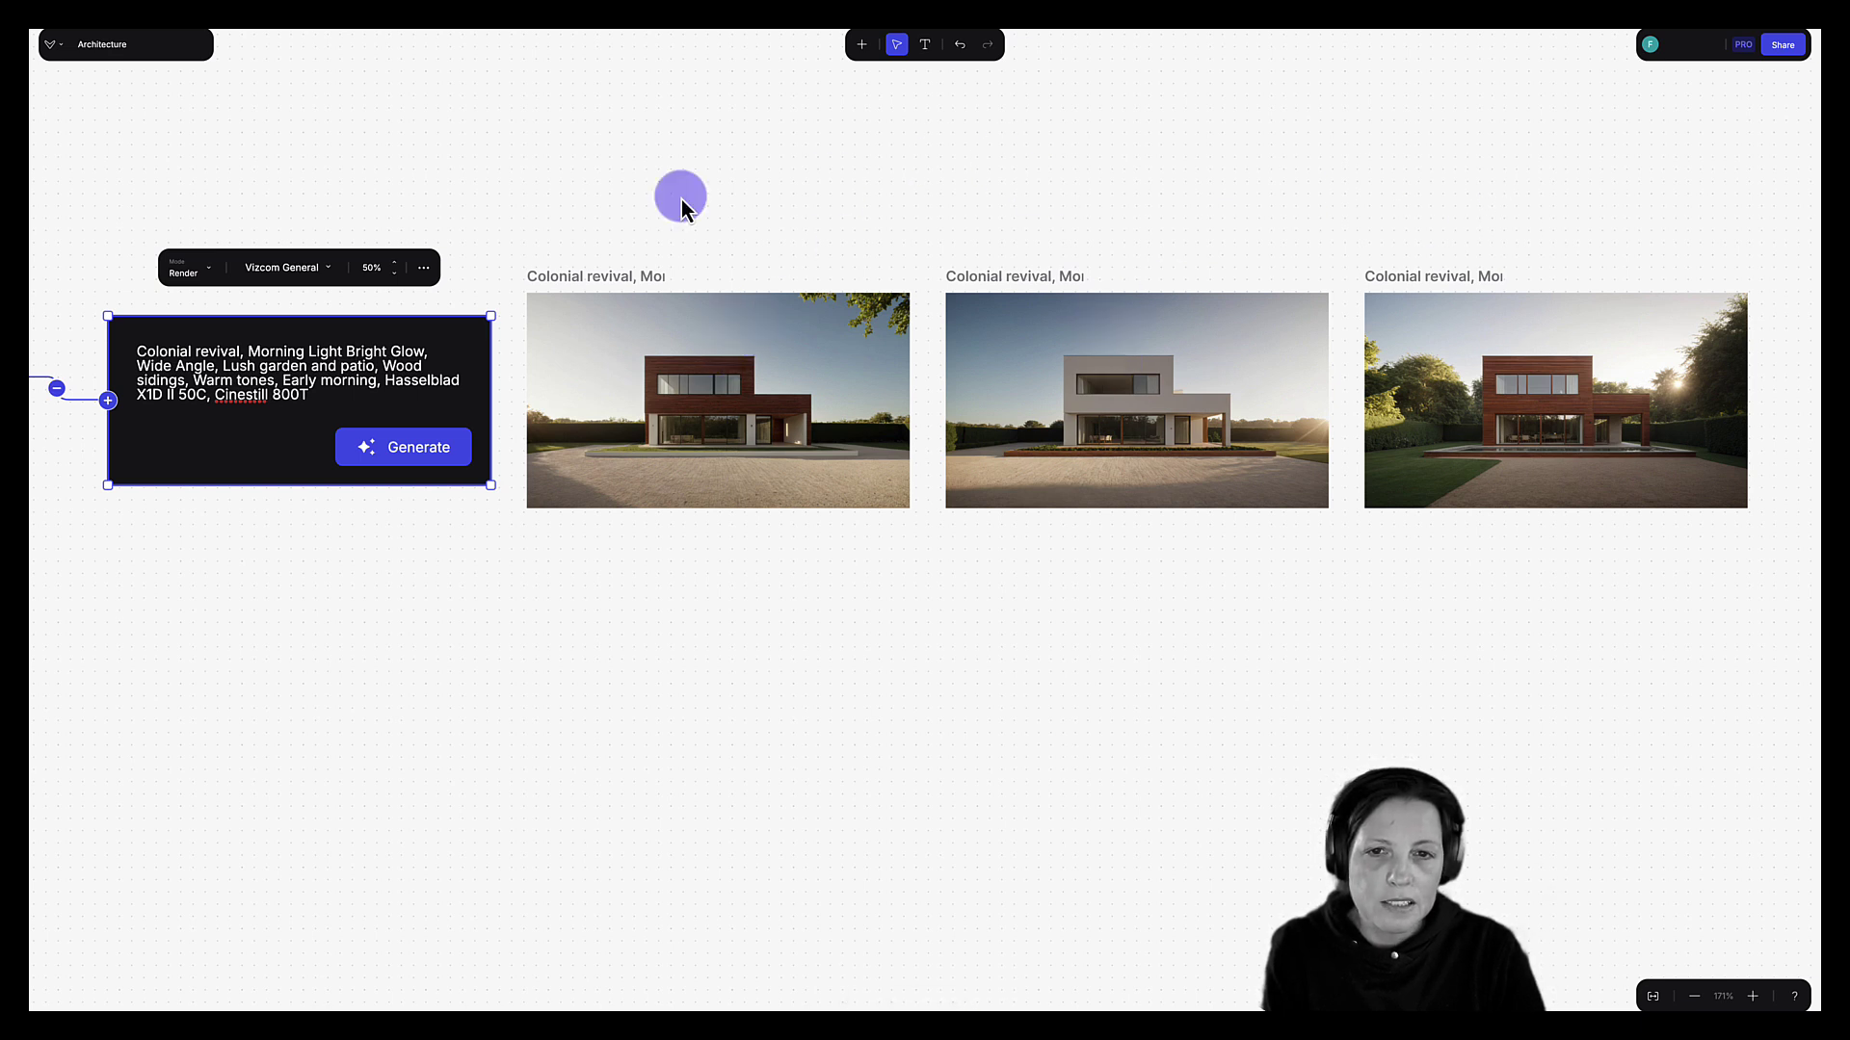
{"action": "left_click", "coordinate": [334, 231]}
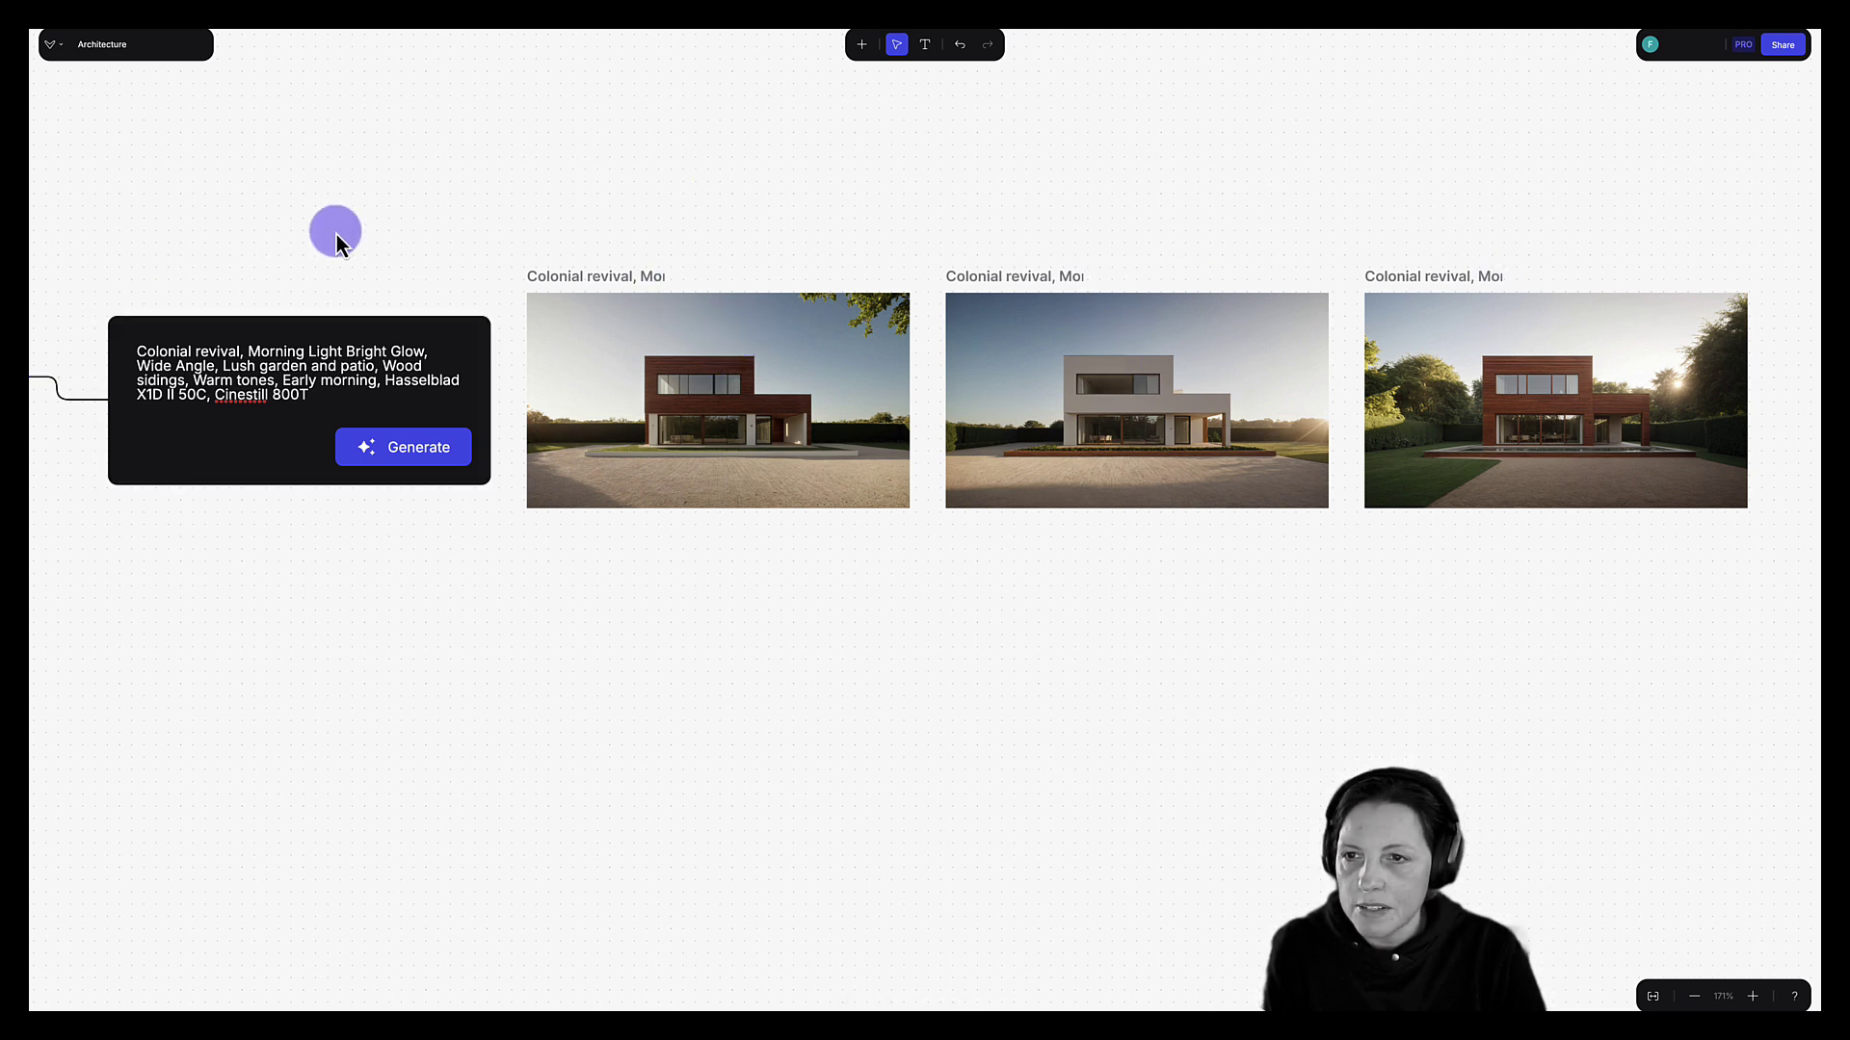
{"action": "left_click", "coordinate": [332, 381]}
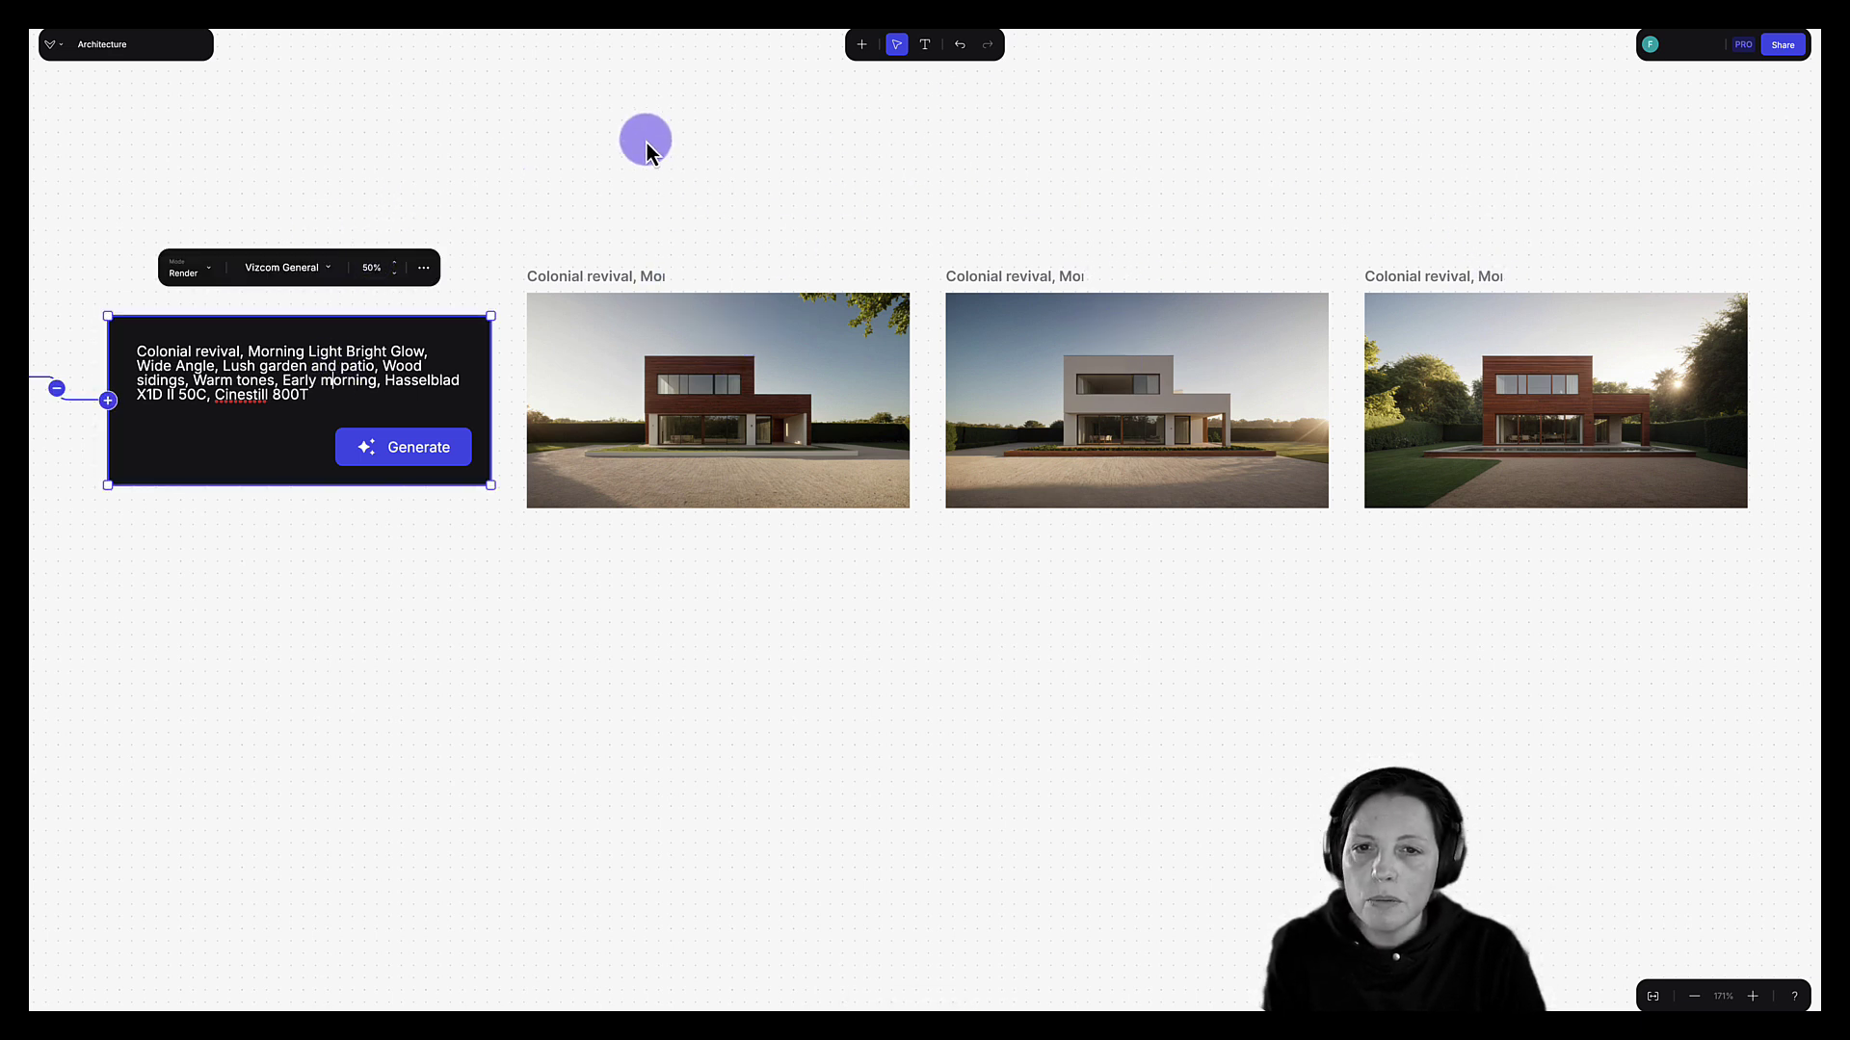
{"action": "left_click", "coordinate": [371, 263]}
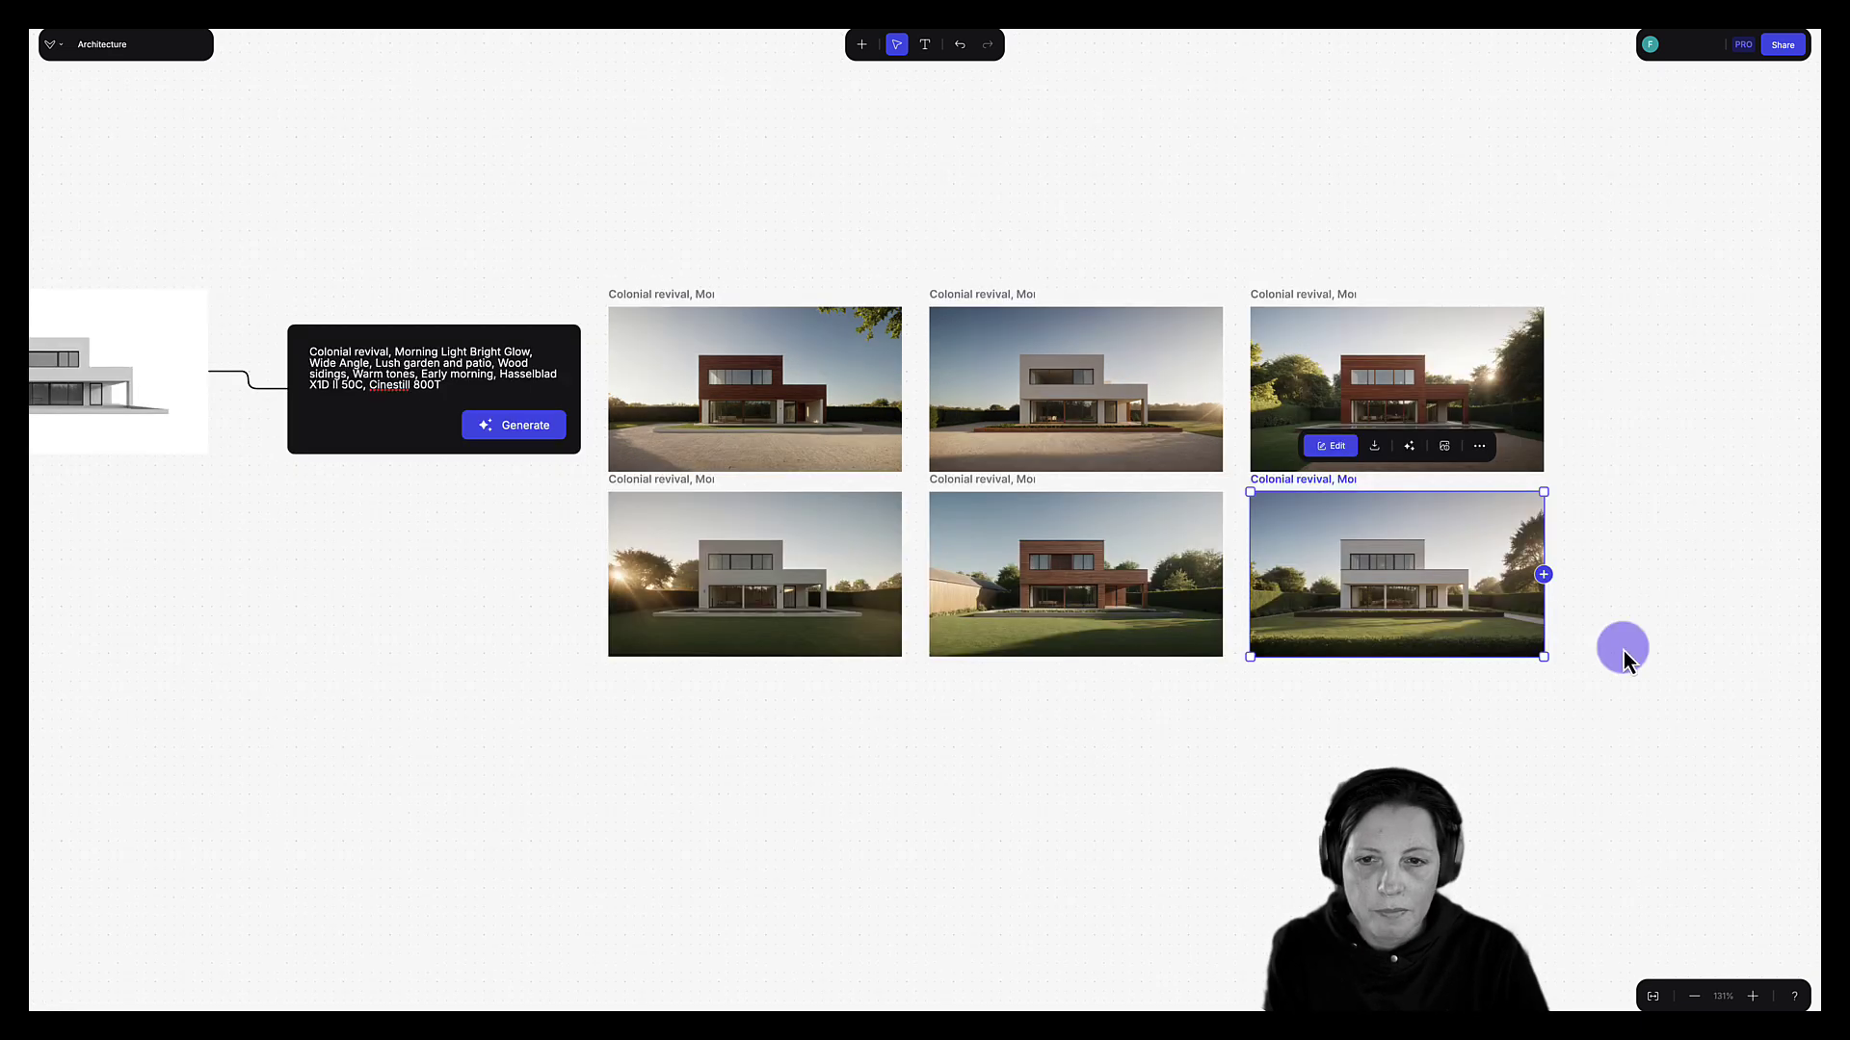
{"action": "scroll", "coordinate": [1623, 650], "scroll_direction": "up", "scroll_amount": 3}
{"action": "scroll", "coordinate": [1638, 618], "scroll_direction": "up", "scroll_amount": 1}
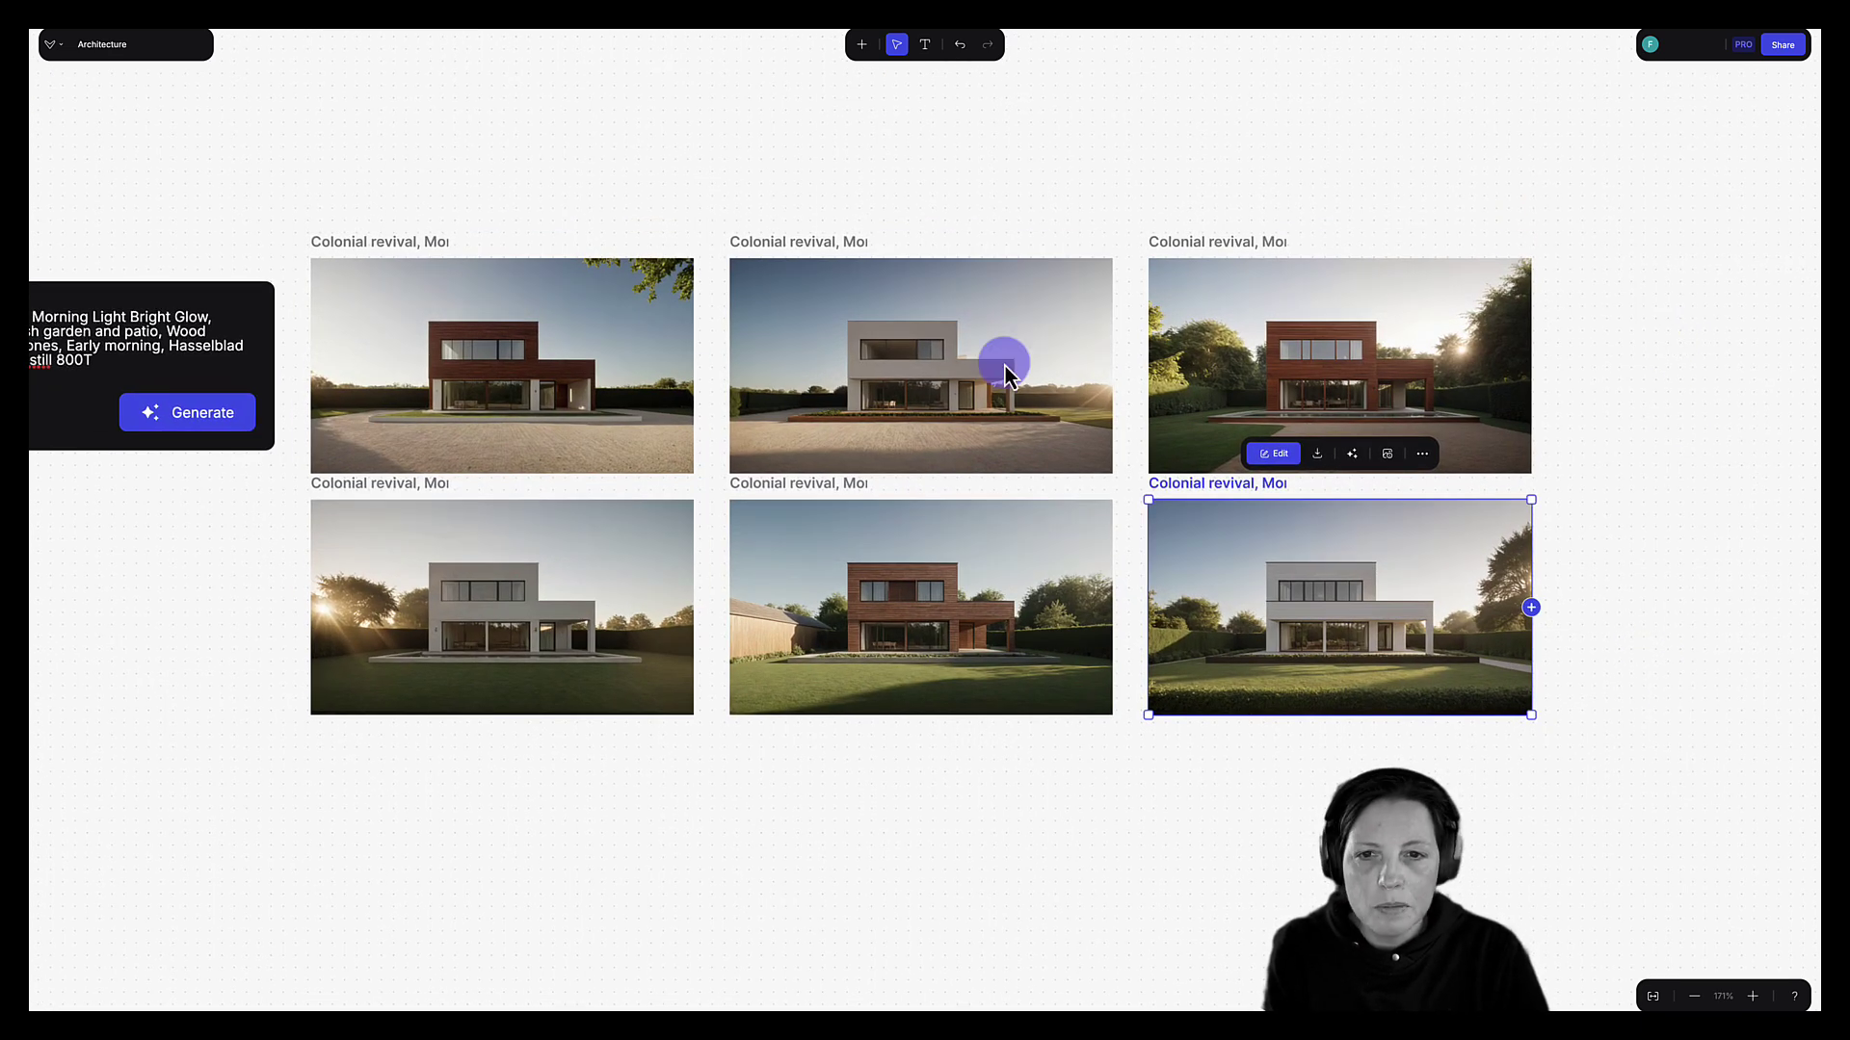
{"action": "left_click", "coordinate": [1285, 788]}
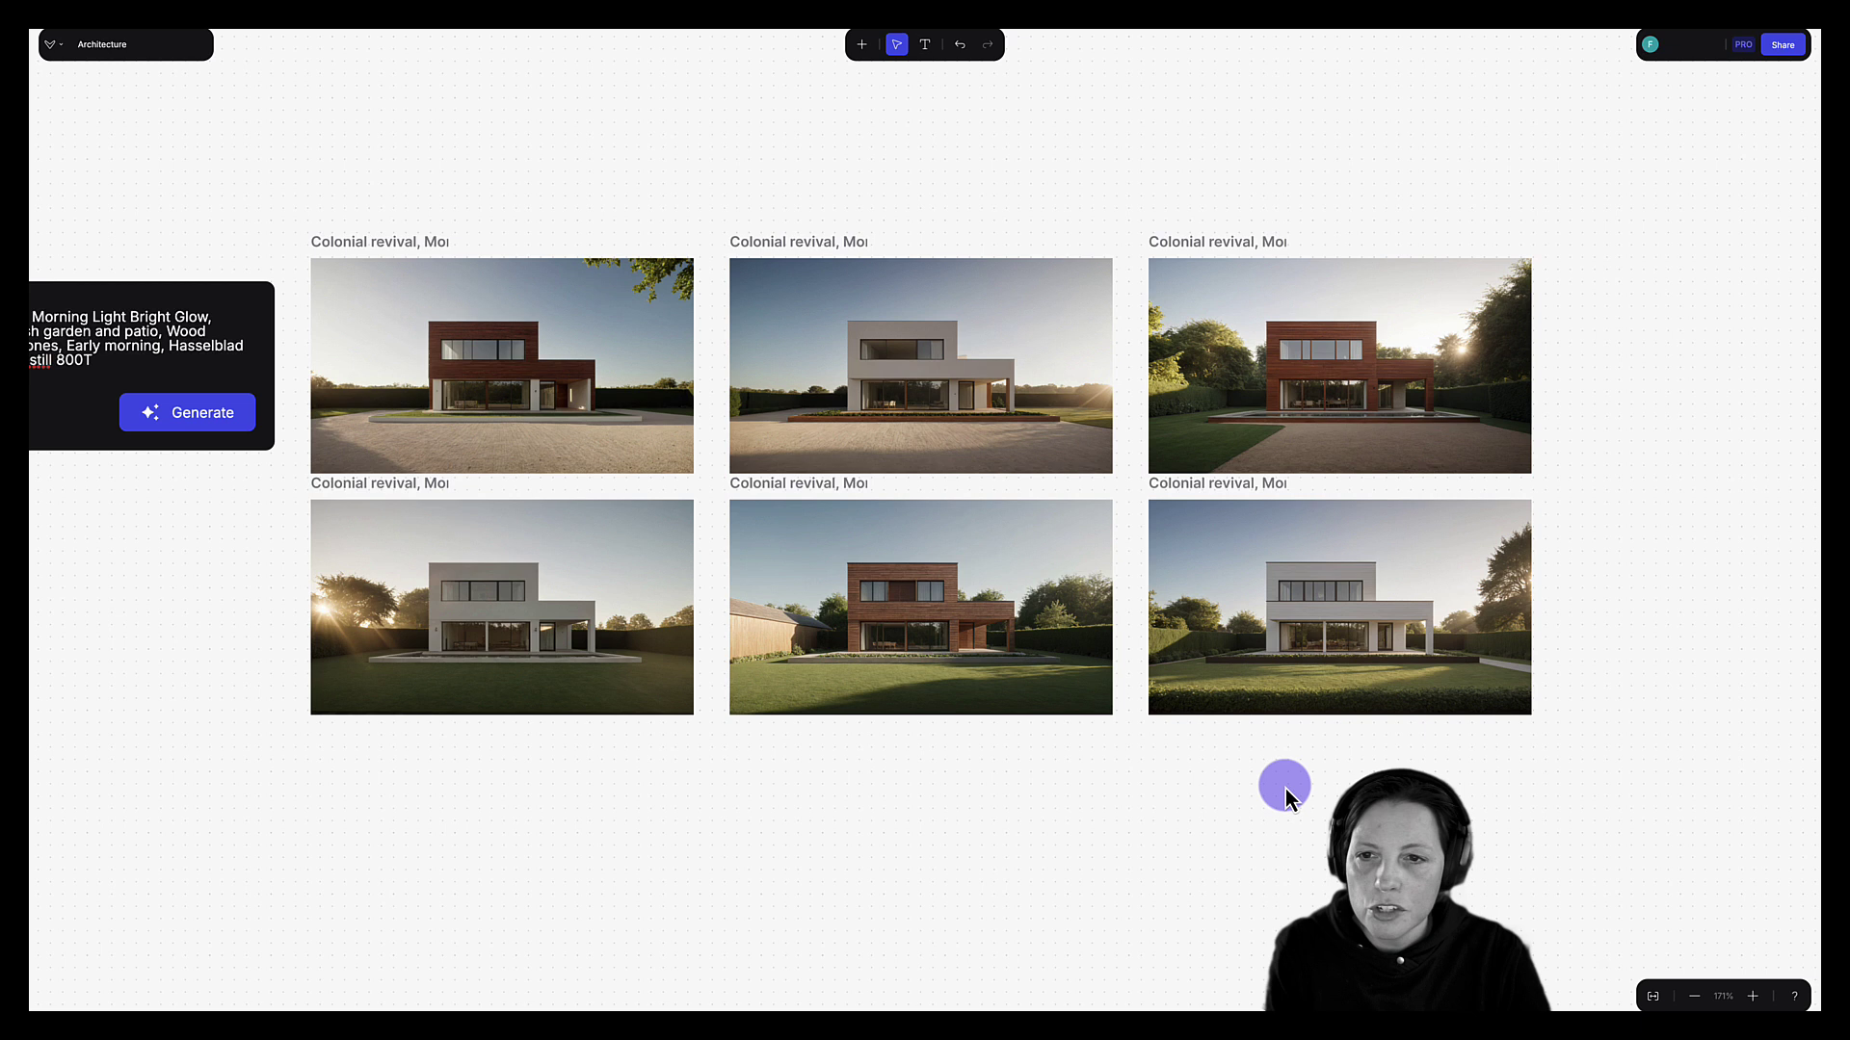
{"action": "scroll", "coordinate": [1285, 788], "scroll_direction": "down", "scroll_amount": 2}
{"action": "scroll", "coordinate": [1286, 788], "scroll_direction": "down", "scroll_amount": 2}
{"action": "scroll", "coordinate": [1286, 788], "scroll_direction": "down", "scroll_amount": 3}
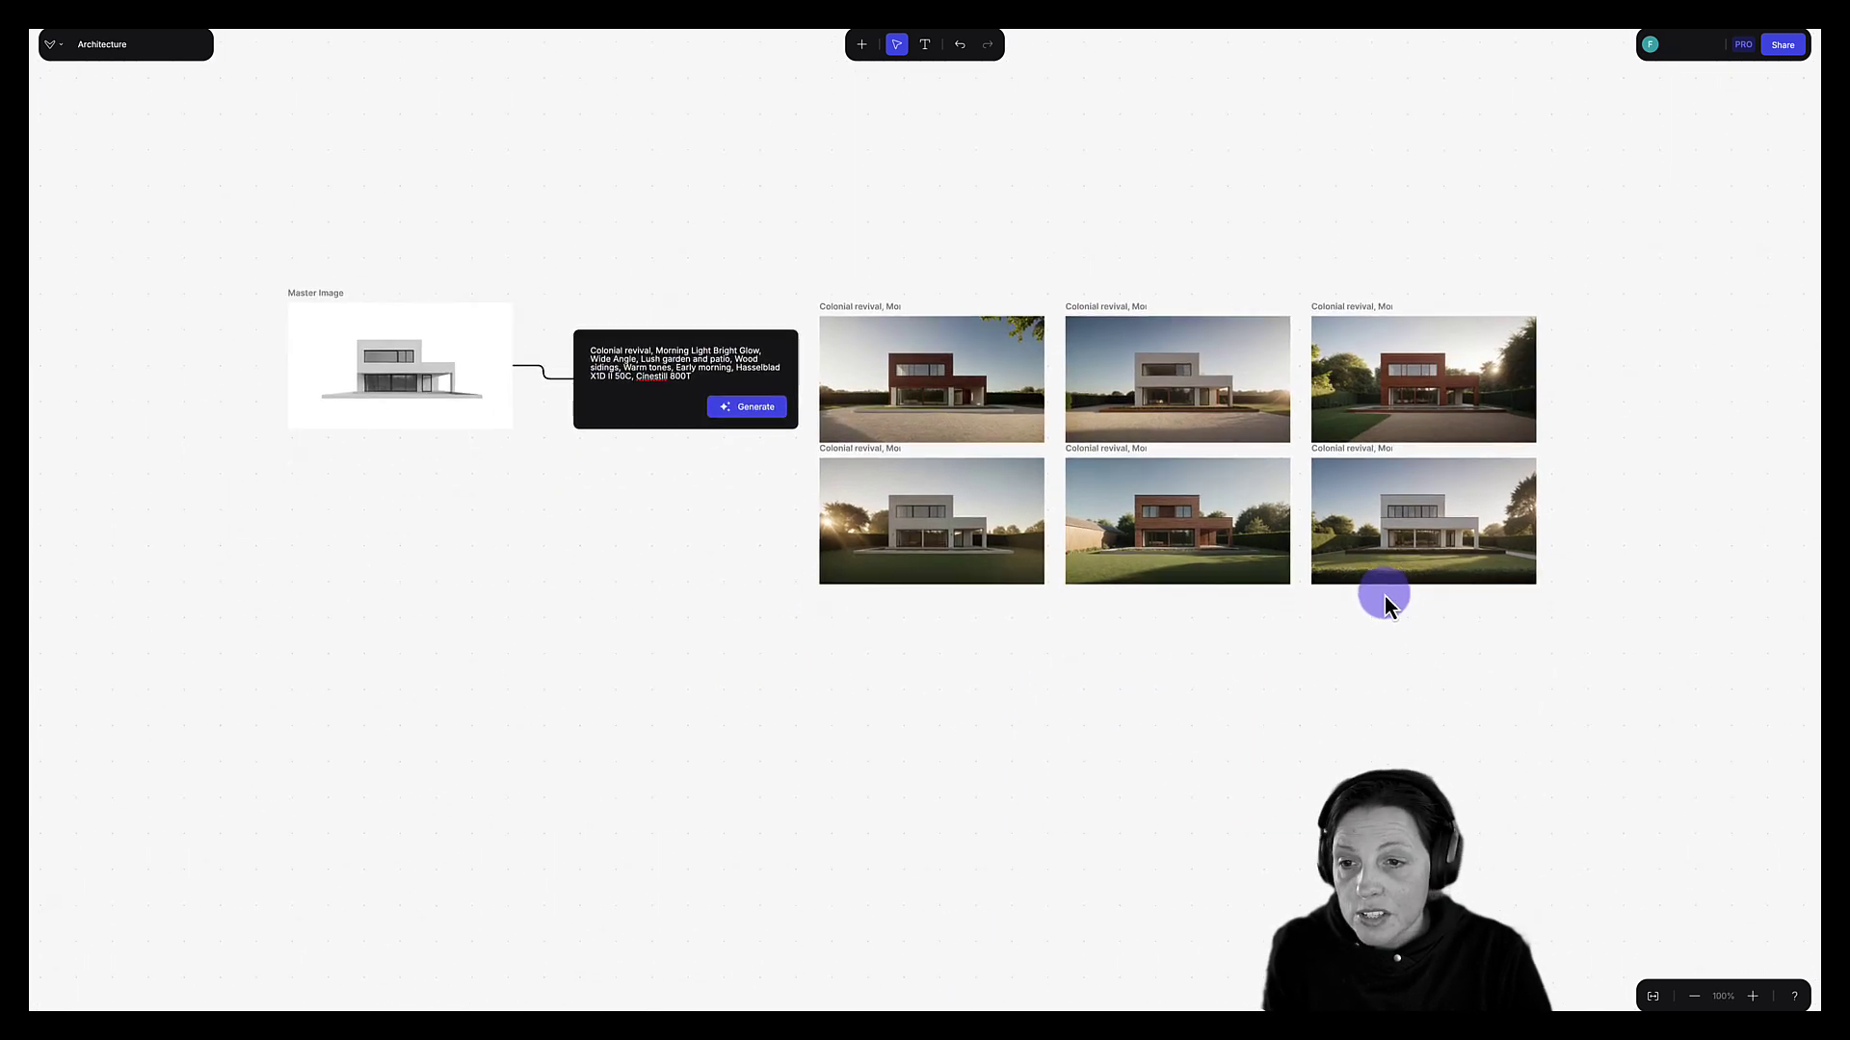
Add a second empty prompt node to Master Image, placed below the first prompt.
{"action": "left_click", "coordinate": [443, 292]}
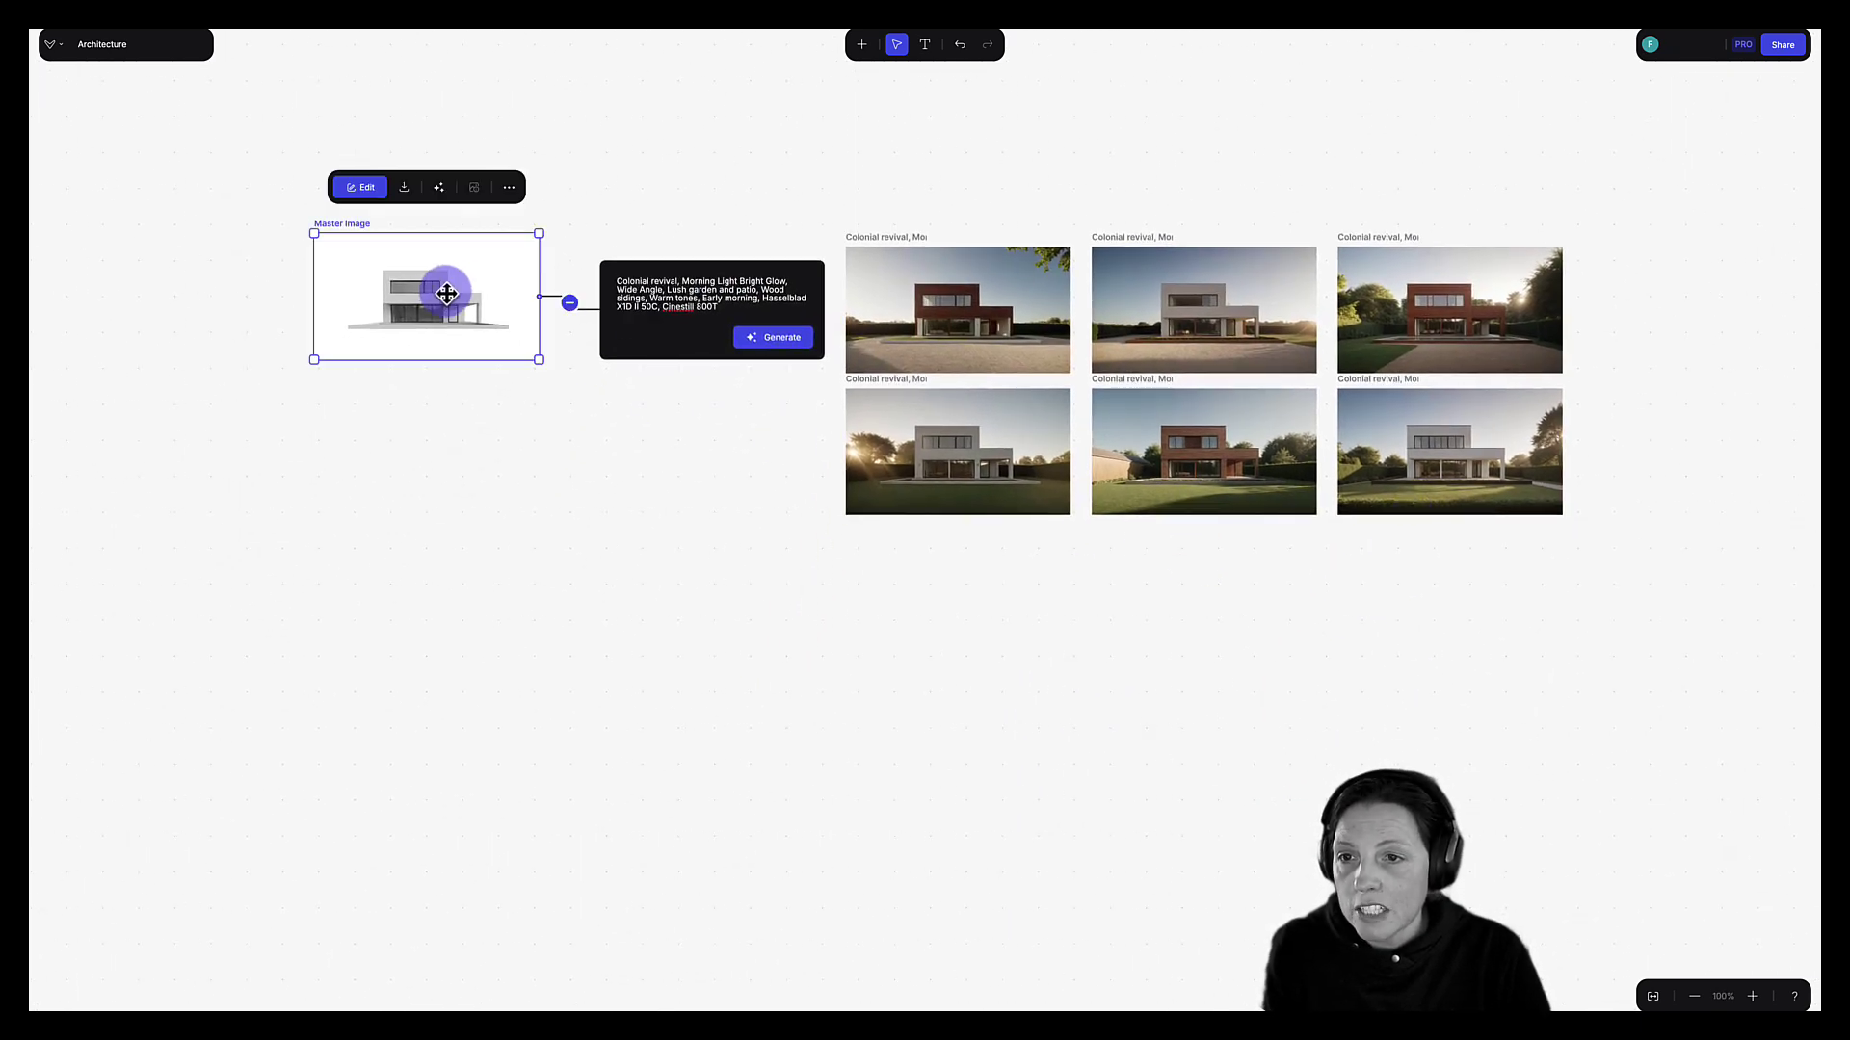
{"action": "left_click", "coordinate": [540, 298]}
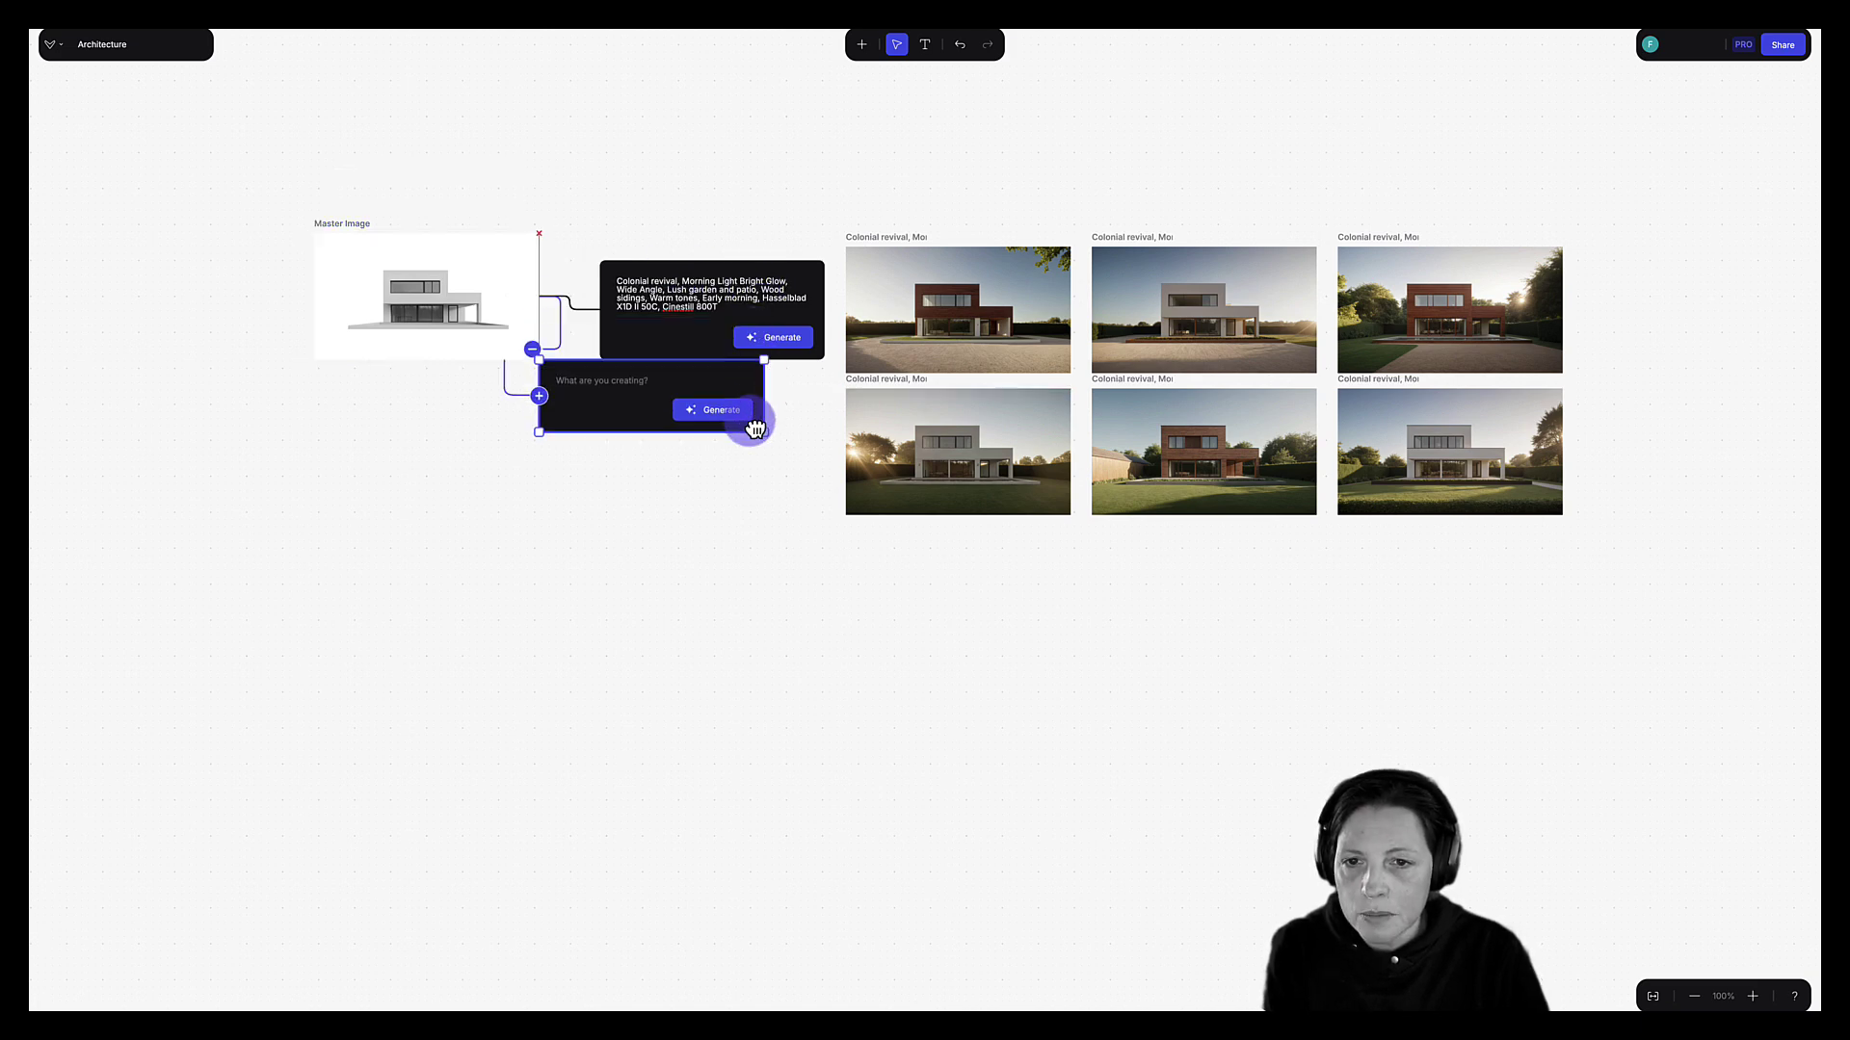
{"action": "left_click_drag", "start_coordinate": [754, 427], "coordinate": [815, 707]}
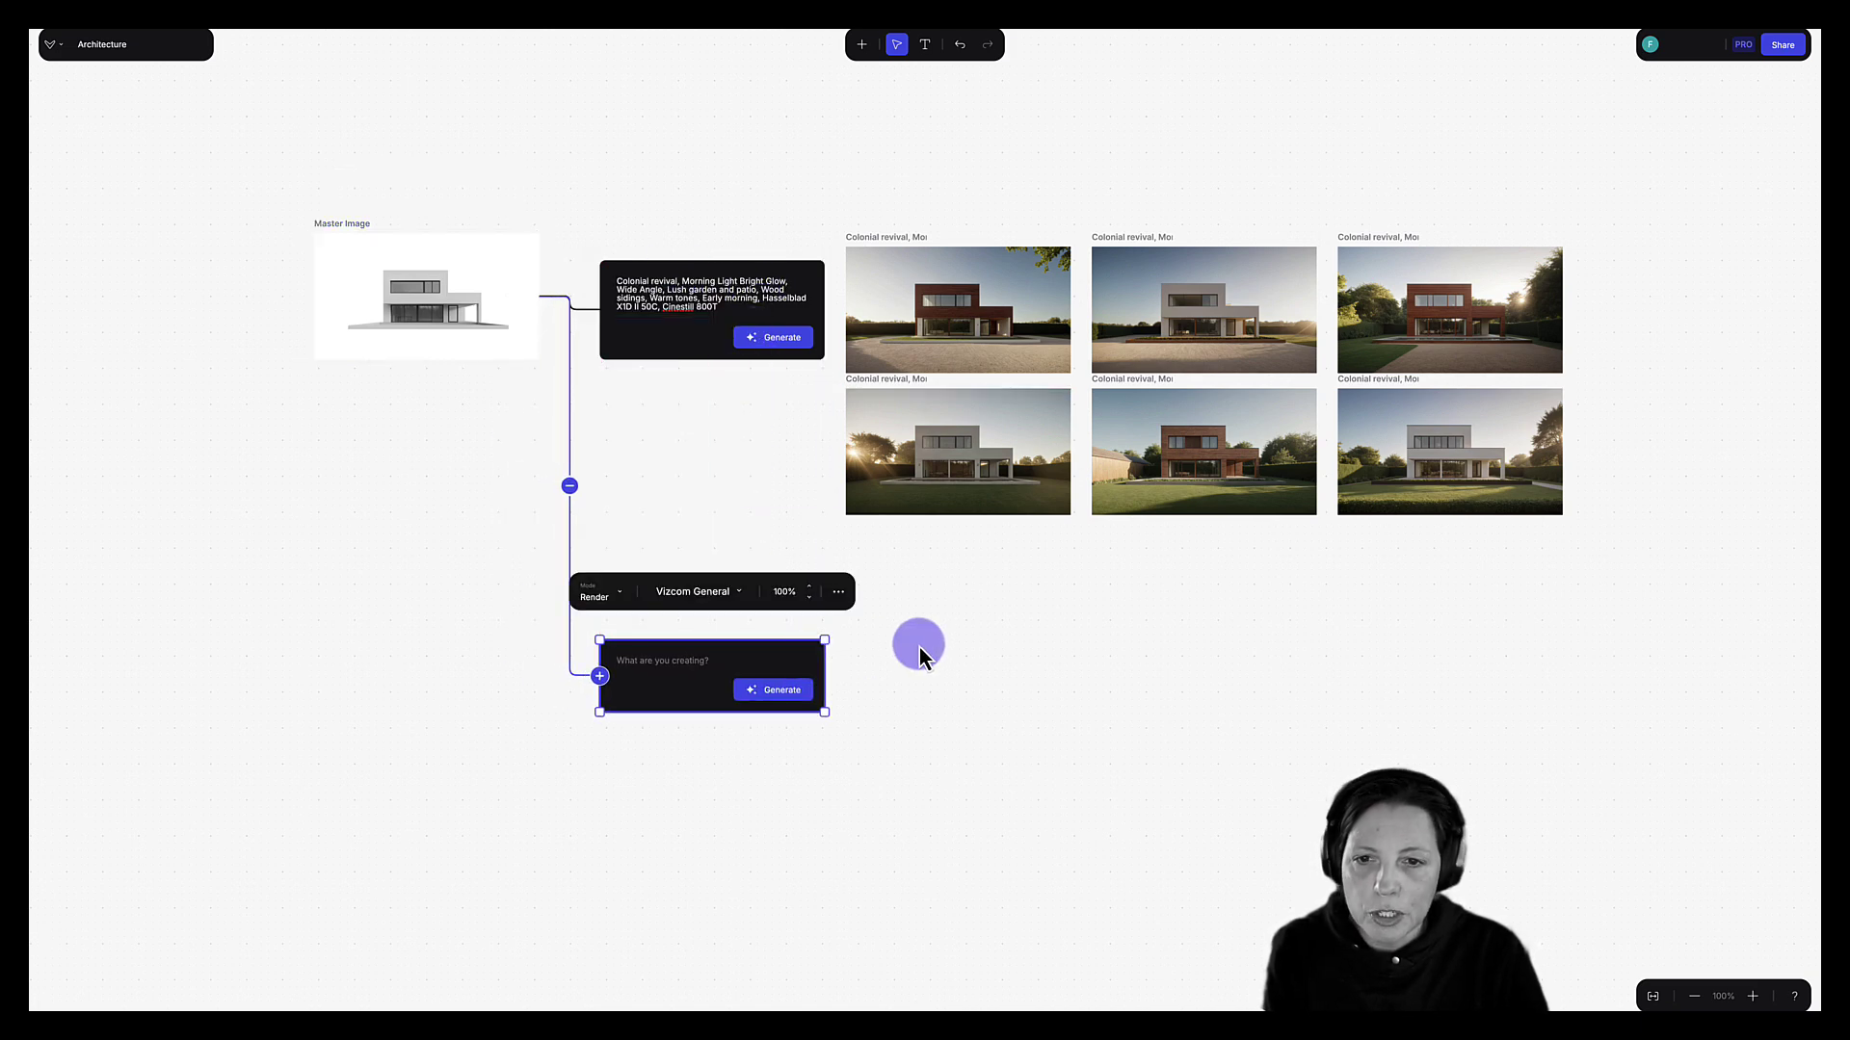
{"action": "key", "text": "super+Tab"}
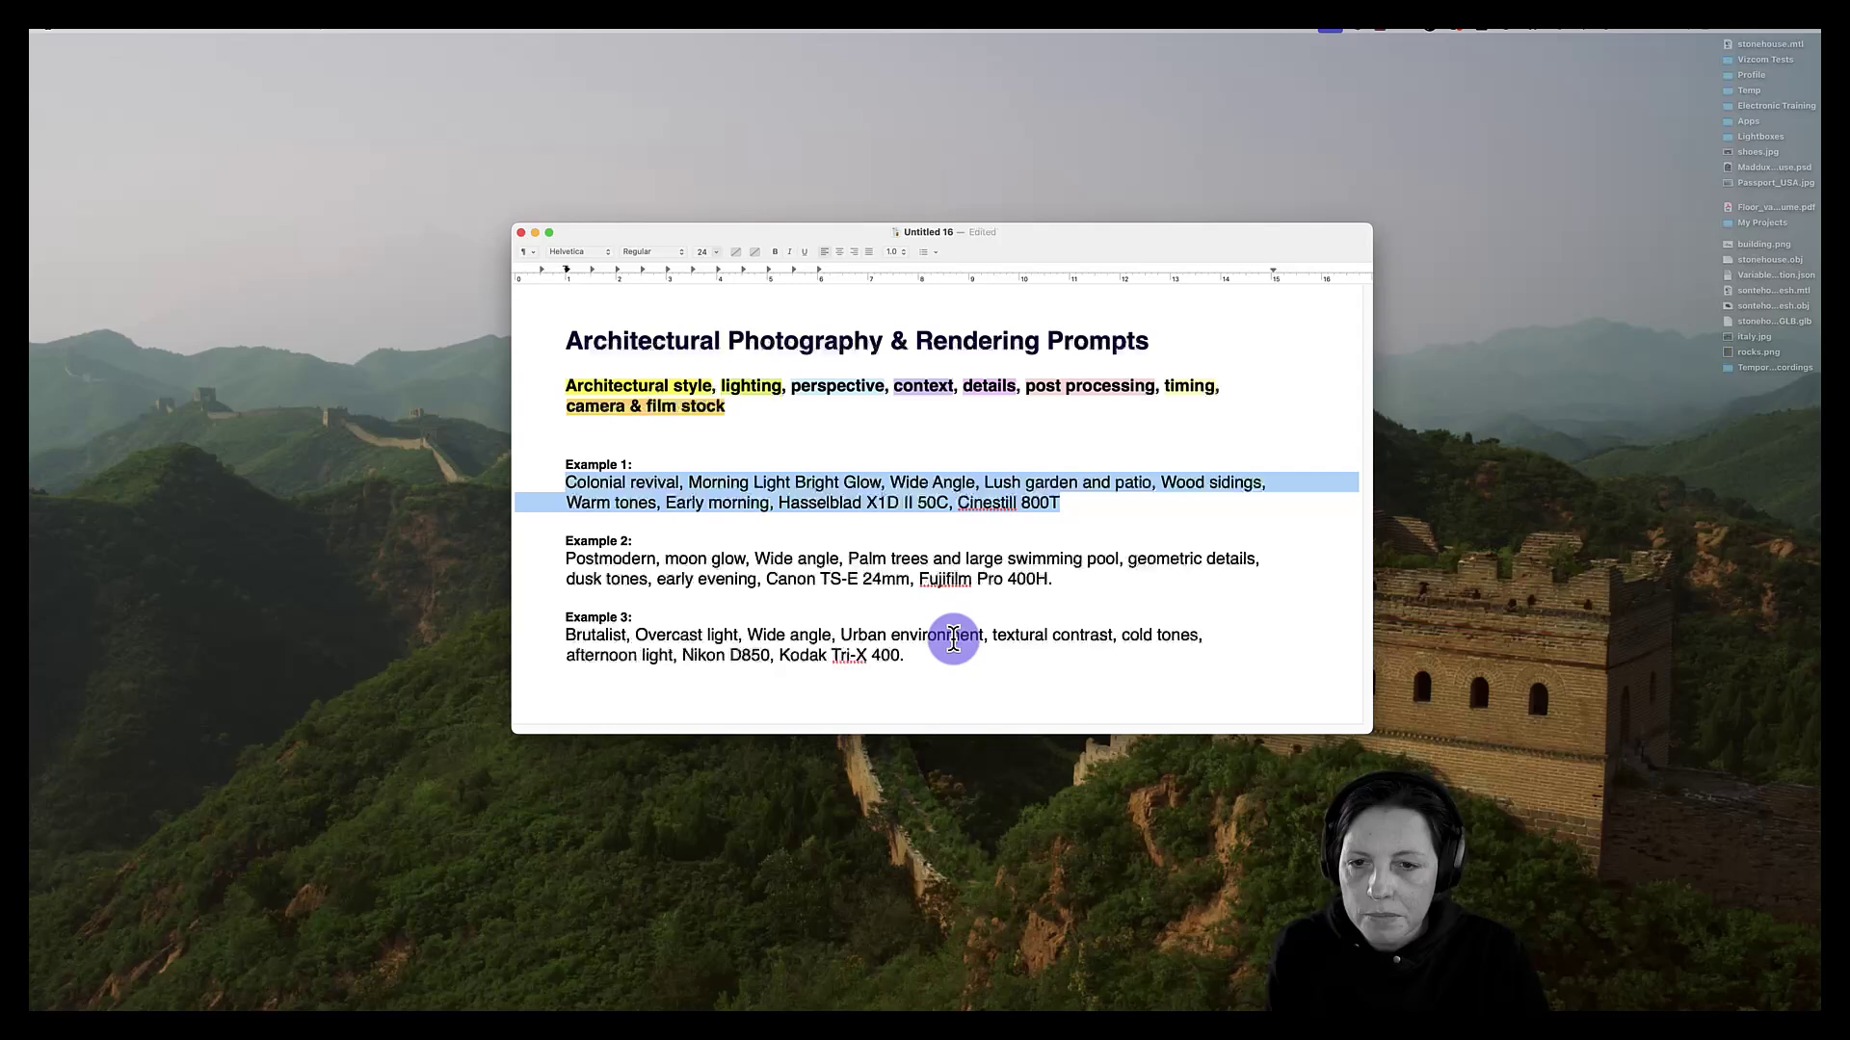
Select the Example 2 Postmodern prompt text in the TextEdit document.
{"action": "left_click", "coordinate": [796, 591]}
{"action": "left_click", "coordinate": [561, 598]}
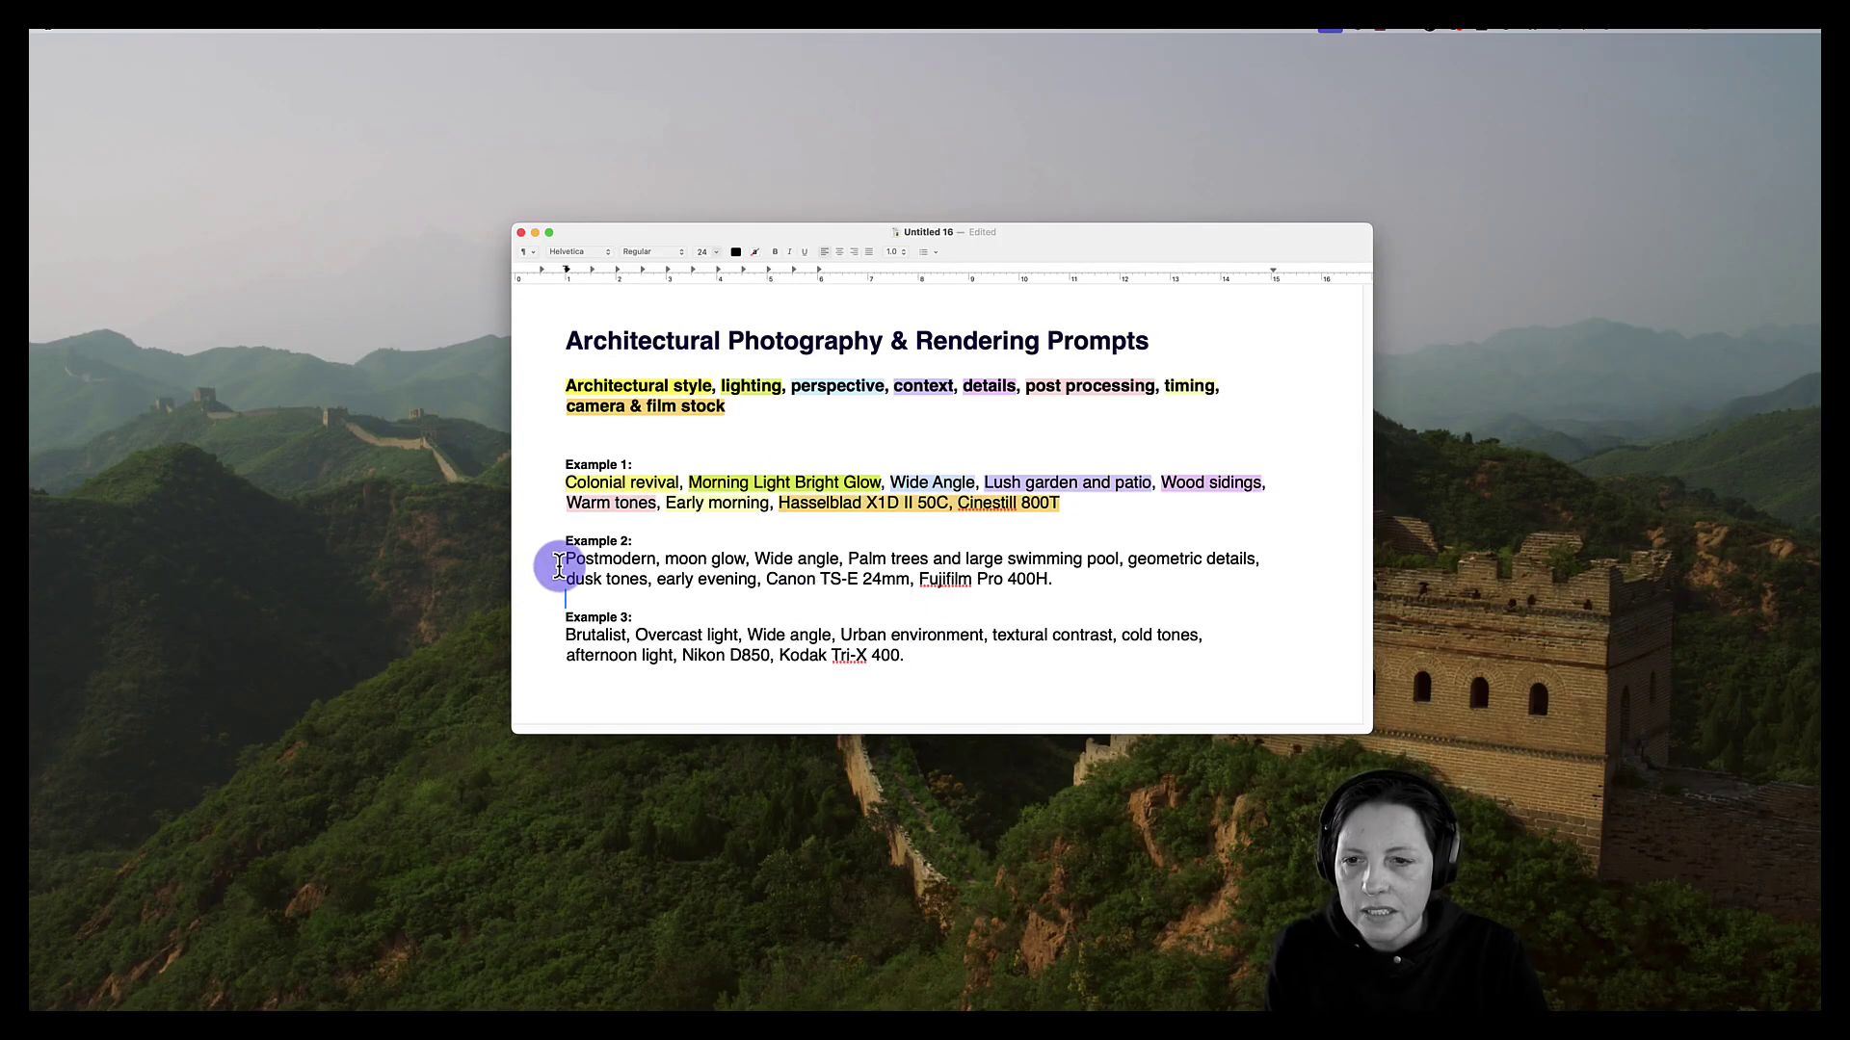
{"action": "triple_click", "coordinate": [564, 559]}
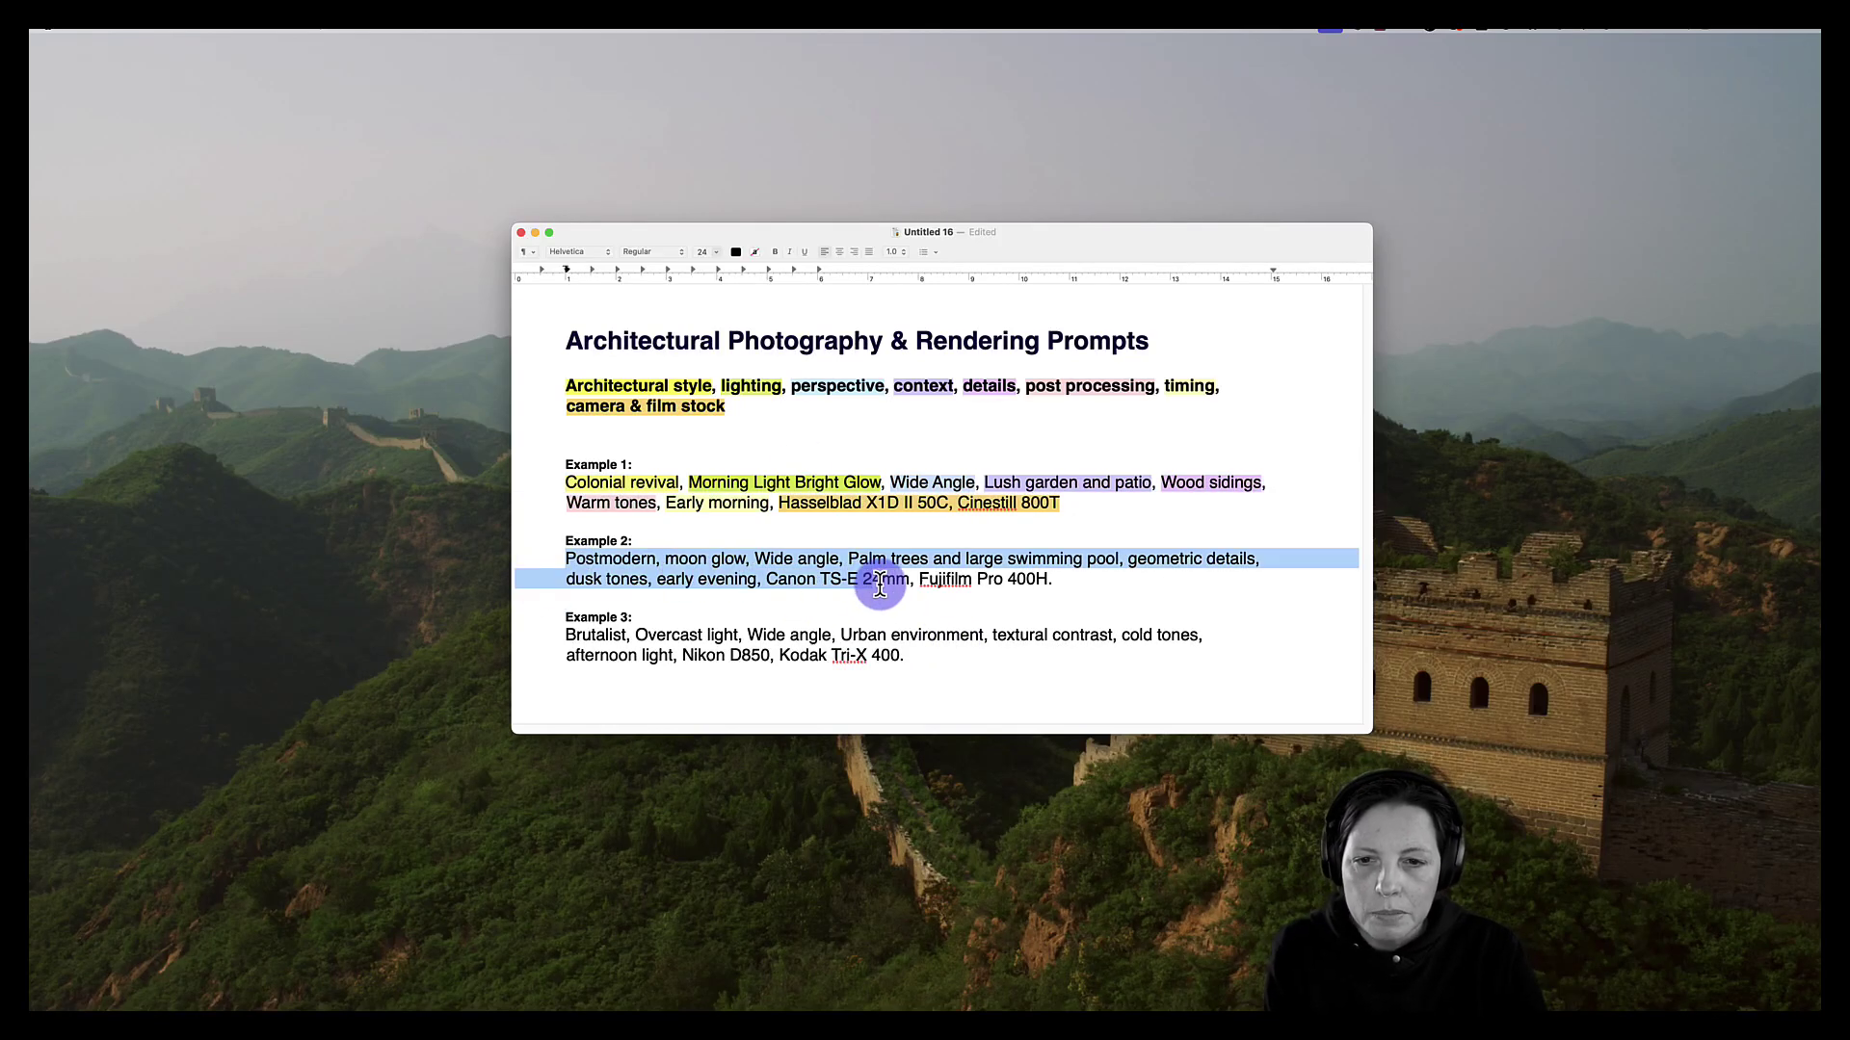
{"action": "left_click_drag", "start_coordinate": [1020, 587], "coordinate": [1045, 582]}
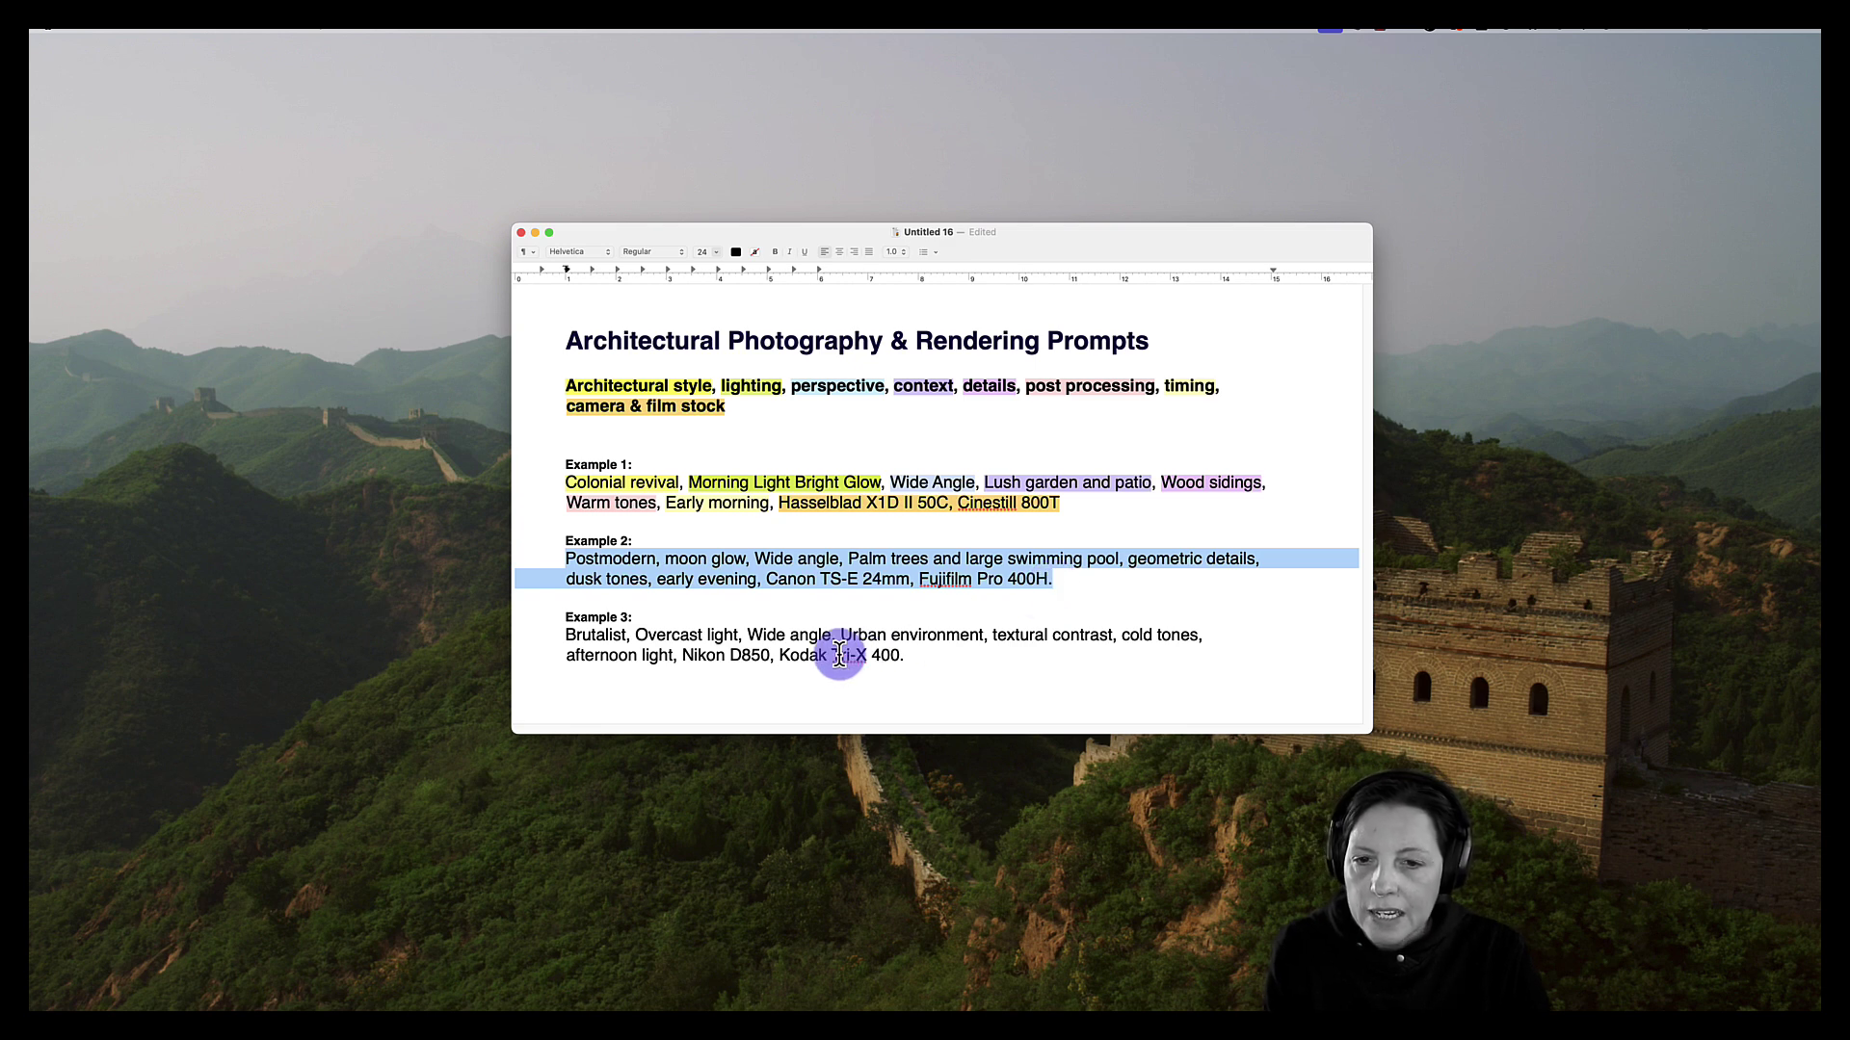
{"action": "left_click_drag", "start_coordinate": [566, 636], "coordinate": [624, 636]}
{"action": "left_click", "coordinate": [613, 562]}
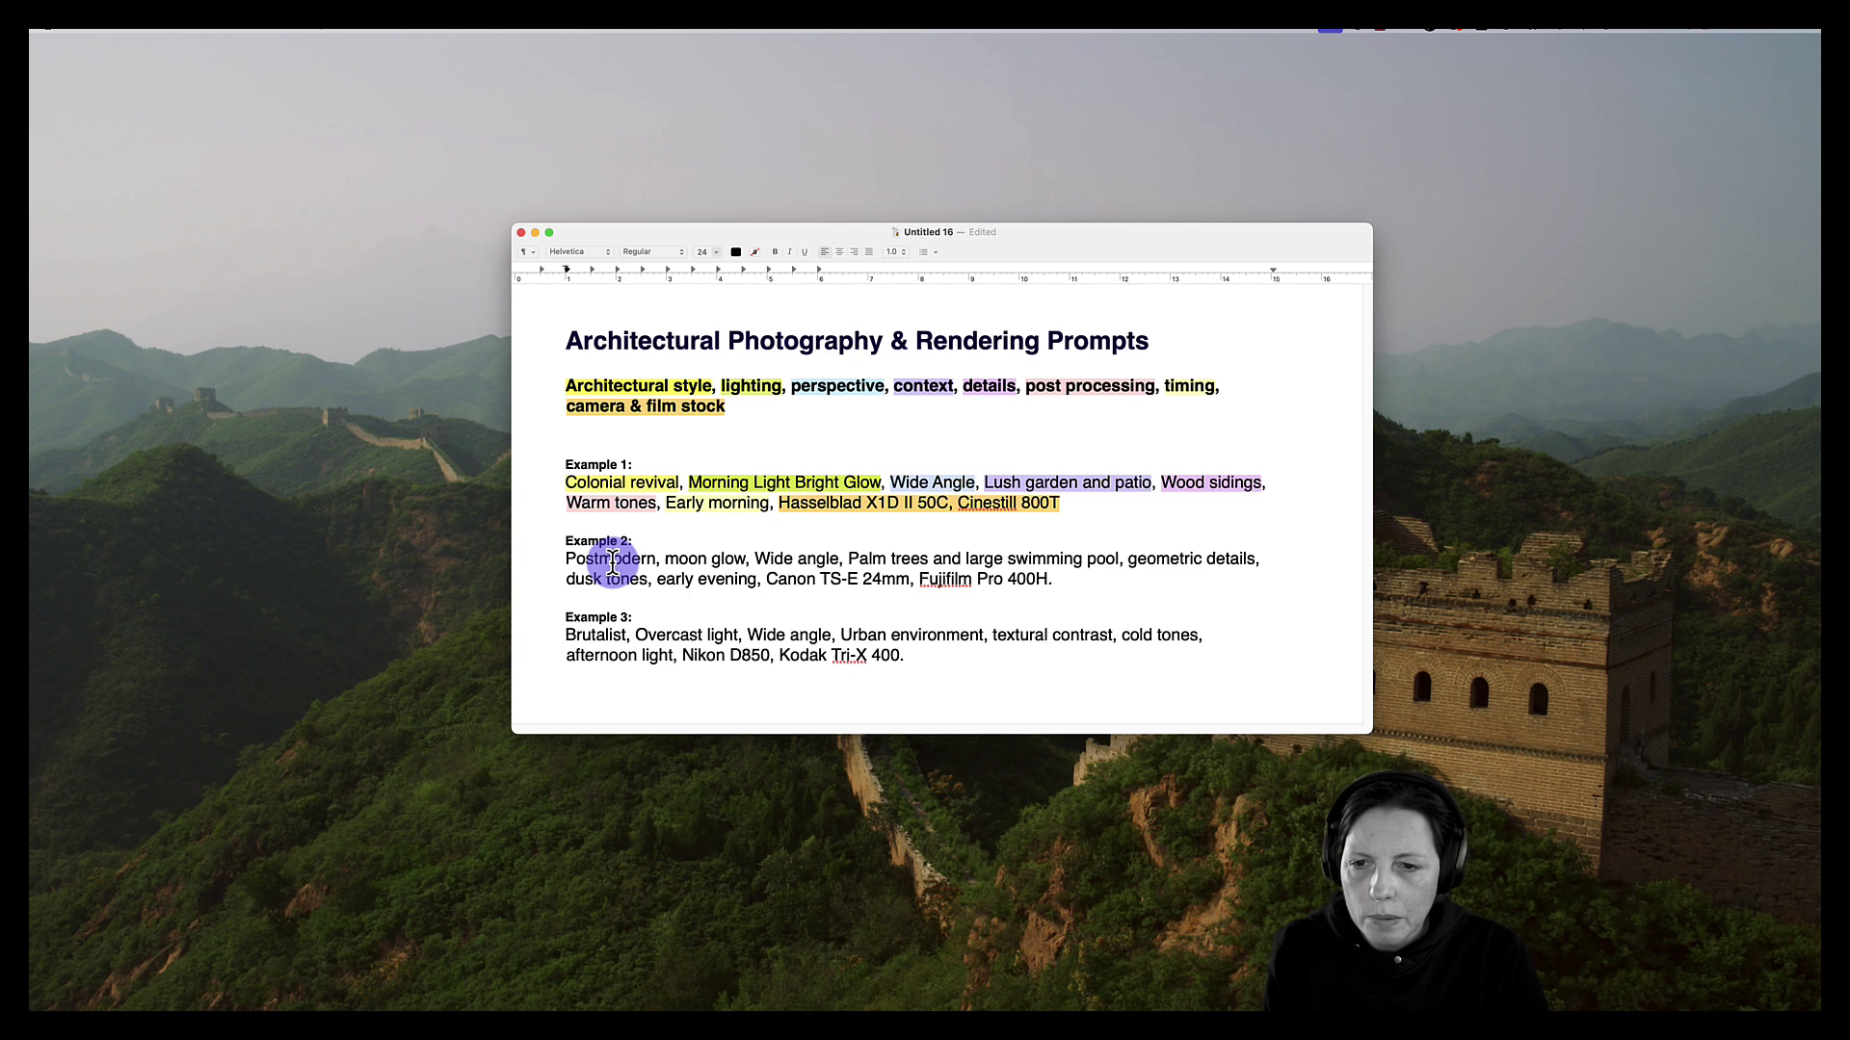
{"action": "left_click", "coordinate": [566, 554]}
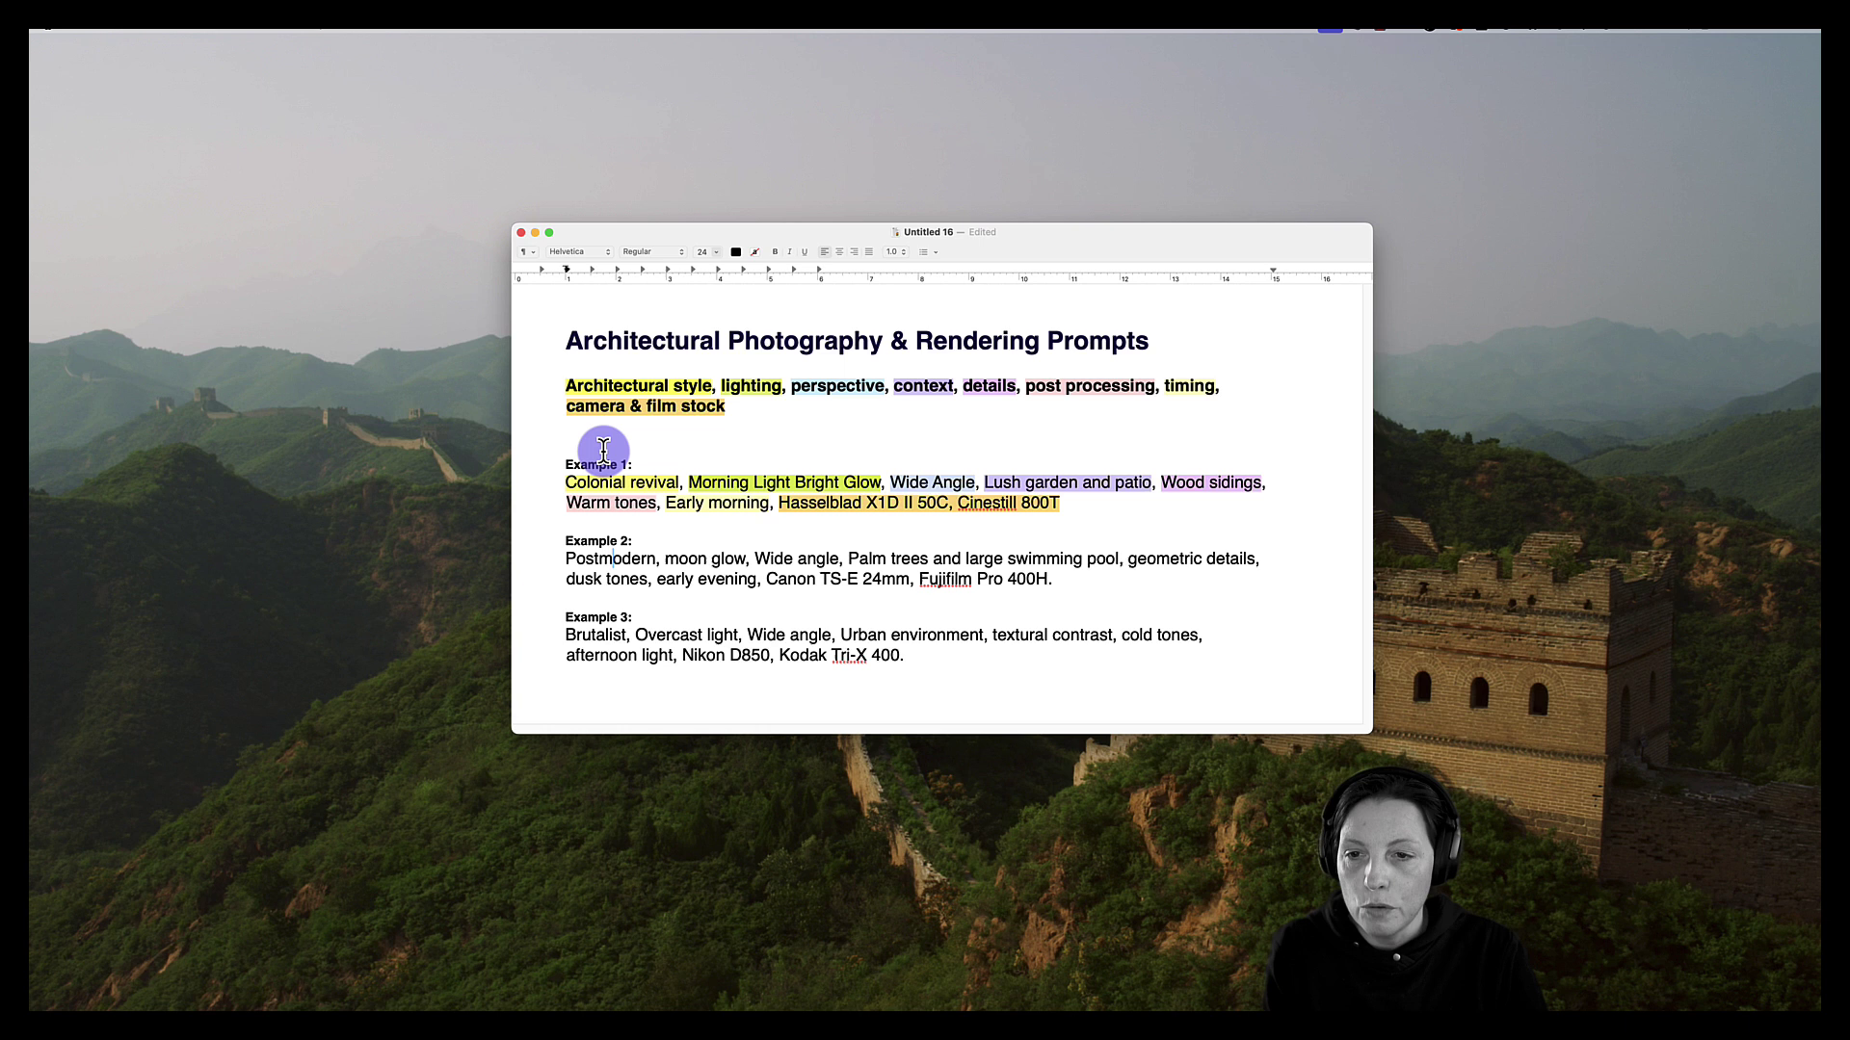
{"action": "left_click_drag", "start_coordinate": [570, 540], "coordinate": [633, 541]}
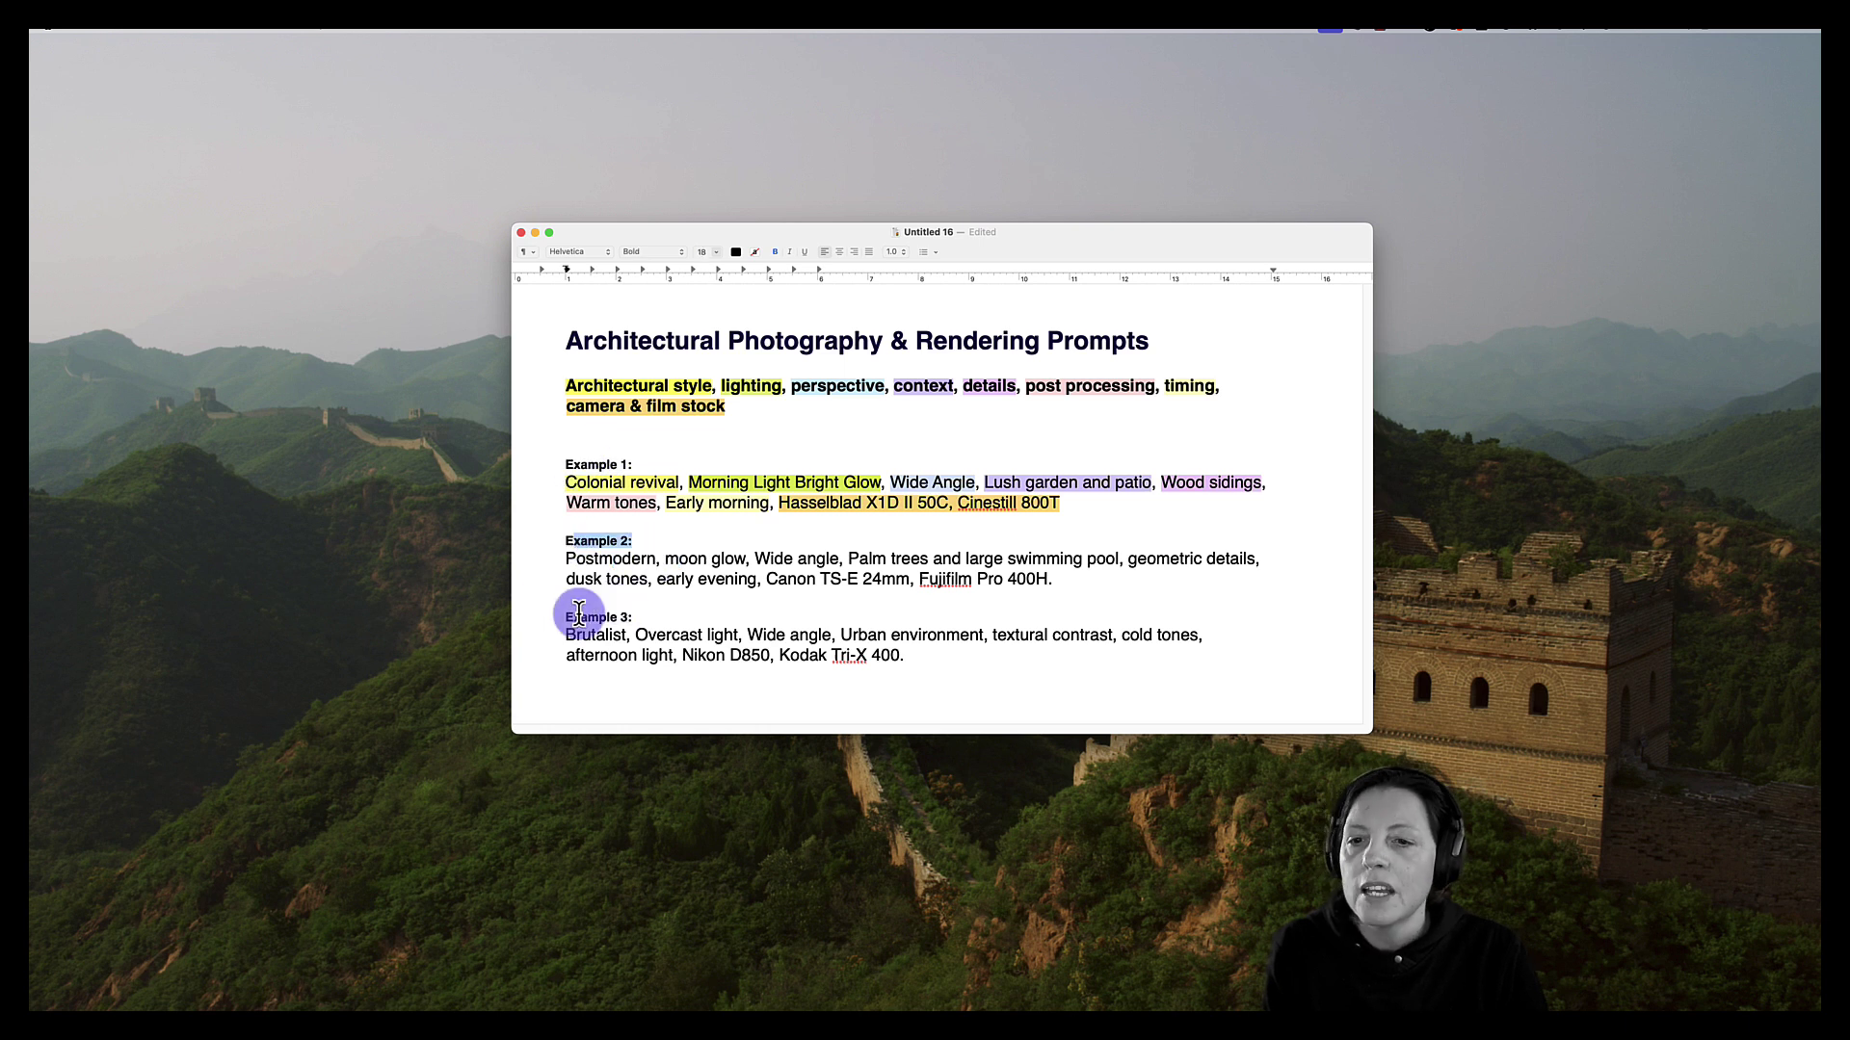
{"action": "left_click_drag", "start_coordinate": [571, 617], "coordinate": [661, 618]}
{"action": "left_click", "coordinate": [664, 559]}
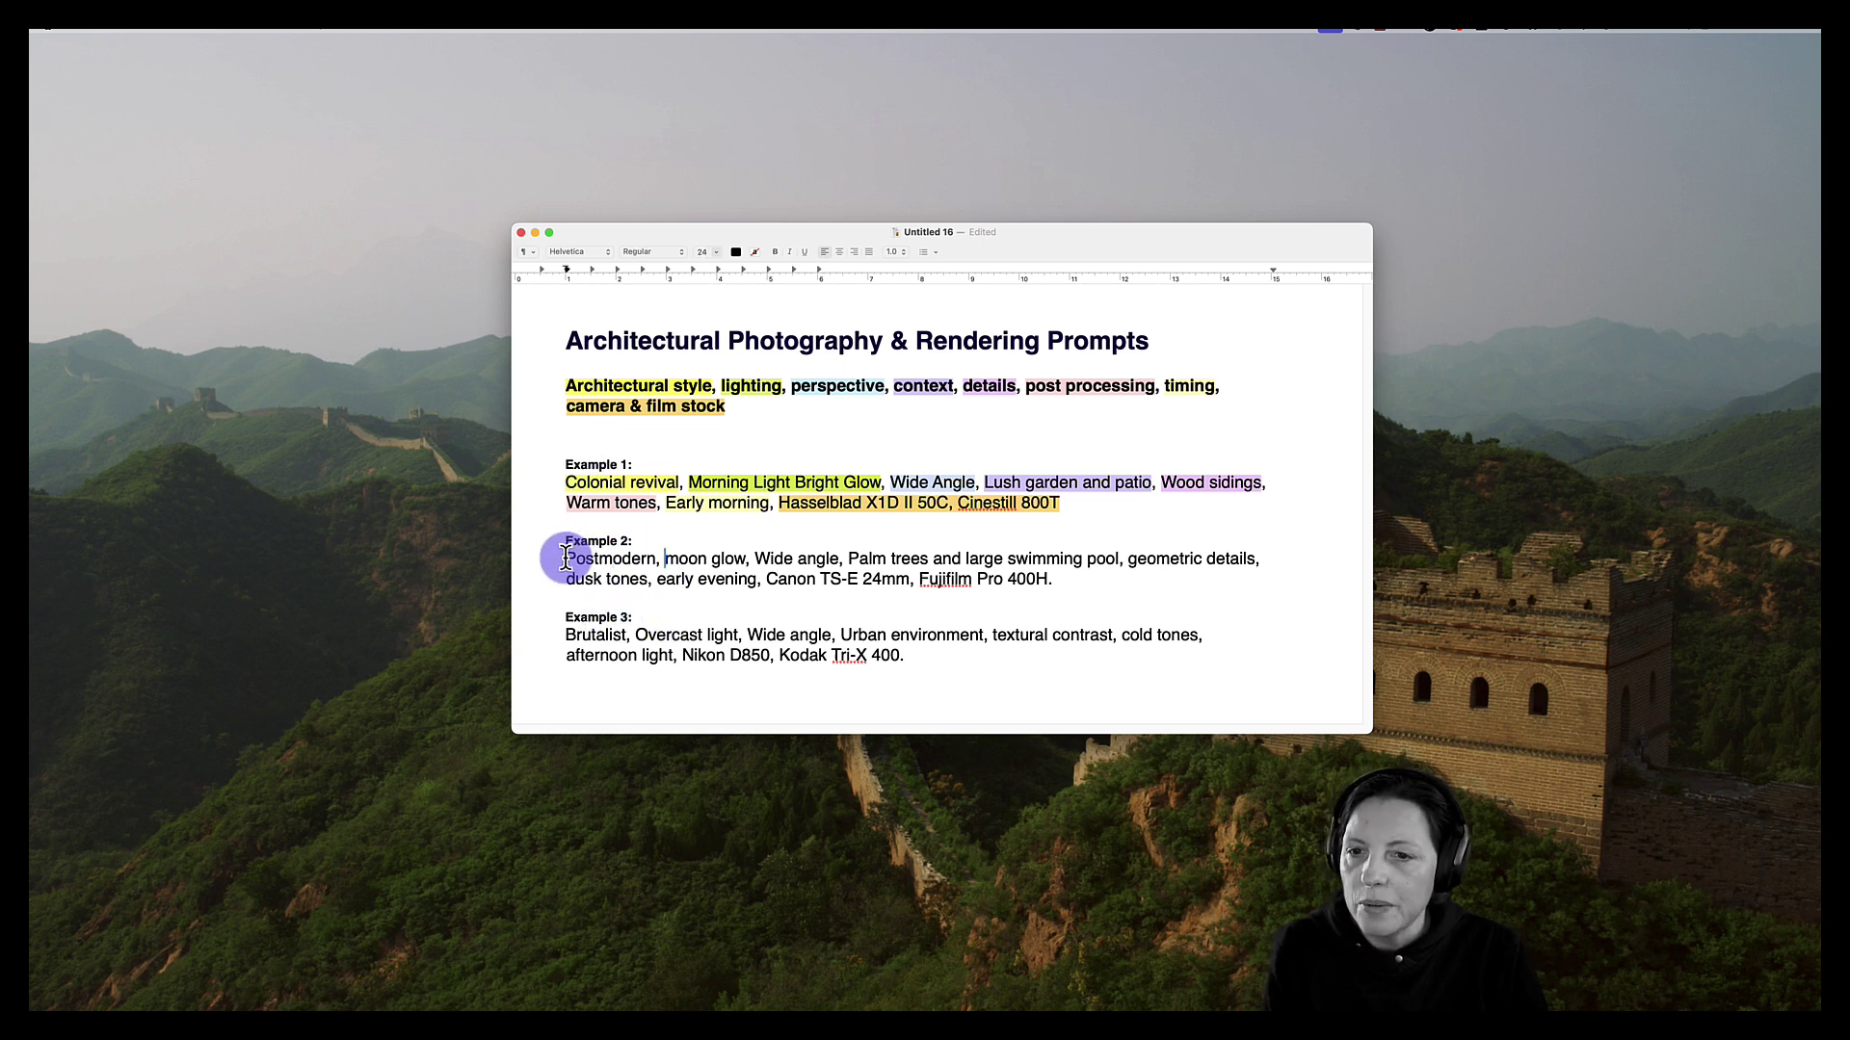
{"action": "left_click_drag", "start_coordinate": [567, 559], "coordinate": [858, 558]}
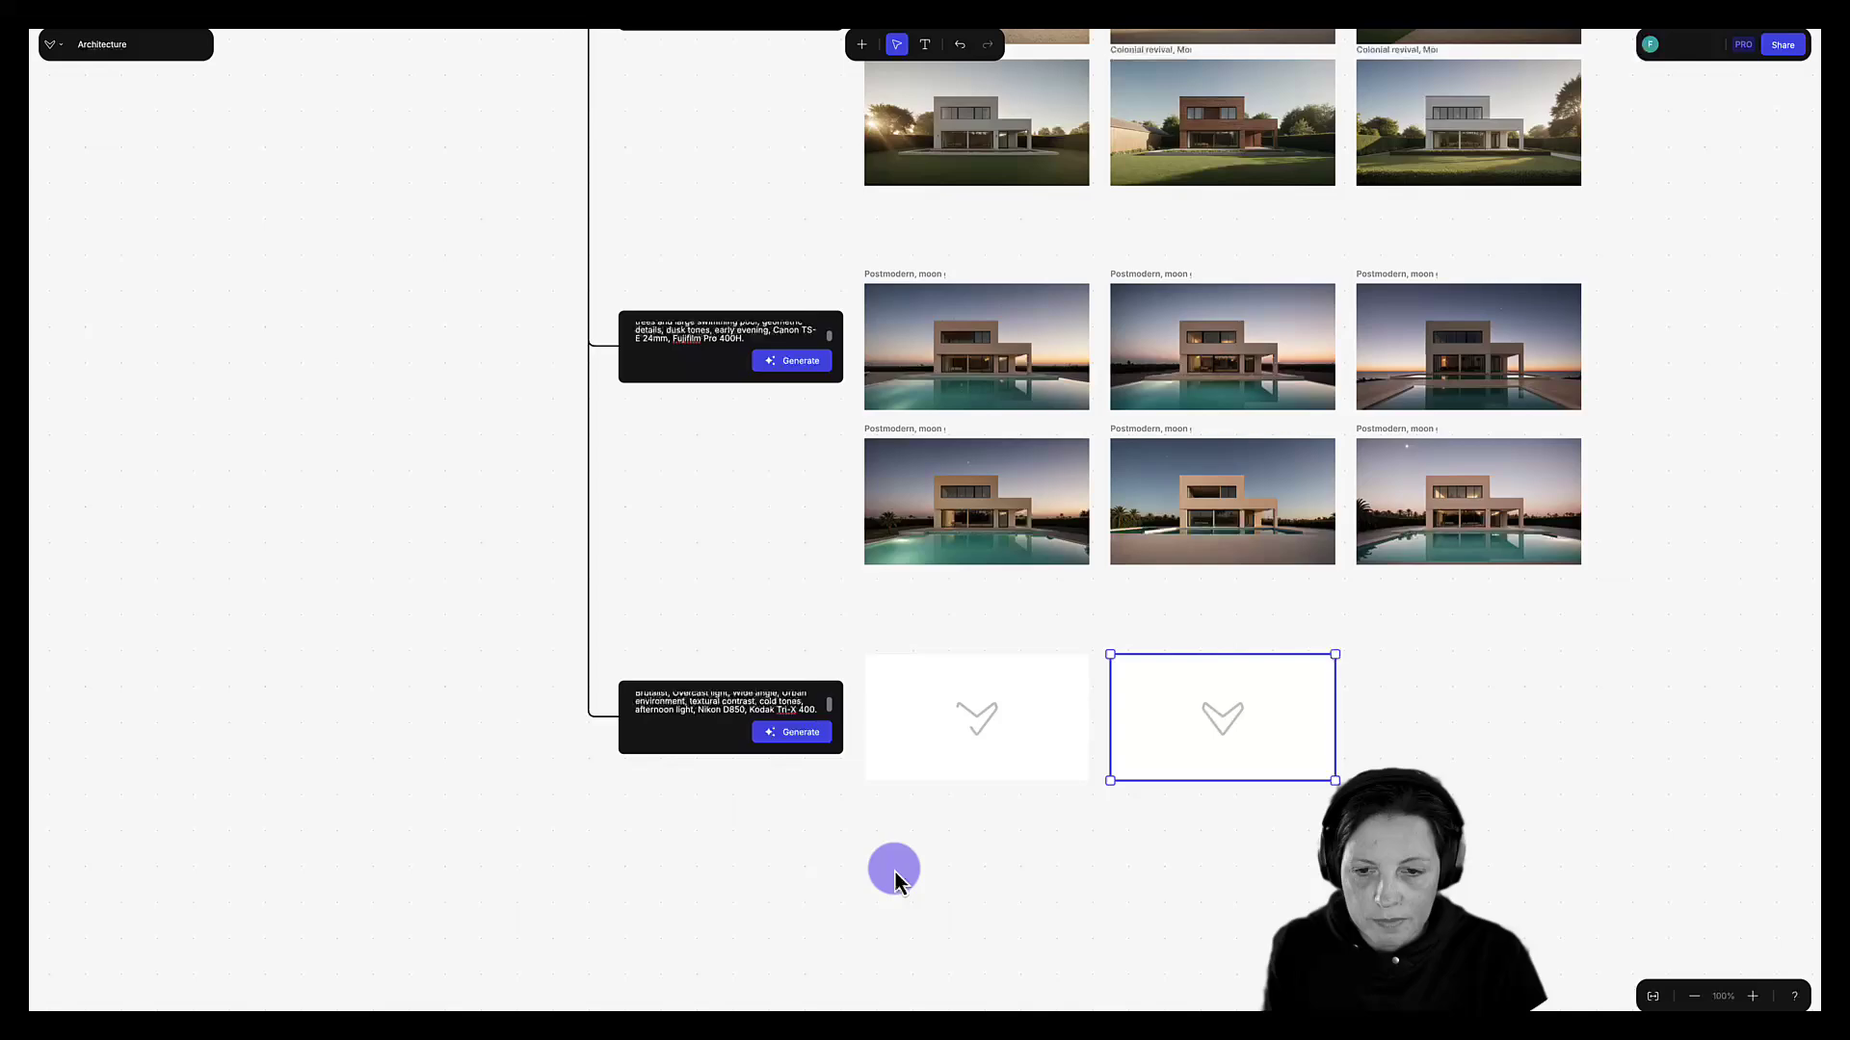
Open the red-brick Colonial revival render in the image editor.
{"action": "scroll", "coordinate": [1220, 819], "scroll_direction": "down", "scroll_amount": 5}
{"action": "left_click", "coordinate": [695, 814]}
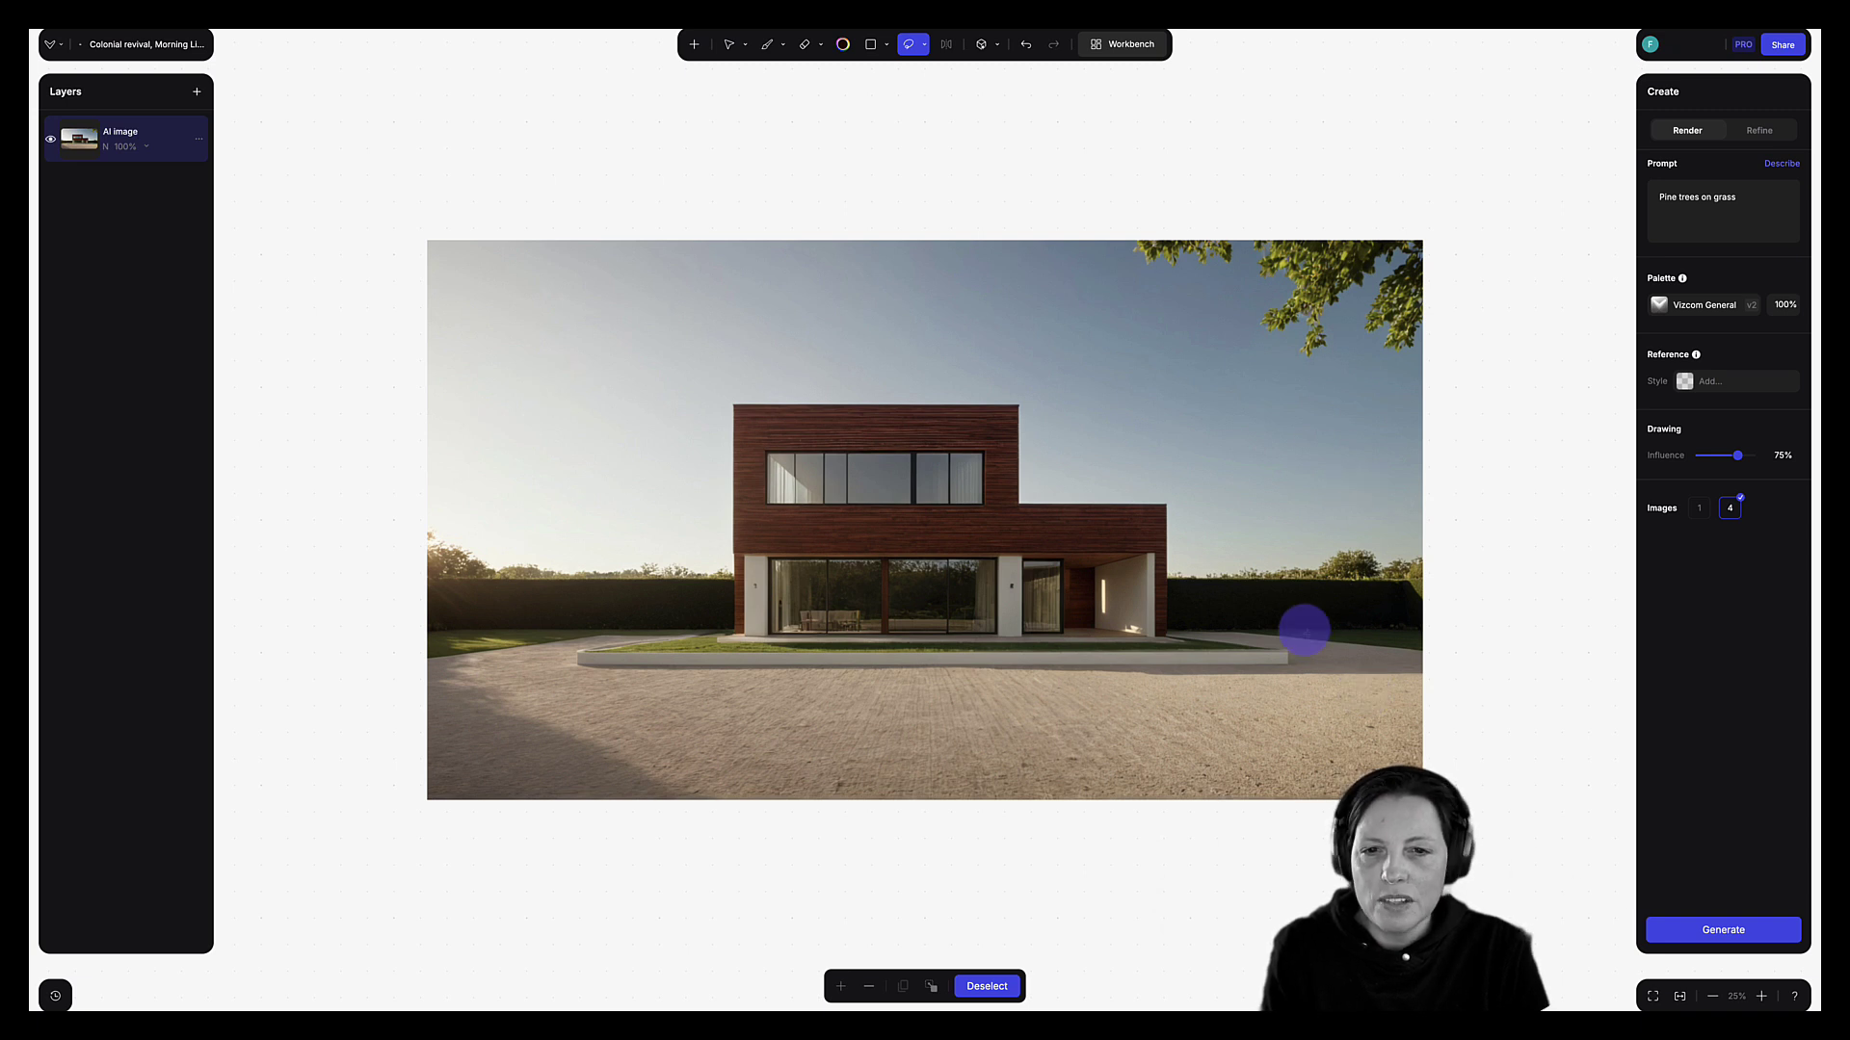
Add an empty Layer 2 above the house render and check the brush colour swatch.
{"action": "left_click", "coordinate": [197, 95]}
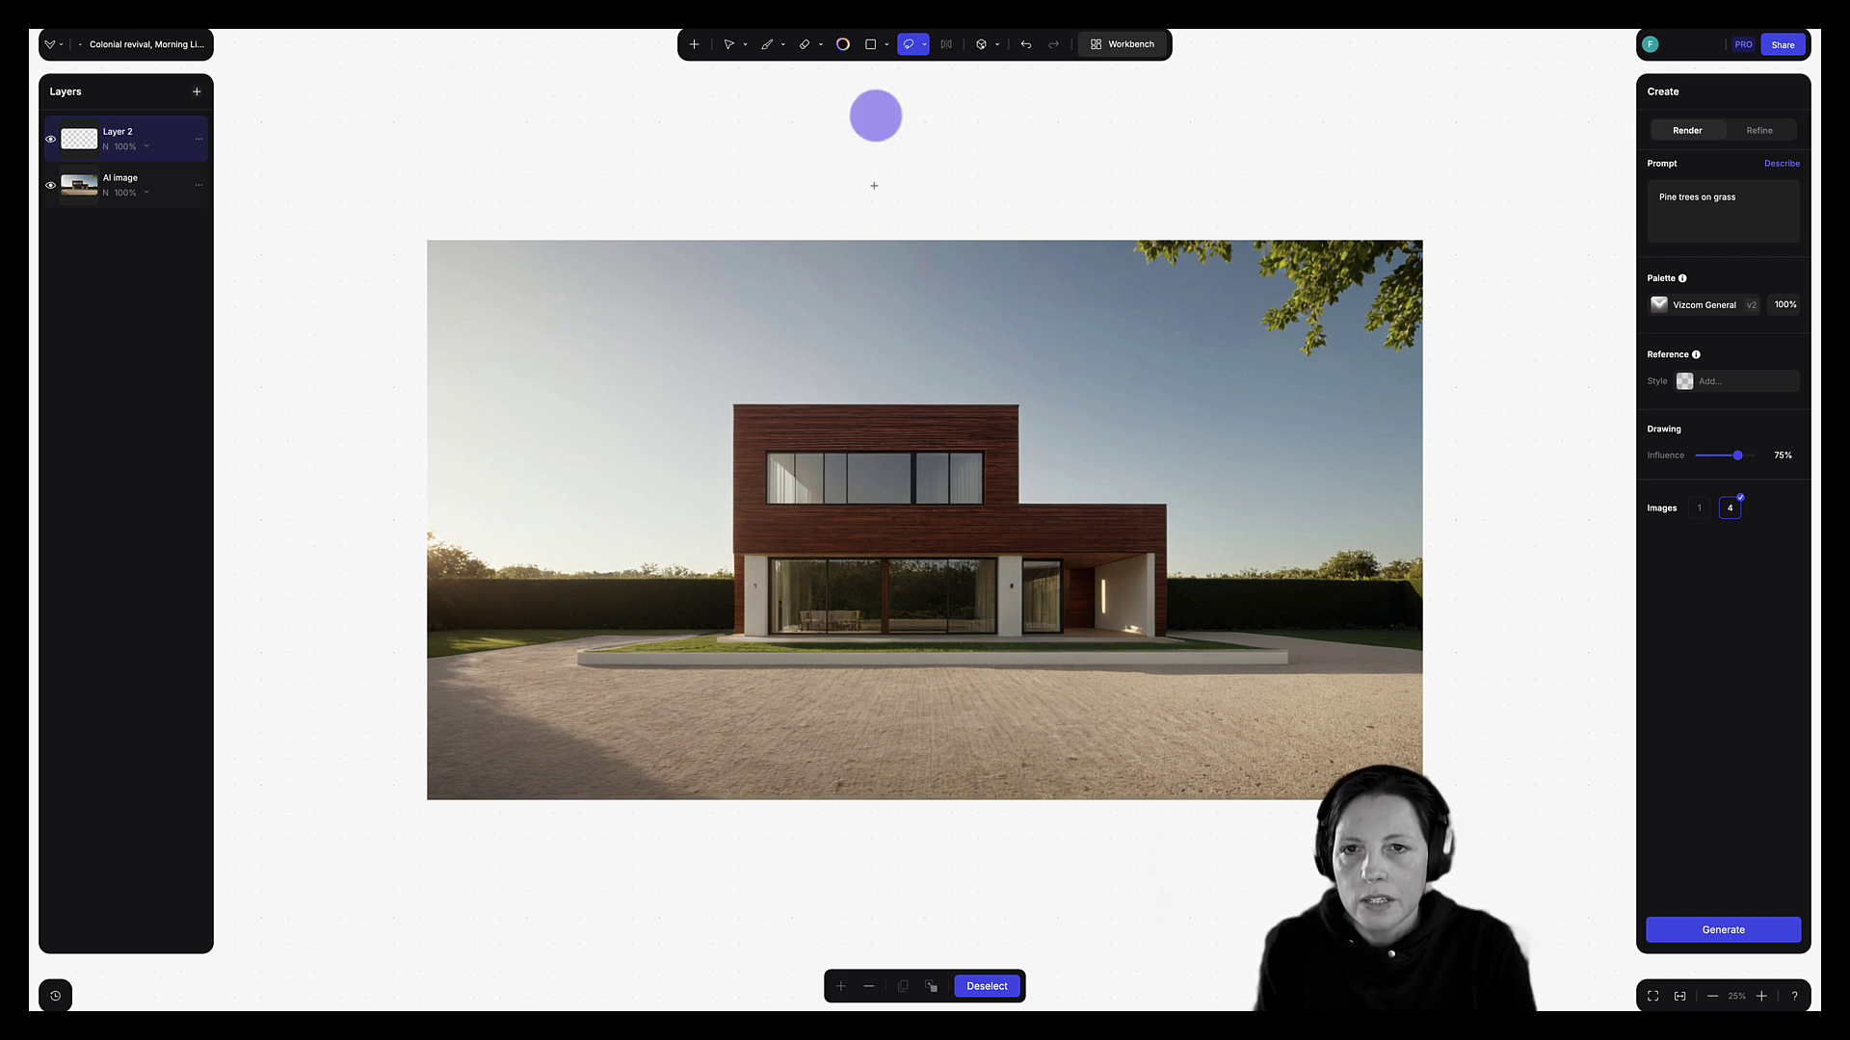
{"action": "left_click", "coordinate": [845, 48]}
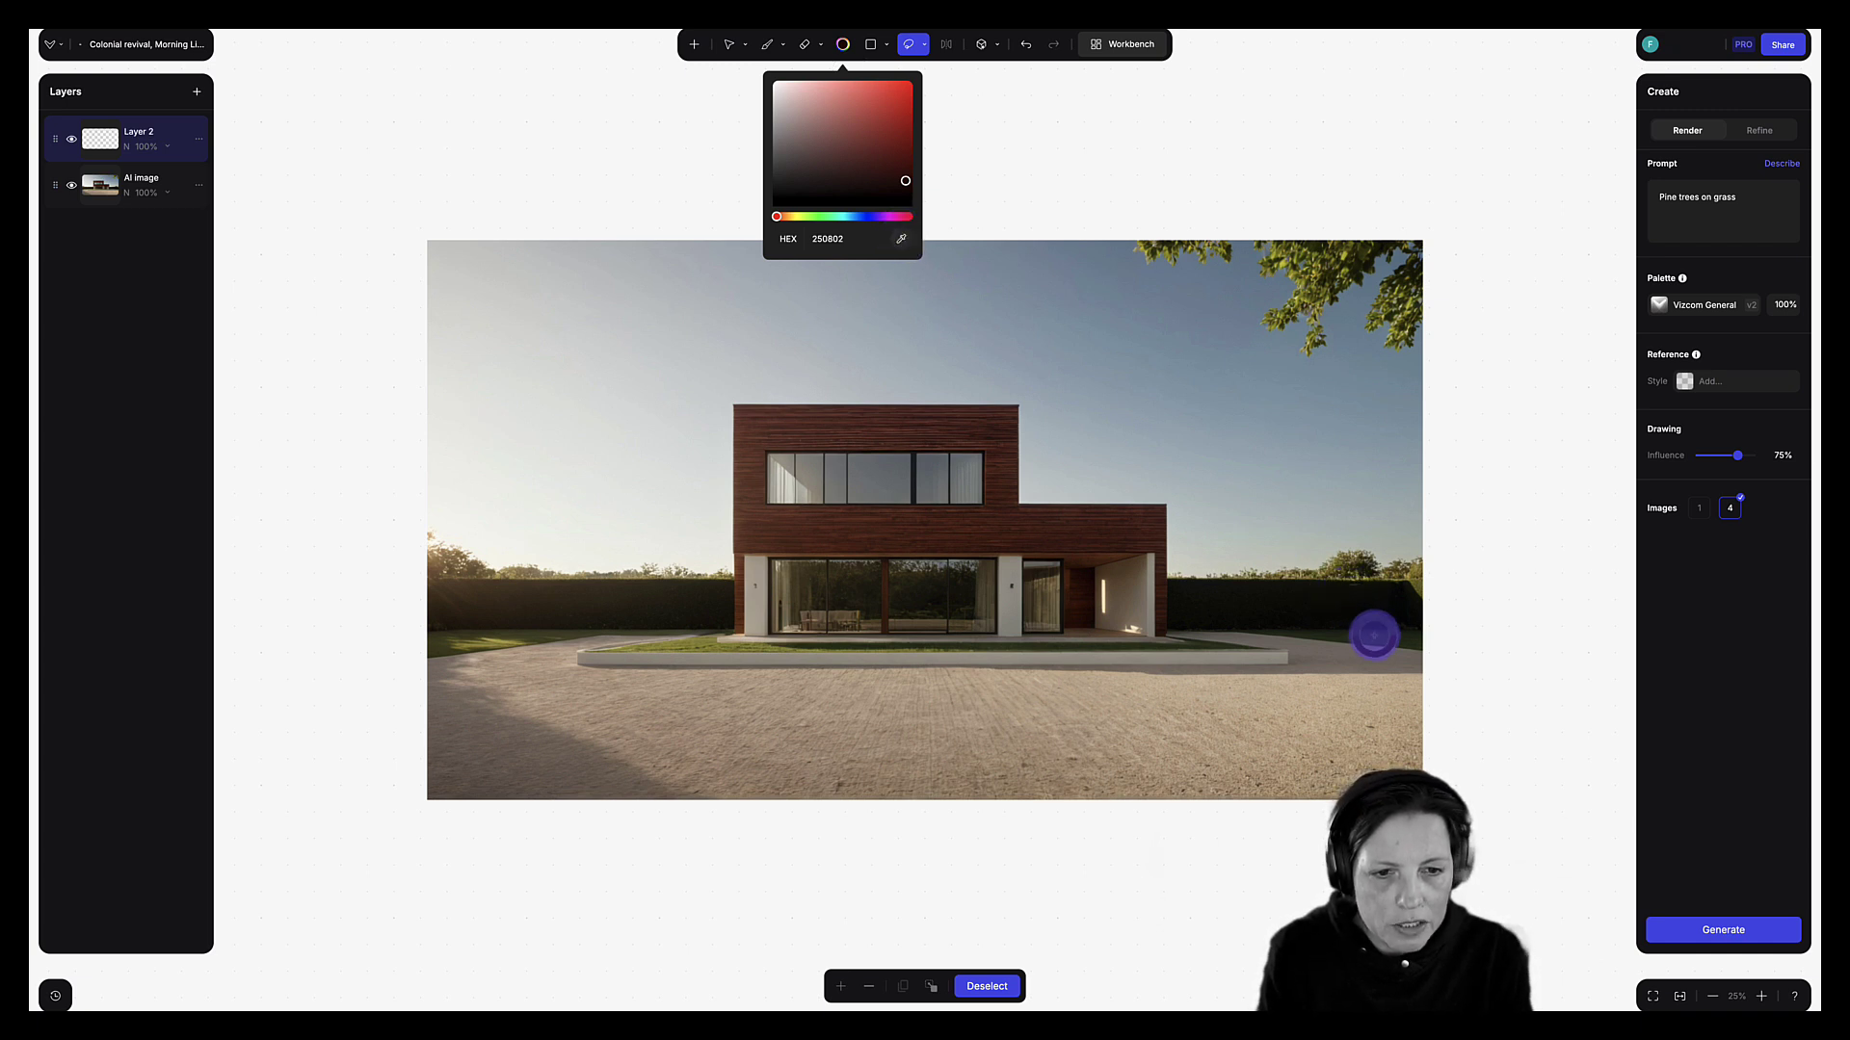
{"action": "left_click", "coordinate": [1374, 635]}
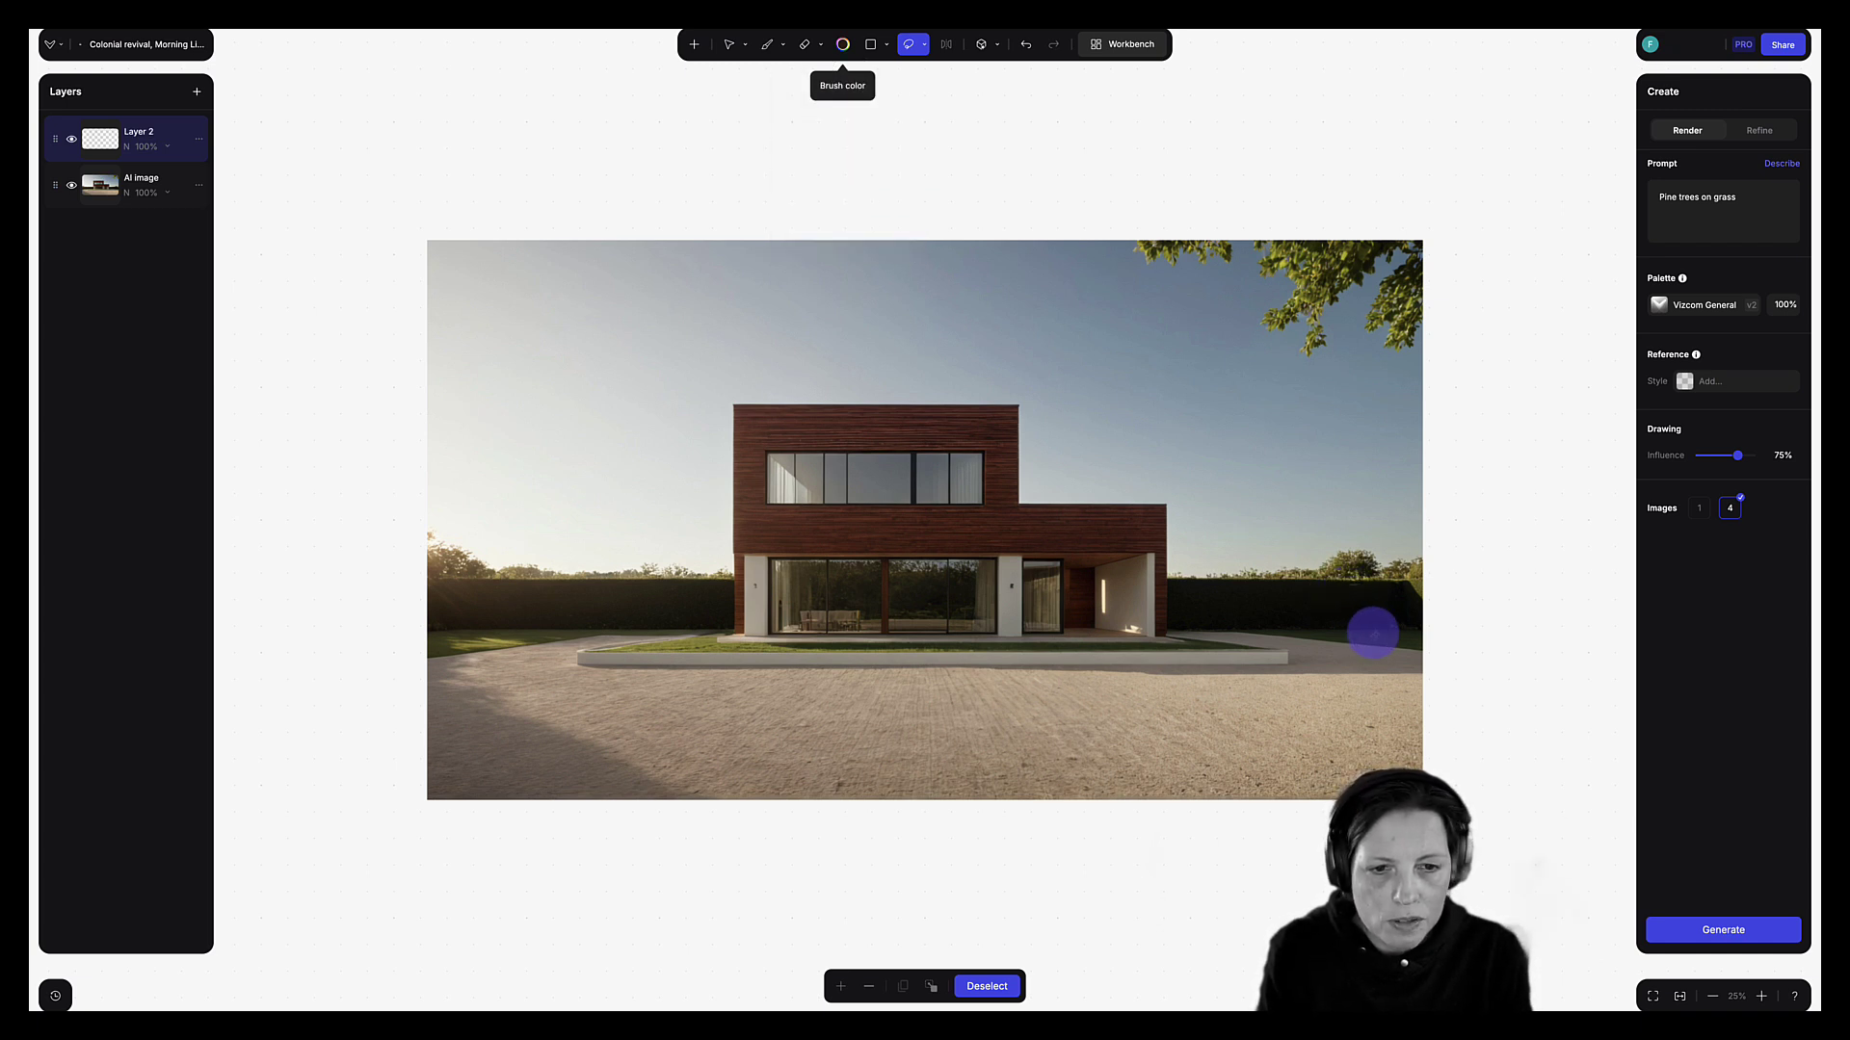
Switch to the Brush tool and confirm its 22px size at 100% opacity.
{"action": "left_click", "coordinate": [771, 48]}
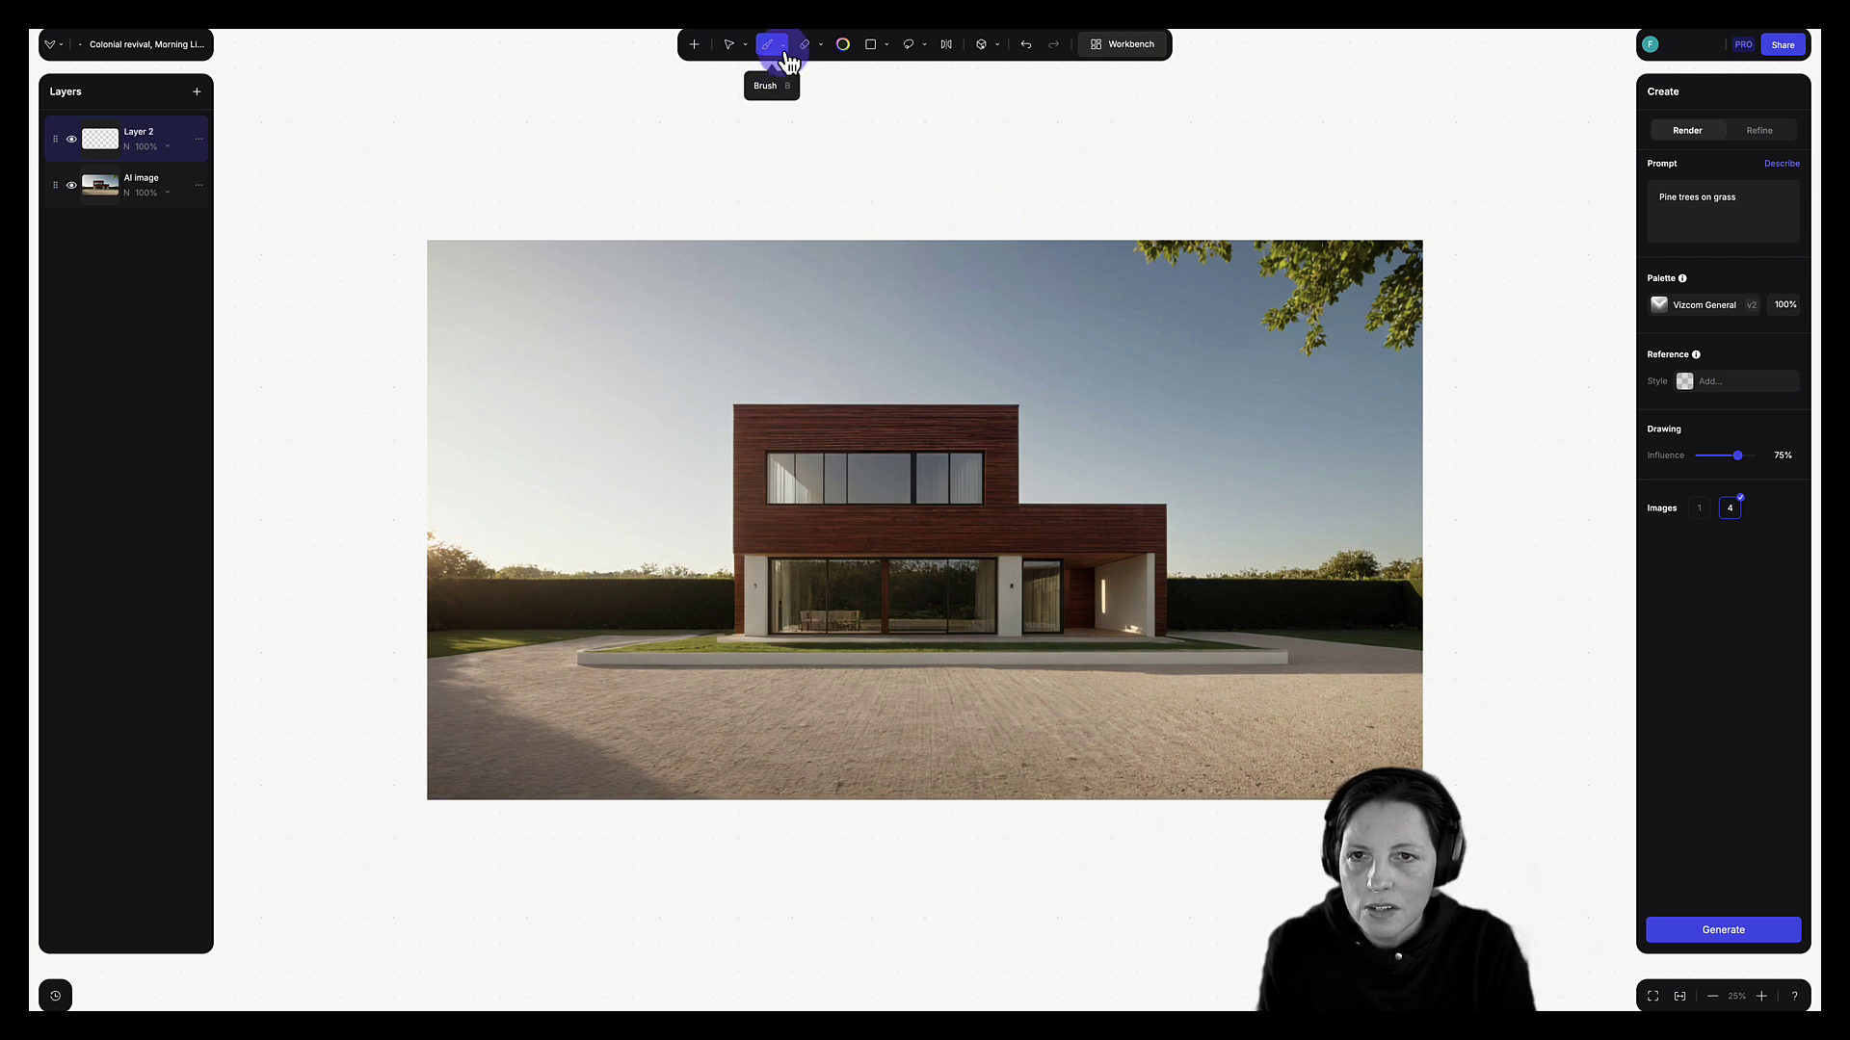
{"action": "left_click", "coordinate": [771, 45]}
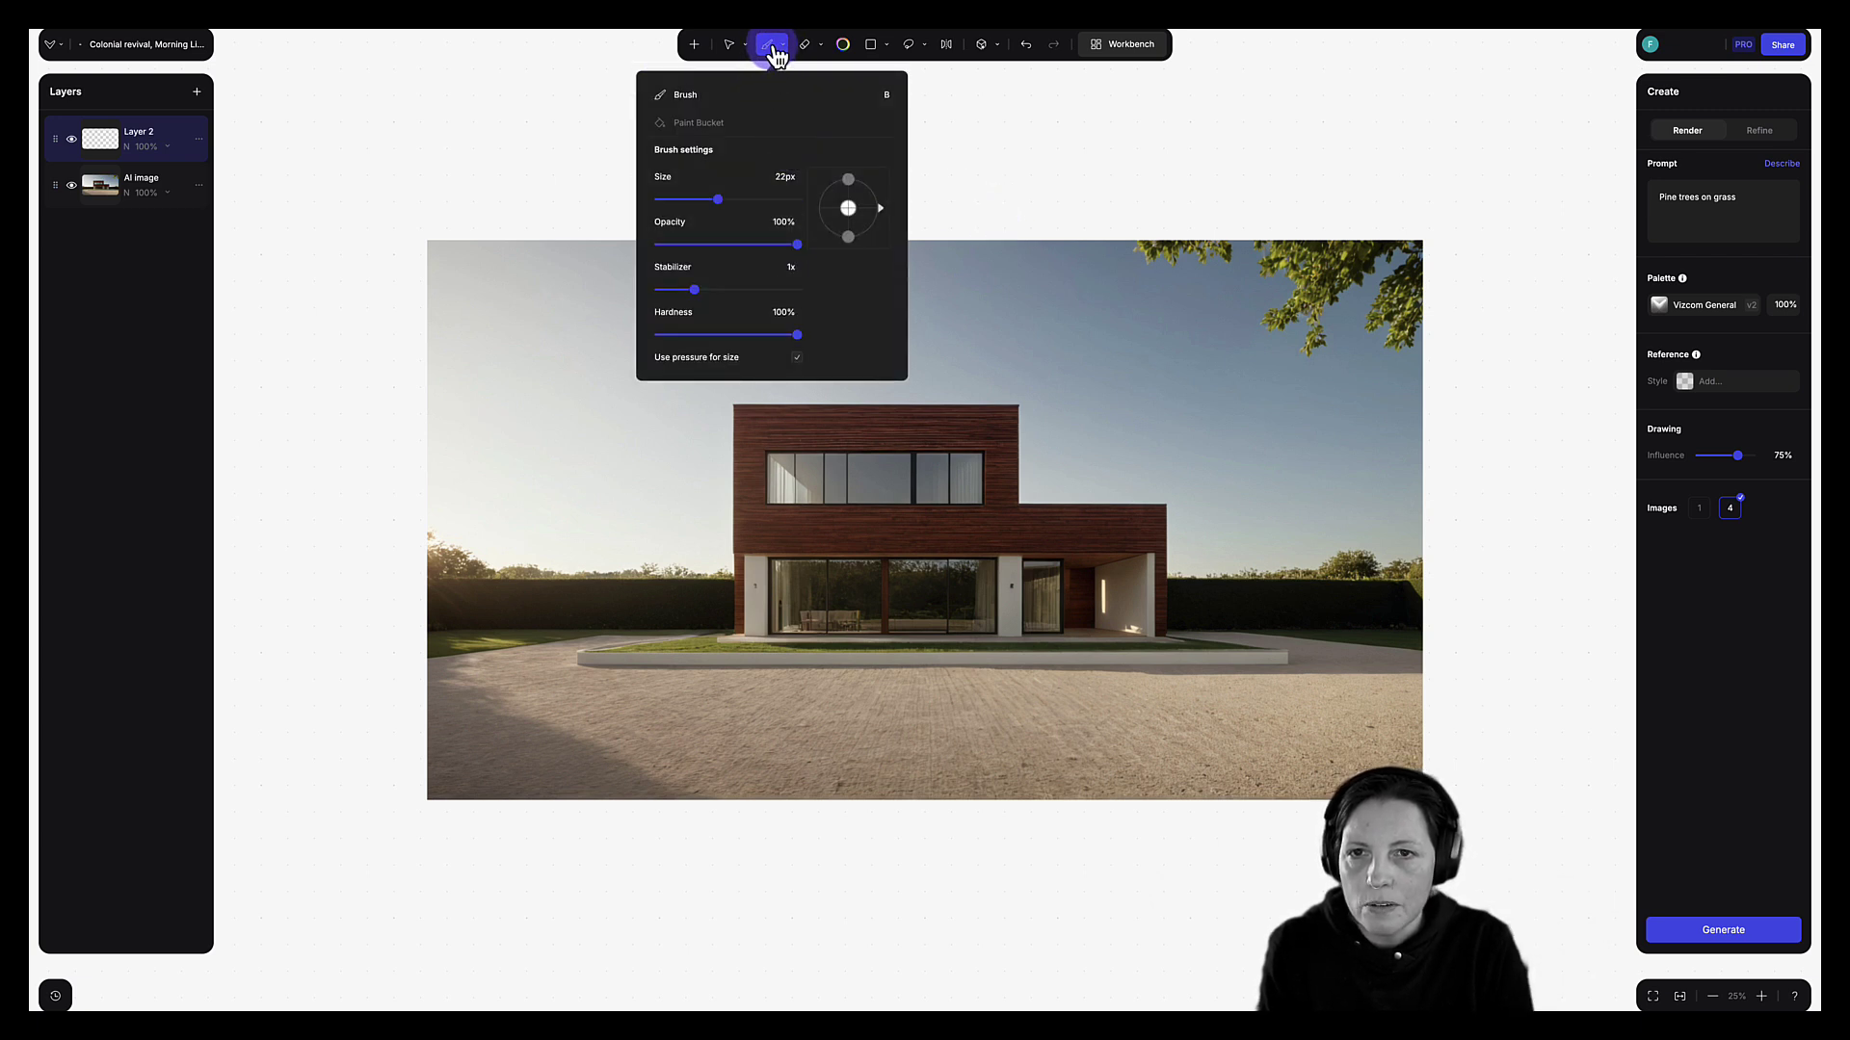
{"action": "left_click", "coordinate": [773, 50]}
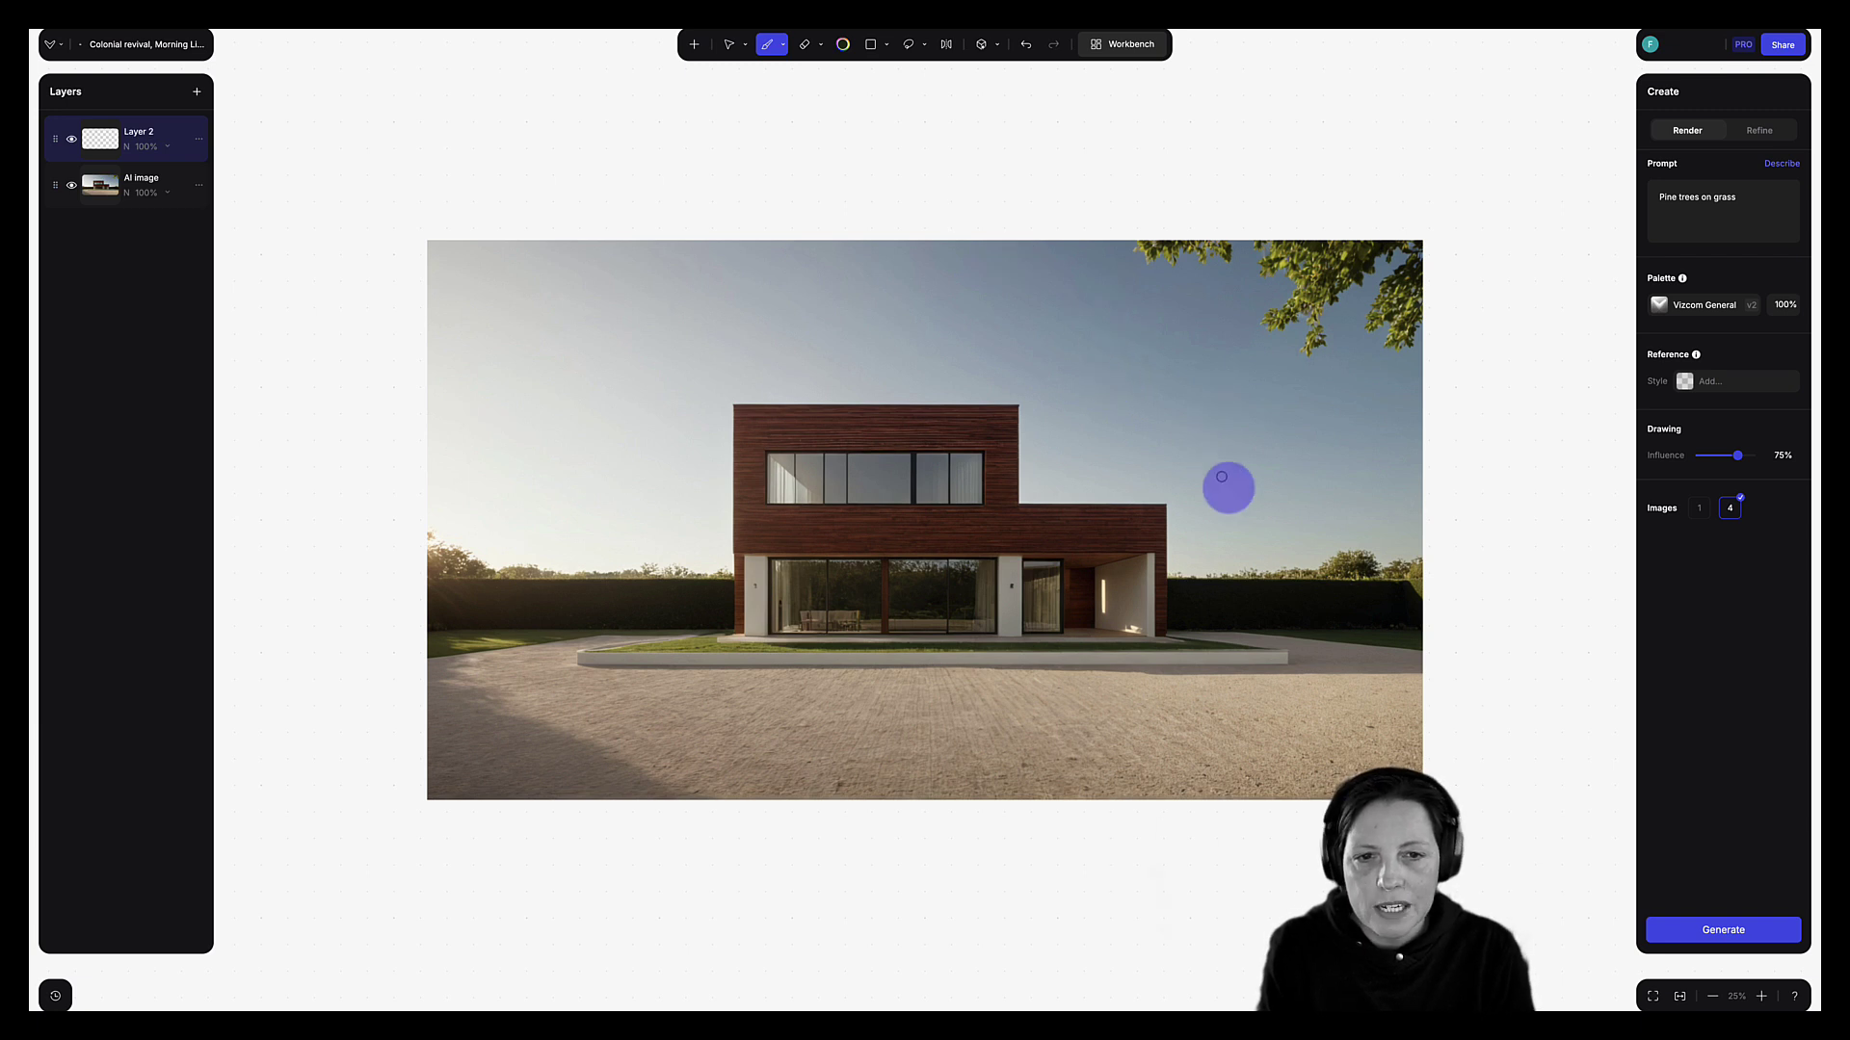
Paint six dark cypress-shaped tree silhouettes right of the house, then change the brush colour.
{"action": "mouse_move", "coordinate": [1222, 477]}
{"action": "left_mouse_down"}
{"action": "mouse_move", "coordinate": [1228, 515]}
{"action": "mouse_move", "coordinate": [1236, 427]}
{"action": "mouse_move", "coordinate": [1275, 528]}
{"action": "mouse_move", "coordinate": [1194, 484]}
{"action": "mouse_move", "coordinate": [1323, 469]}
{"action": "mouse_move", "coordinate": [1325, 531]}
{"action": "mouse_move", "coordinate": [1393, 539]}
{"action": "left_mouse_up"}
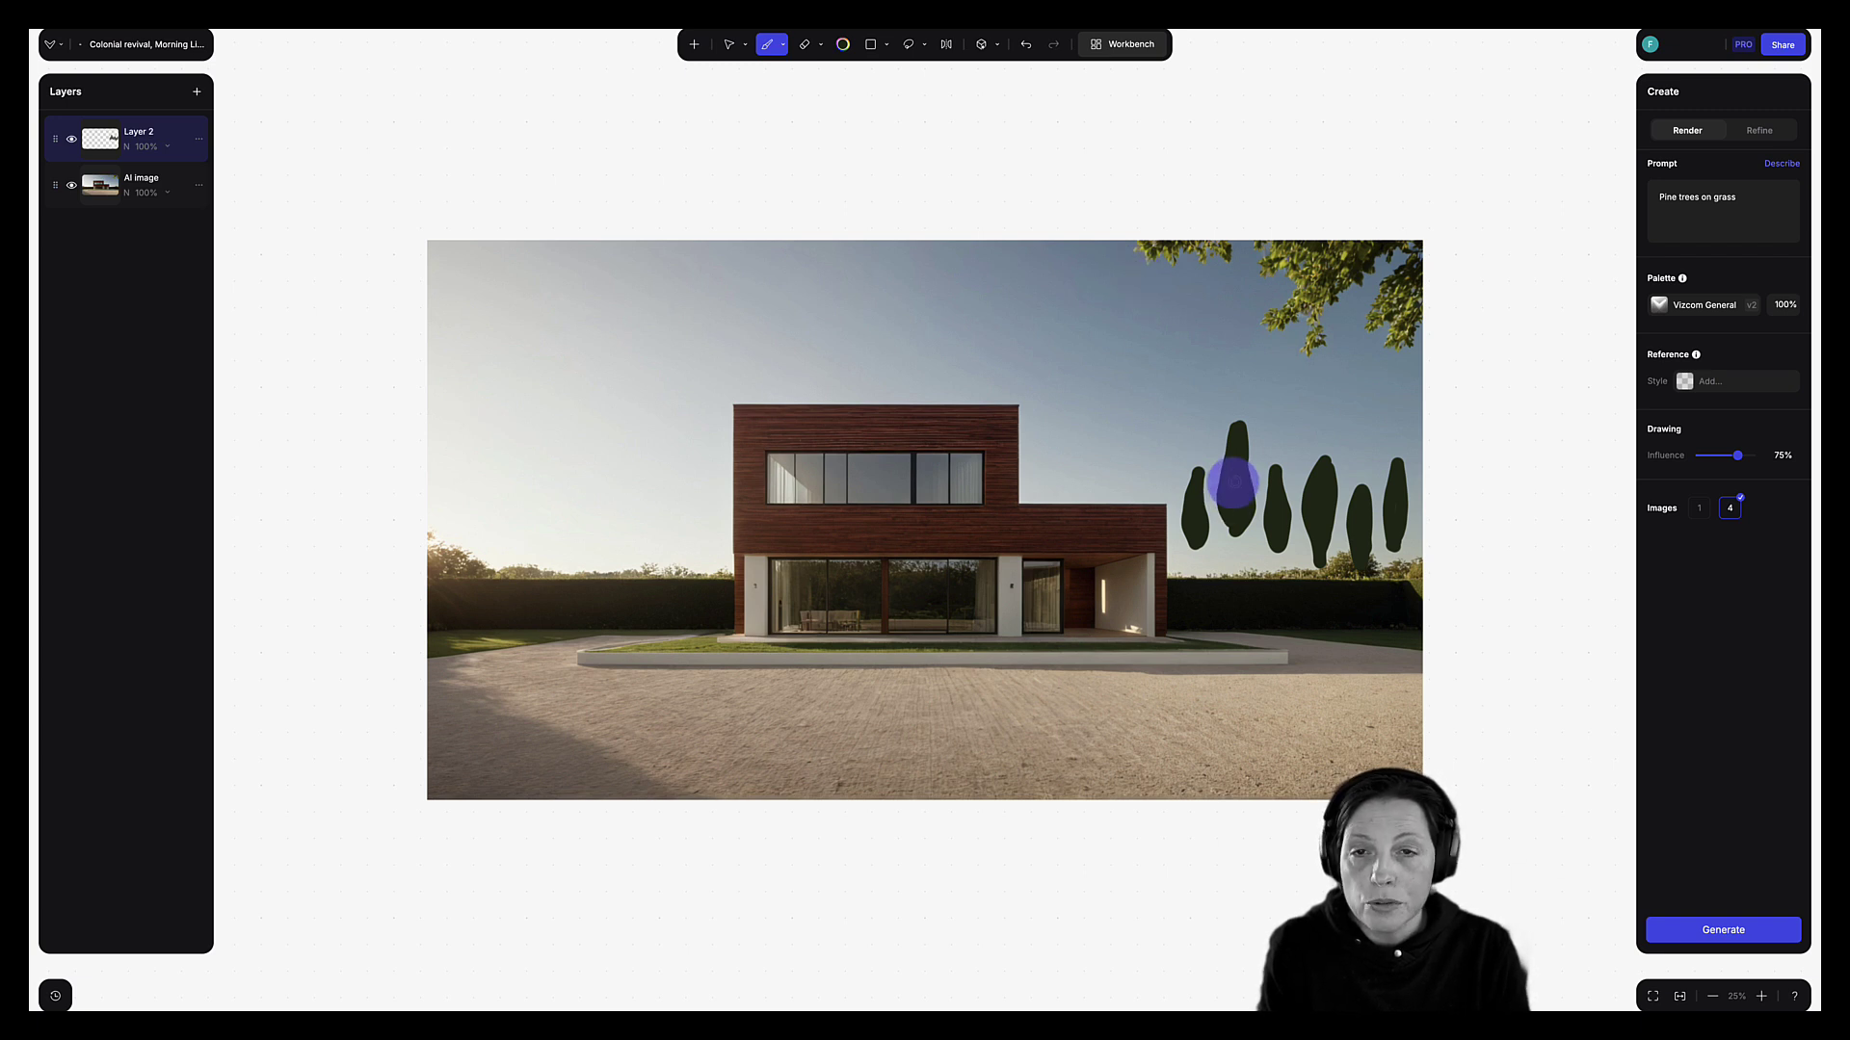
{"action": "left_click", "coordinate": [844, 45]}
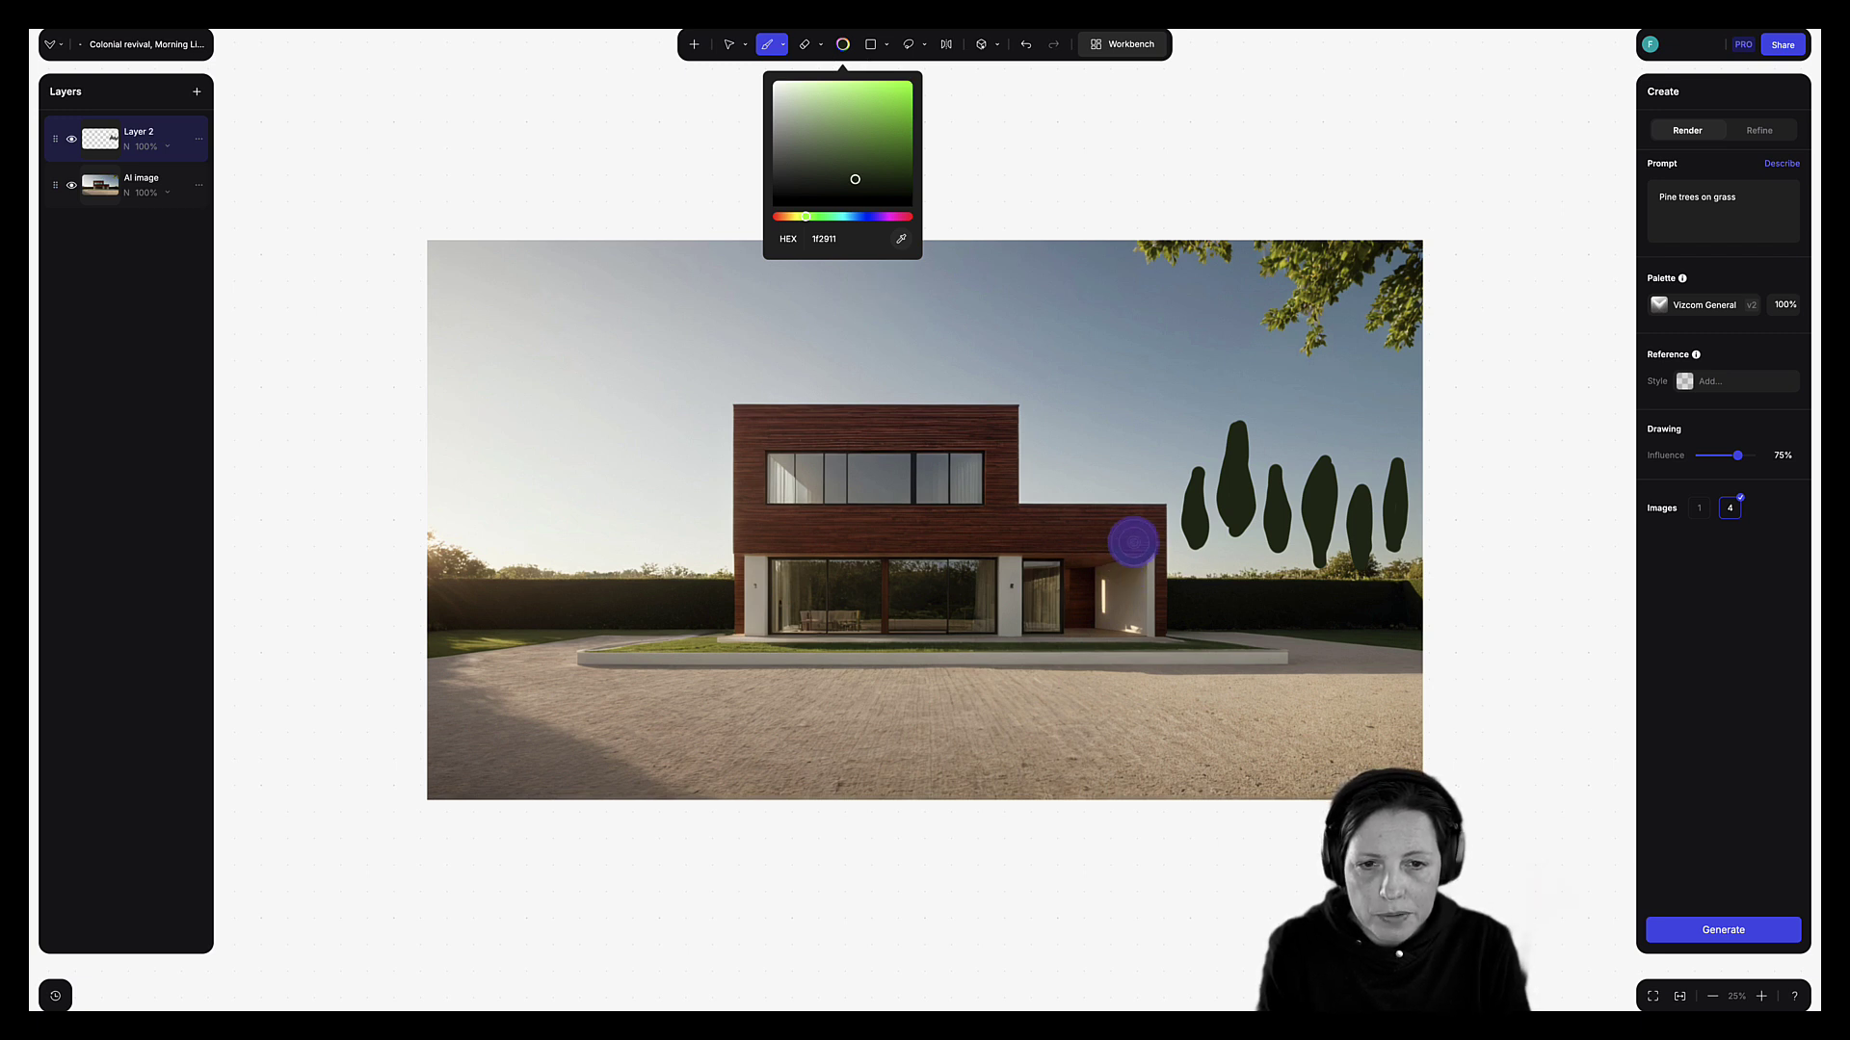
{"action": "key", "text": "Escape"}
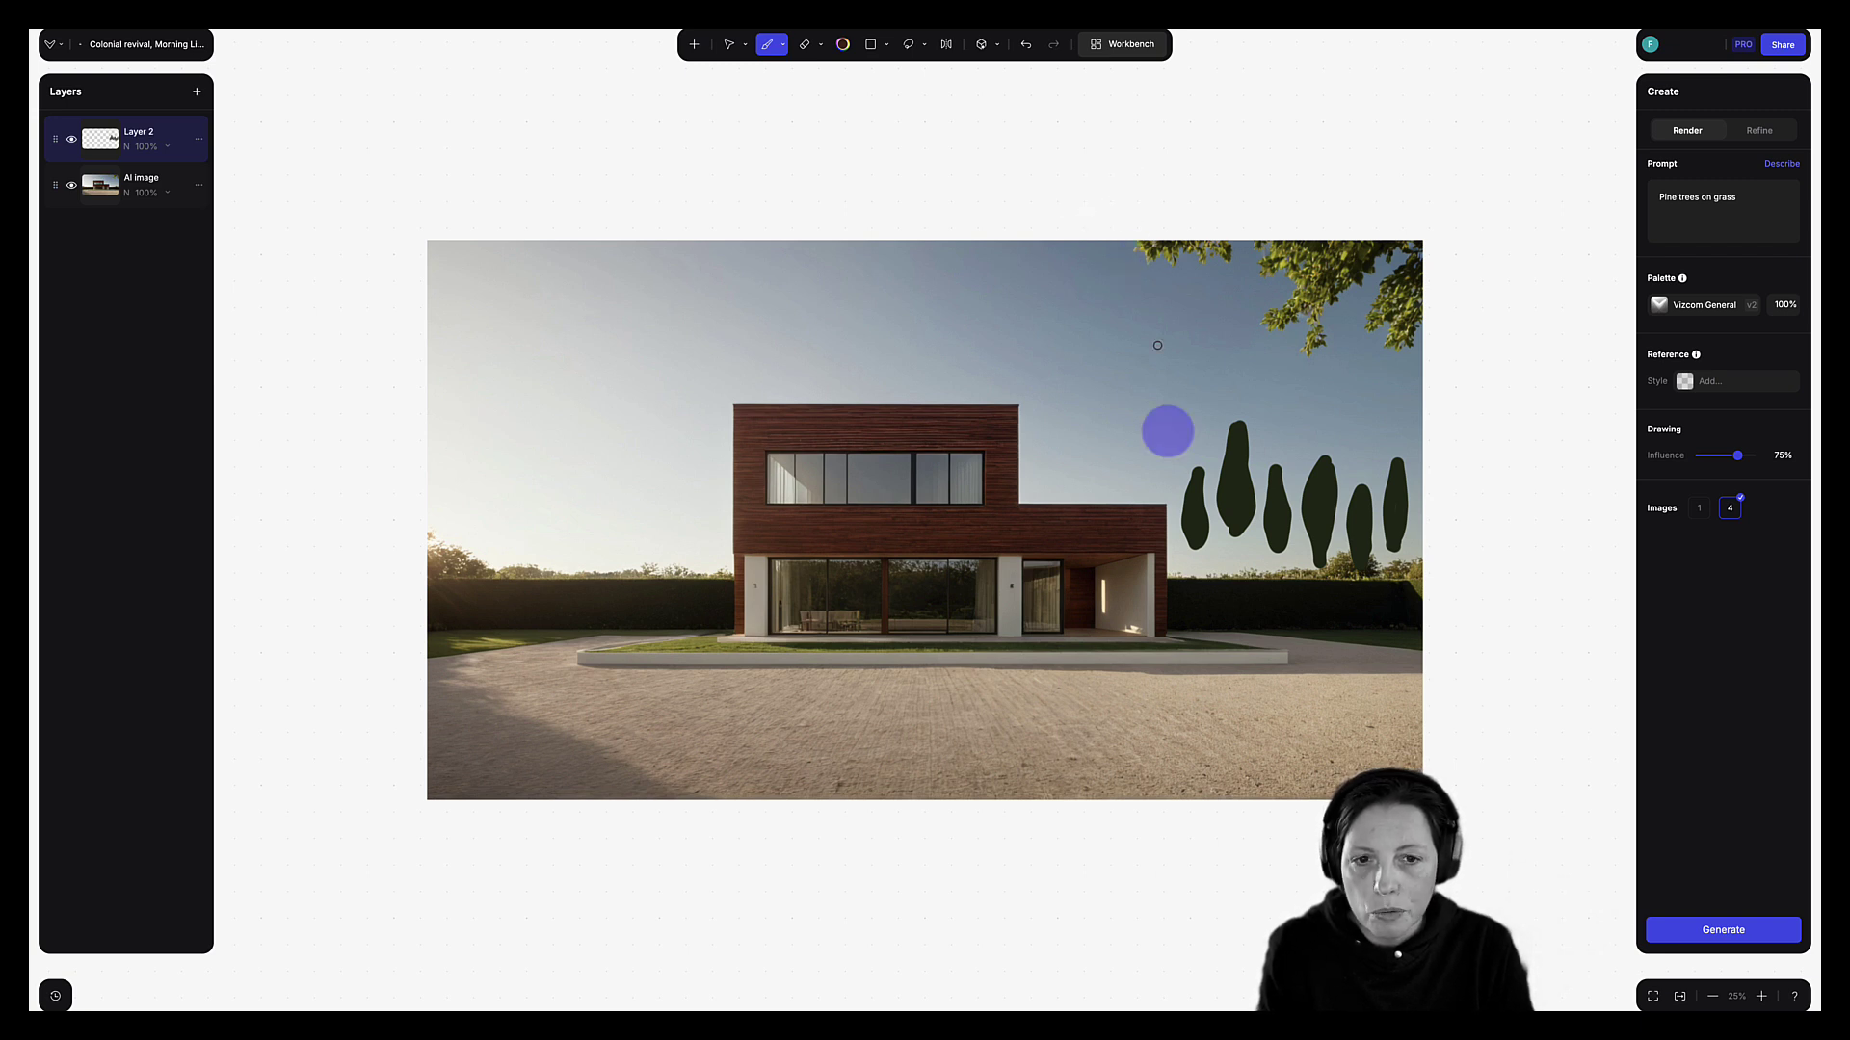
Paint a trunk under each of the six tree silhouettes.
{"action": "mouse_move", "coordinate": [1197, 540]}
{"action": "left_mouse_down"}
{"action": "mouse_move", "coordinate": [1198, 586]}
{"action": "mouse_move", "coordinate": [1197, 626]}
{"action": "left_mouse_up"}
{"action": "mouse_move", "coordinate": [1233, 540]}
{"action": "left_mouse_down"}
{"action": "mouse_move", "coordinate": [1196, 583]}
{"action": "mouse_move", "coordinate": [1234, 623]}
{"action": "mouse_move", "coordinate": [1277, 631]}
{"action": "left_mouse_up"}
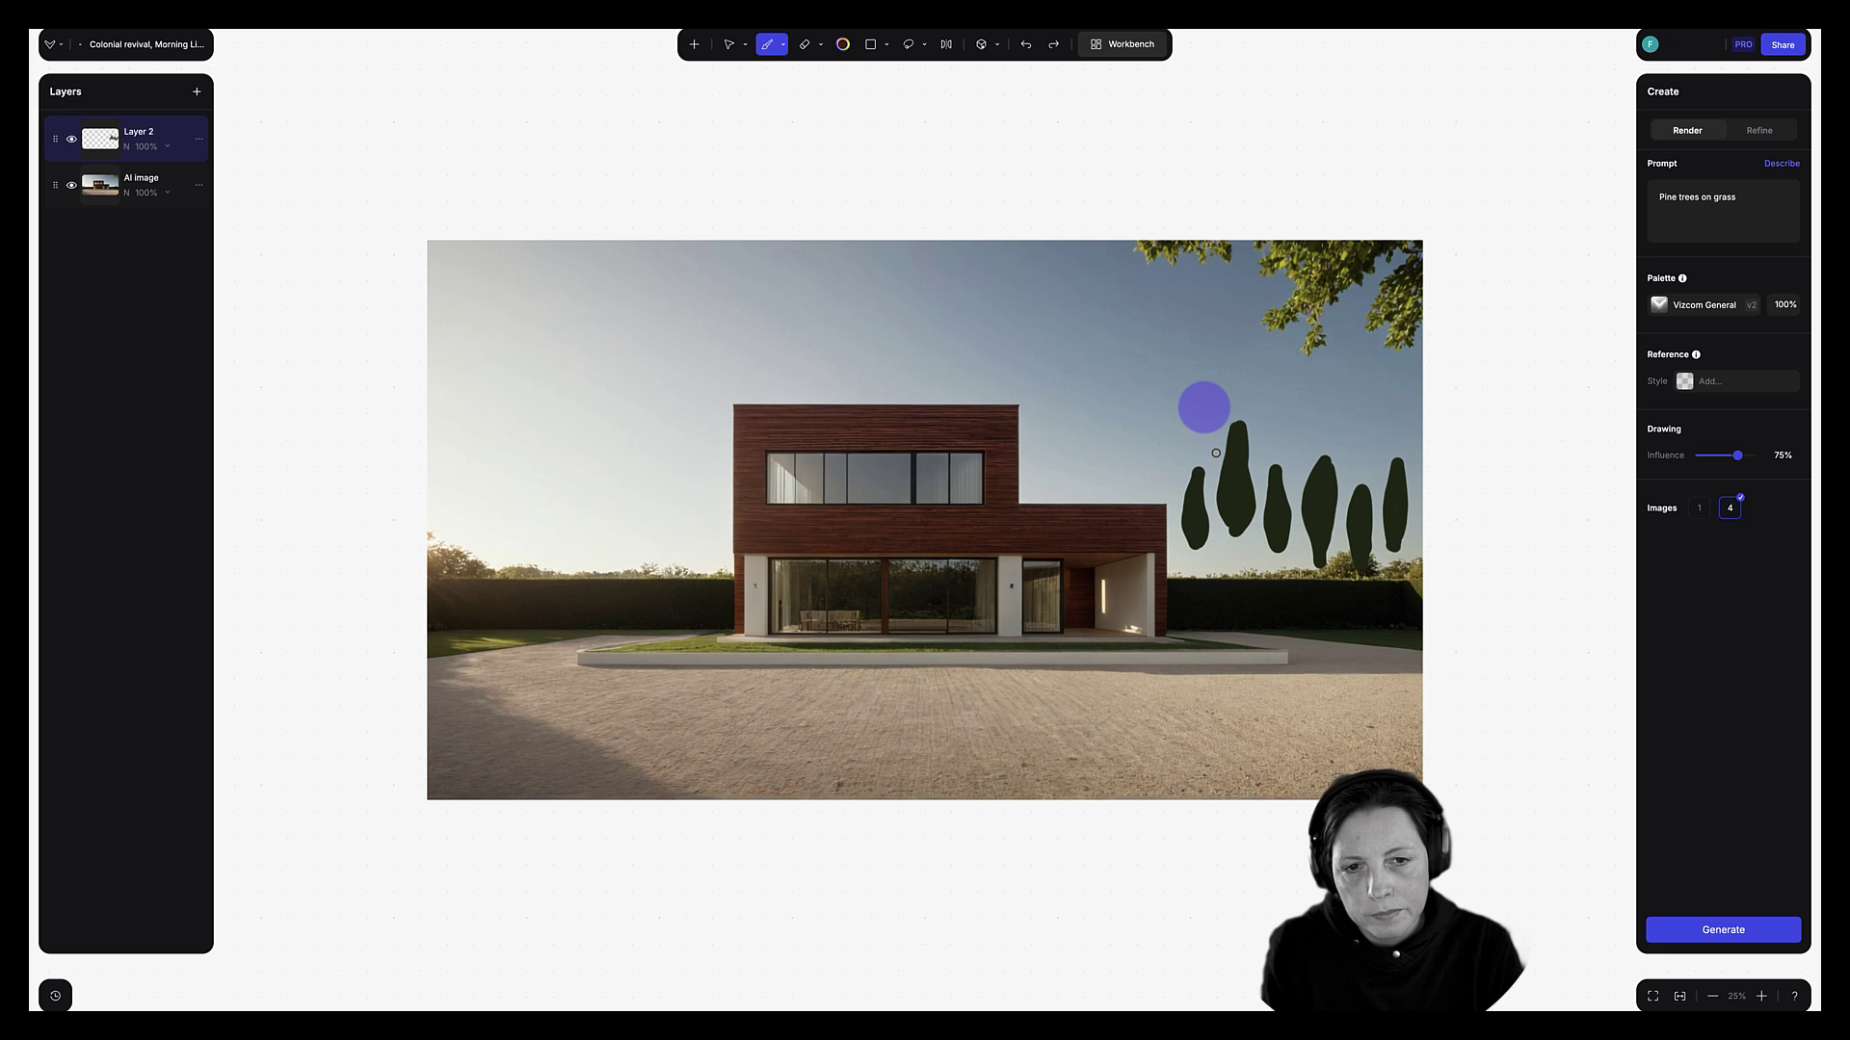
{"action": "left_click_drag", "start_coordinate": [1318, 559], "coordinate": [1320, 636]}
{"action": "left_click_drag", "start_coordinate": [1358, 563], "coordinate": [1357, 638]}
{"action": "left_click_drag", "start_coordinate": [1393, 569], "coordinate": [1392, 636]}
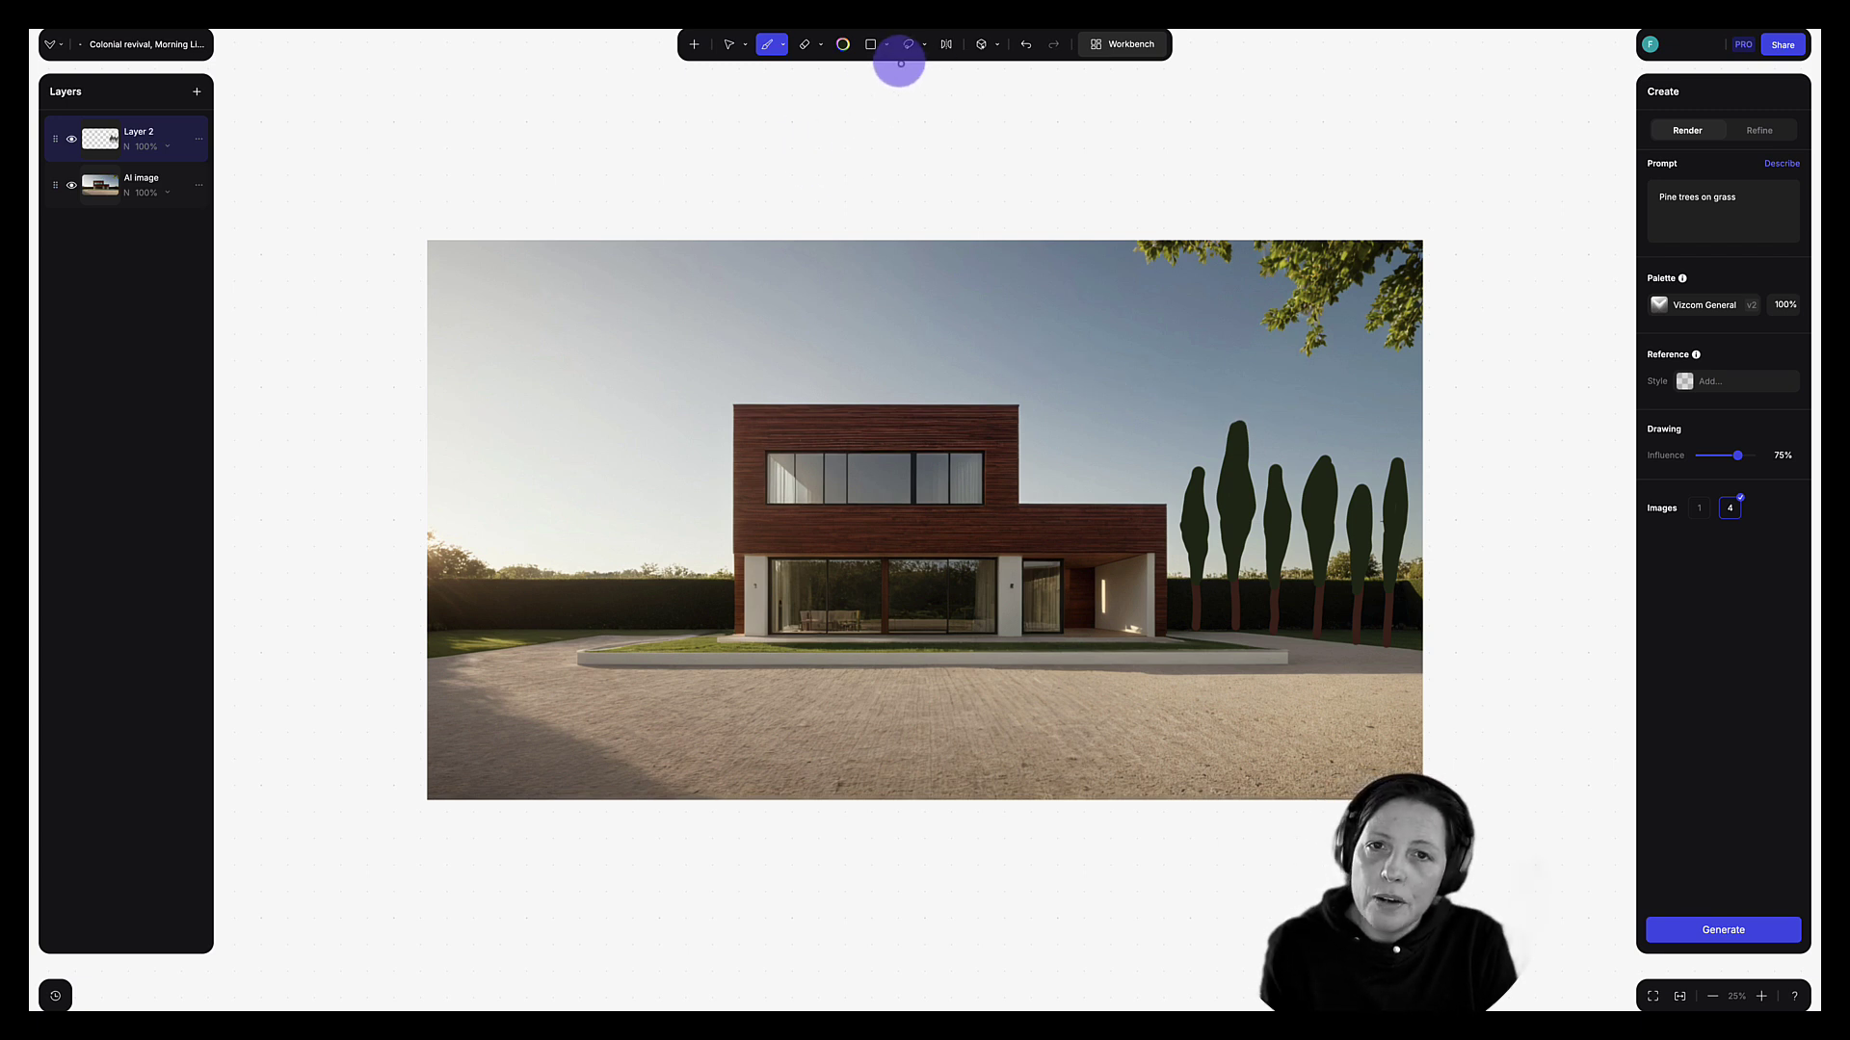
Lasso the painted trees, generate them with prompt 'Pine trees on grass', and add the result as a layer.
{"action": "left_click", "coordinate": [910, 54]}
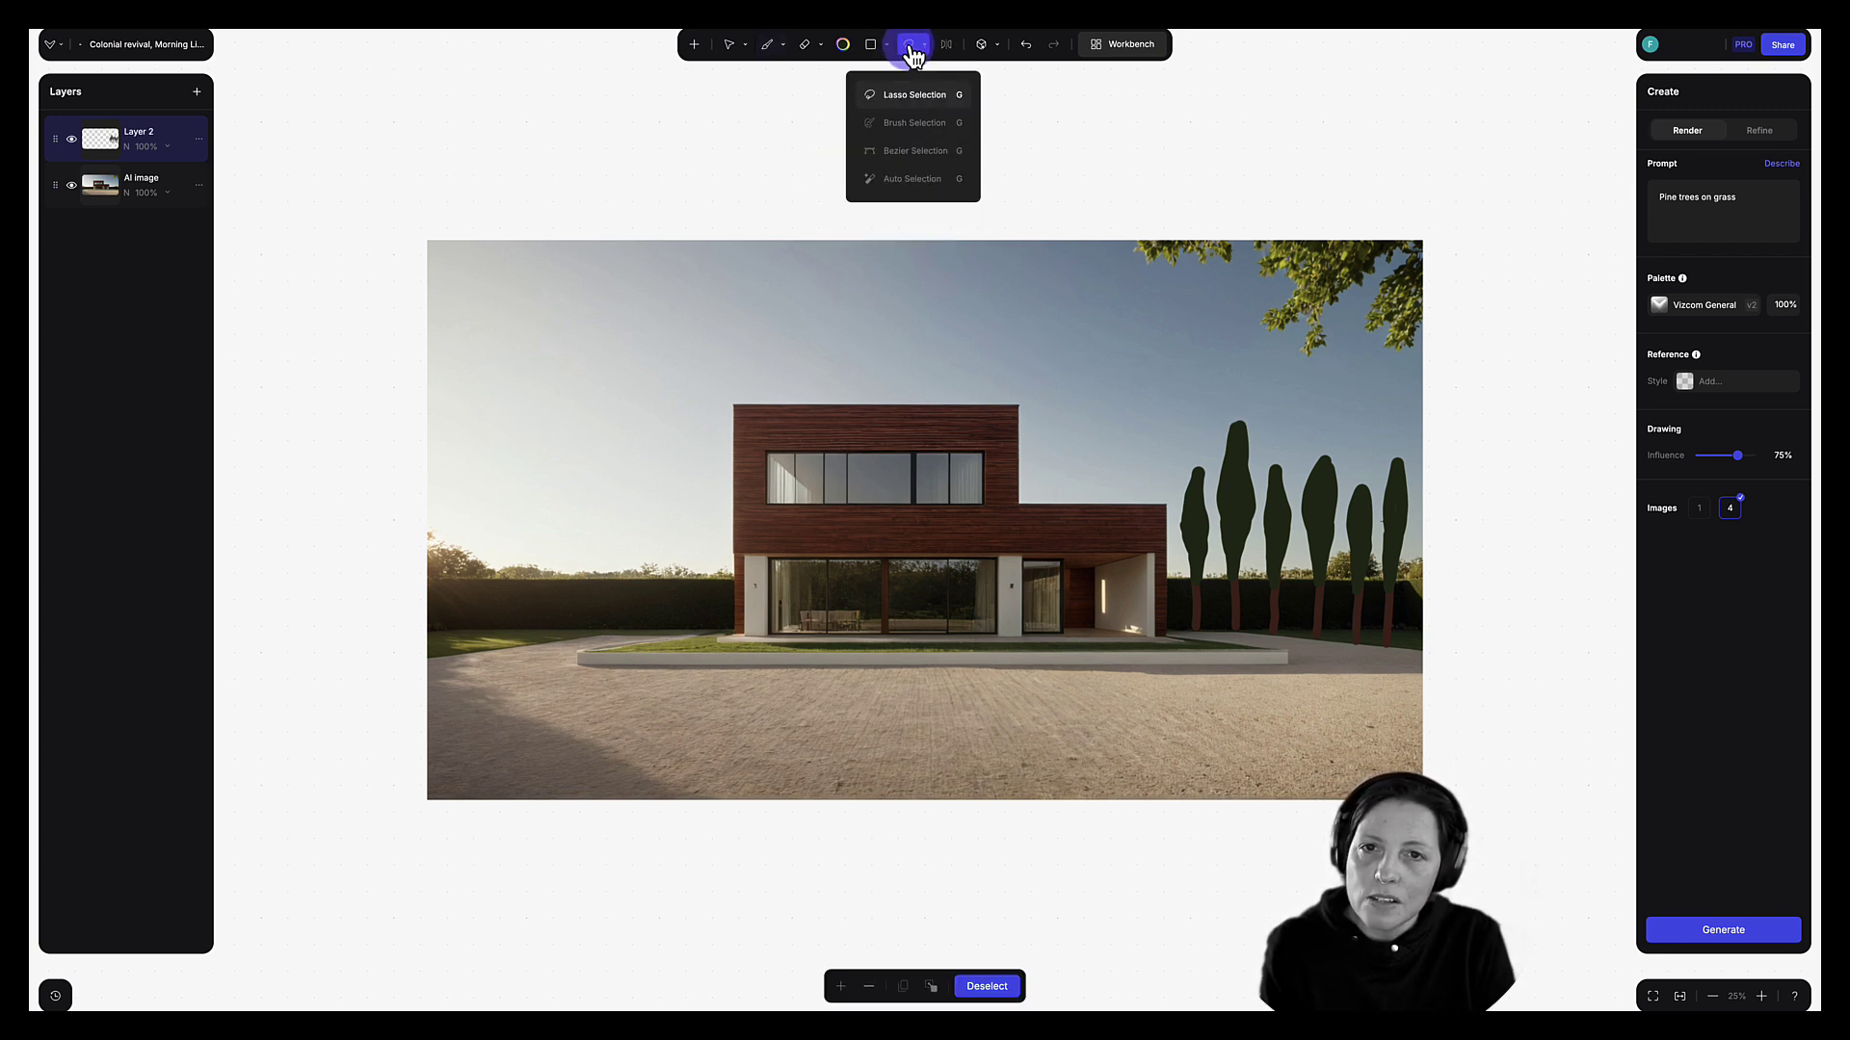
{"action": "mouse_move", "coordinate": [1170, 487]}
{"action": "left_mouse_down"}
{"action": "mouse_move", "coordinate": [1258, 433]}
{"action": "mouse_move", "coordinate": [1346, 454]}
{"action": "mouse_move", "coordinate": [1391, 442]}
{"action": "mouse_move", "coordinate": [1403, 616]}
{"action": "mouse_move", "coordinate": [1168, 494]}
{"action": "left_mouse_up"}
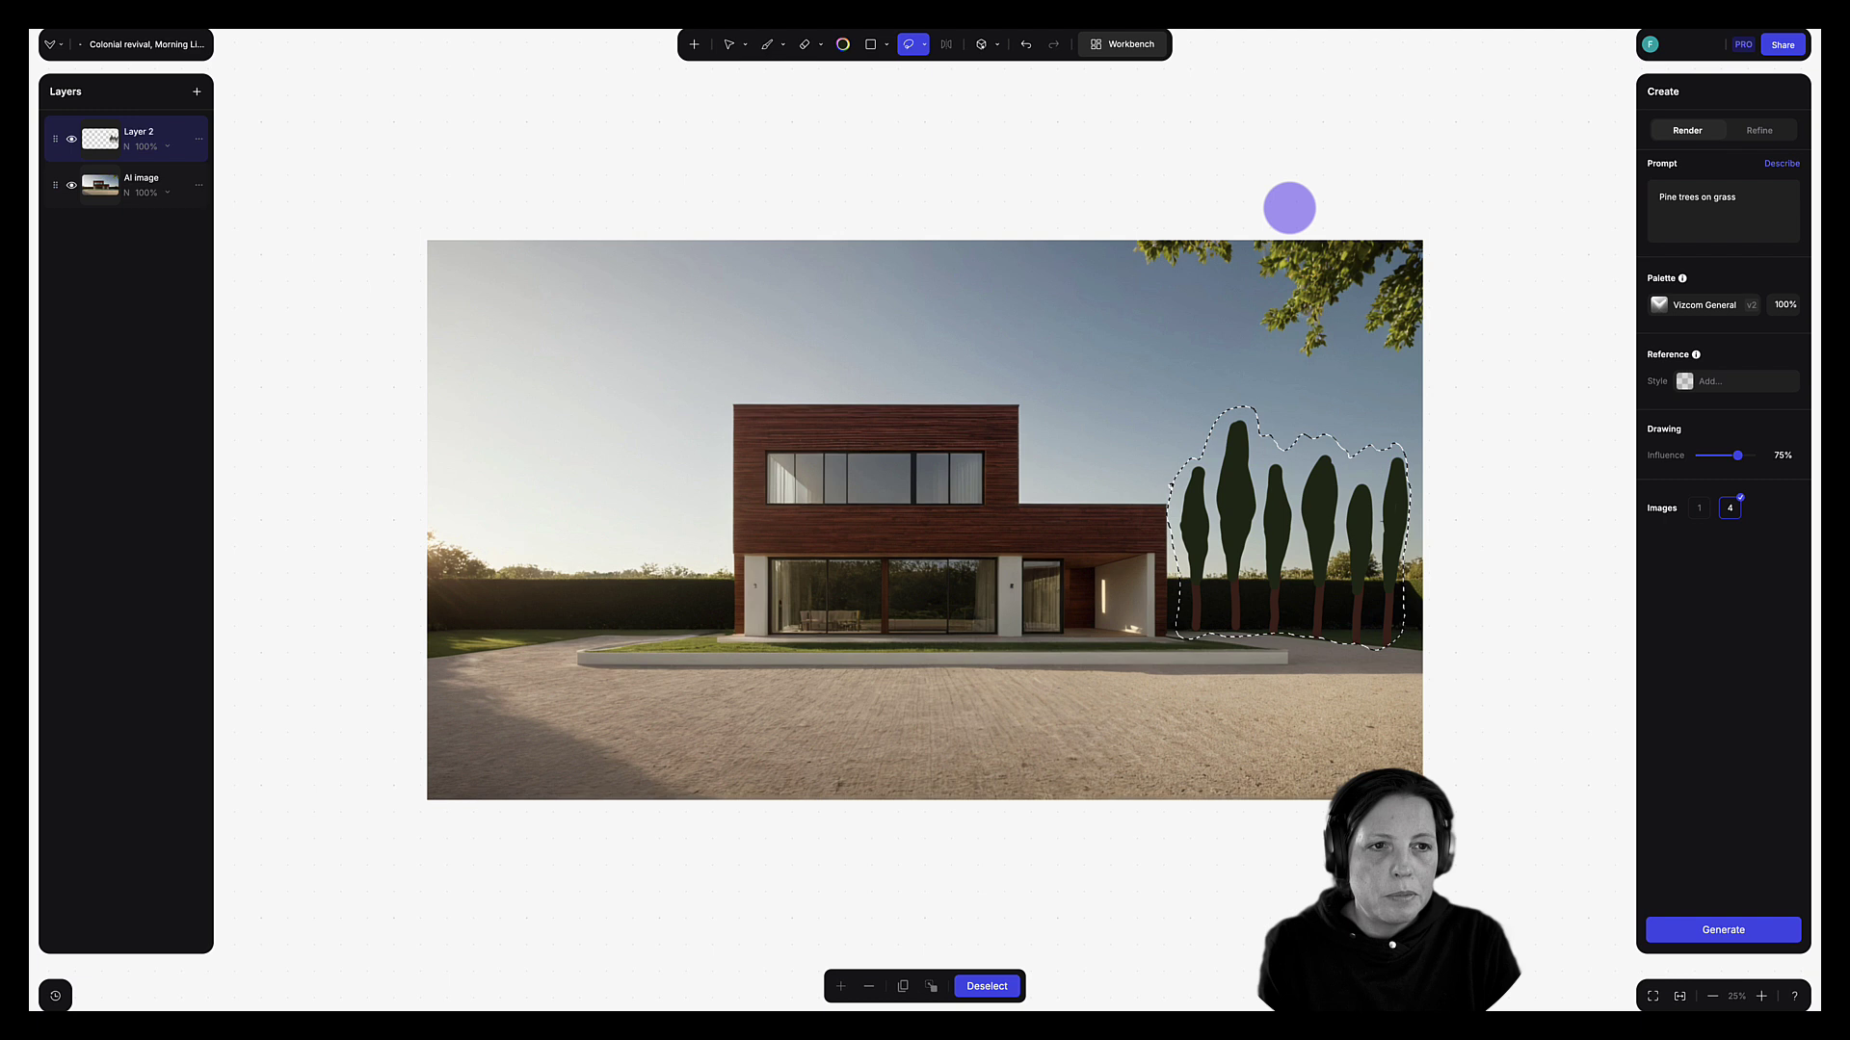
{"action": "left_click", "coordinate": [1744, 204]}
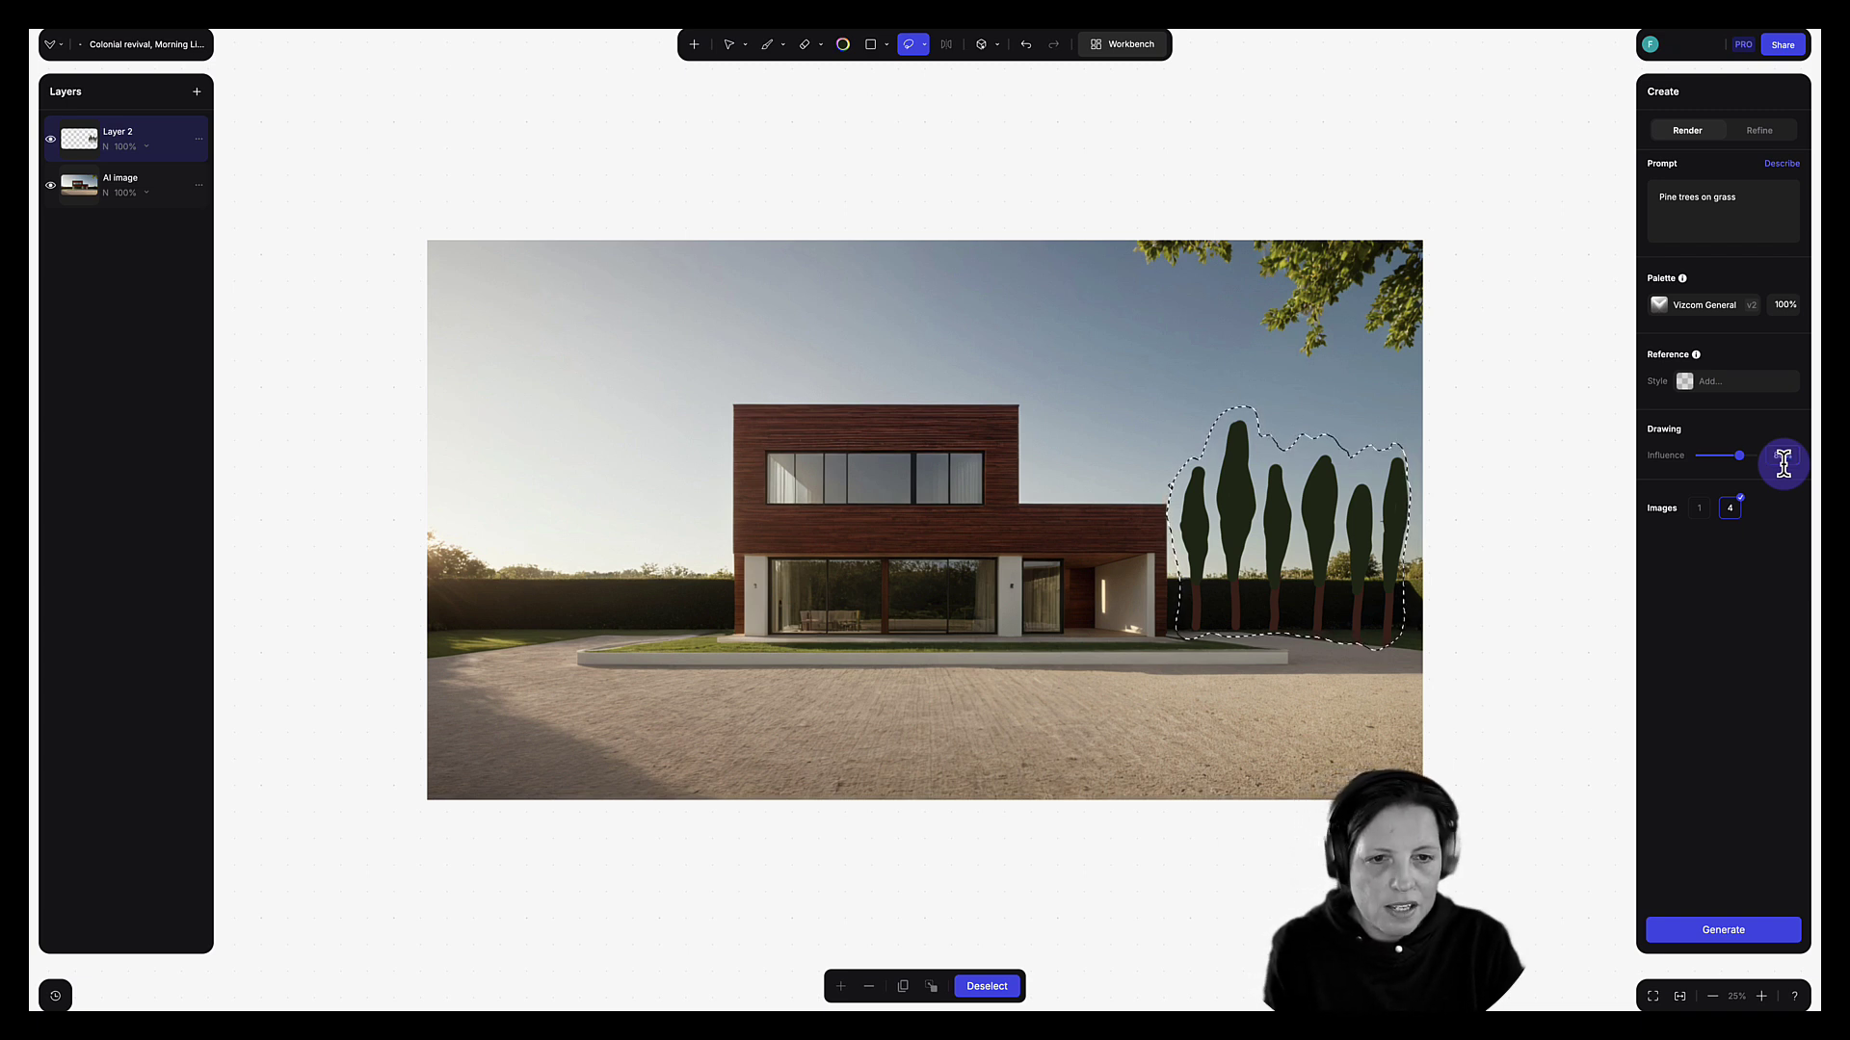
{"action": "left_click", "coordinate": [987, 998]}
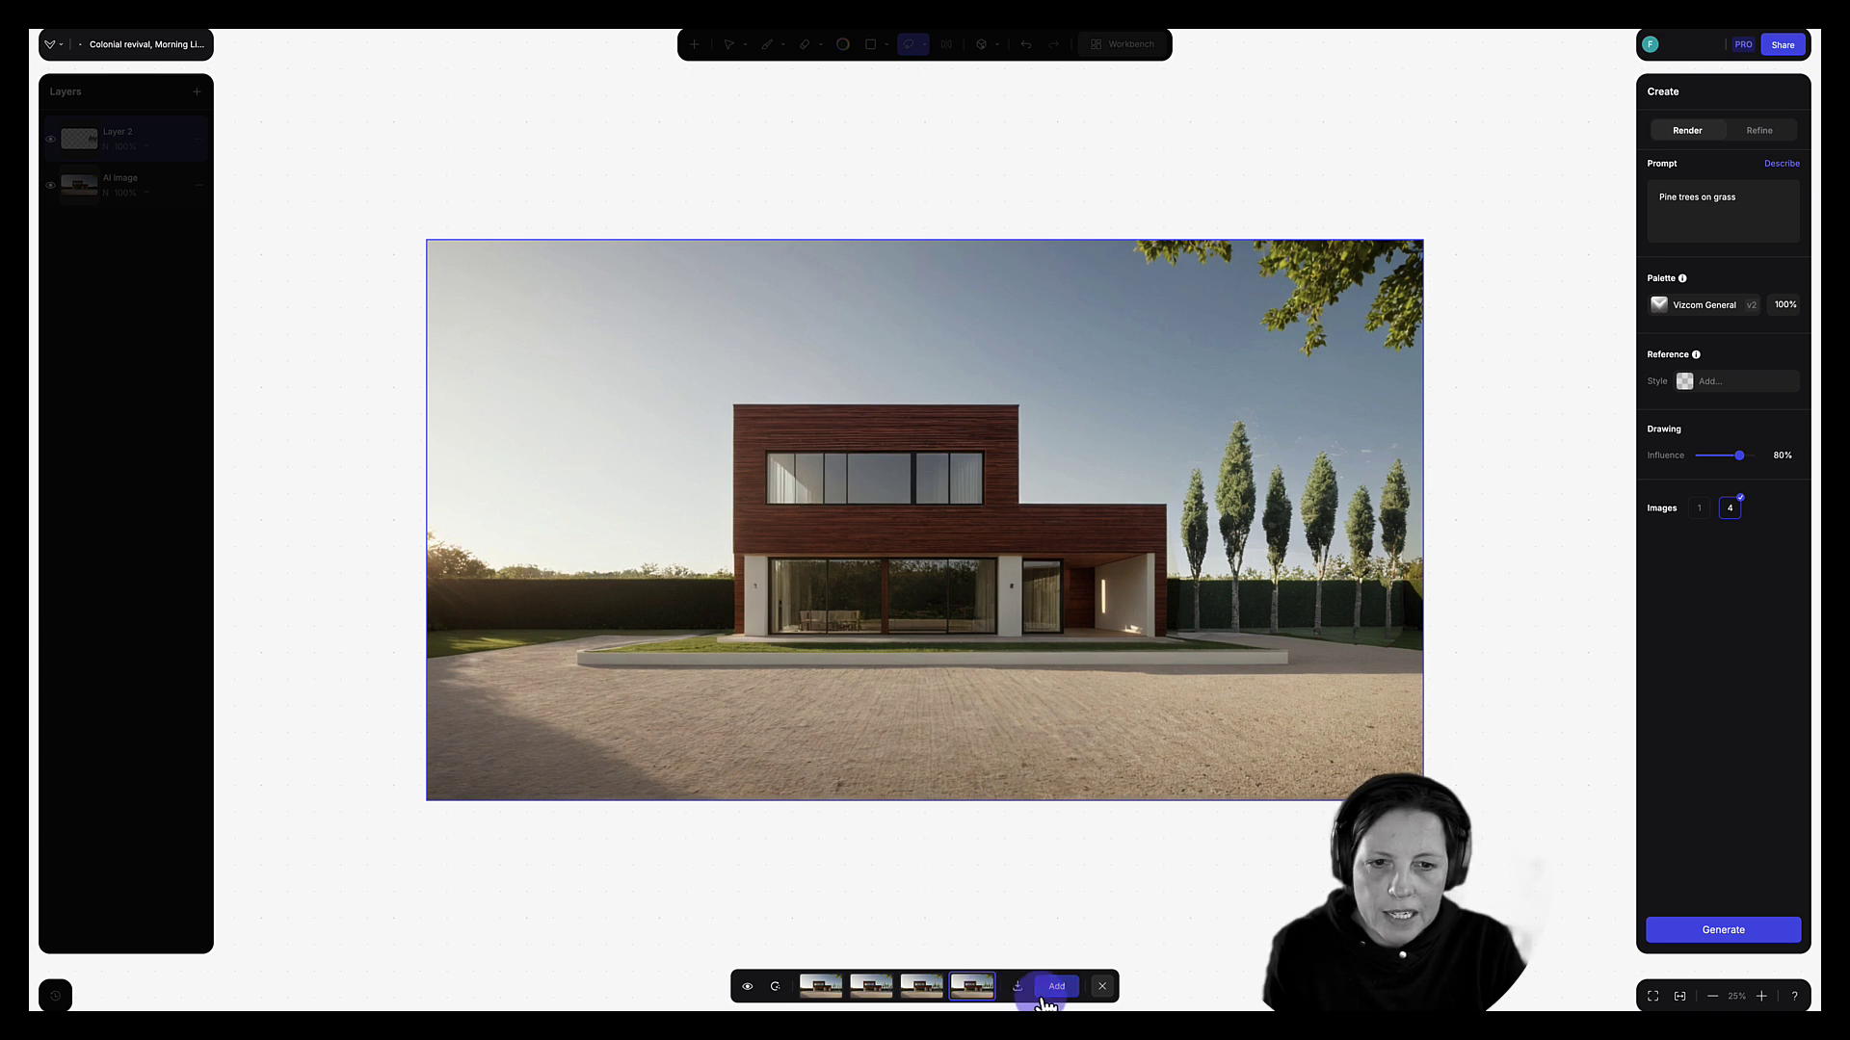
{"action": "left_click", "coordinate": [1053, 992]}
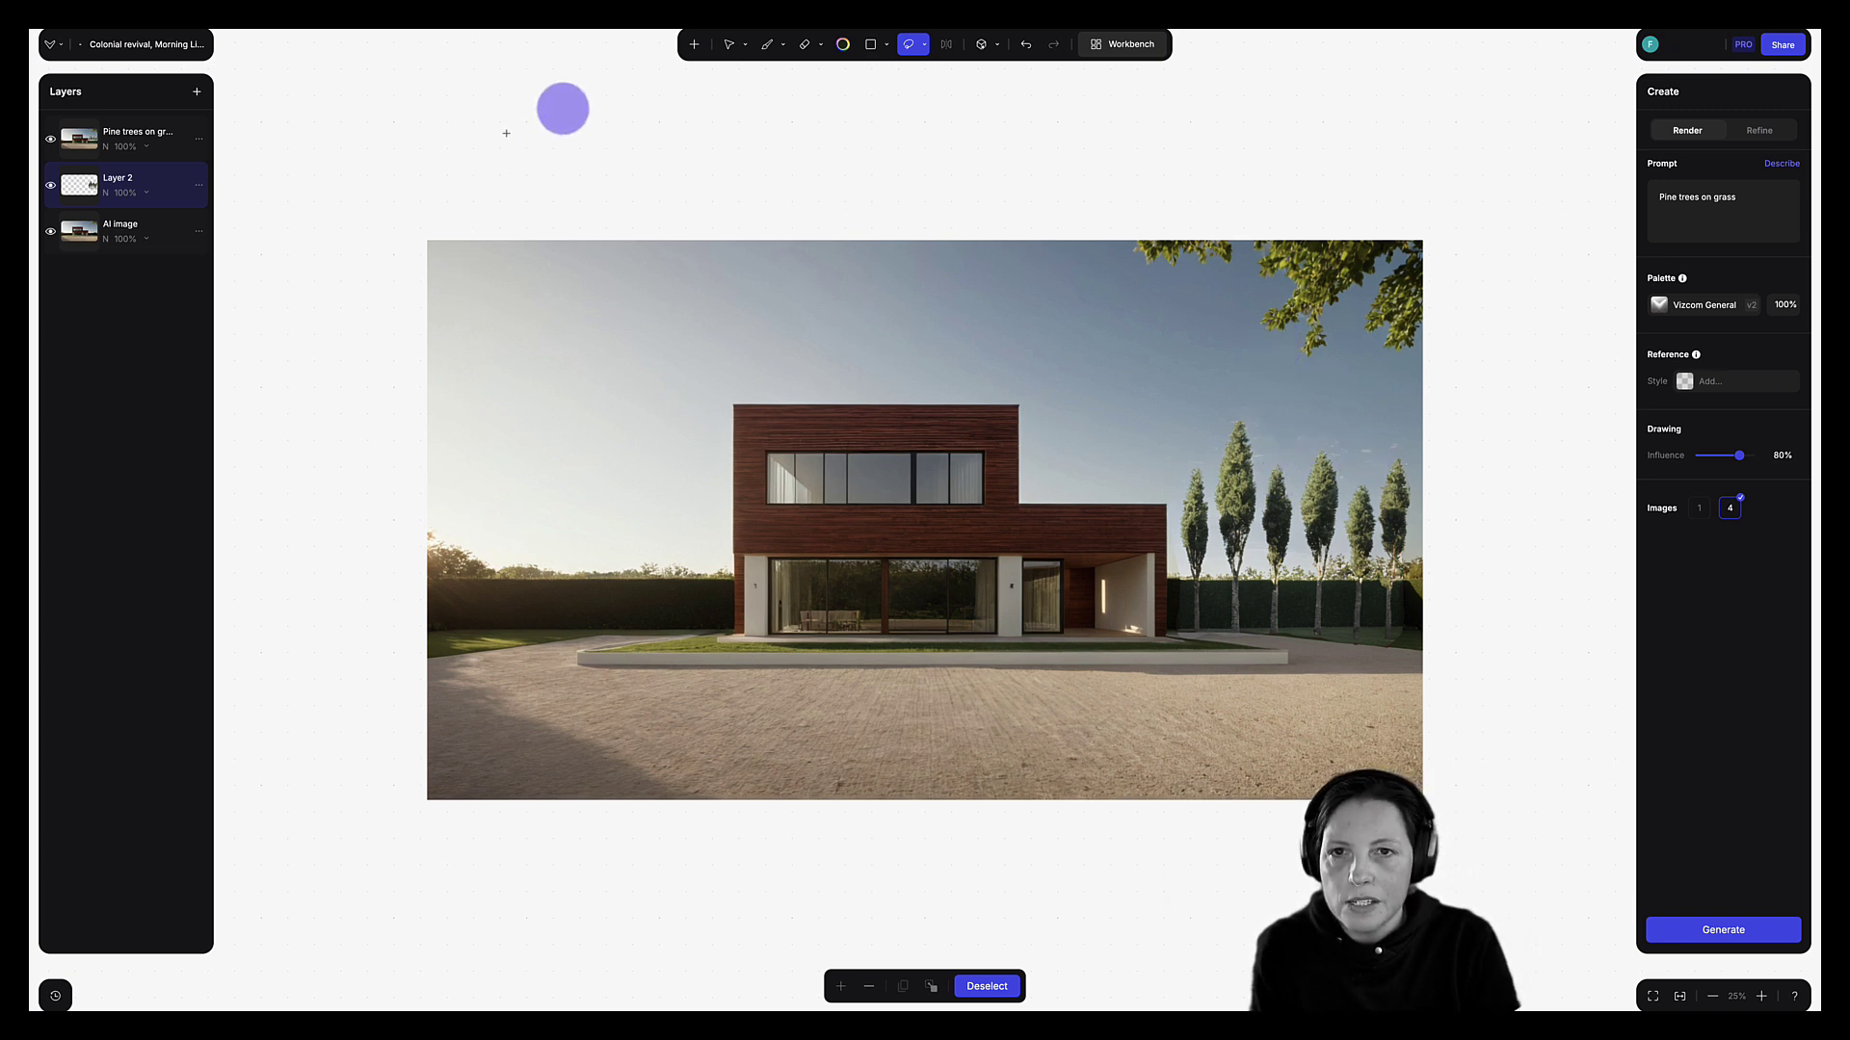
Set the Eraser to 91% opacity and 71% hardness, then make the pine trees layer active.
{"action": "left_click", "coordinate": [805, 46]}
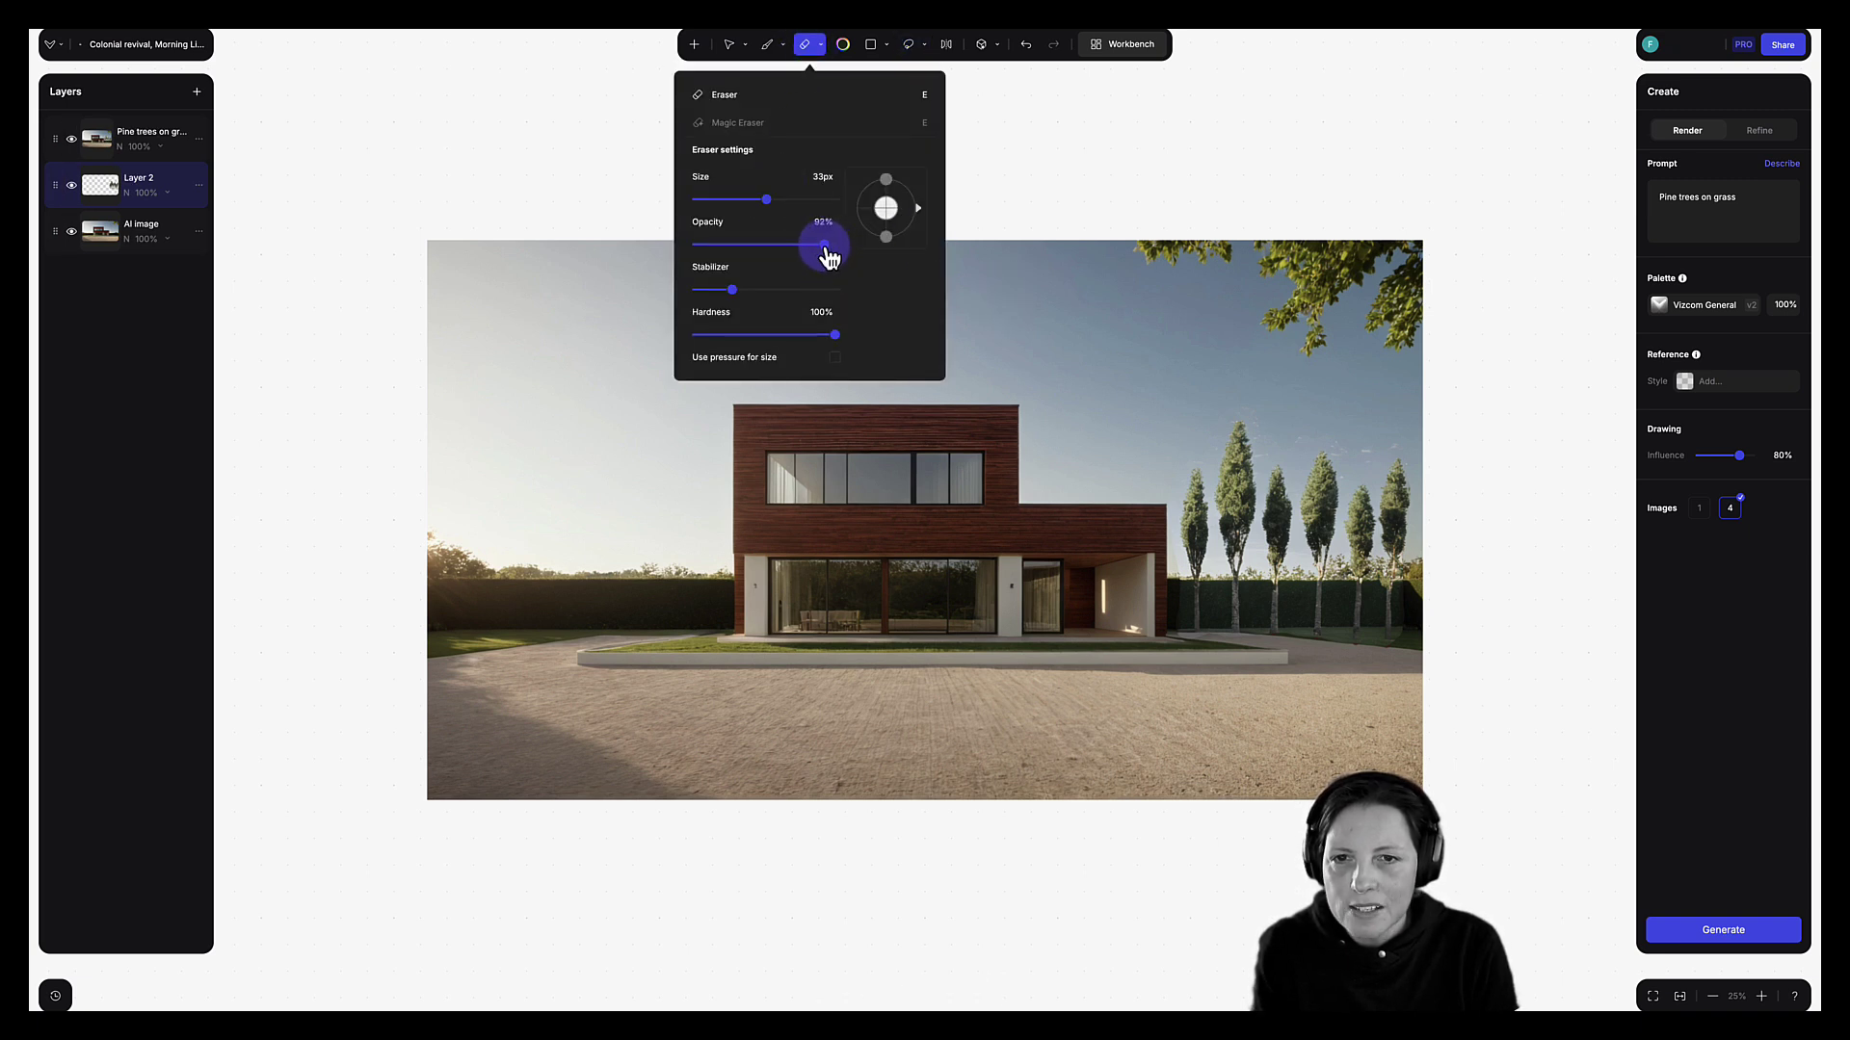
{"action": "left_click_drag", "start_coordinate": [826, 247], "coordinate": [823, 247]}
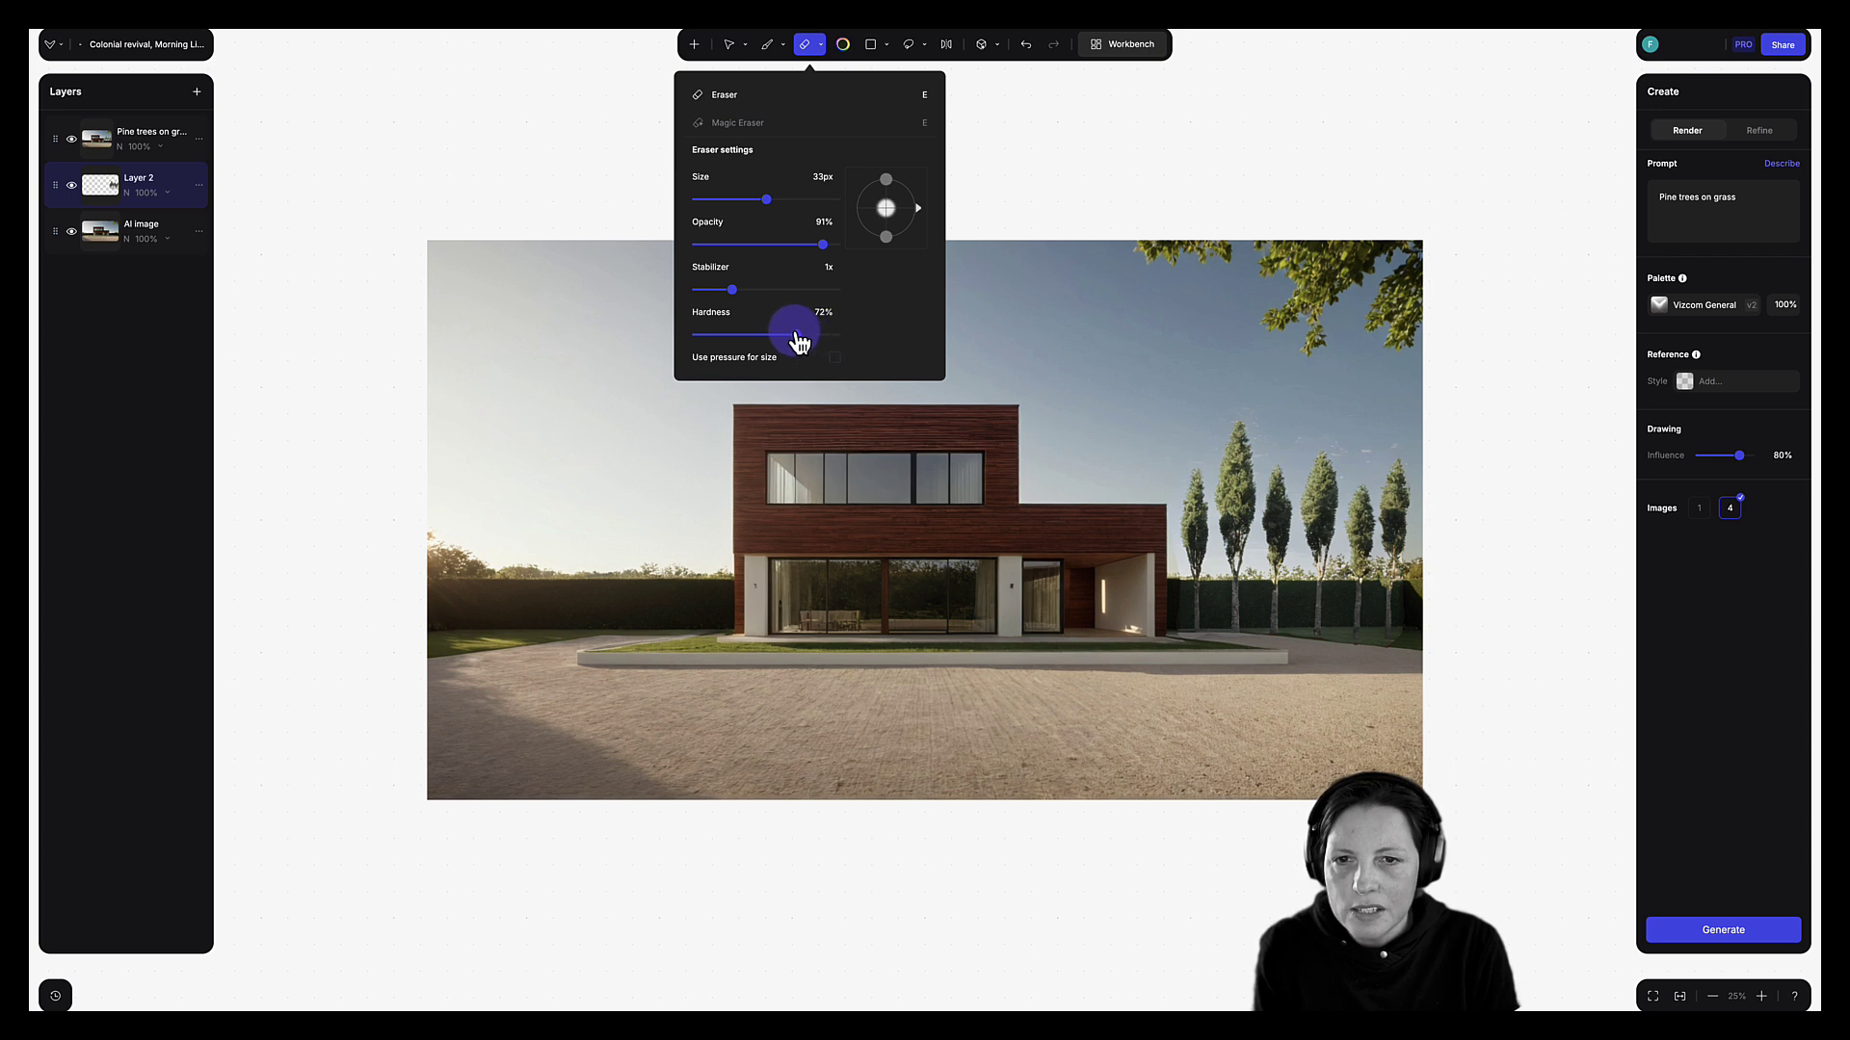
{"action": "left_click_drag", "start_coordinate": [799, 339], "coordinate": [795, 335]}
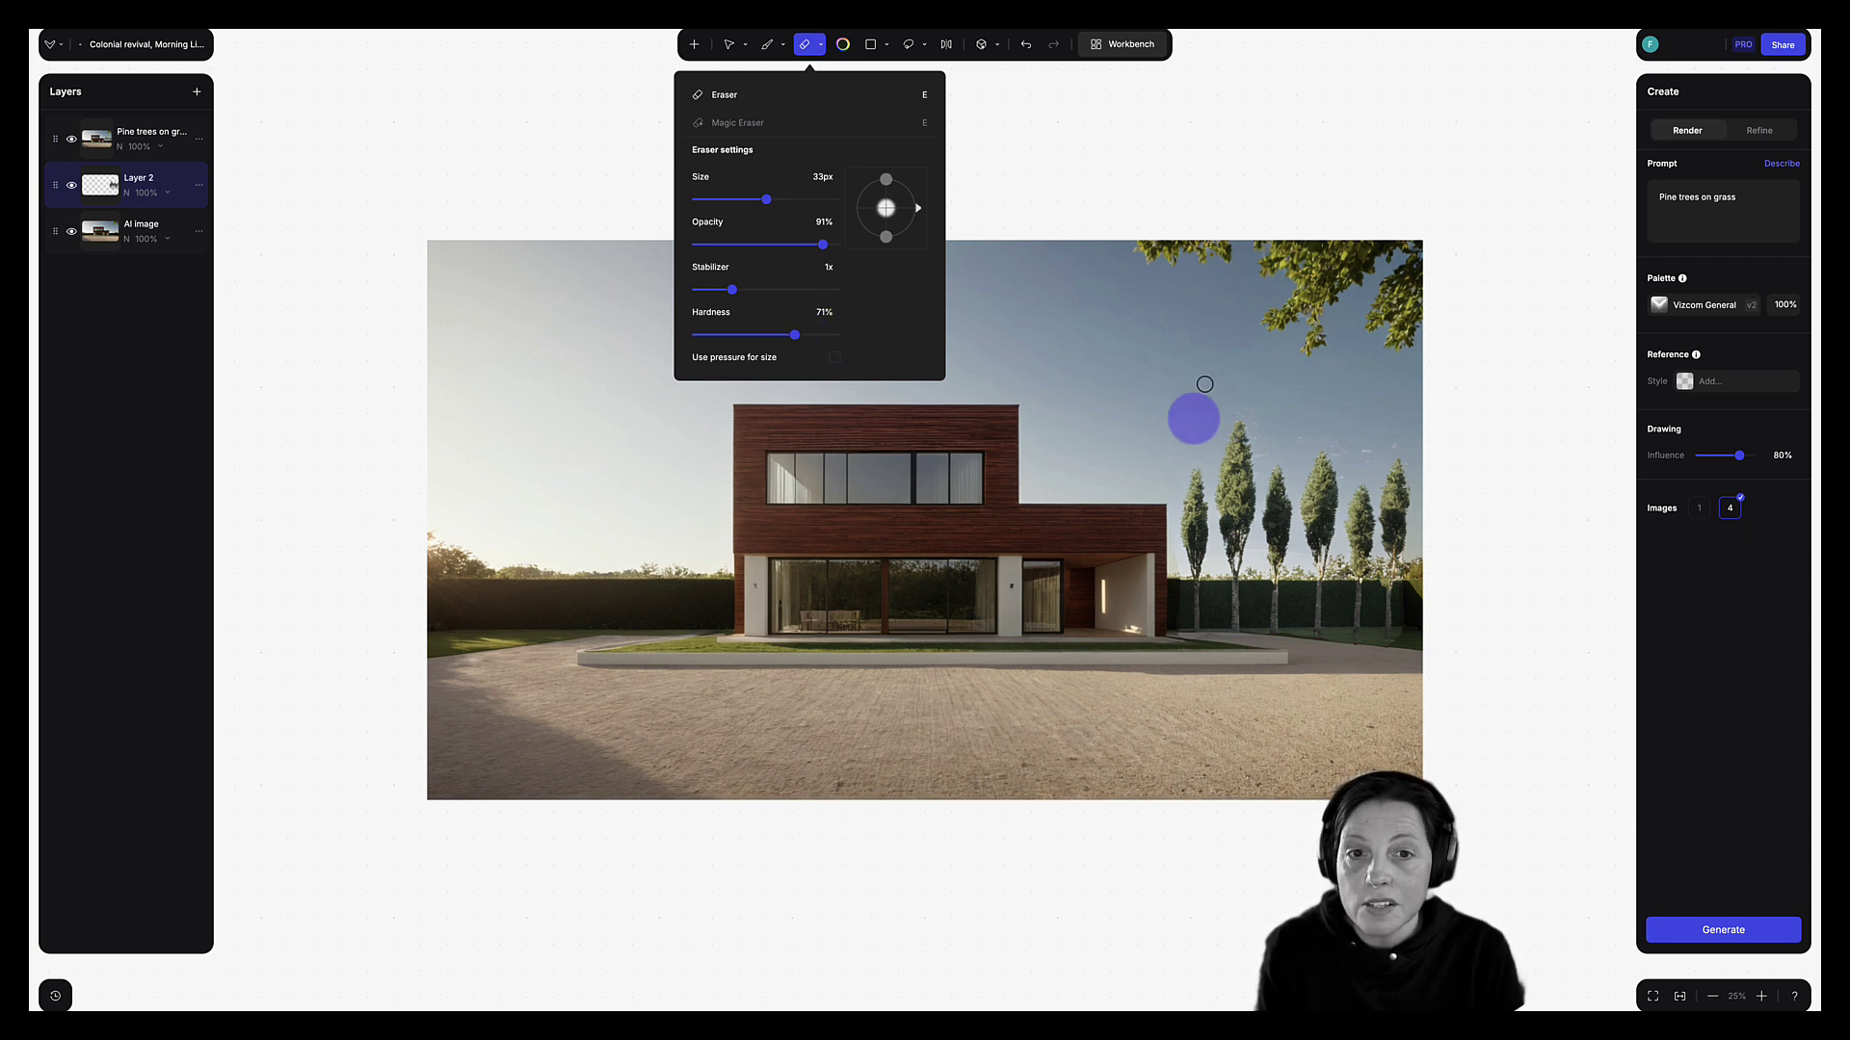
{"action": "left_click", "coordinate": [125, 140]}
{"action": "left_click", "coordinate": [126, 149]}
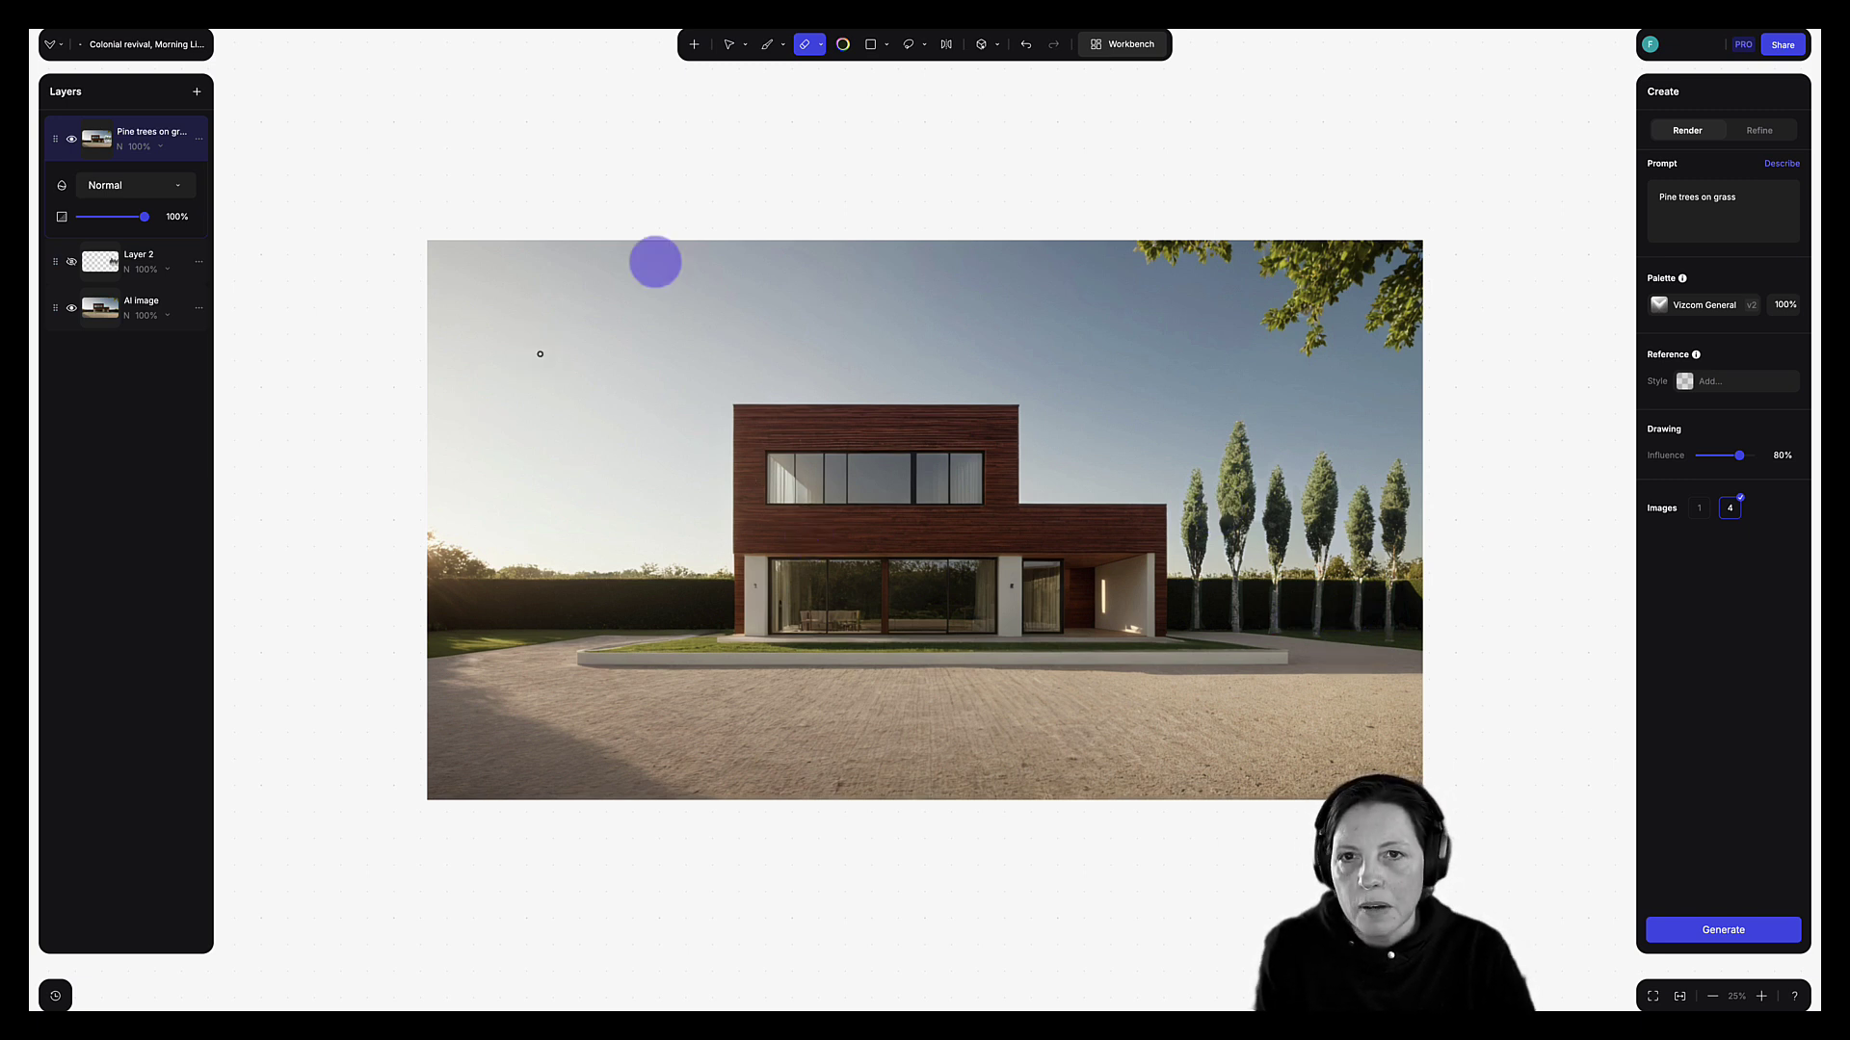
Import Entourage_8.png from the Entourage folder as a new layer.
{"action": "left_click", "coordinate": [695, 46]}
{"action": "left_click", "coordinate": [685, 75]}
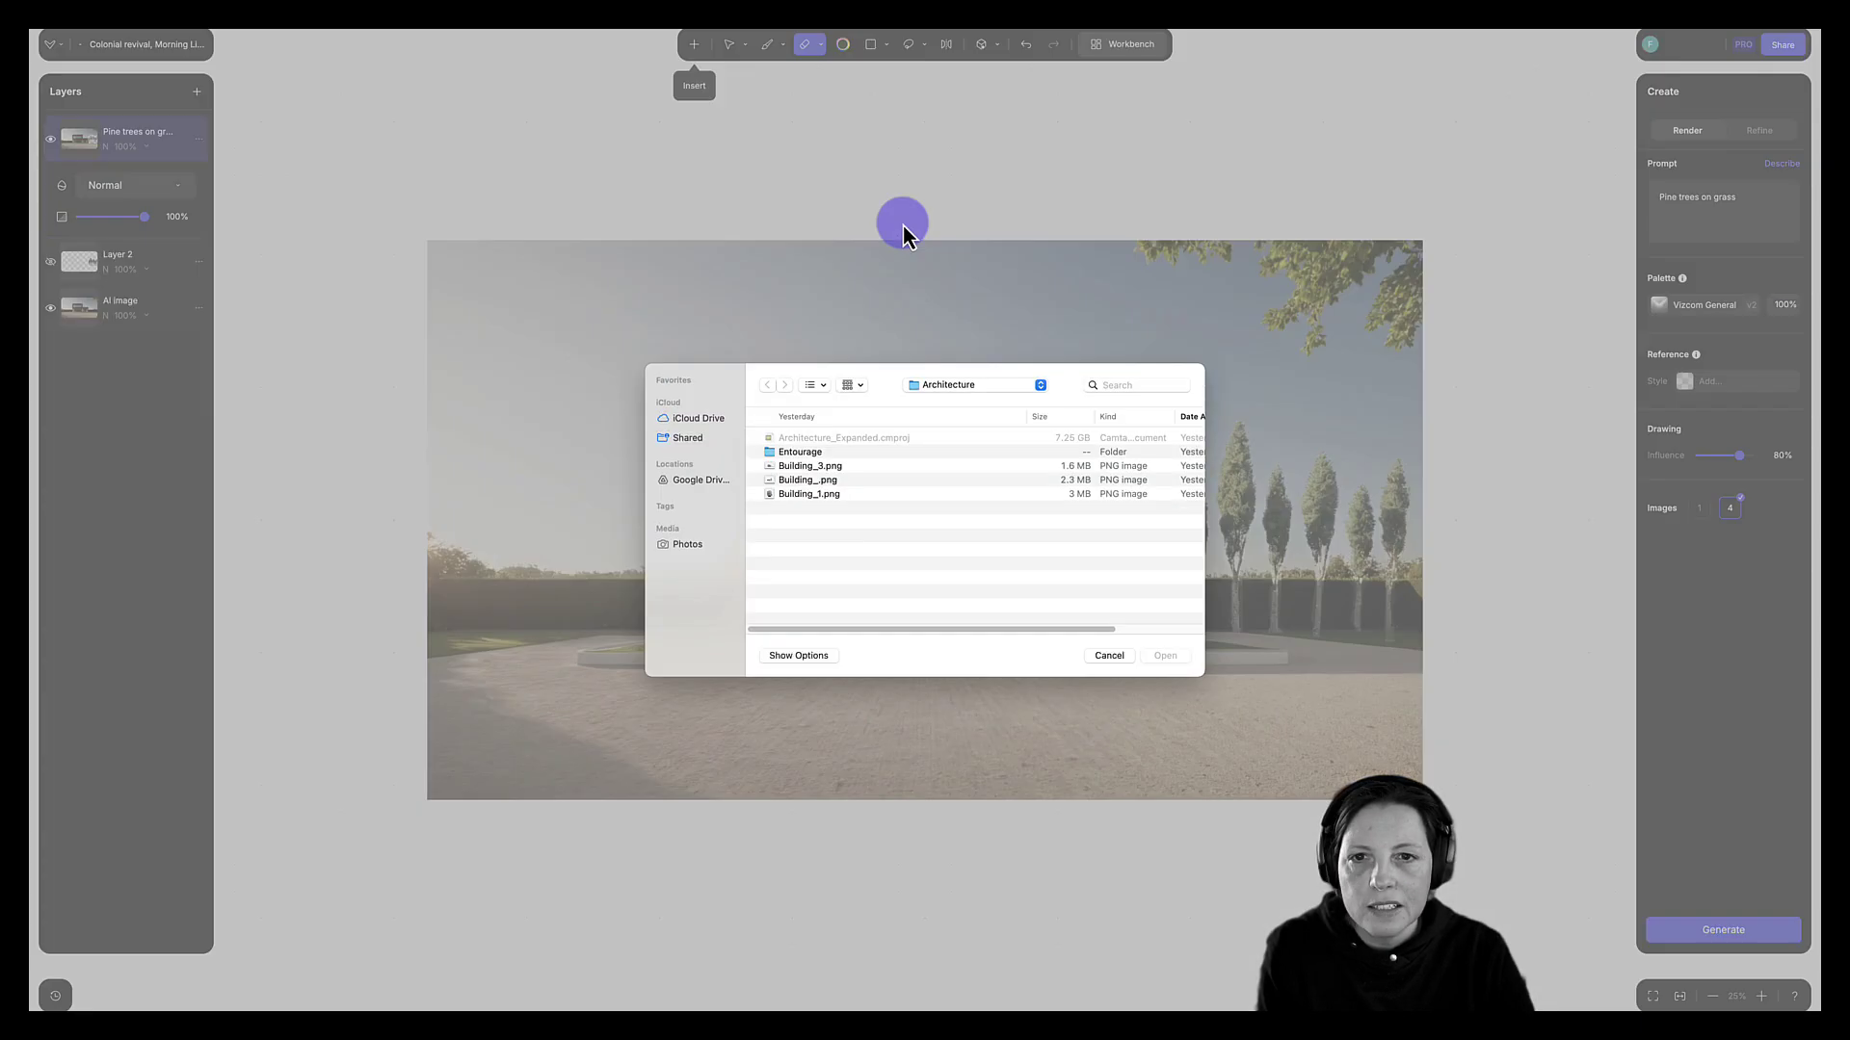
{"action": "double_click", "coordinate": [781, 453]}
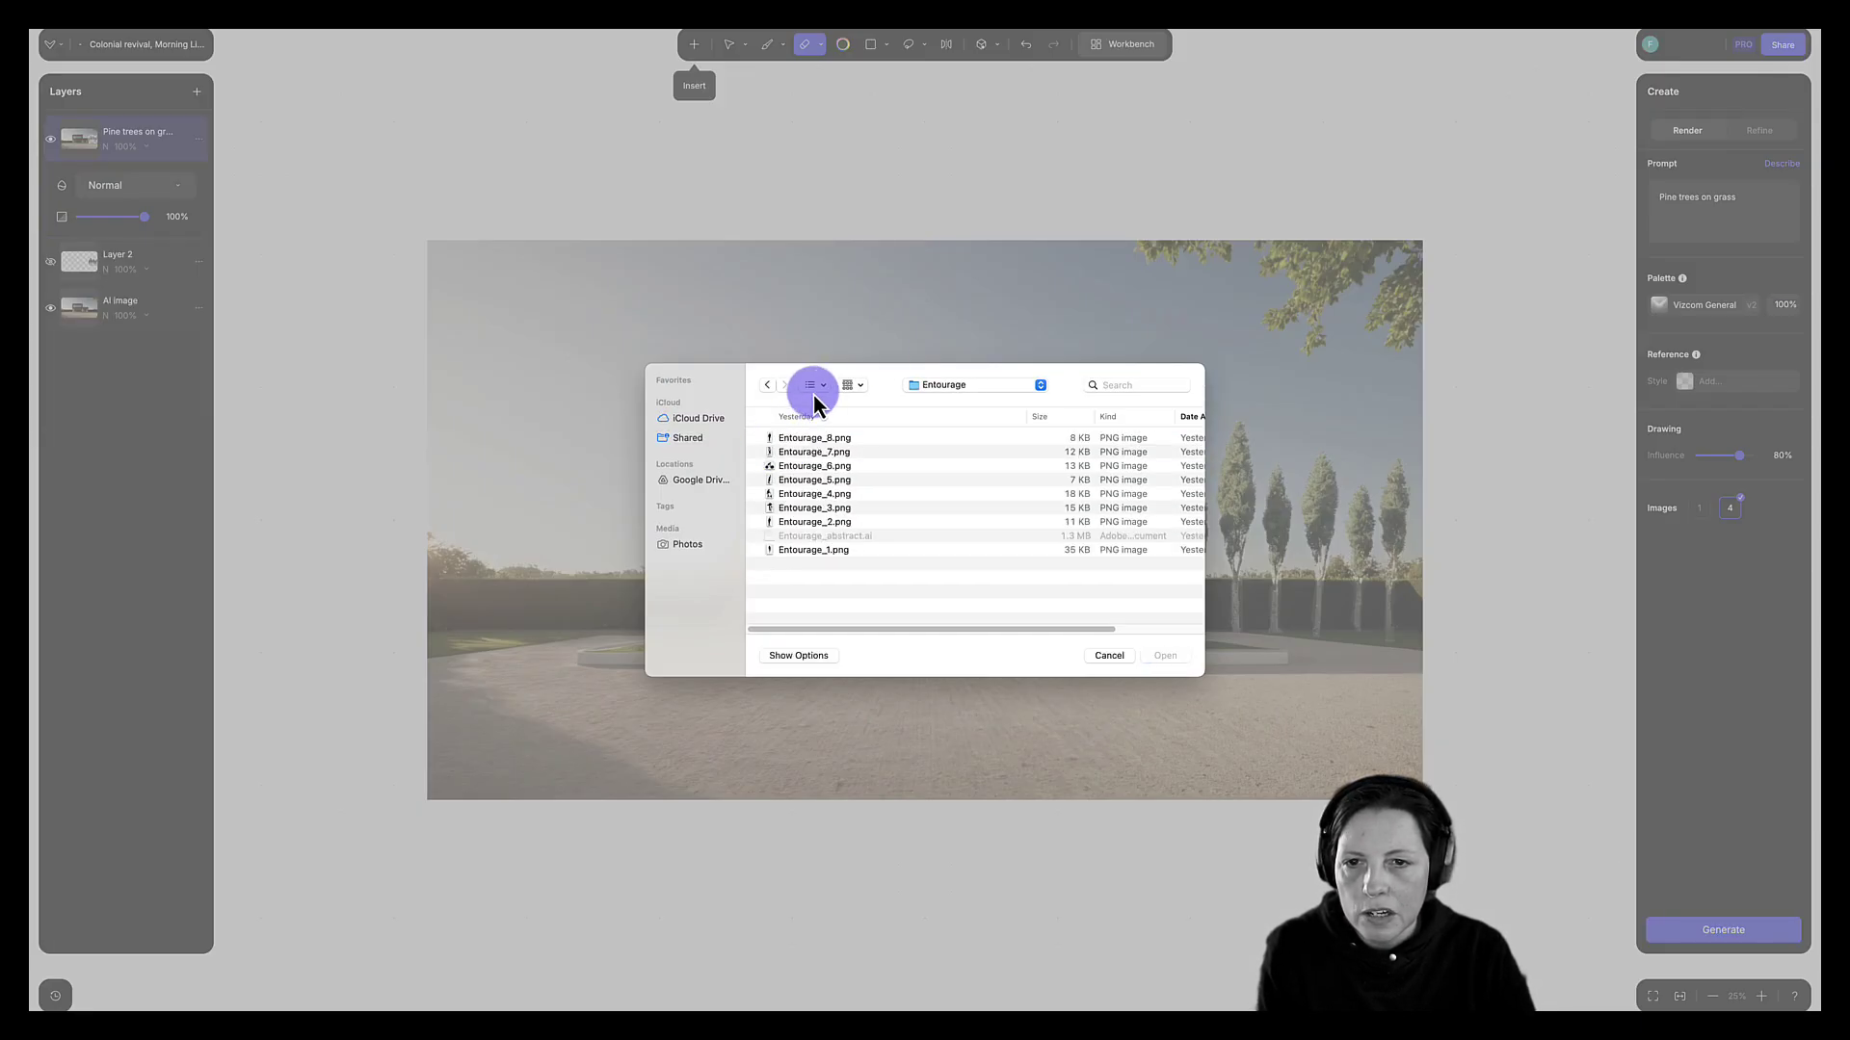
{"action": "left_click", "coordinate": [813, 395]}
{"action": "left_click", "coordinate": [819, 445]}
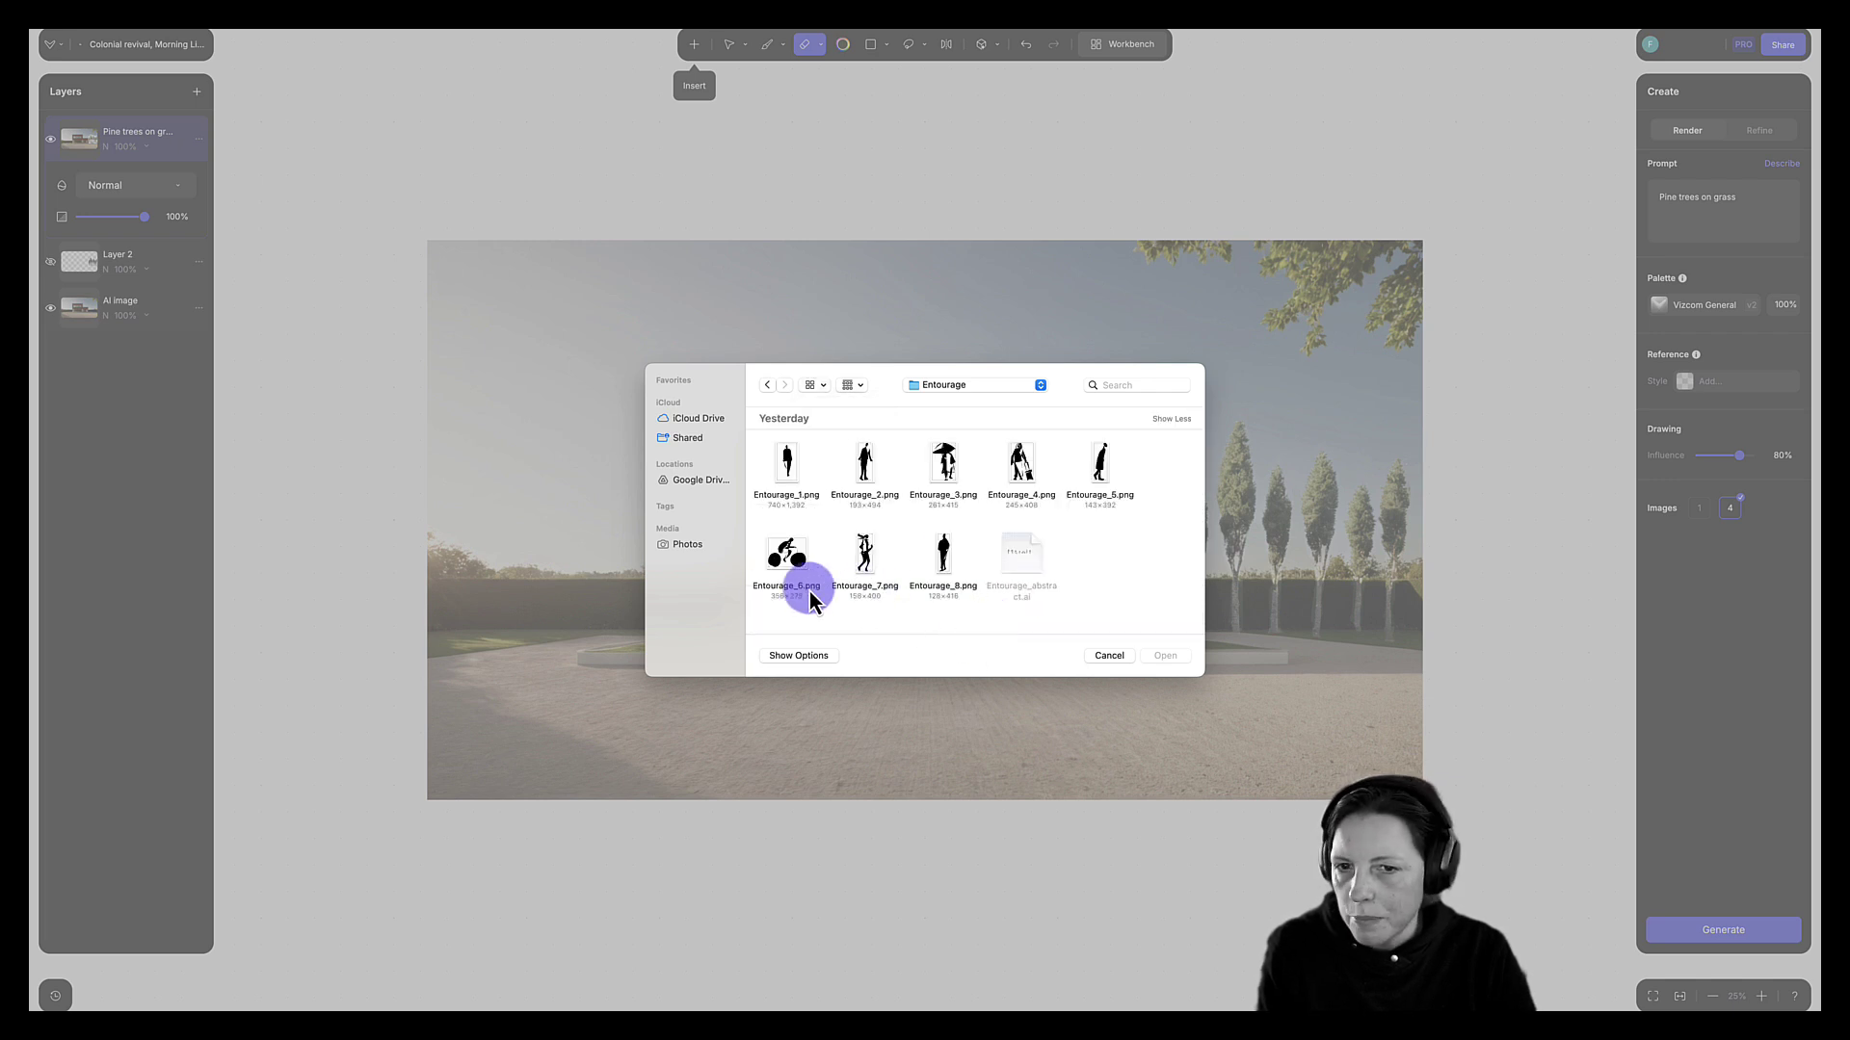
{"action": "left_click", "coordinate": [940, 557]}
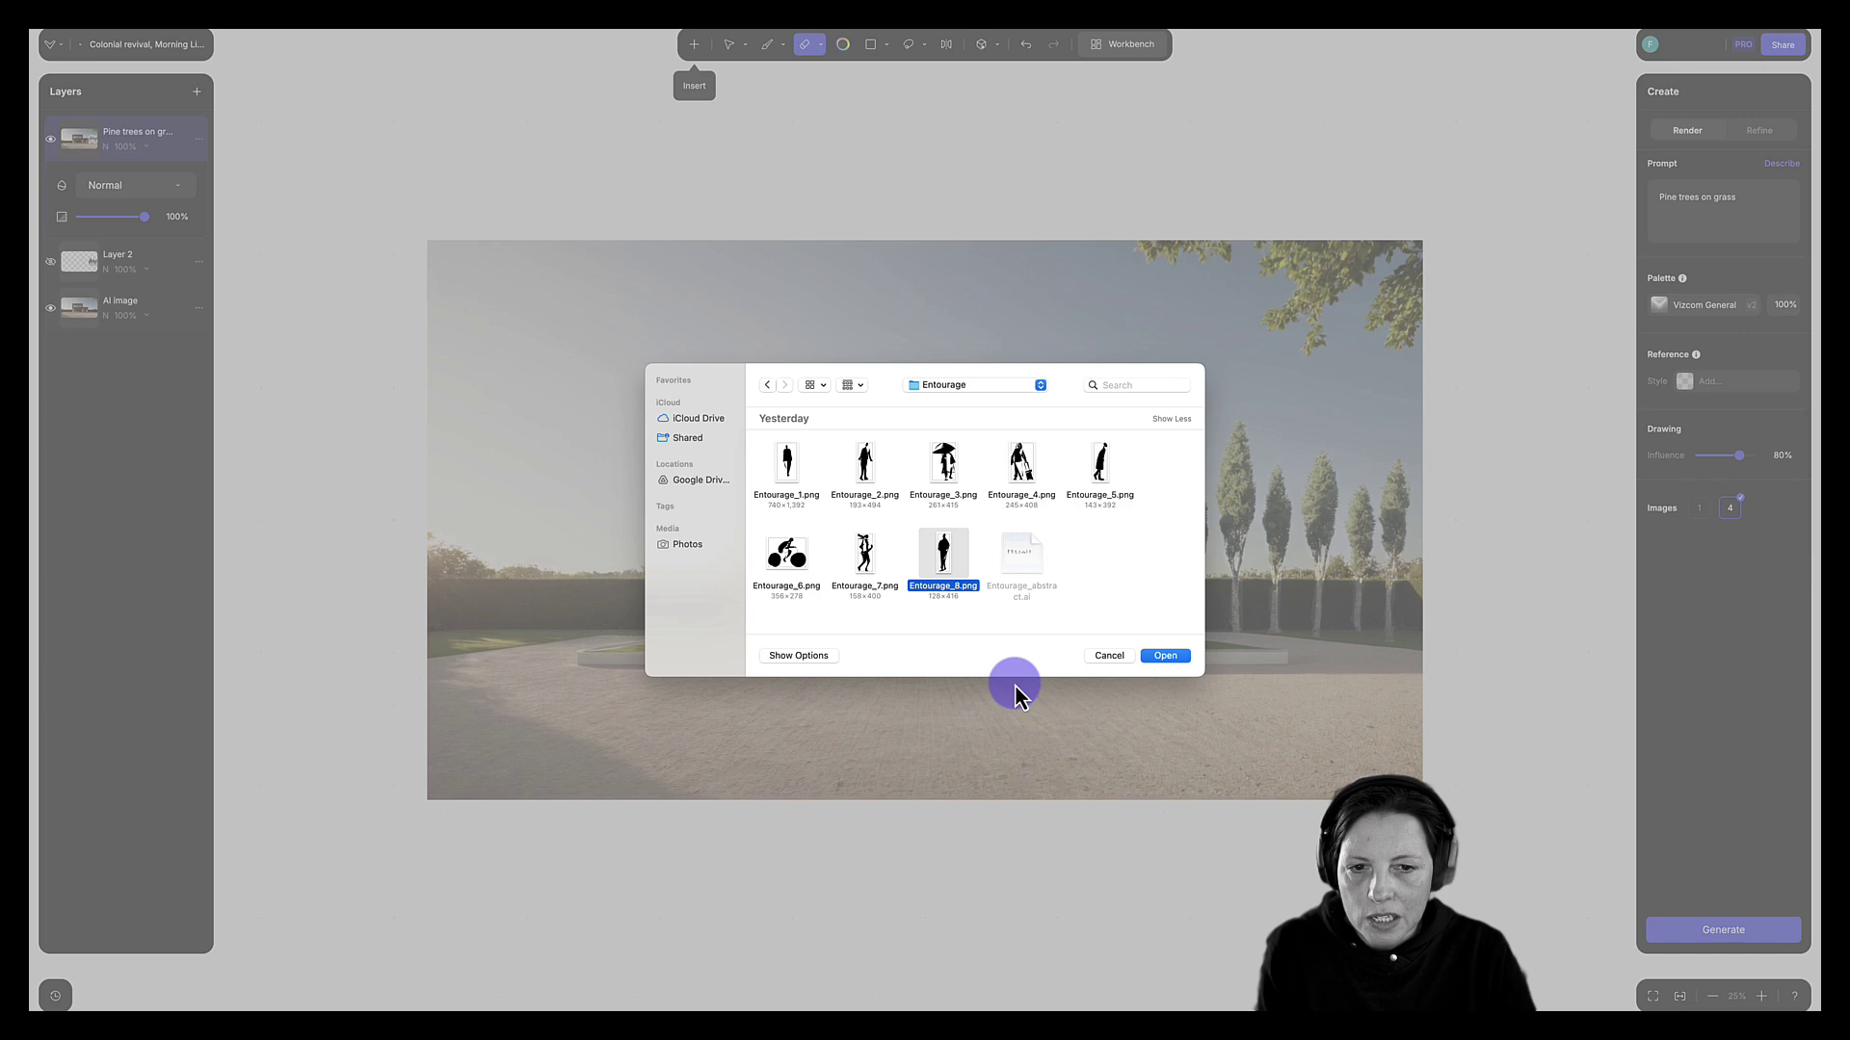
{"action": "left_click", "coordinate": [1183, 661]}
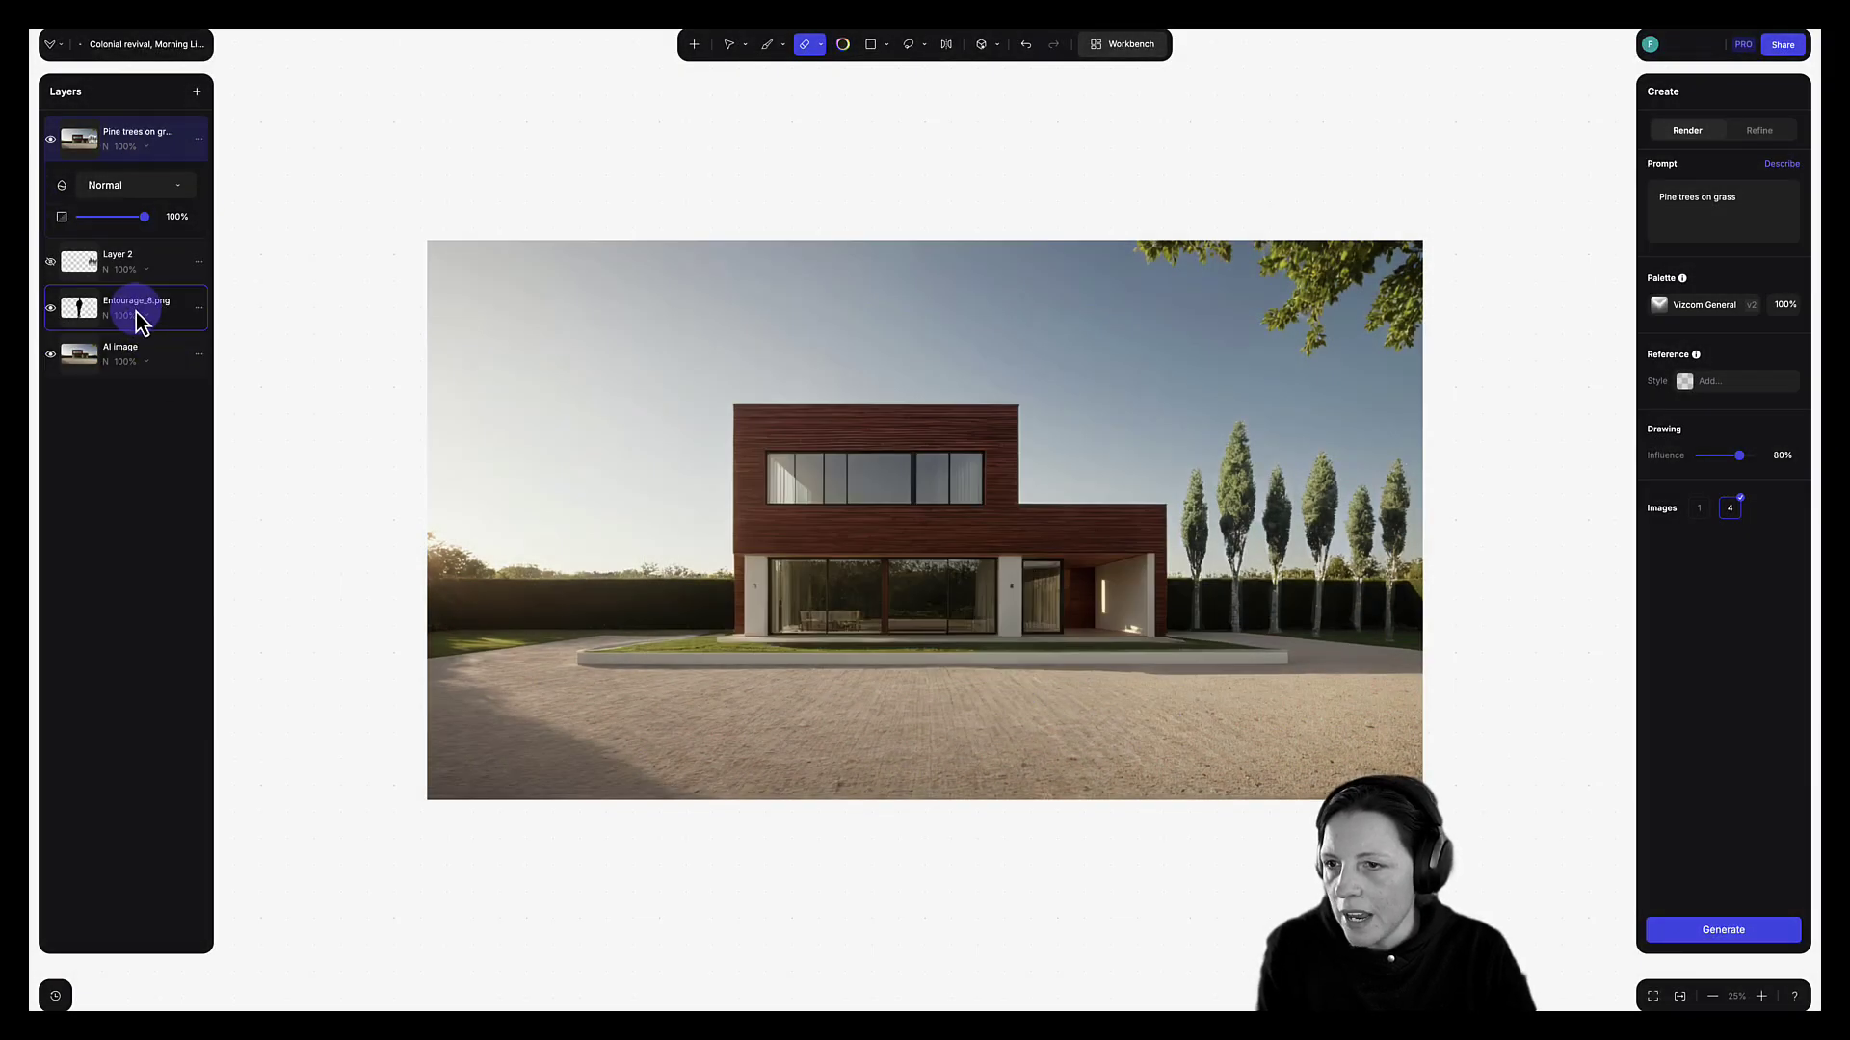
Move the silhouette layer to the top and scale it down to human size by the house.
{"action": "left_click_drag", "start_coordinate": [55, 311], "coordinate": [57, 135]}
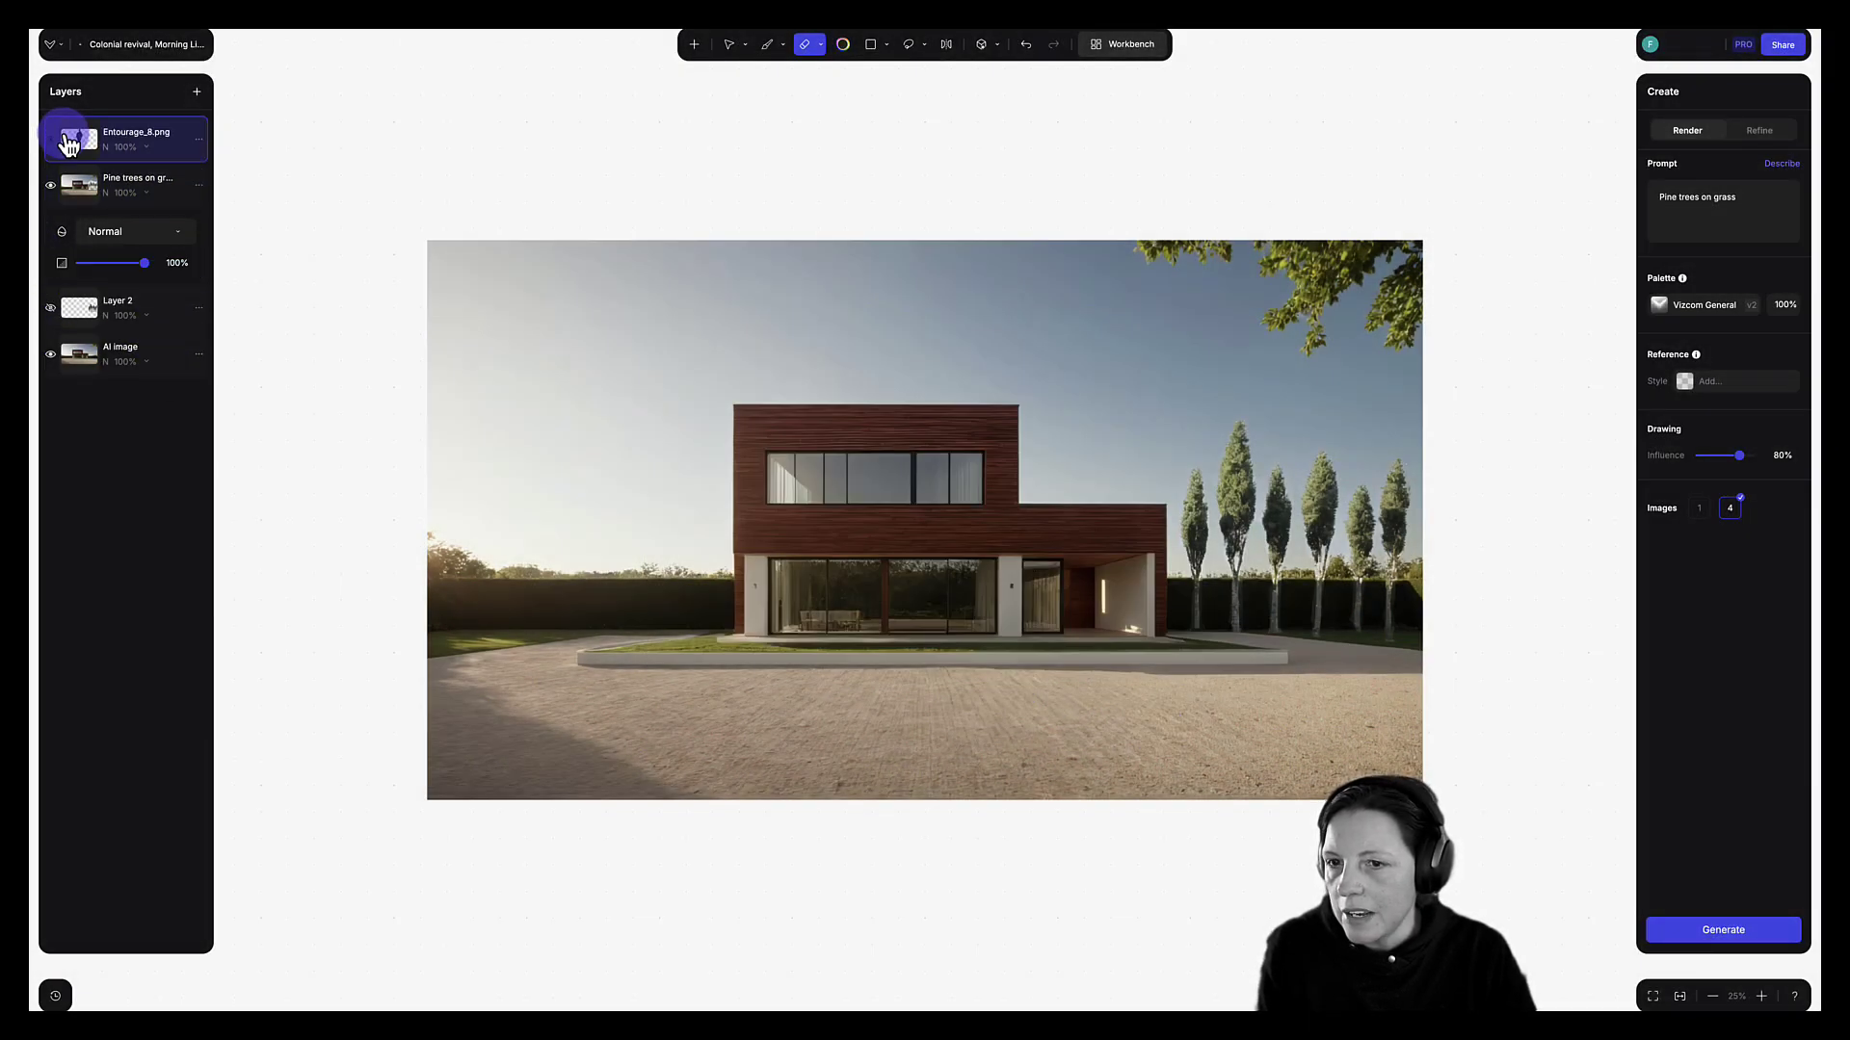
{"action": "left_click", "coordinate": [737, 53]}
{"action": "left_click_drag", "start_coordinate": [1005, 240], "coordinate": [900, 425]}
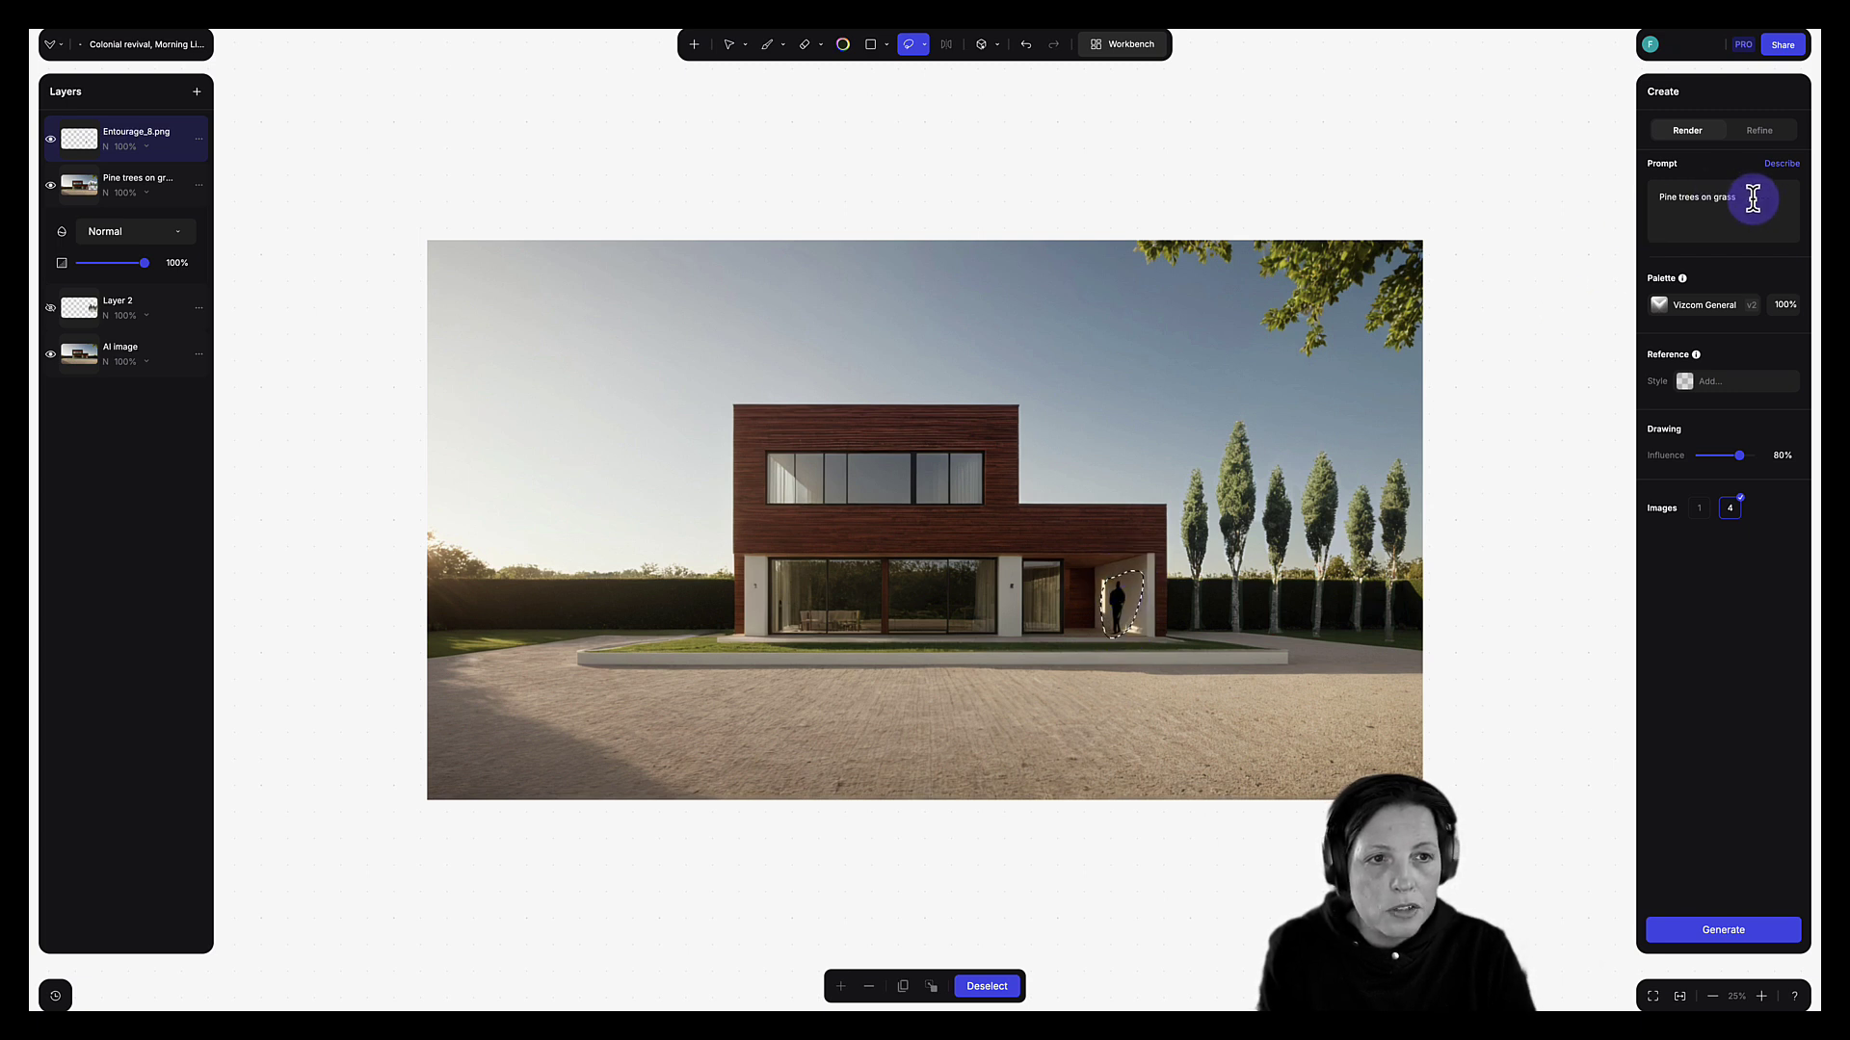
Replace the prompt with 'Man walking', set Influence to 85%, then generate and add the walking-man render.
{"action": "left_click_drag", "start_coordinate": [1750, 193], "coordinate": [1631, 189]}
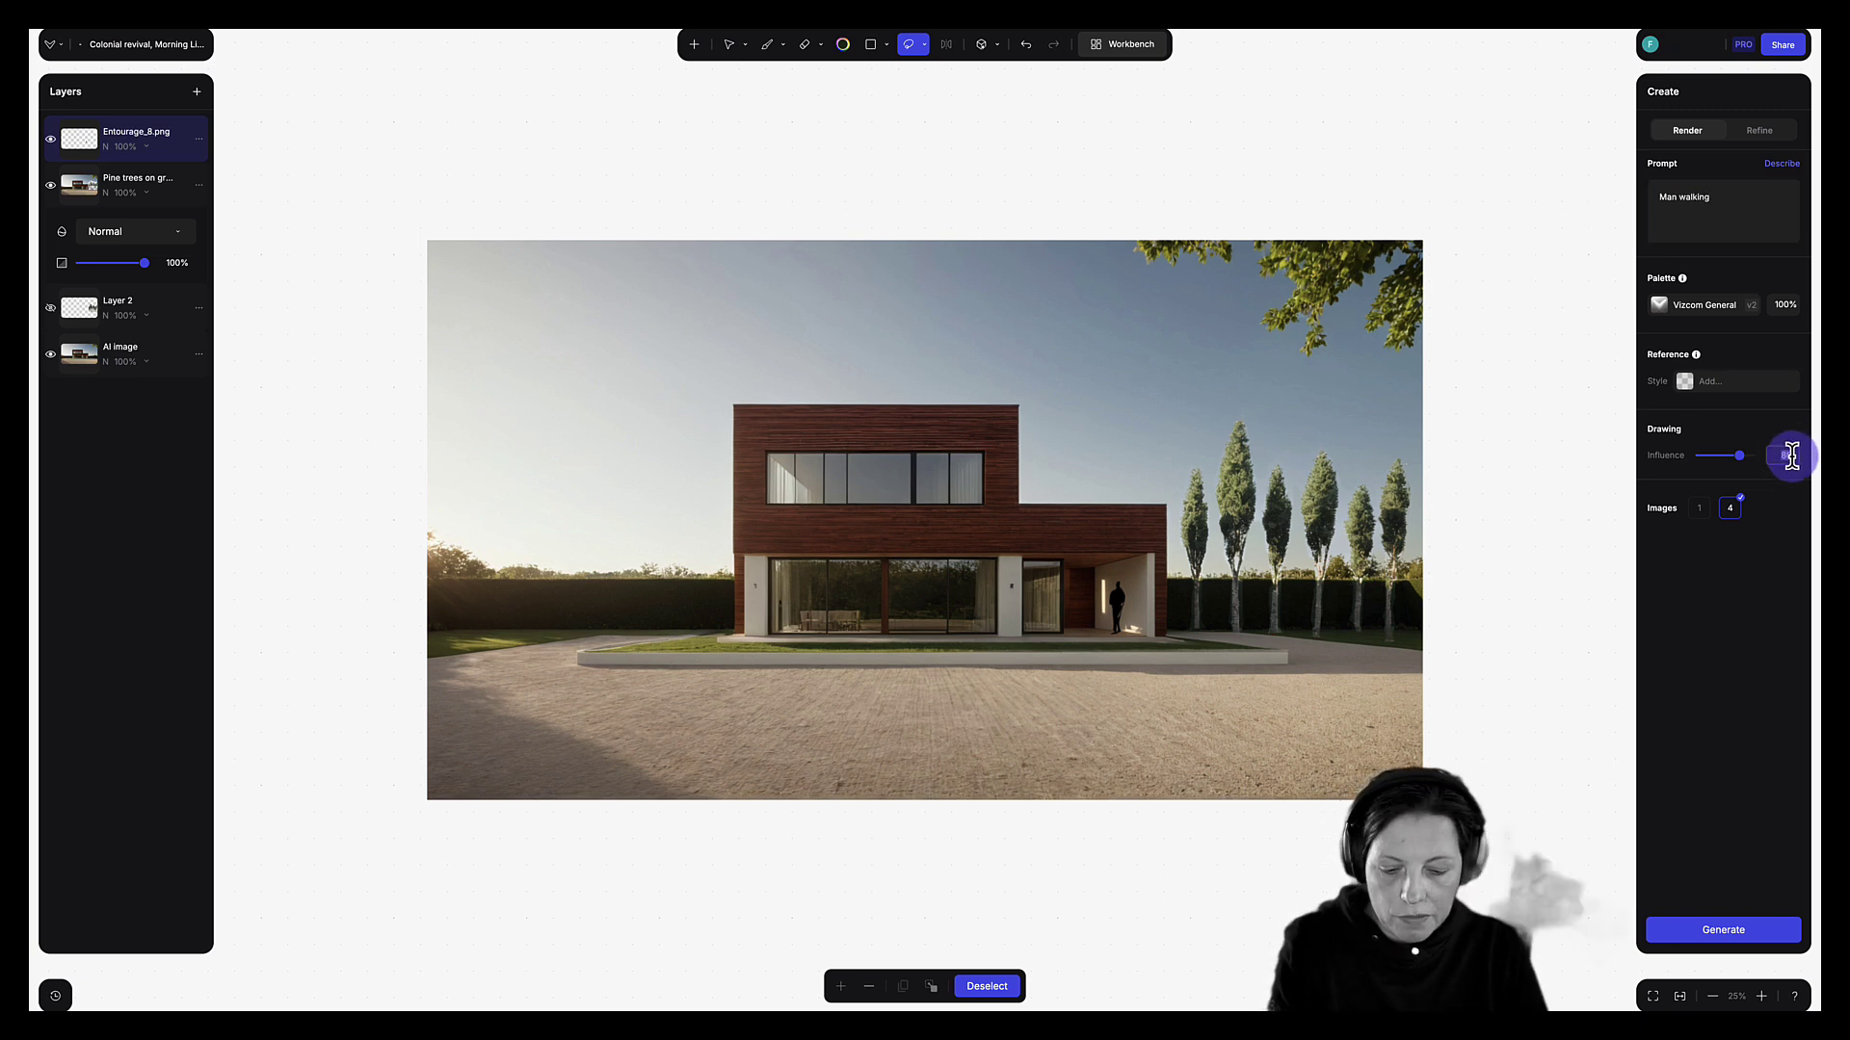
{"action": "type", "text": "85"}
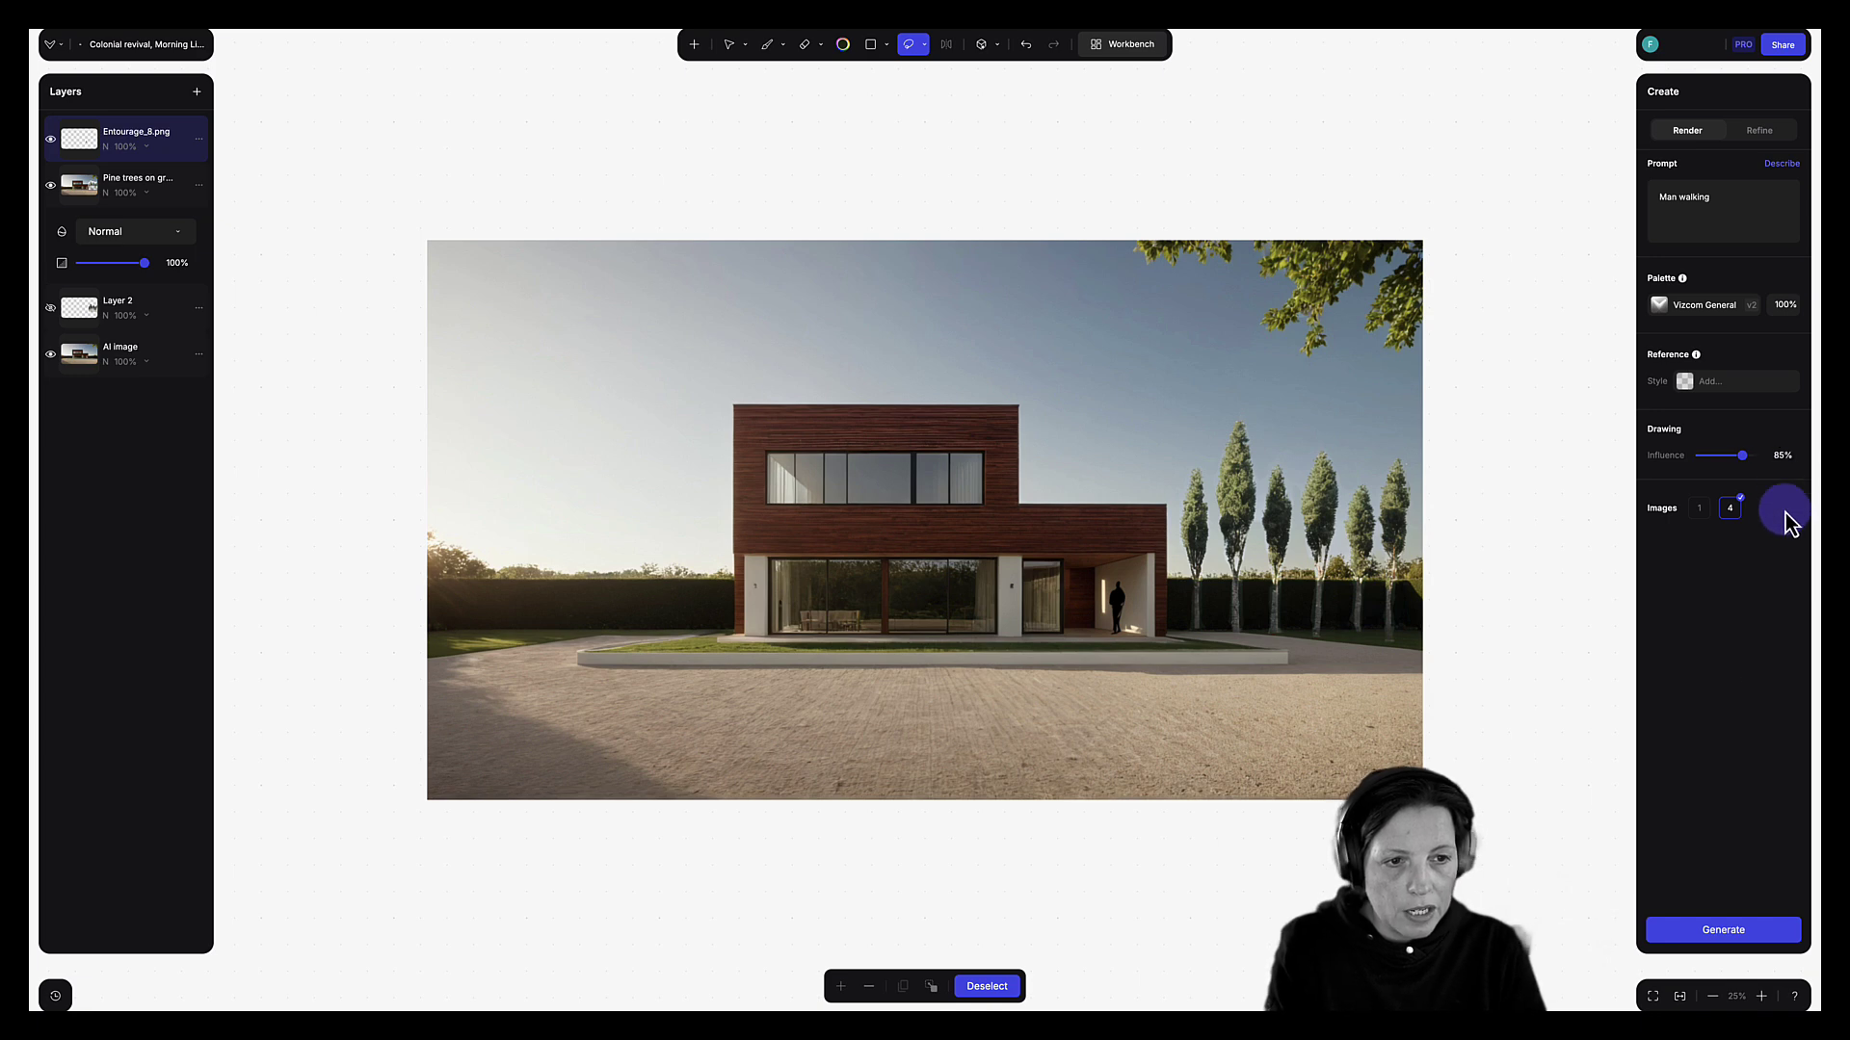
{"action": "left_click", "coordinate": [1707, 928]}
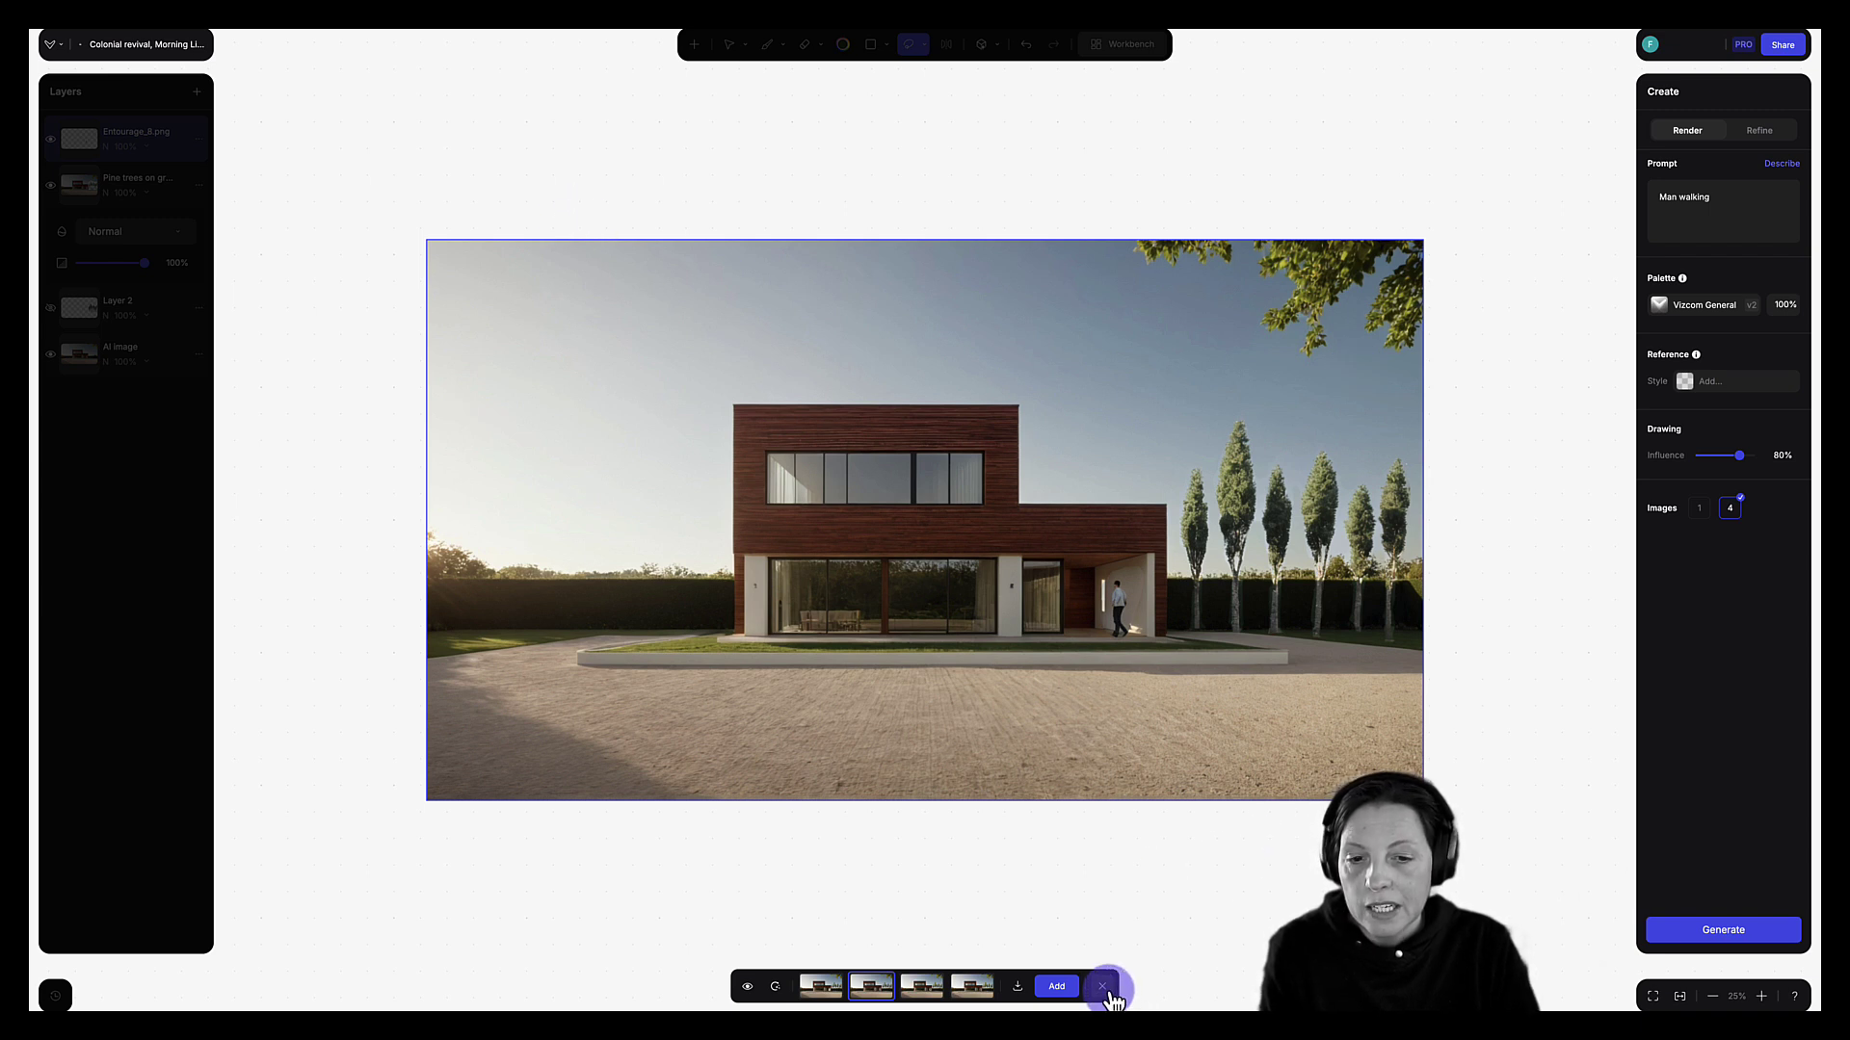
{"action": "left_click", "coordinate": [1103, 987]}
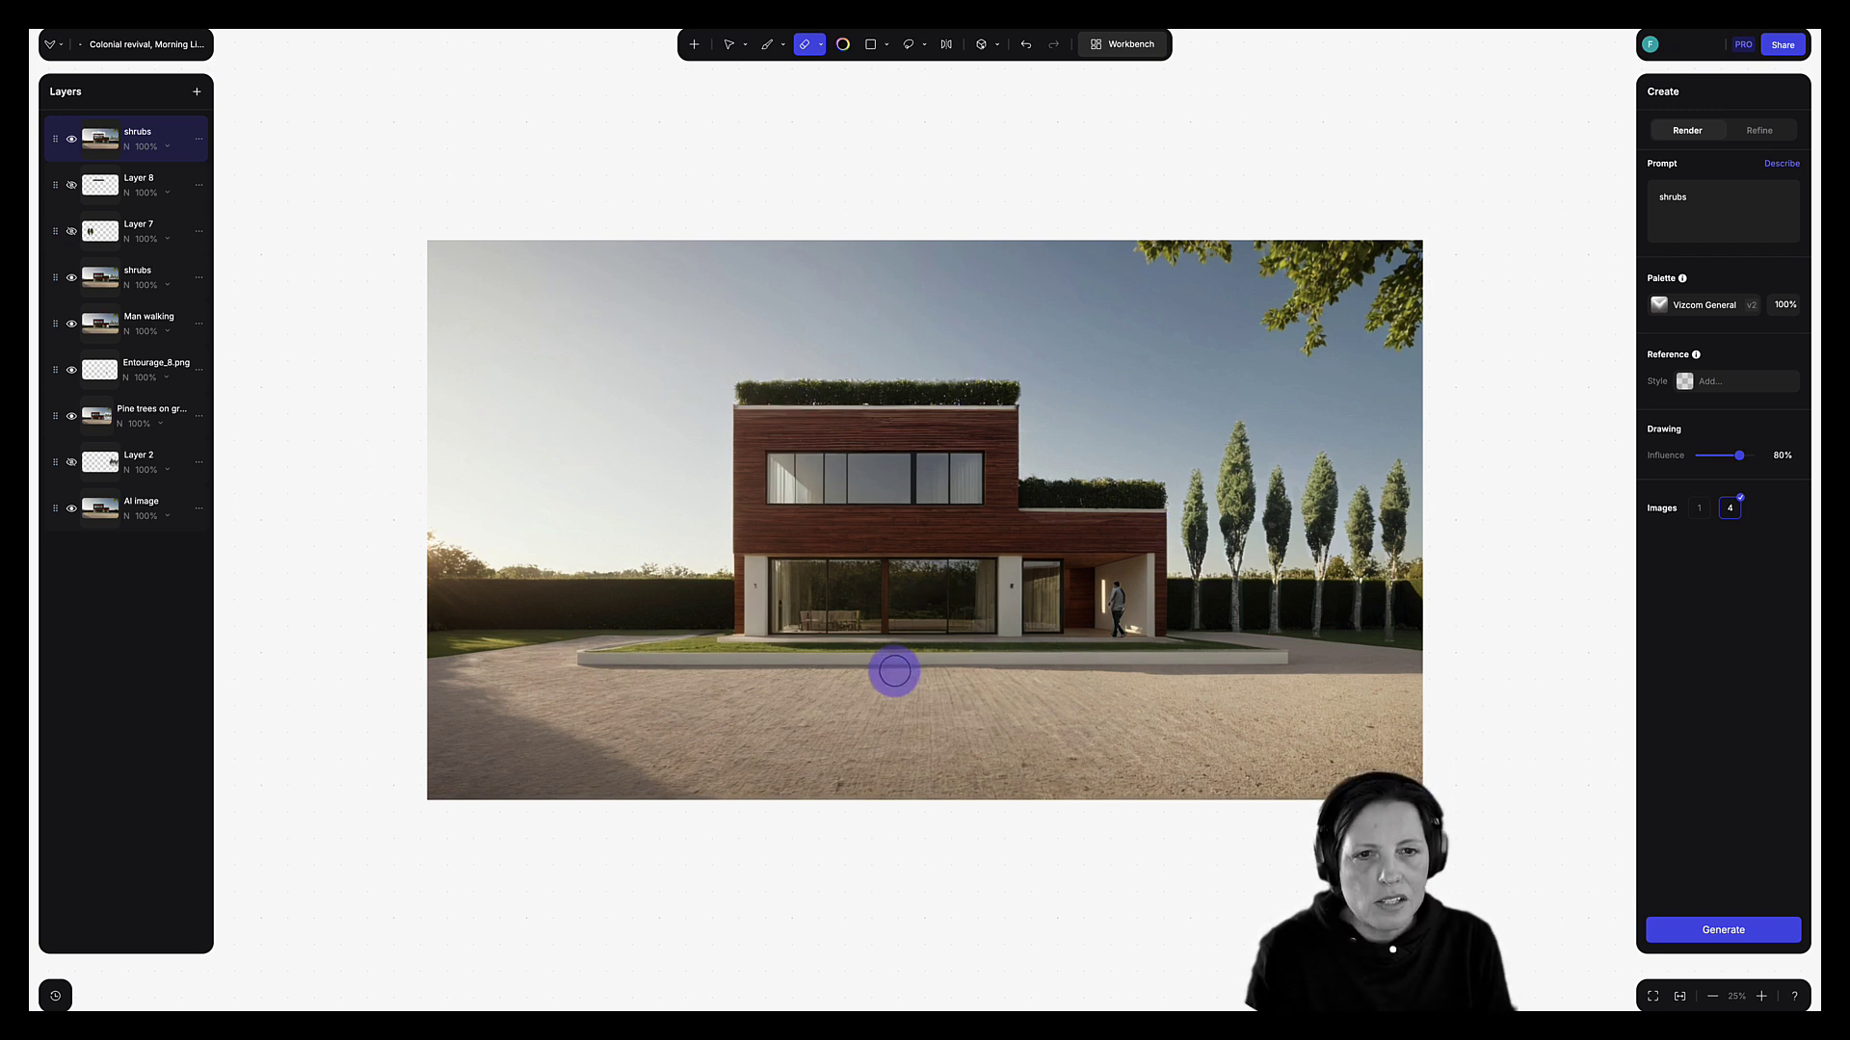
In the Workbench, add an Image Mix node and place it beside the pool renders in the grid.
{"action": "left_click", "coordinate": [1123, 45]}
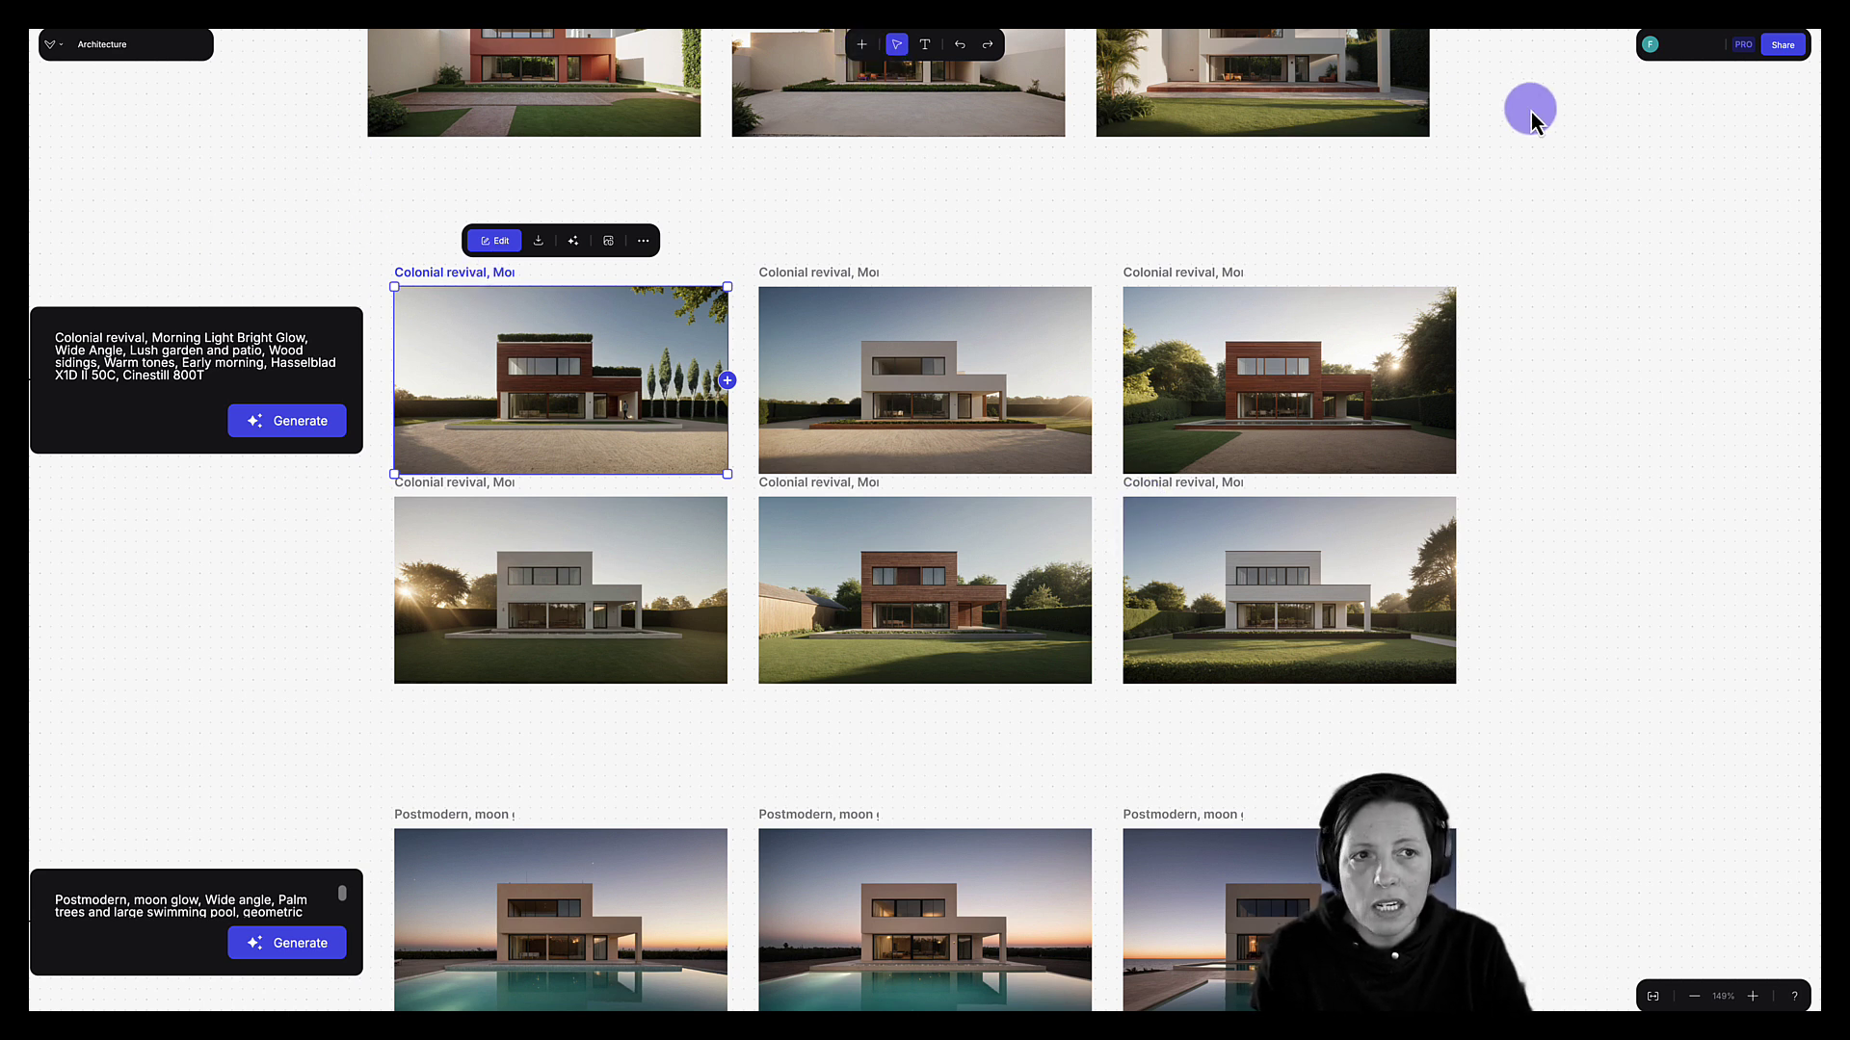
{"action": "left_click", "coordinate": [862, 45]}
{"action": "left_click", "coordinate": [157, 416]}
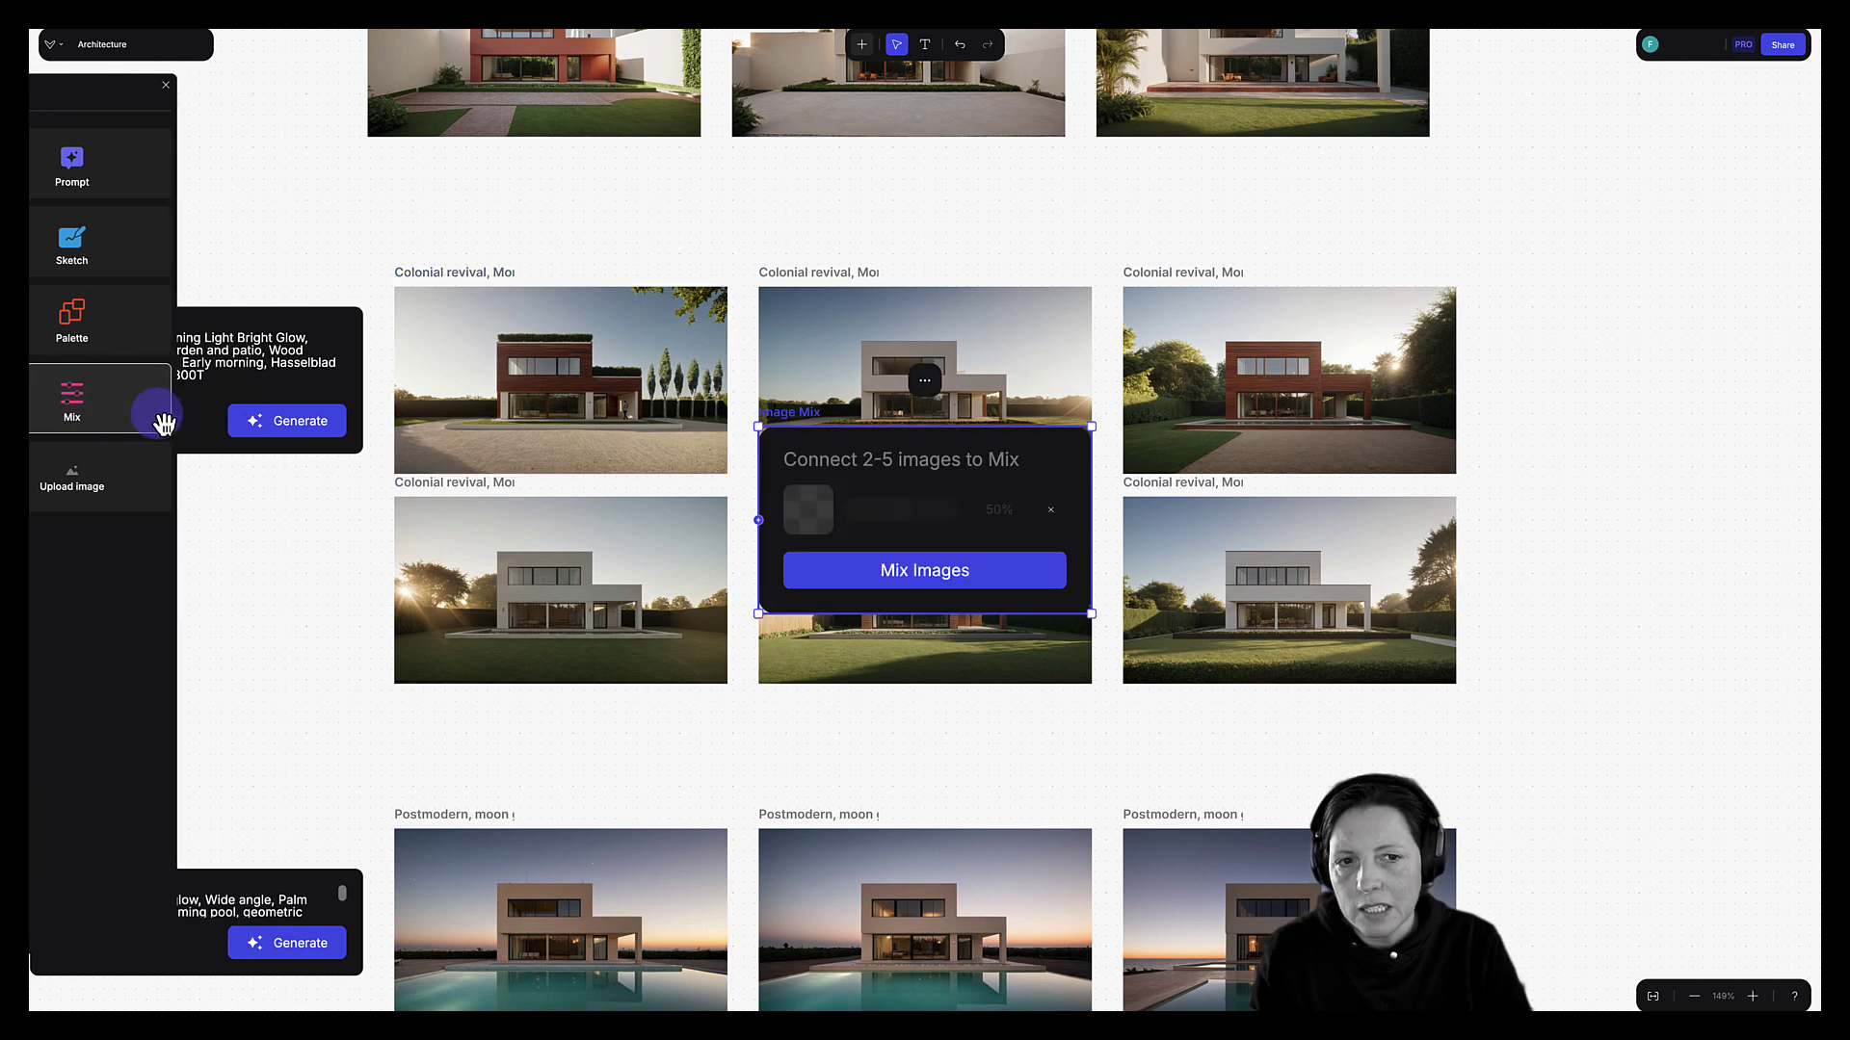
{"action": "left_click_drag", "start_coordinate": [1024, 617], "coordinate": [1577, 530]}
{"action": "scroll", "coordinate": [1578, 517], "scroll_direction": "down", "scroll_amount": 10}
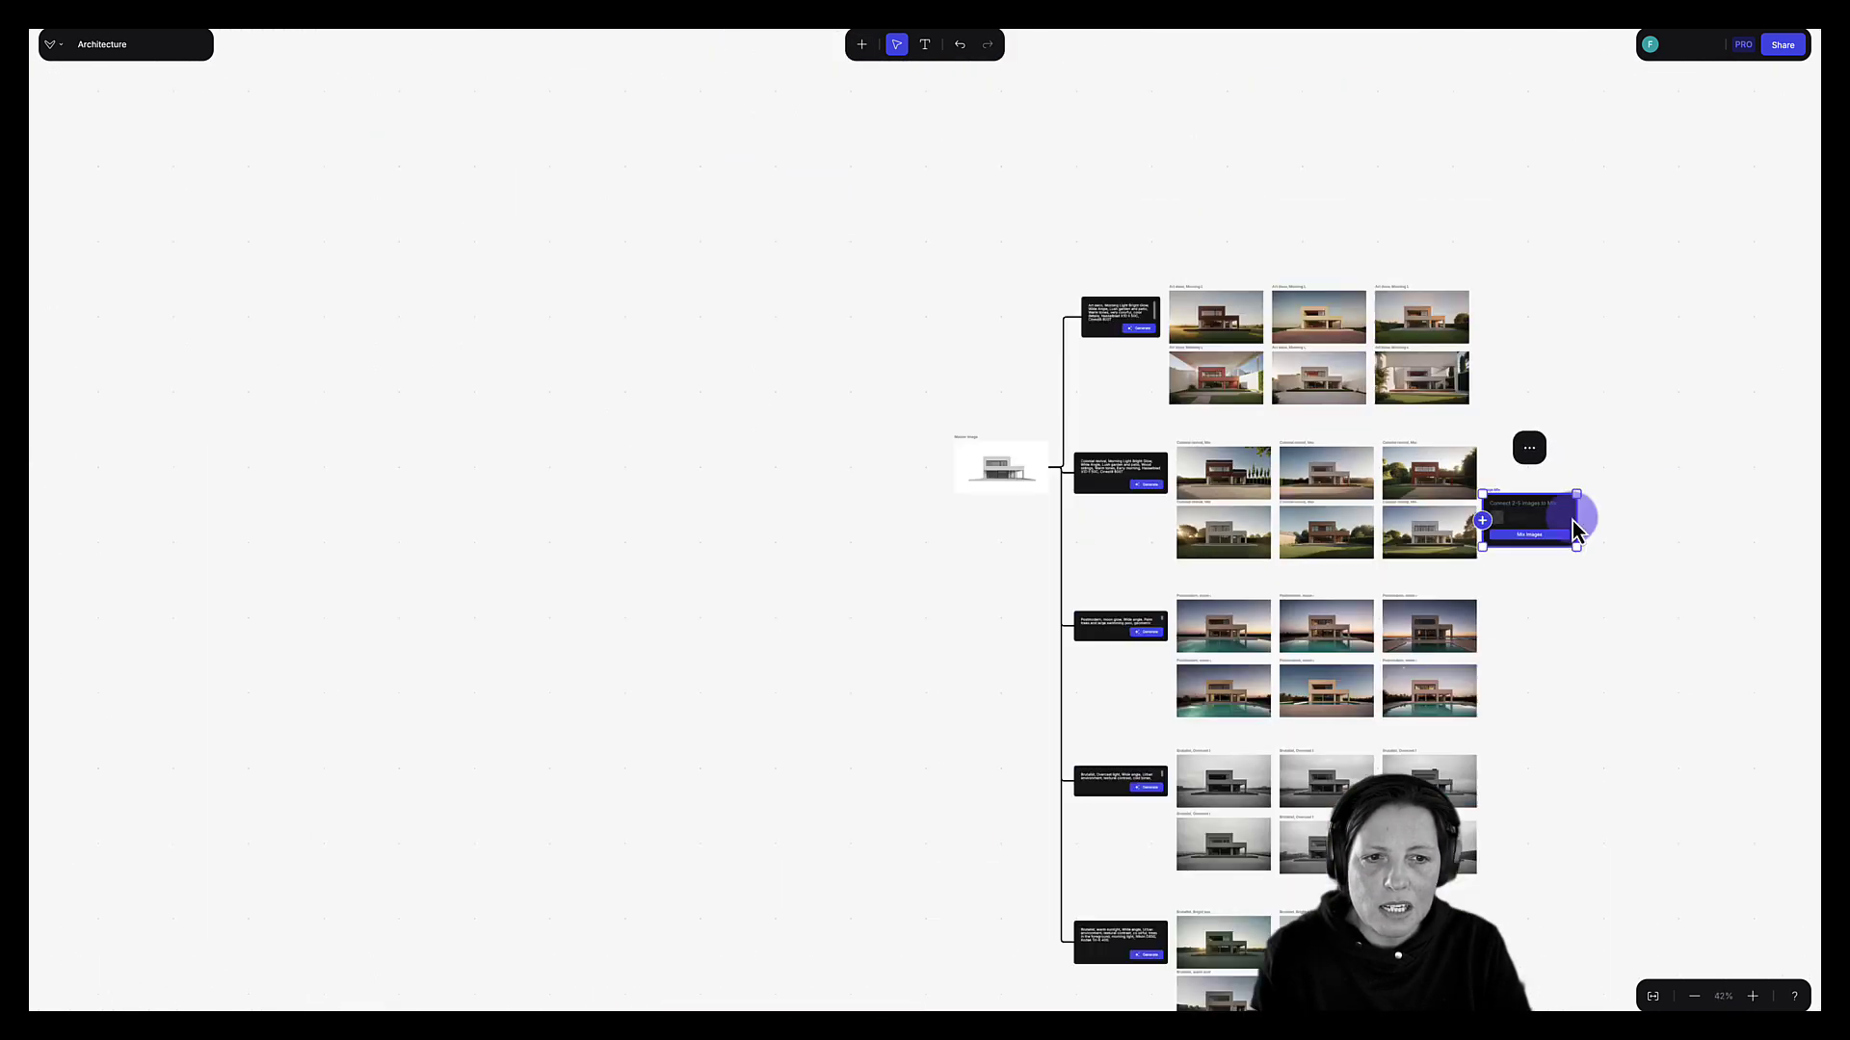
{"action": "scroll", "coordinate": [1767, 591], "scroll_direction": "right", "scroll_amount": 5}
{"action": "scroll", "coordinate": [1767, 590], "scroll_direction": "down", "scroll_amount": 2}
{"action": "left_click_drag", "start_coordinate": [1073, 356], "coordinate": [1378, 506]}
{"action": "scroll", "coordinate": [1096, 551], "scroll_direction": "up", "scroll_amount": 5}
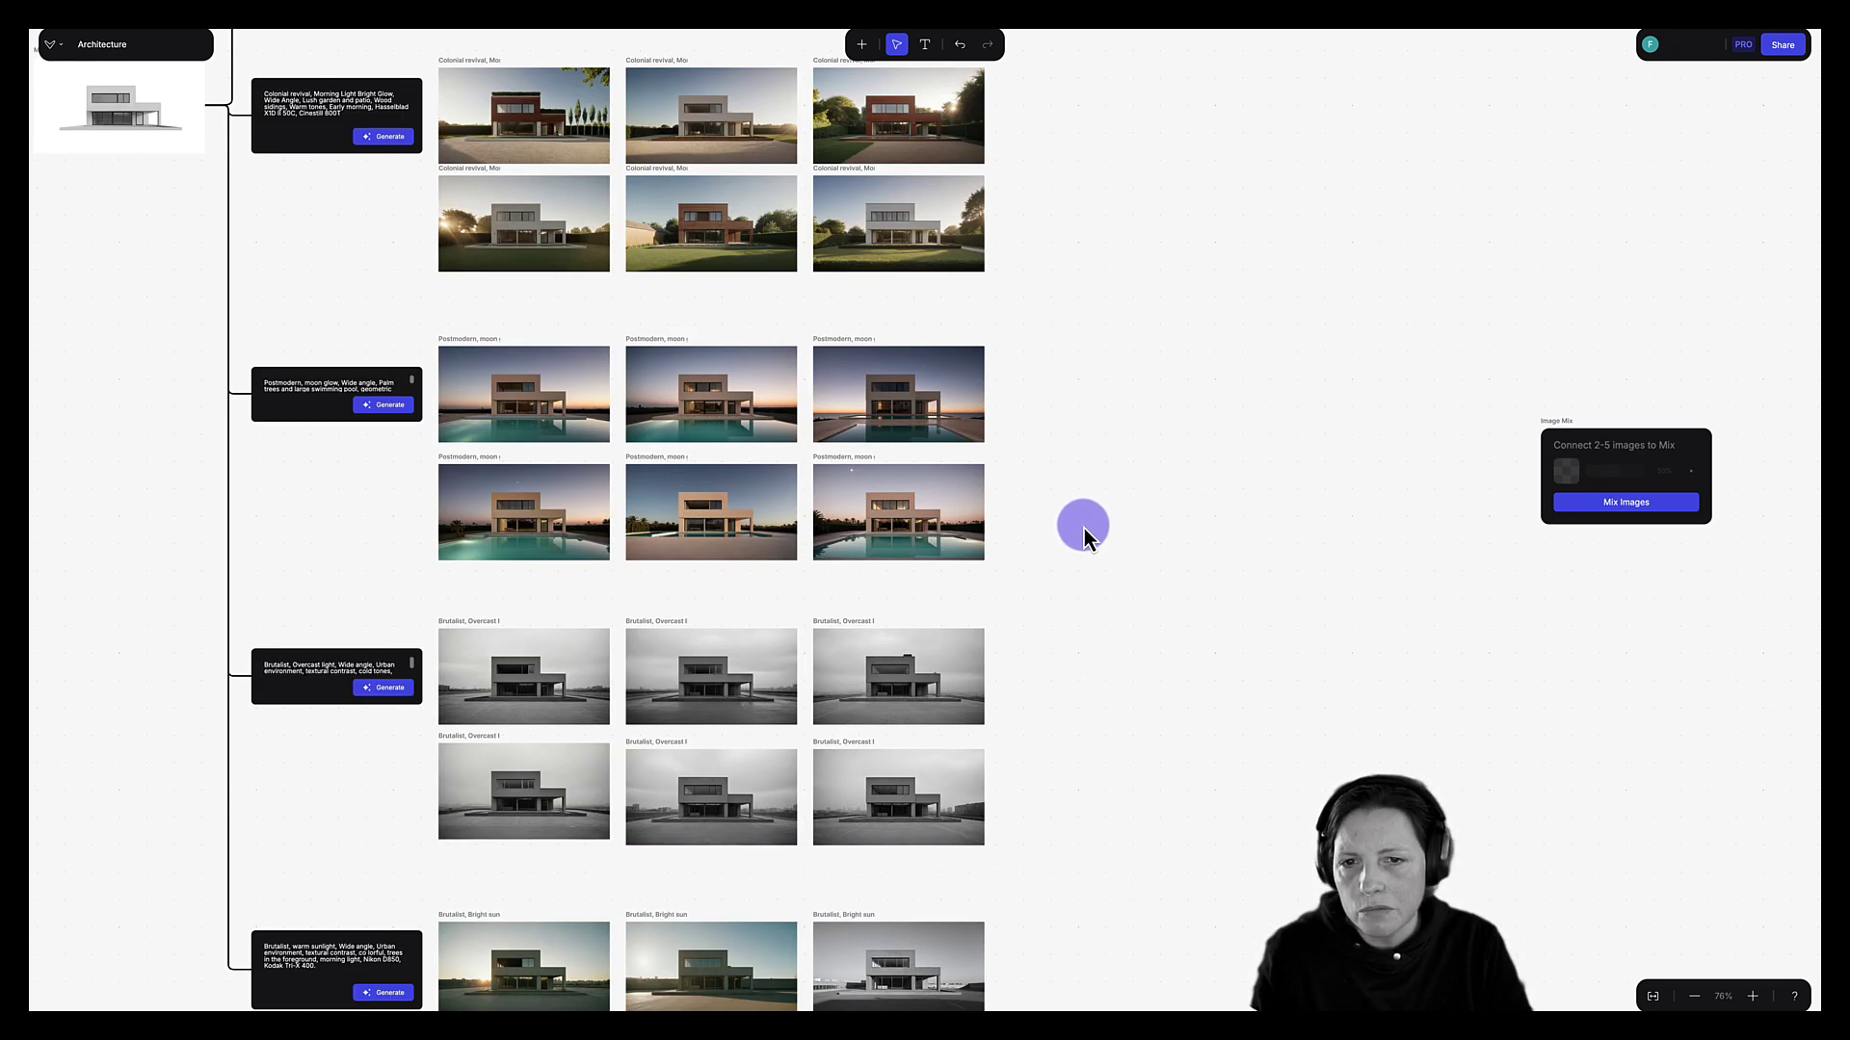
Move a Postmodern pool render and a Brutalist overcast render out beside the Image Mix node.
{"action": "left_click", "coordinate": [566, 534]}
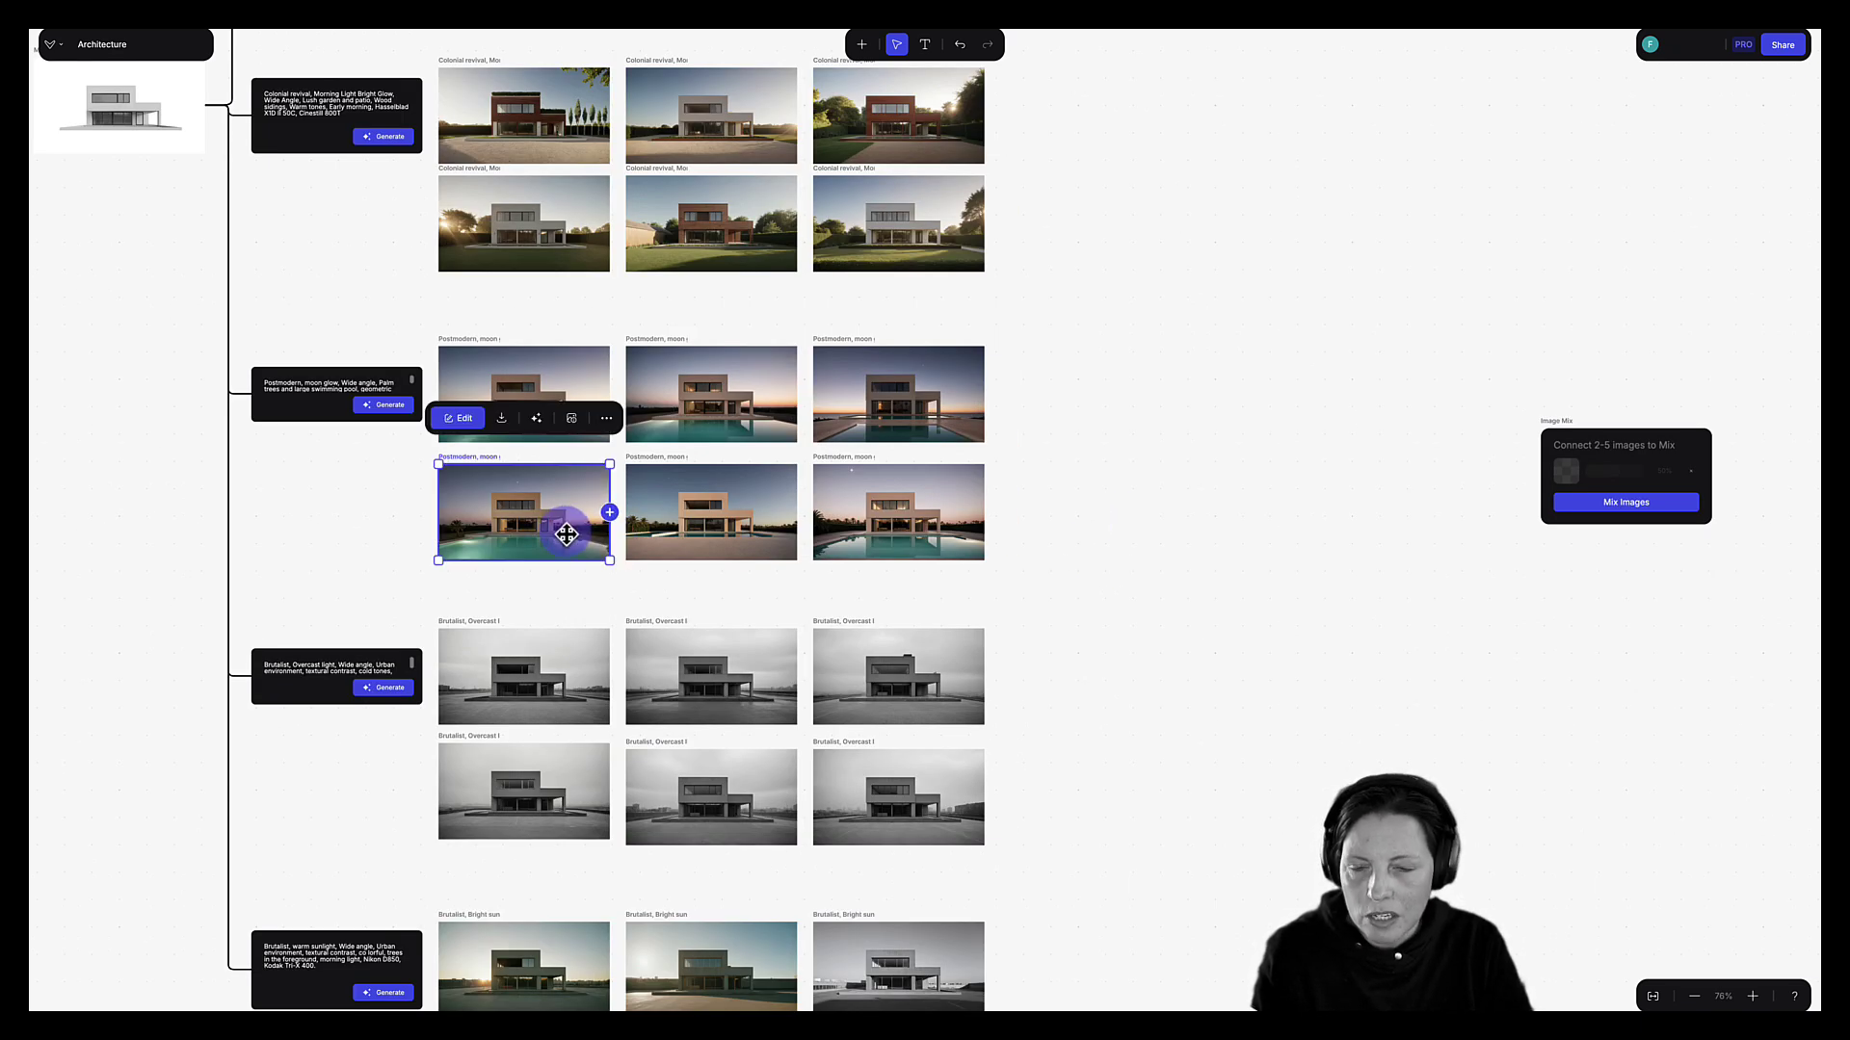
{"action": "left_click_drag", "start_coordinate": [556, 530], "coordinate": [1307, 475]}
{"action": "left_click_drag", "start_coordinate": [1335, 649], "coordinate": [1154, 491]}
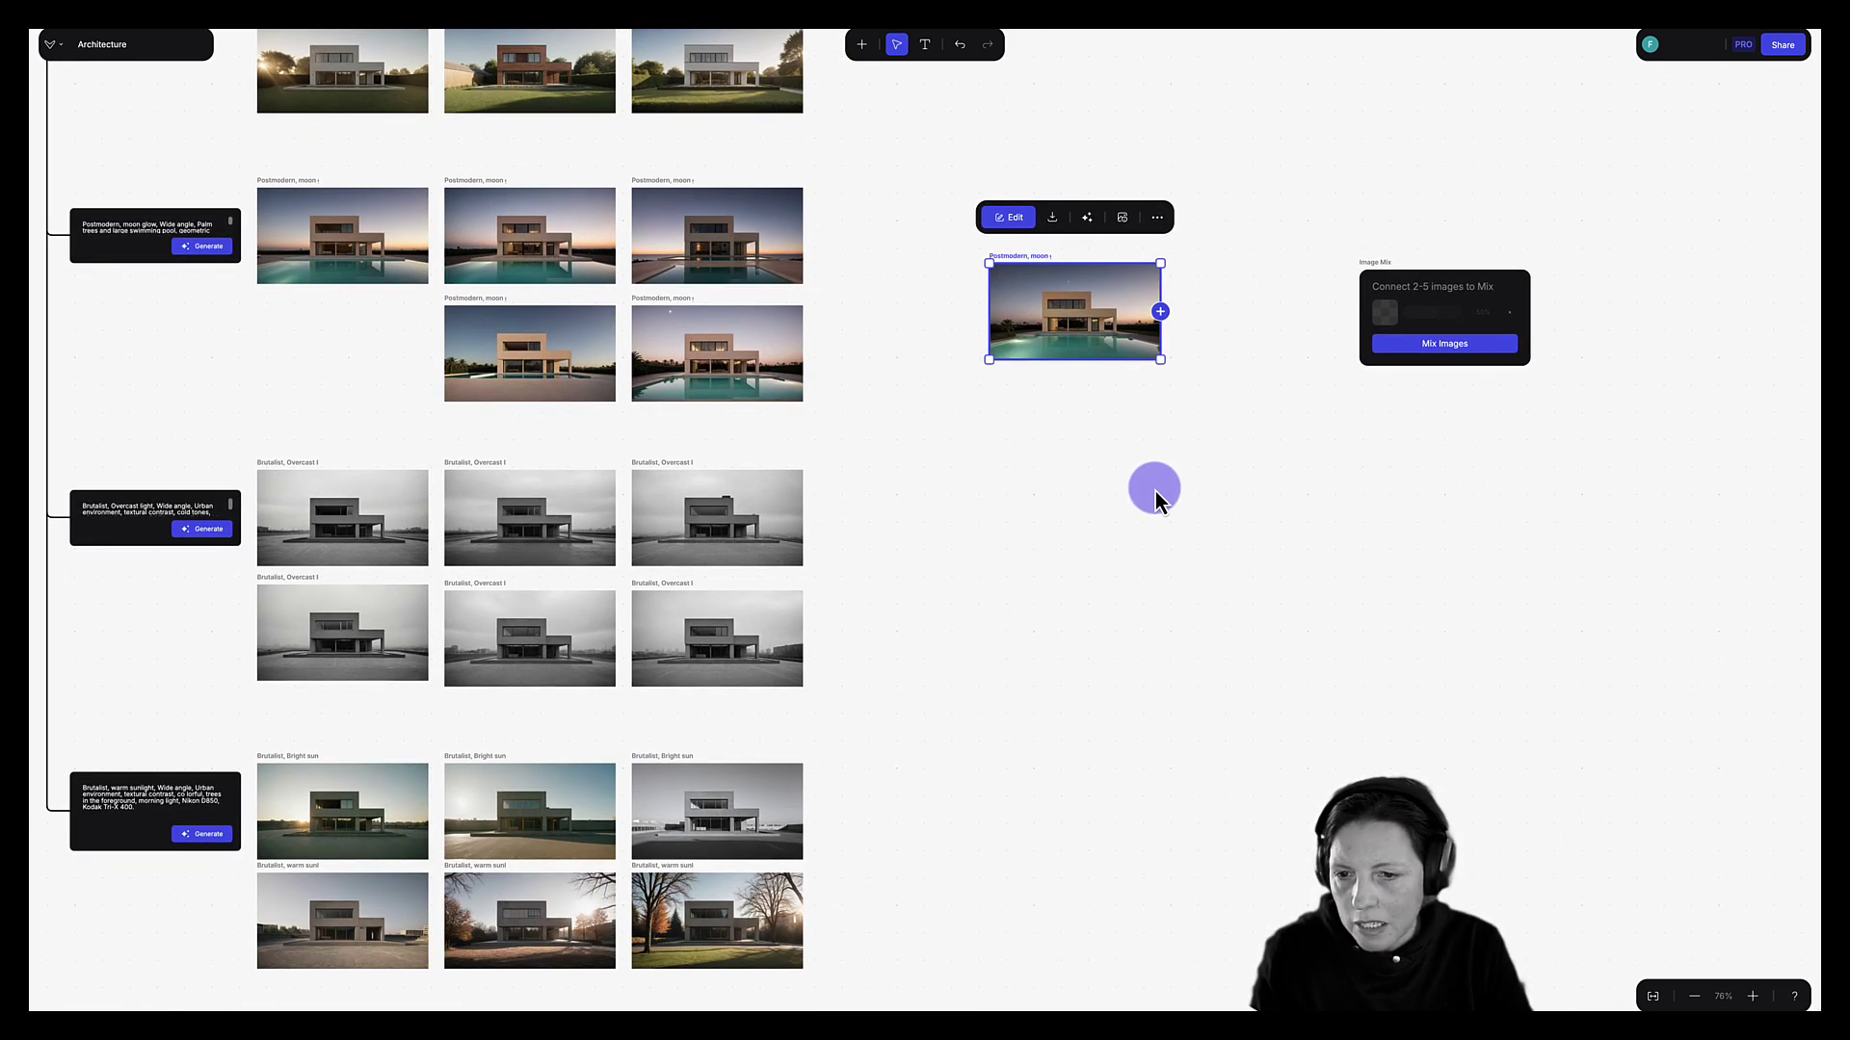
{"action": "left_click", "coordinate": [565, 530]}
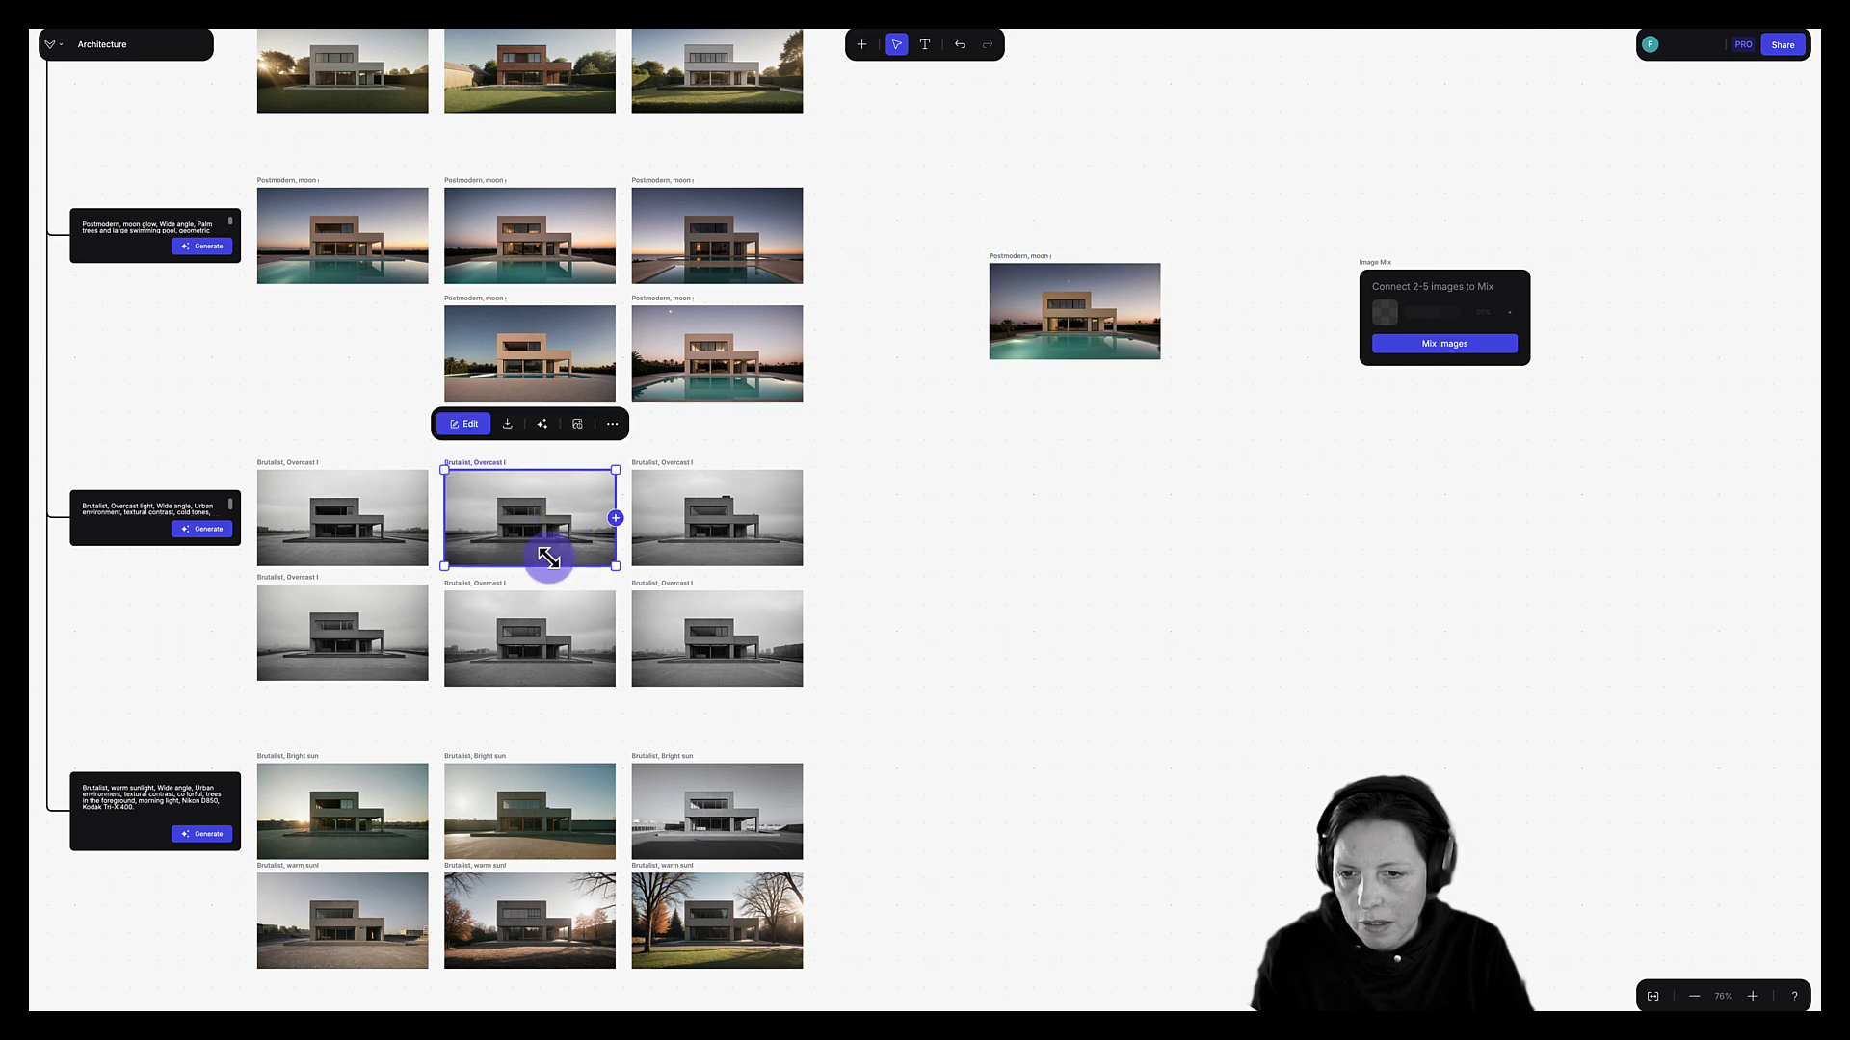
{"action": "left_click_drag", "start_coordinate": [547, 541], "coordinate": [1092, 458]}
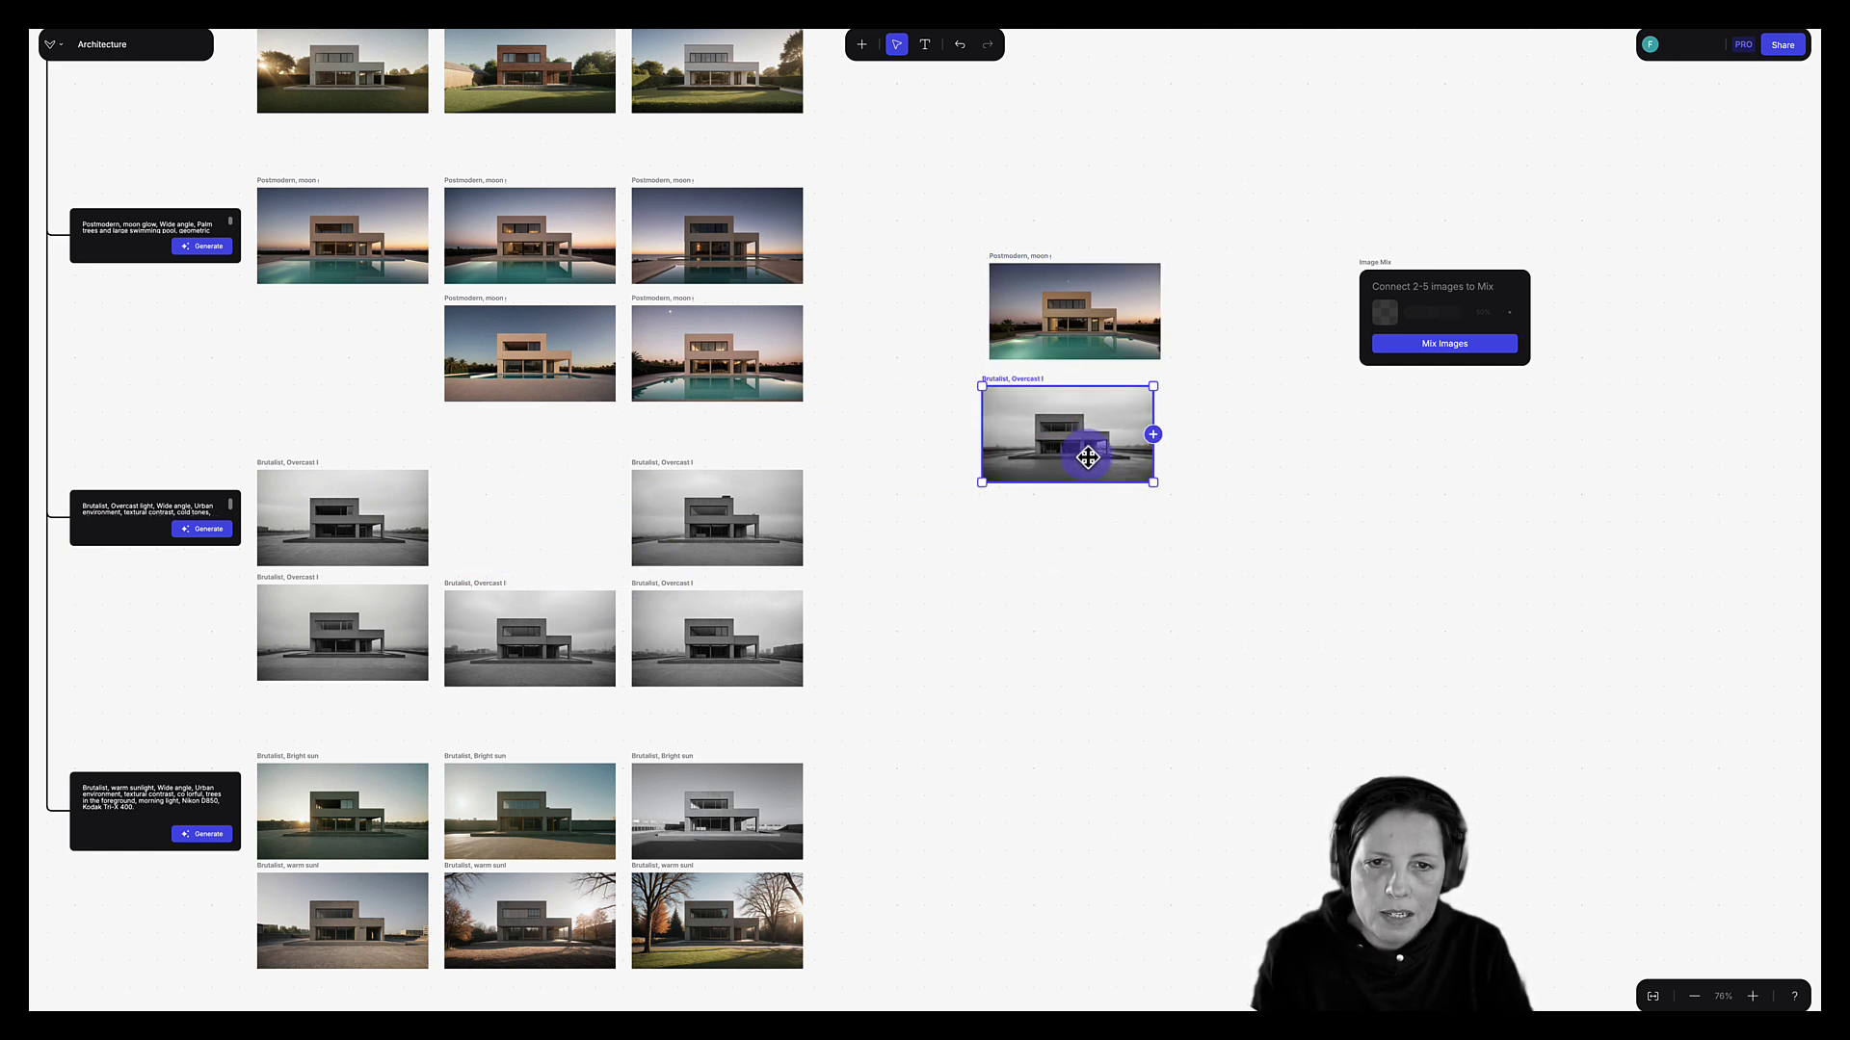
{"action": "scroll", "coordinate": [1358, 256], "scroll_direction": "right", "scroll_amount": 3}
{"action": "left_click_drag", "start_coordinate": [1288, 277], "coordinate": [1209, 312]}
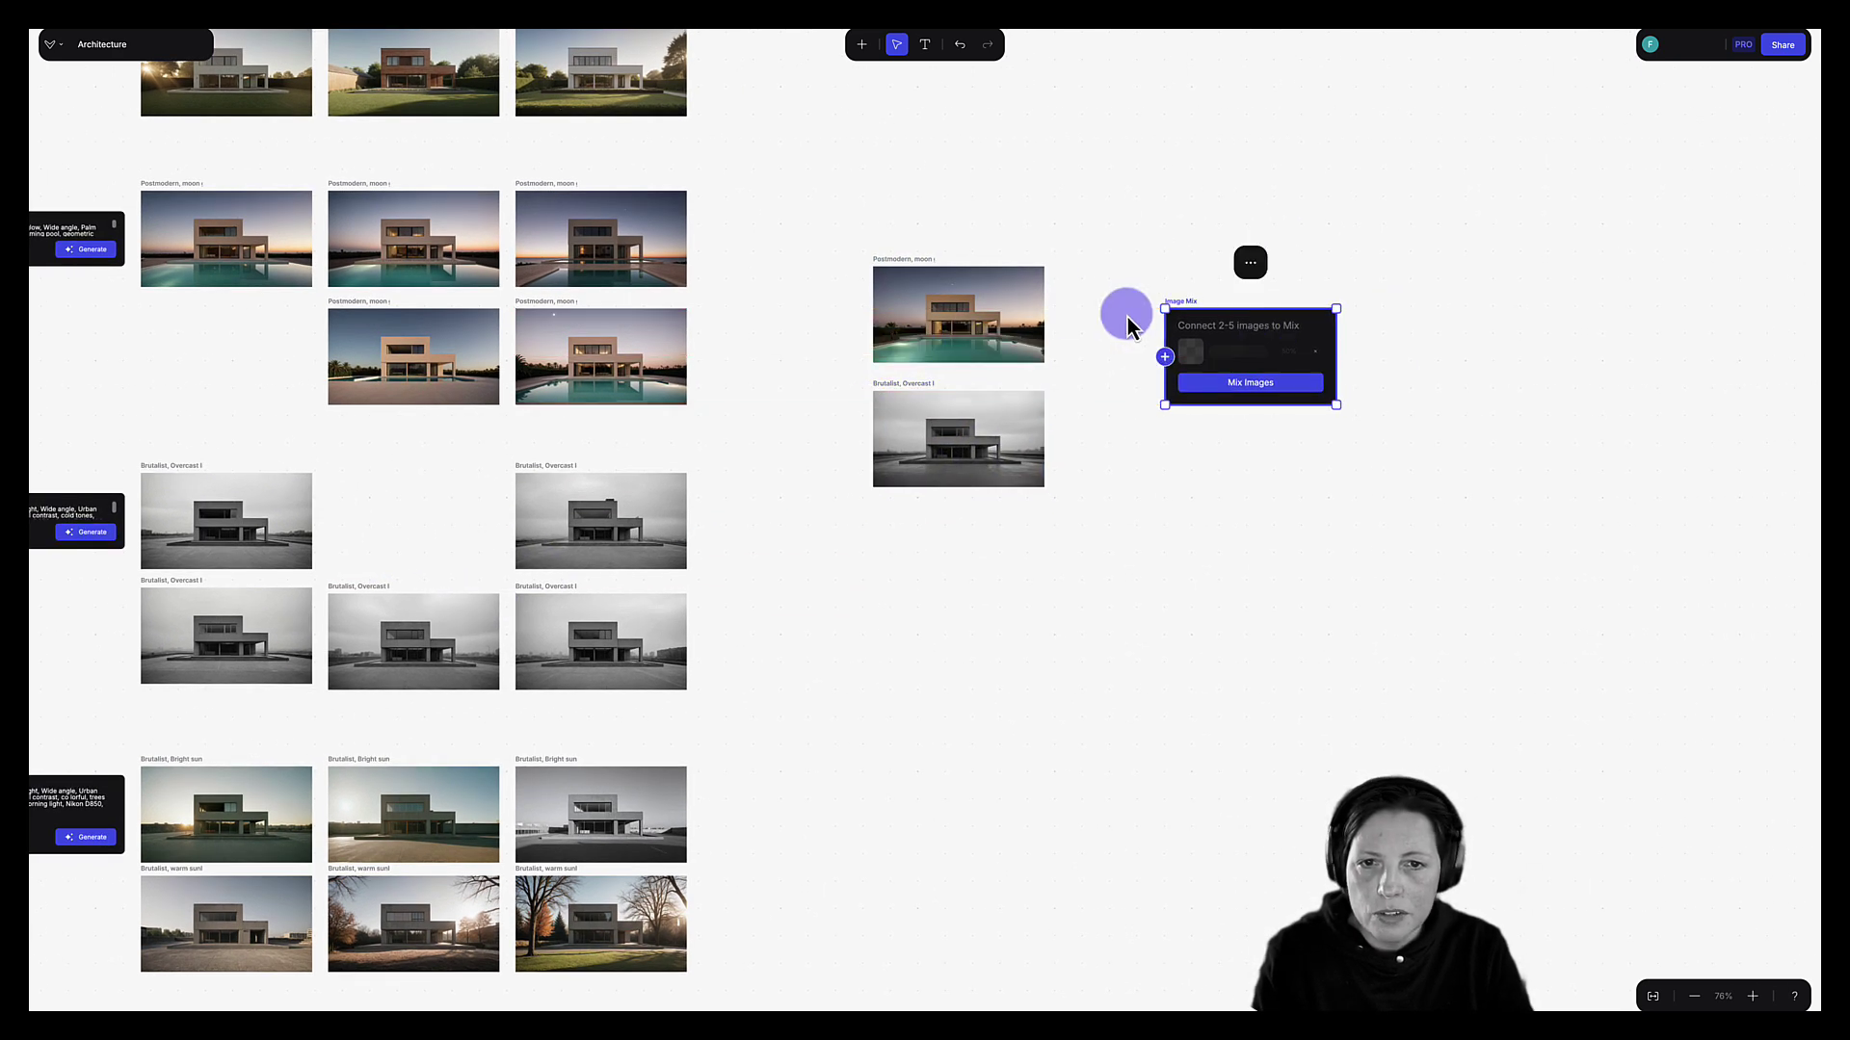
Connect the pool render and the Brutalist render as inputs to the Image Mix node.
{"action": "left_click_drag", "start_coordinate": [1027, 307], "coordinate": [1173, 380]}
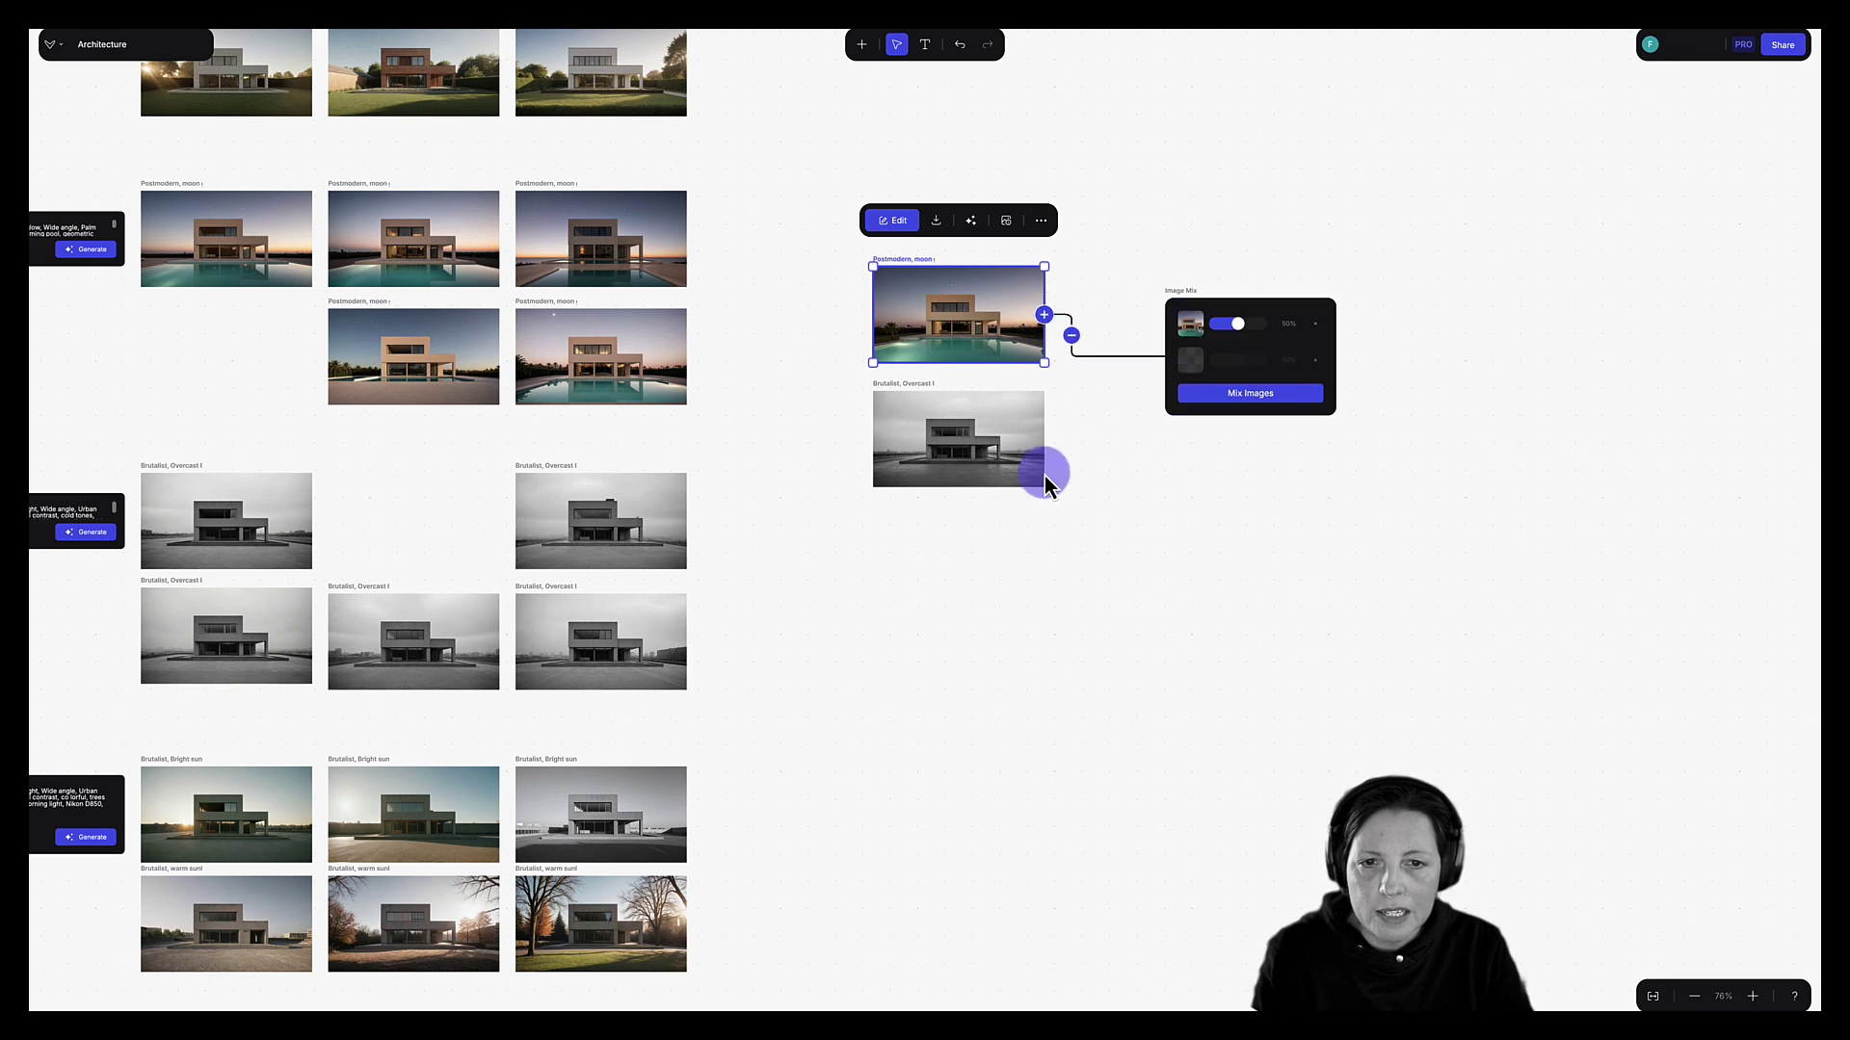
{"action": "left_click", "coordinate": [1047, 445]}
{"action": "left_click_drag", "start_coordinate": [1044, 439], "coordinate": [1321, 343]}
{"action": "scroll", "coordinate": [1311, 358], "scroll_direction": "up", "scroll_amount": 5}
{"action": "scroll", "coordinate": [1301, 391], "scroll_direction": "up", "scroll_amount": 5}
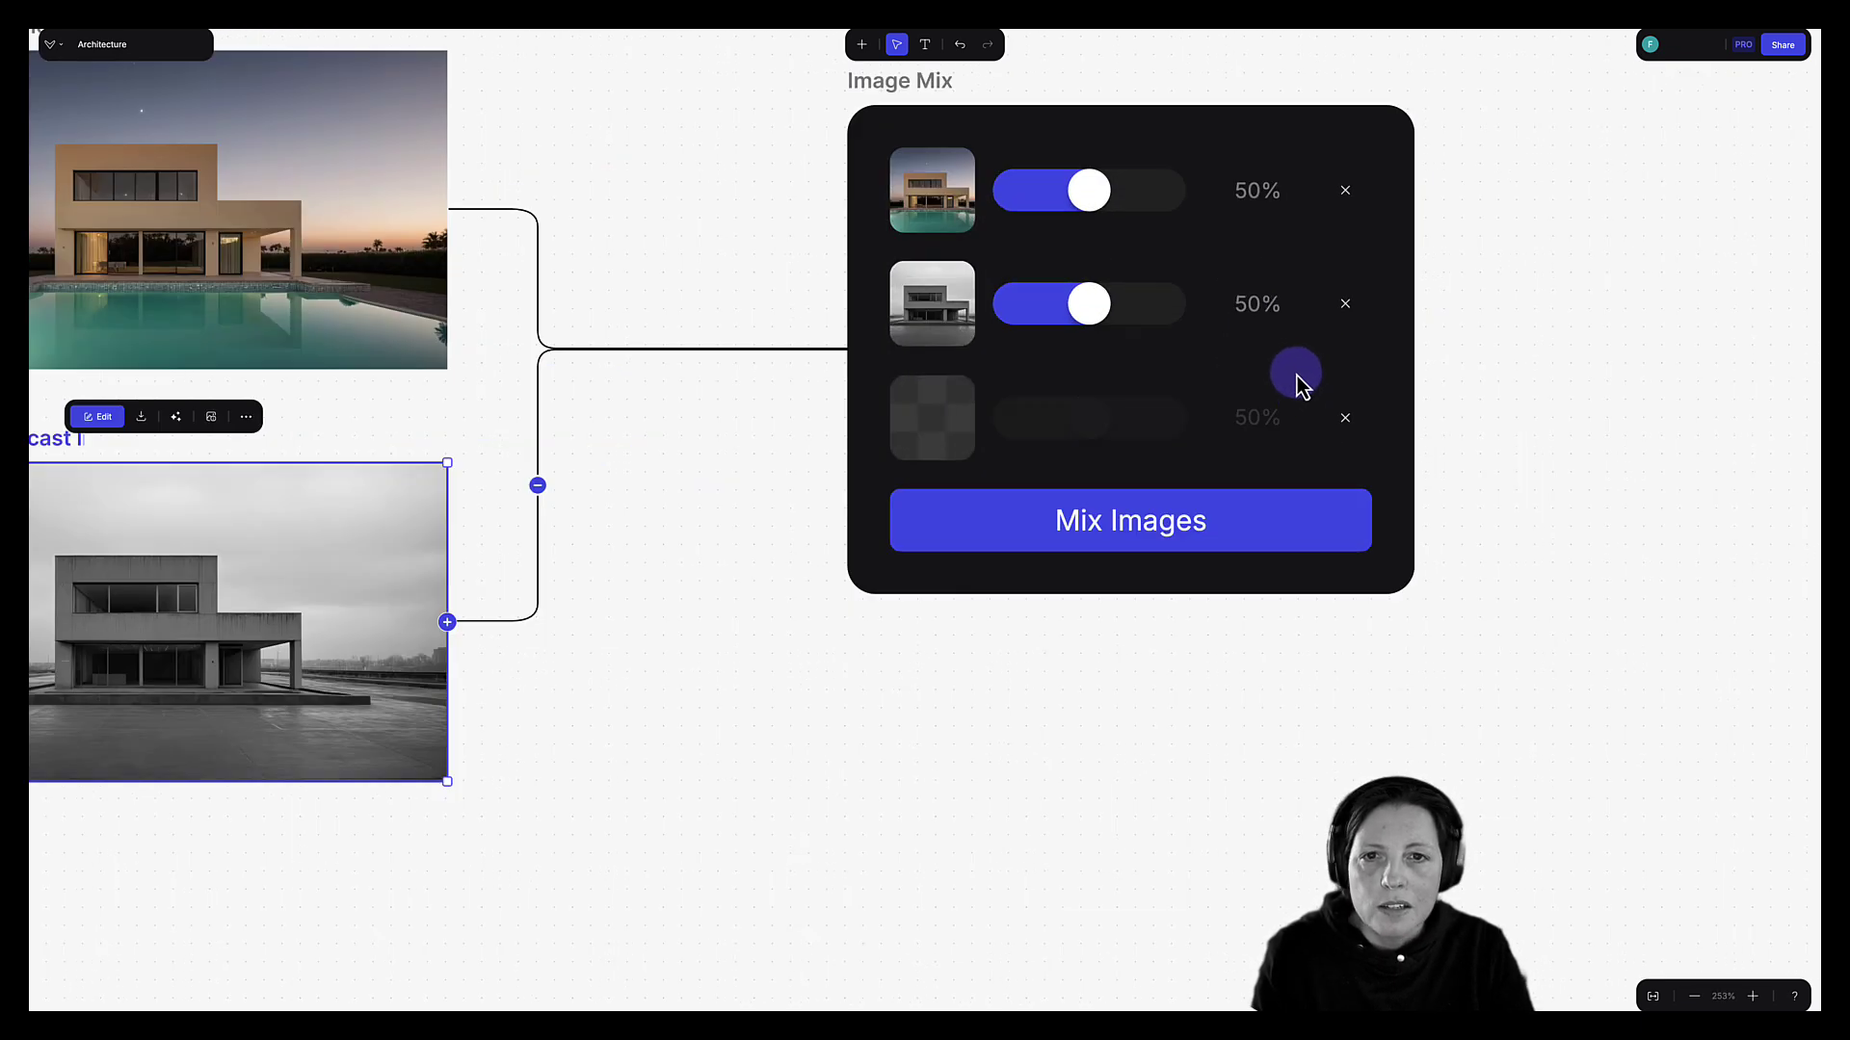
{"action": "scroll", "coordinate": [1298, 376], "scroll_direction": "down", "scroll_amount": 5}
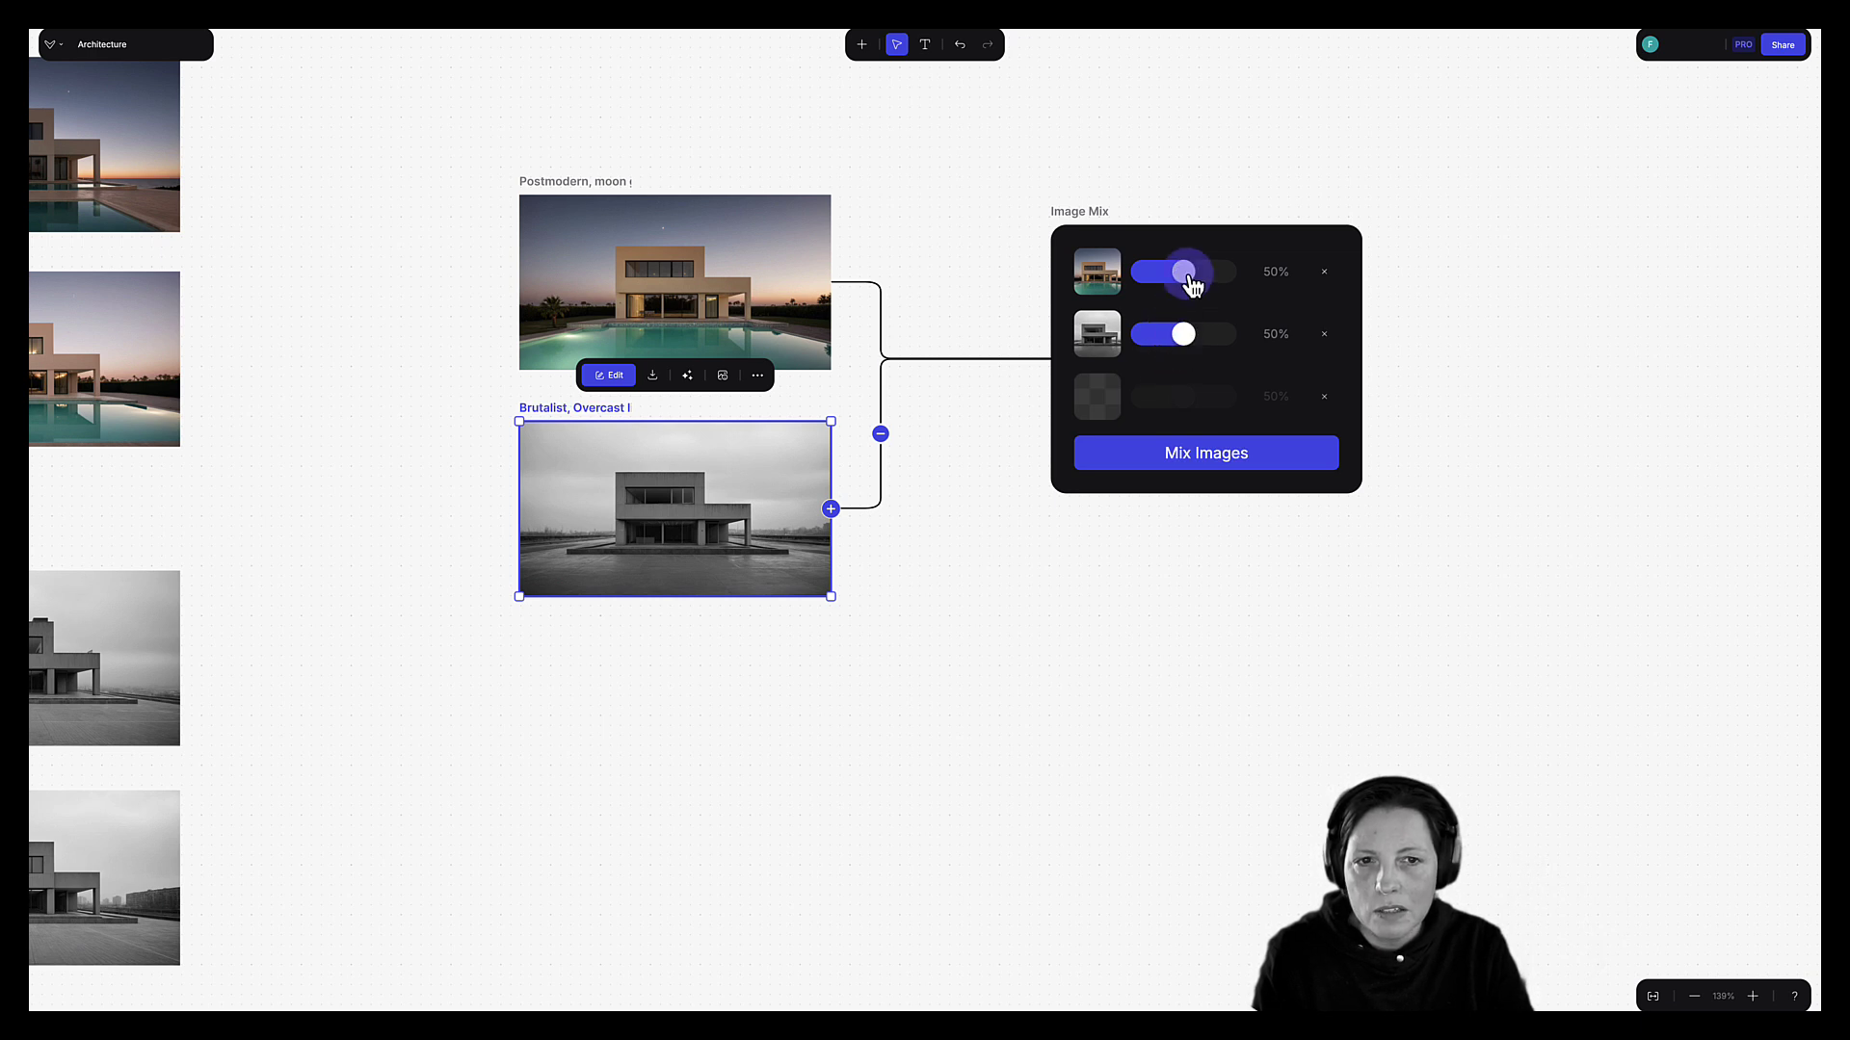
Raise the pool render's weight to 75% and mix the two renders into Image 32.
{"action": "left_click_drag", "start_coordinate": [1193, 285], "coordinate": [1179, 340]}
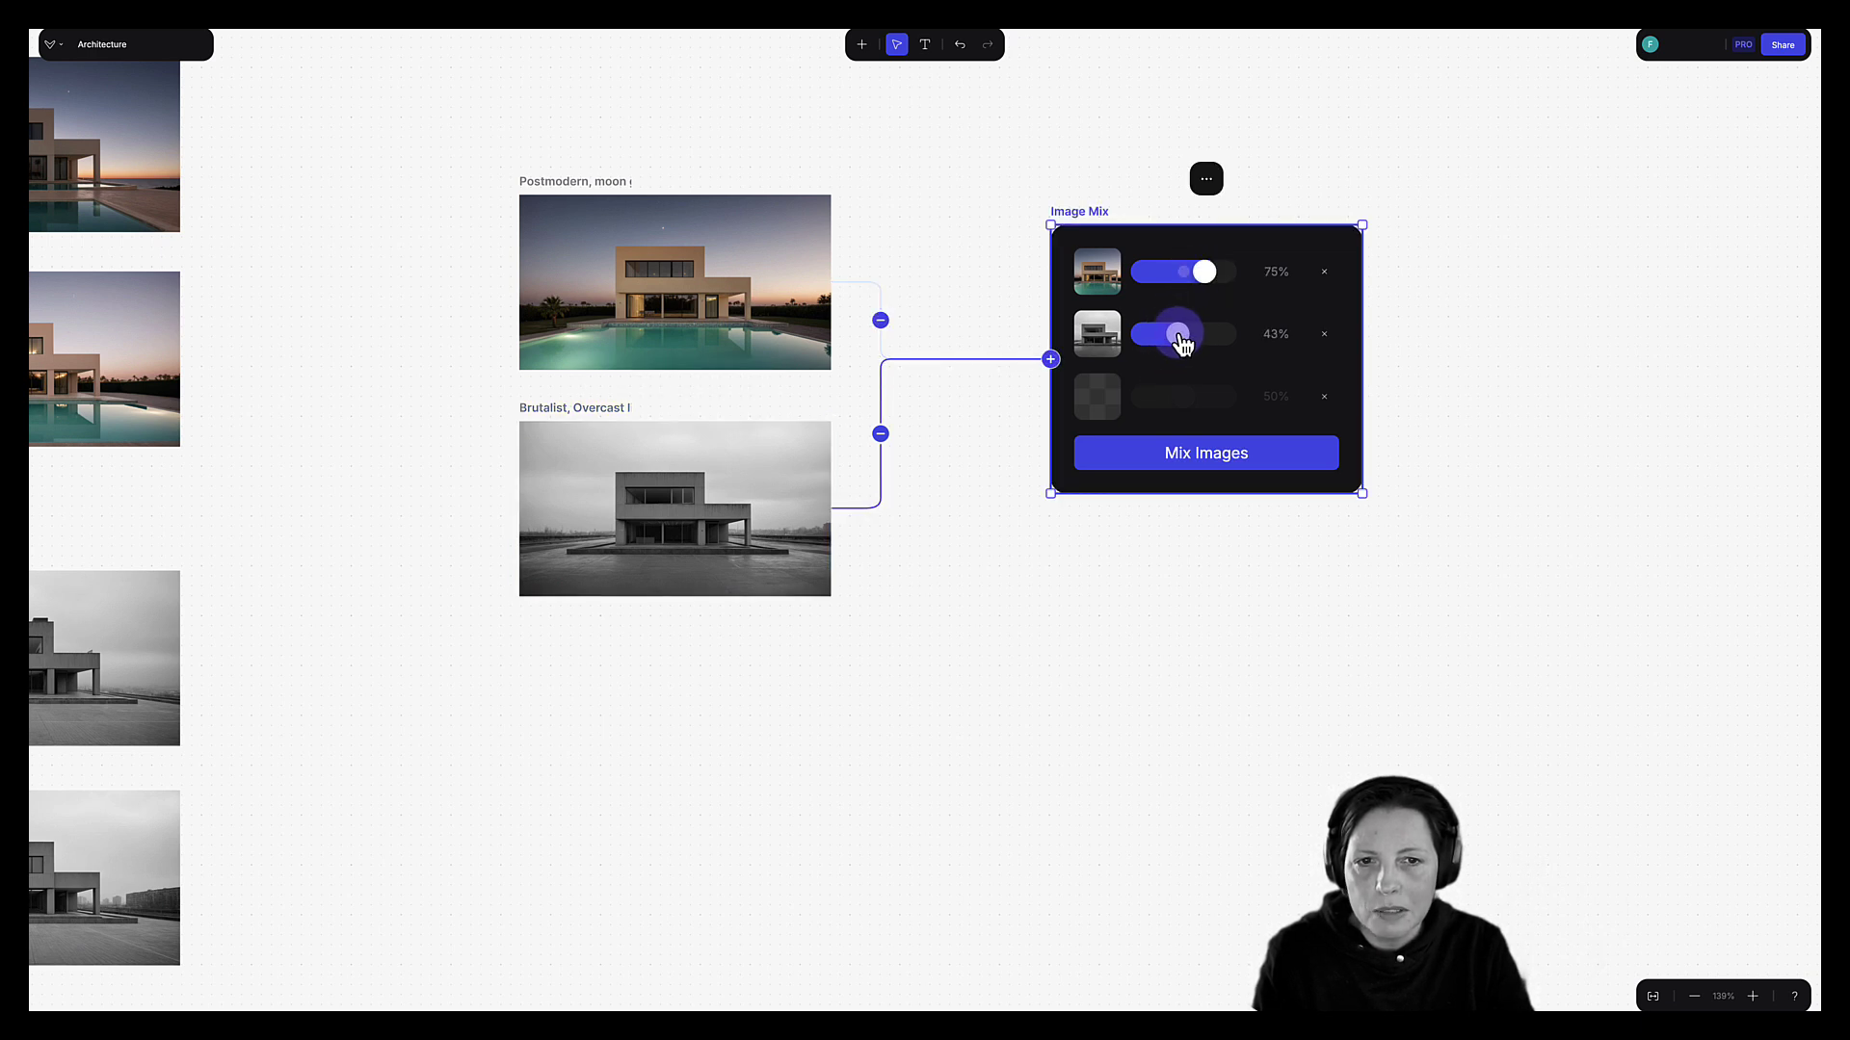
{"action": "left_click", "coordinate": [1156, 459]}
{"action": "scroll", "coordinate": [1130, 733], "scroll_direction": "right", "scroll_amount": 5}
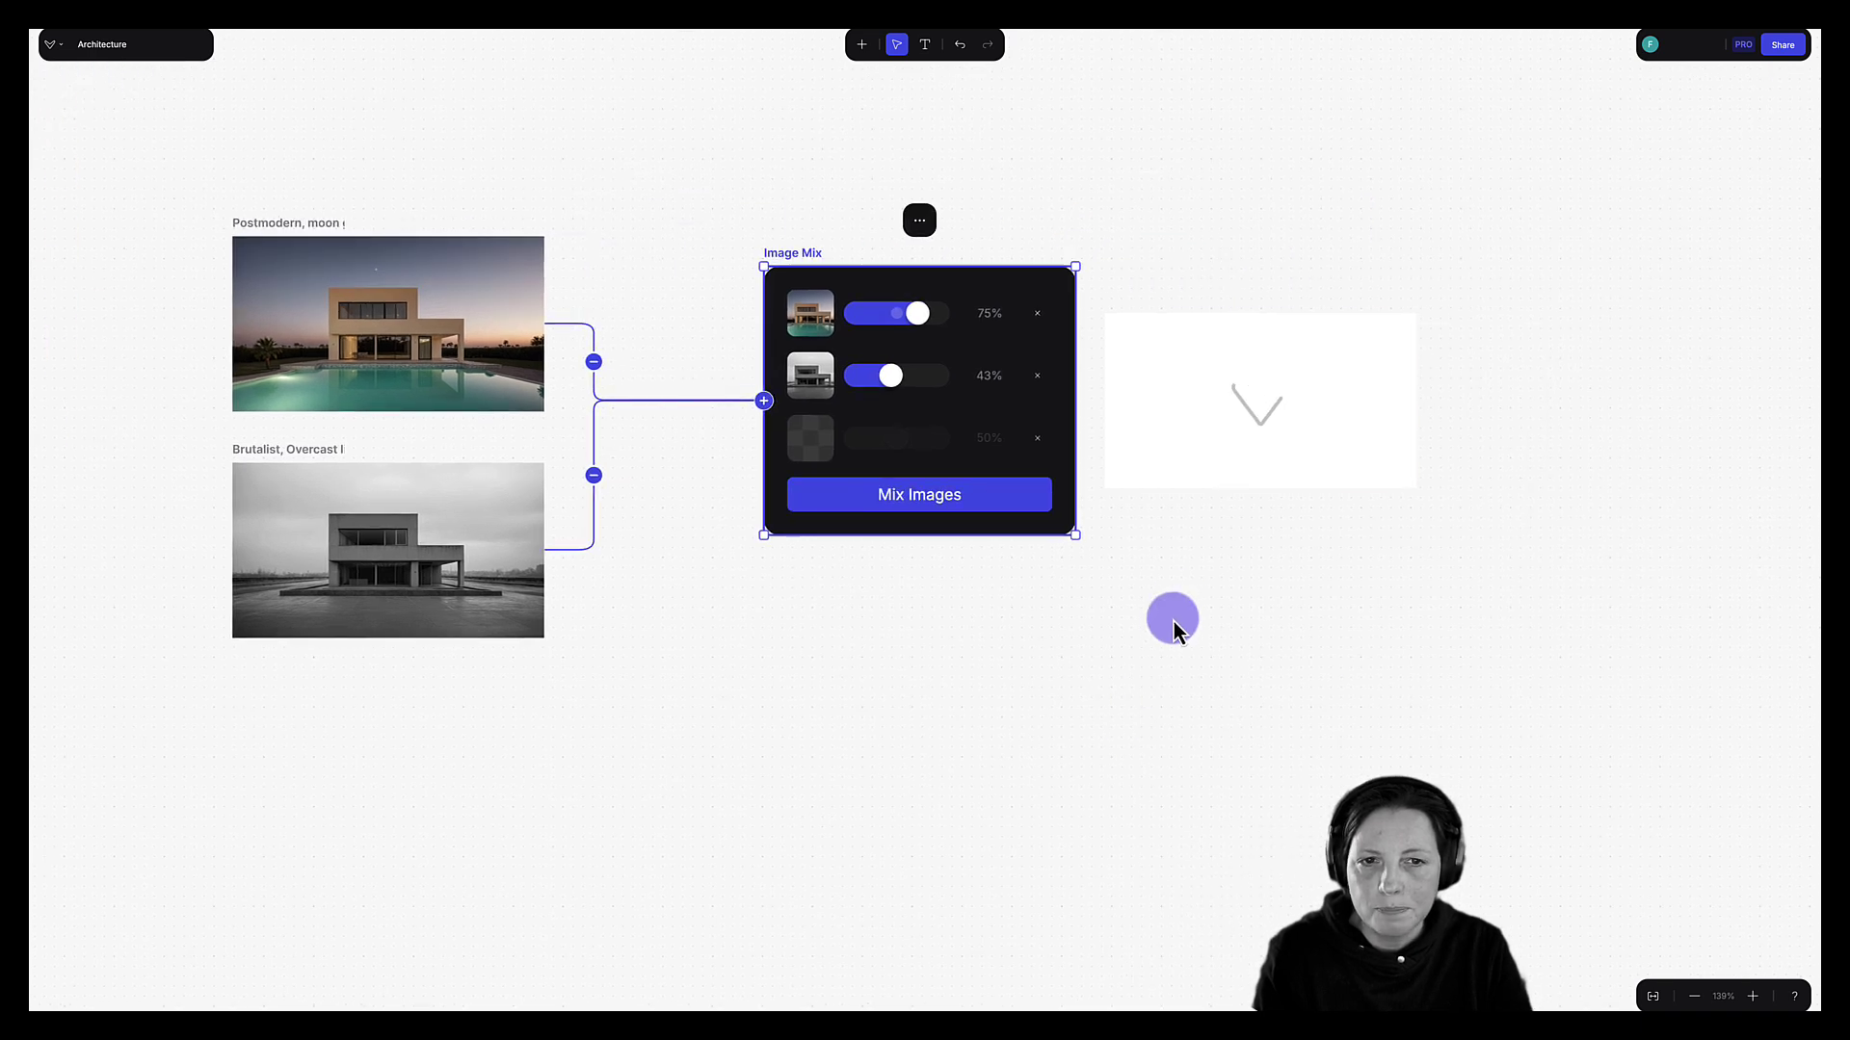
{"action": "scroll", "coordinate": [1256, 435], "scroll_direction": "up", "scroll_amount": 3}
{"action": "scroll", "coordinate": [1257, 443], "scroll_direction": "up", "scroll_amount": 2}
{"action": "scroll", "coordinate": [1253, 438], "scroll_direction": "down", "scroll_amount": 5}
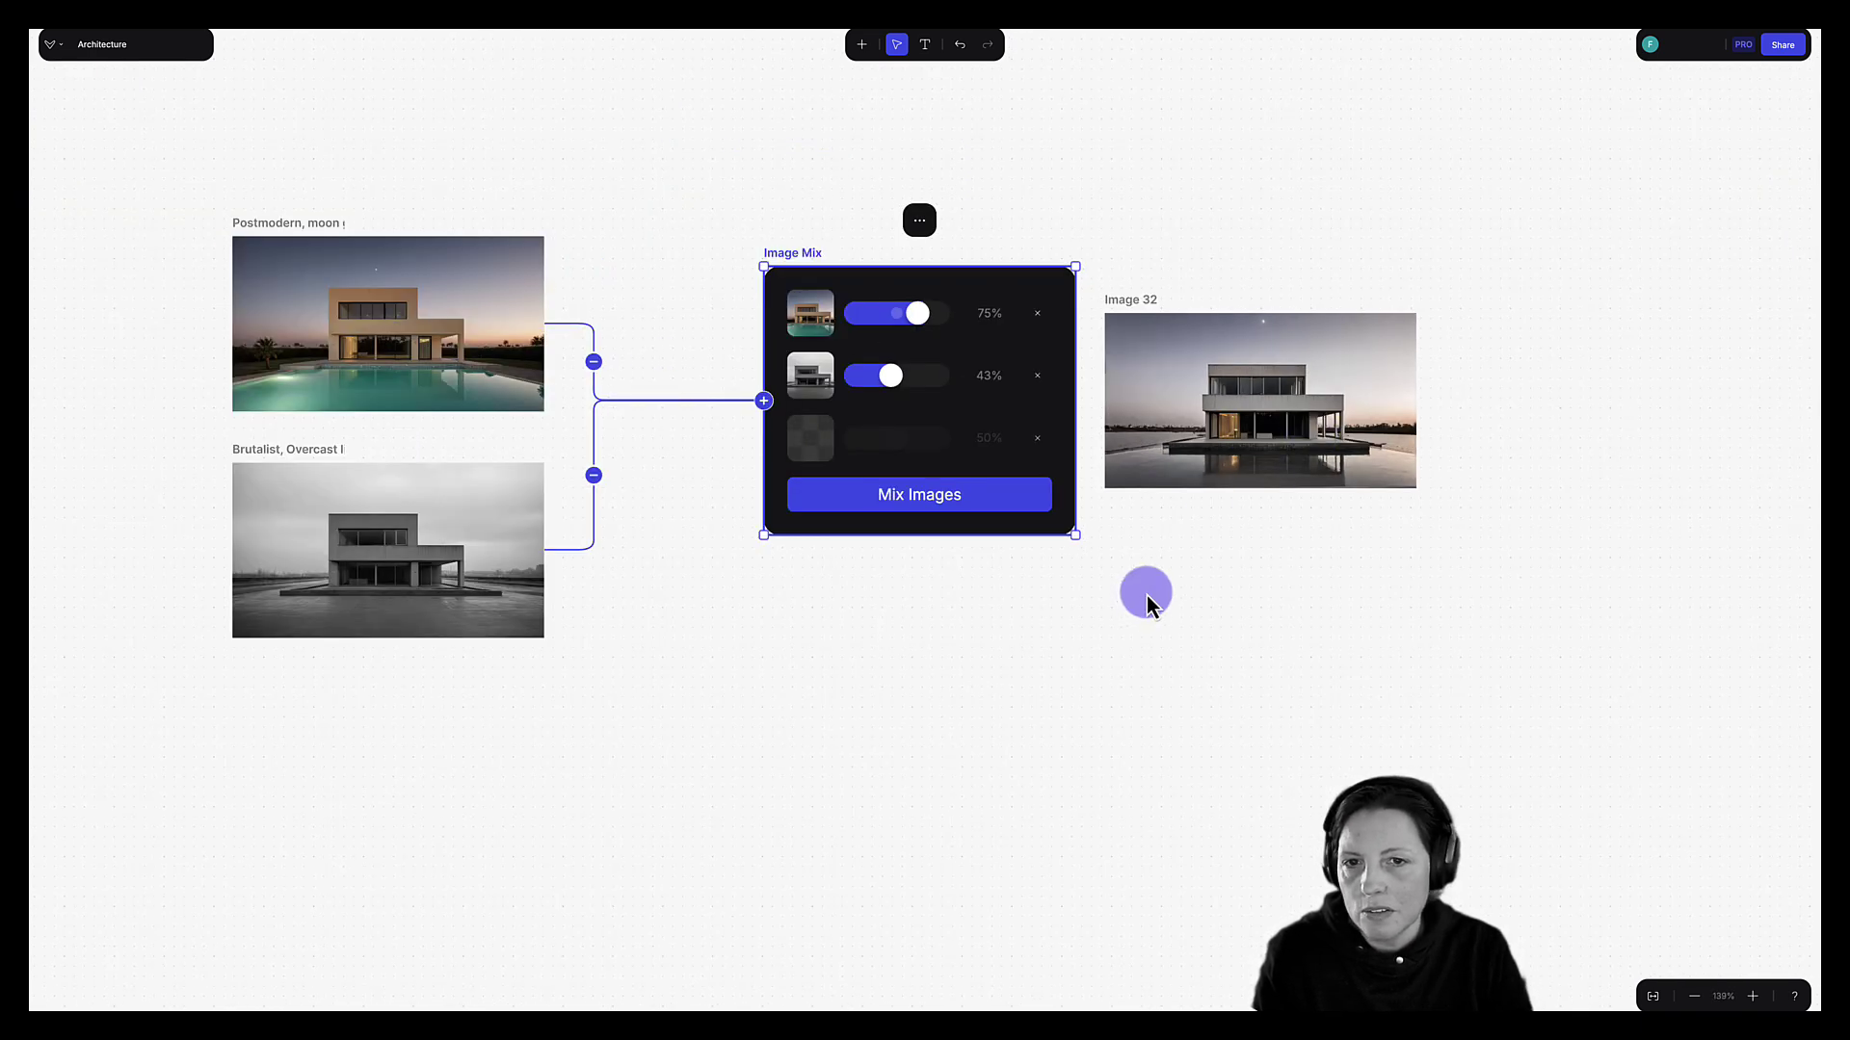
{"action": "scroll", "coordinate": [1147, 597], "scroll_direction": "down", "scroll_amount": 8}
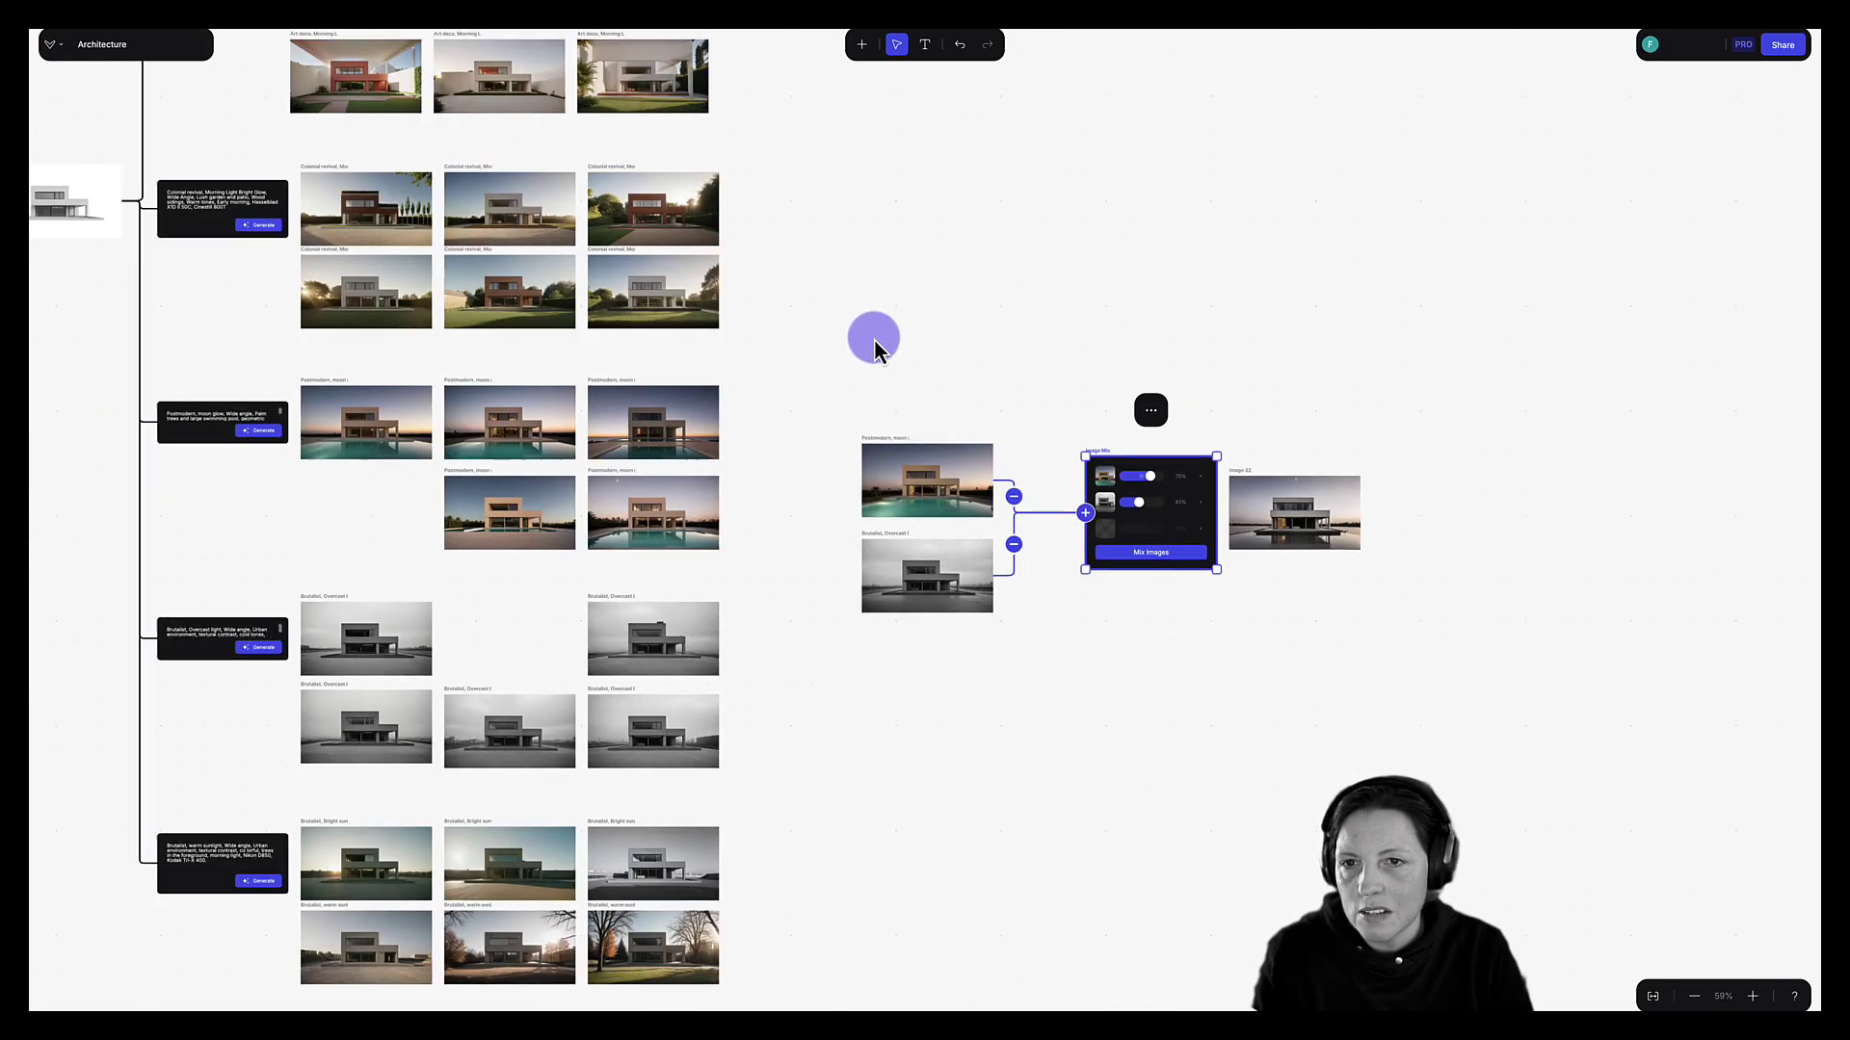
Move a Colonial revival render below the Brutalist render as a third mix input.
{"action": "scroll", "coordinate": [867, 342], "scroll_direction": "up", "scroll_amount": 1}
{"action": "scroll", "coordinate": [569, 357], "scroll_direction": "up", "scroll_amount": 3}
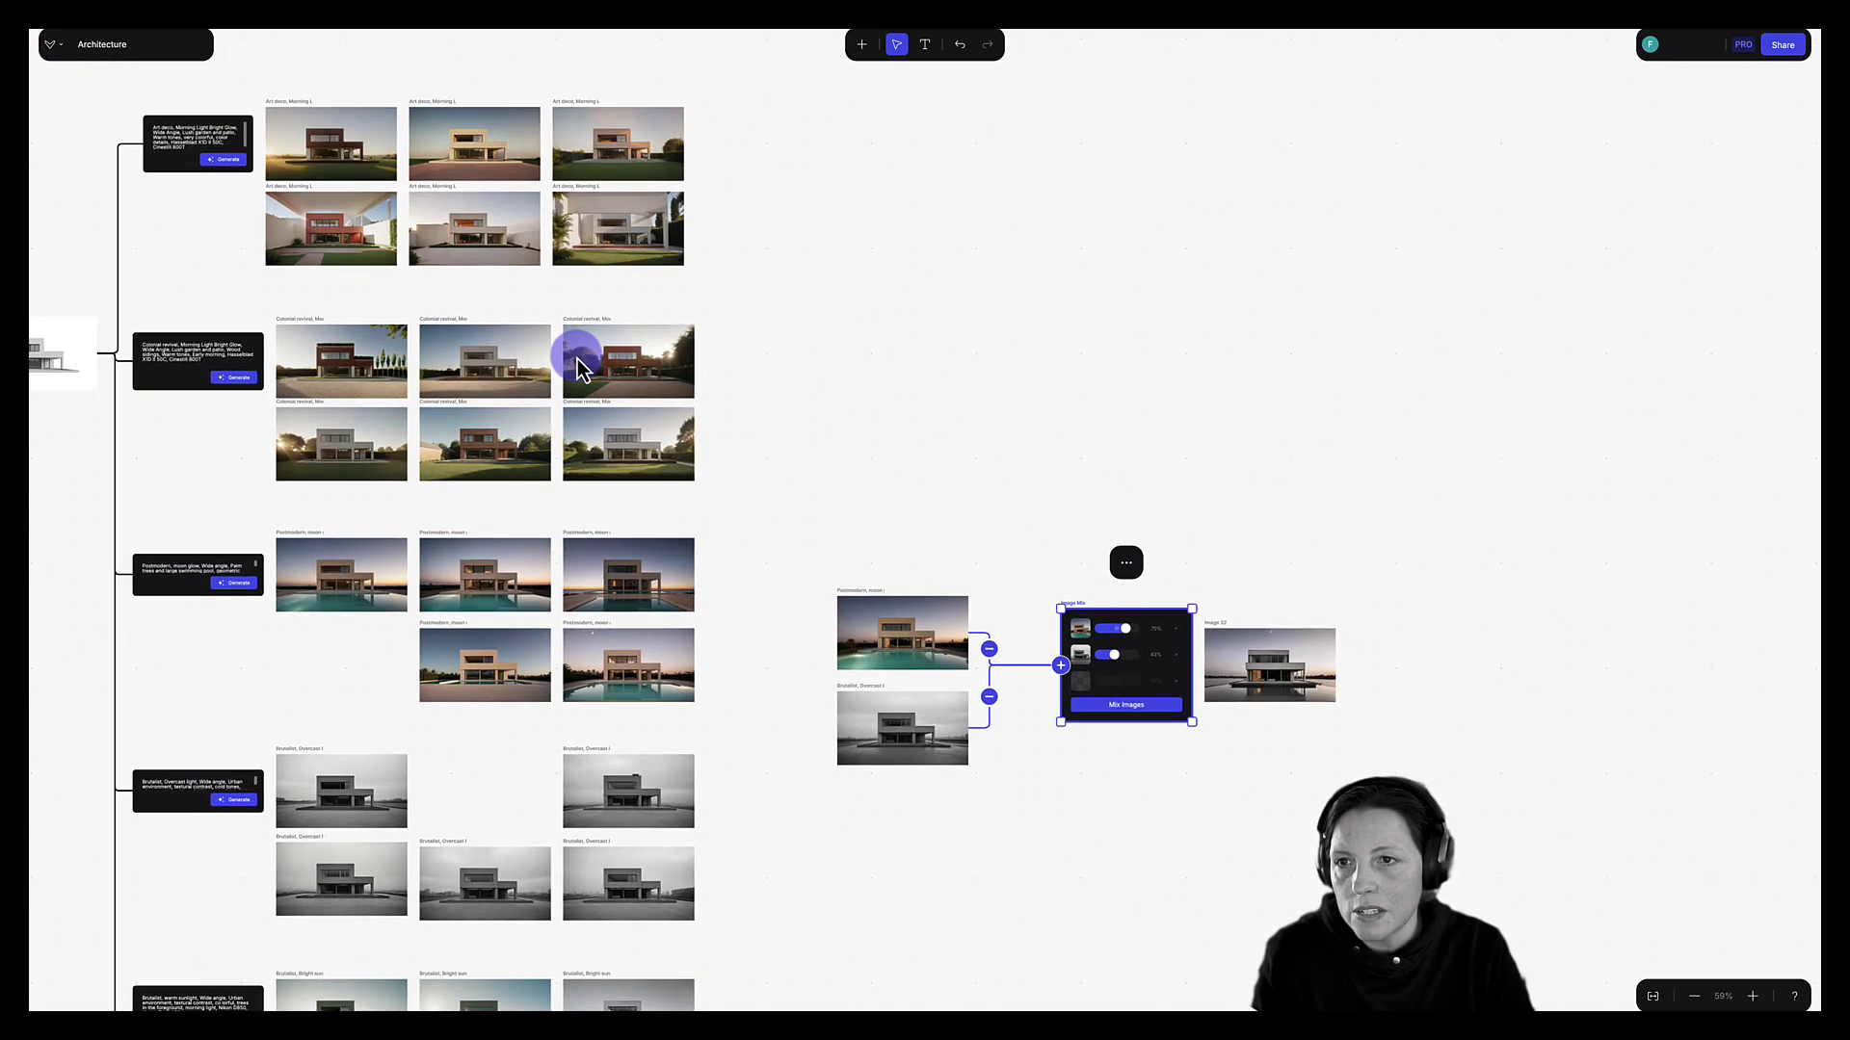
{"action": "left_click", "coordinate": [320, 227]}
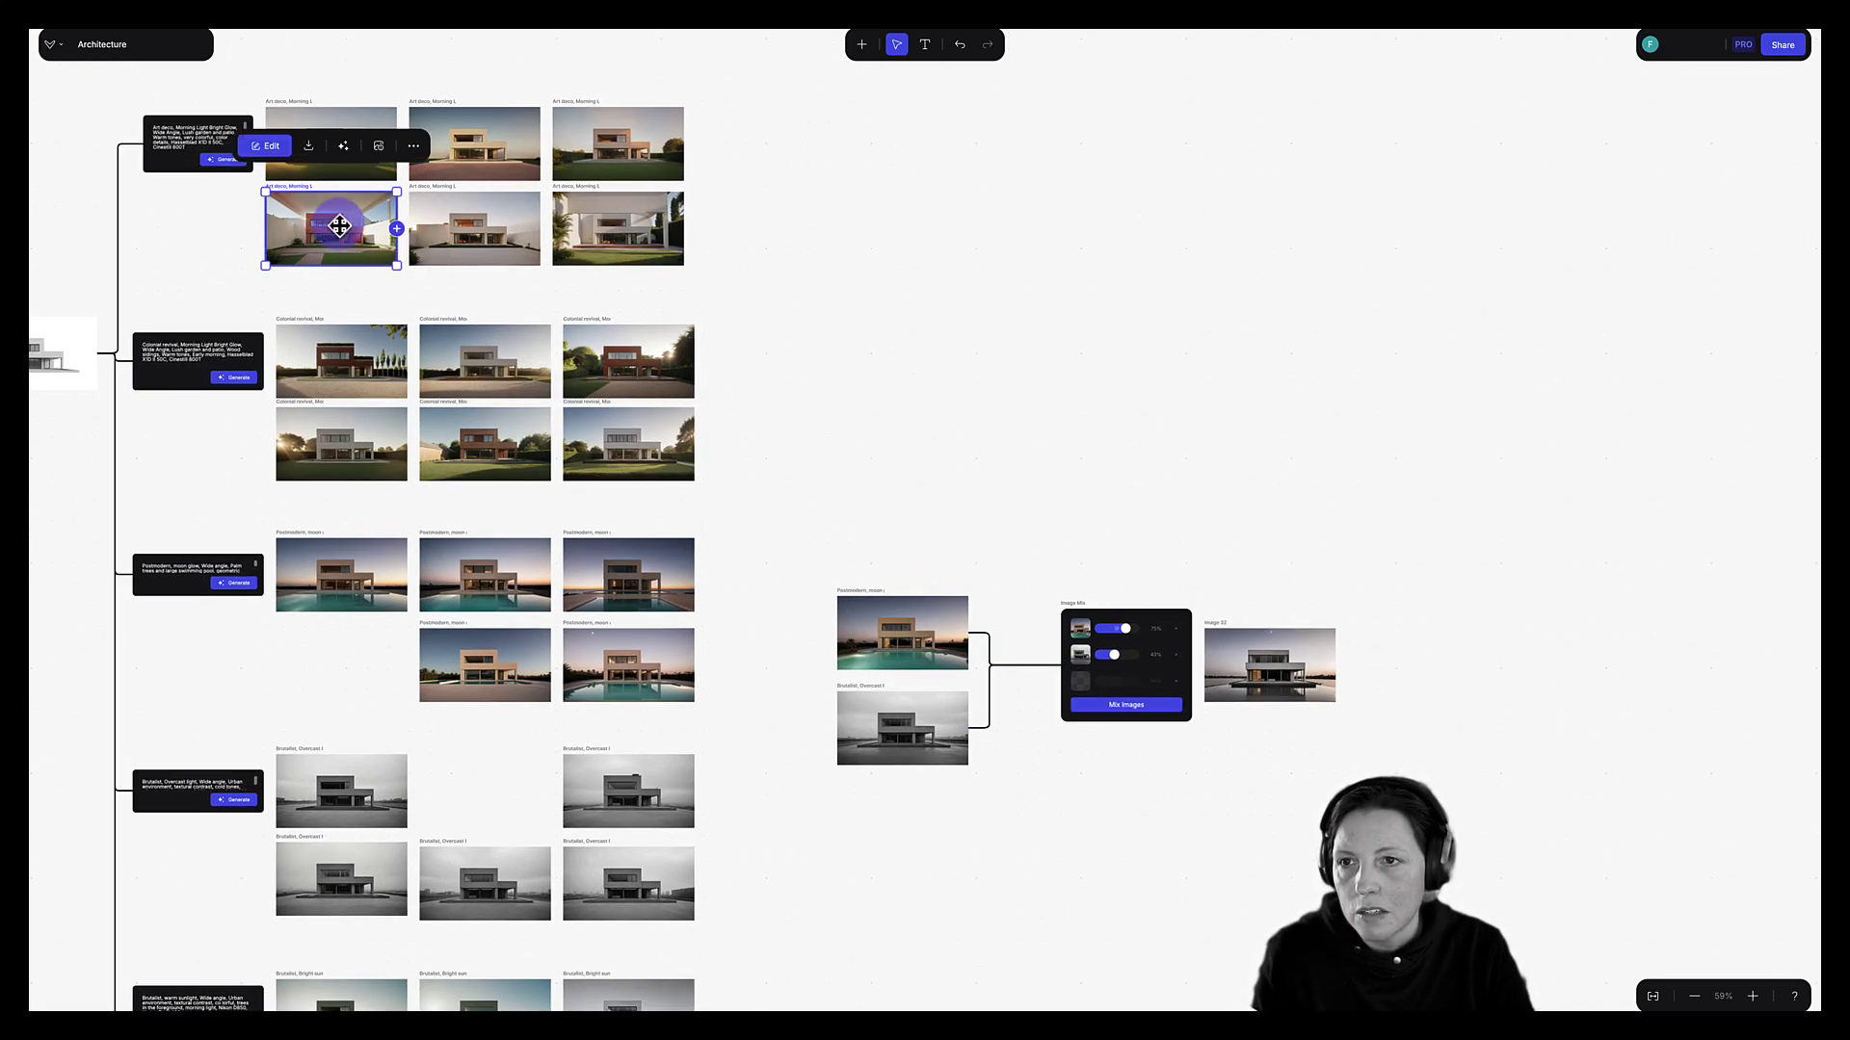
{"action": "left_click", "coordinate": [497, 144]}
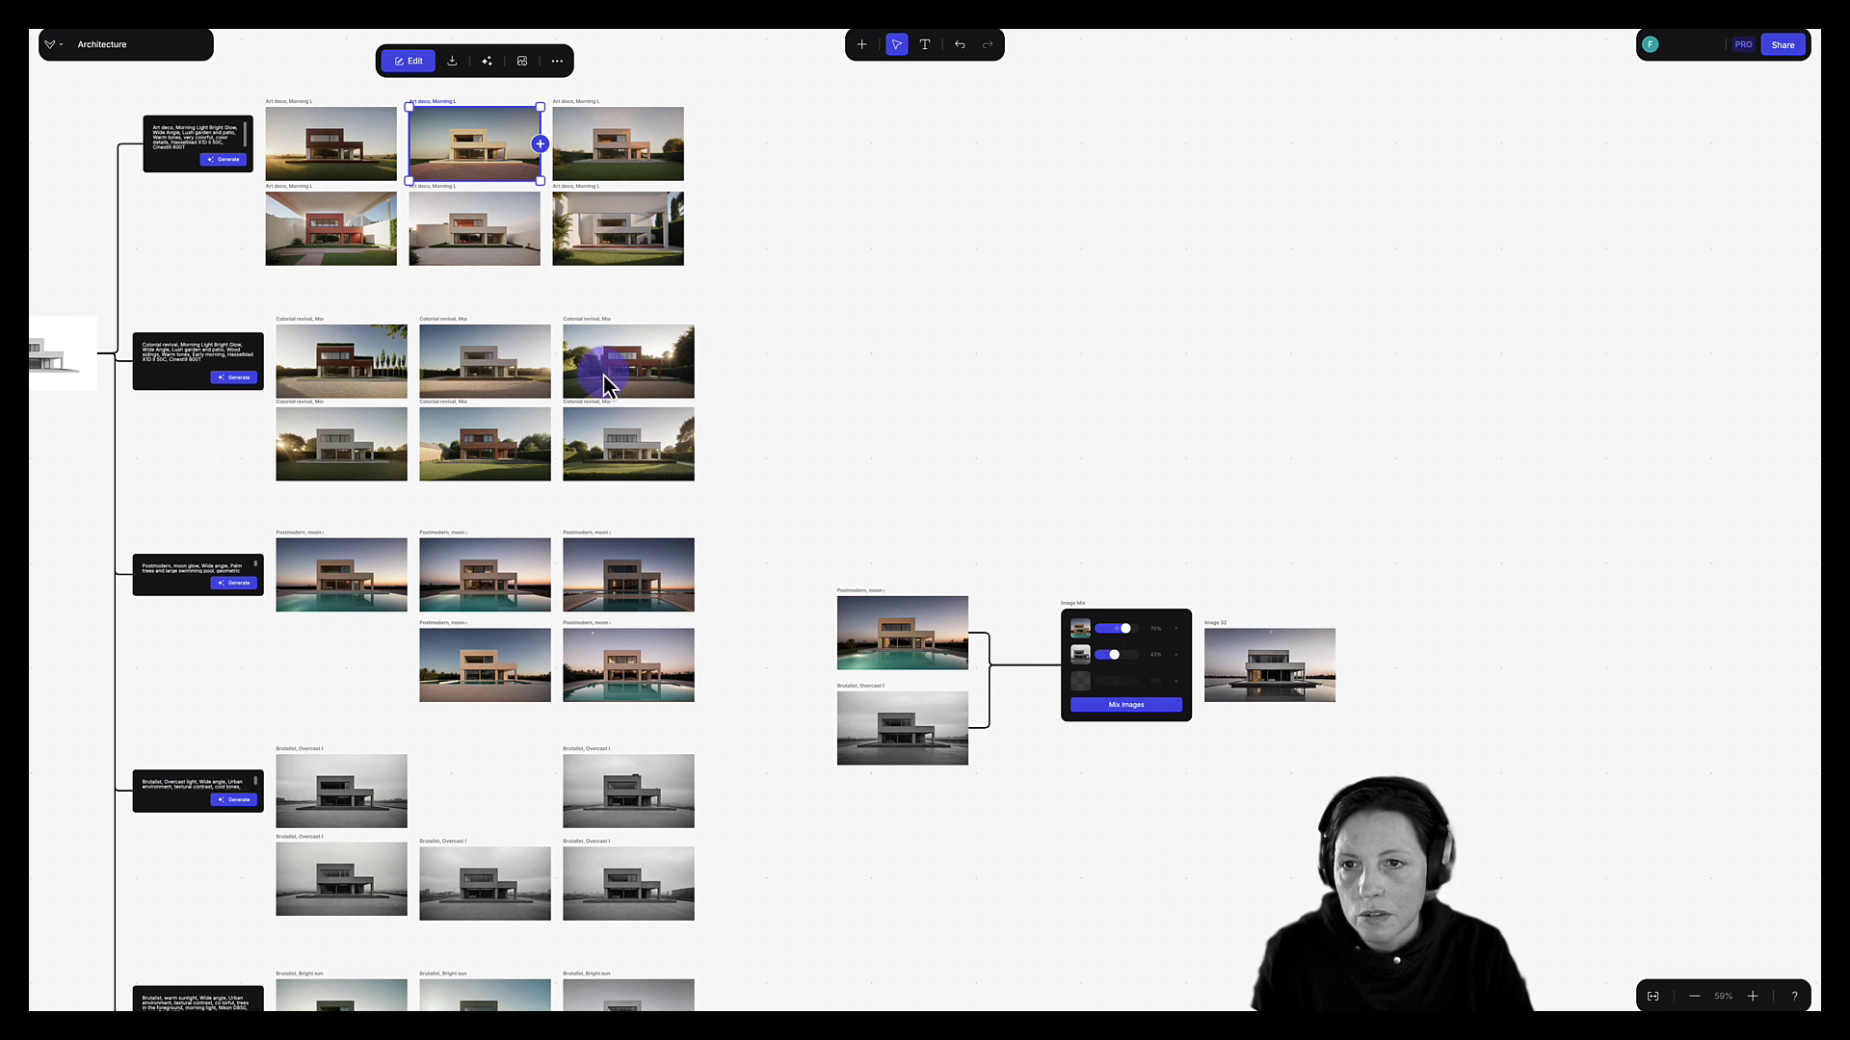
{"action": "left_click_drag", "start_coordinate": [603, 383], "coordinate": [1139, 686]}
Reweight the mix, entering 100% for the Brutalist render and 50% for another input.
{"action": "scroll", "coordinate": [1137, 697], "scroll_direction": "up", "scroll_amount": 5}
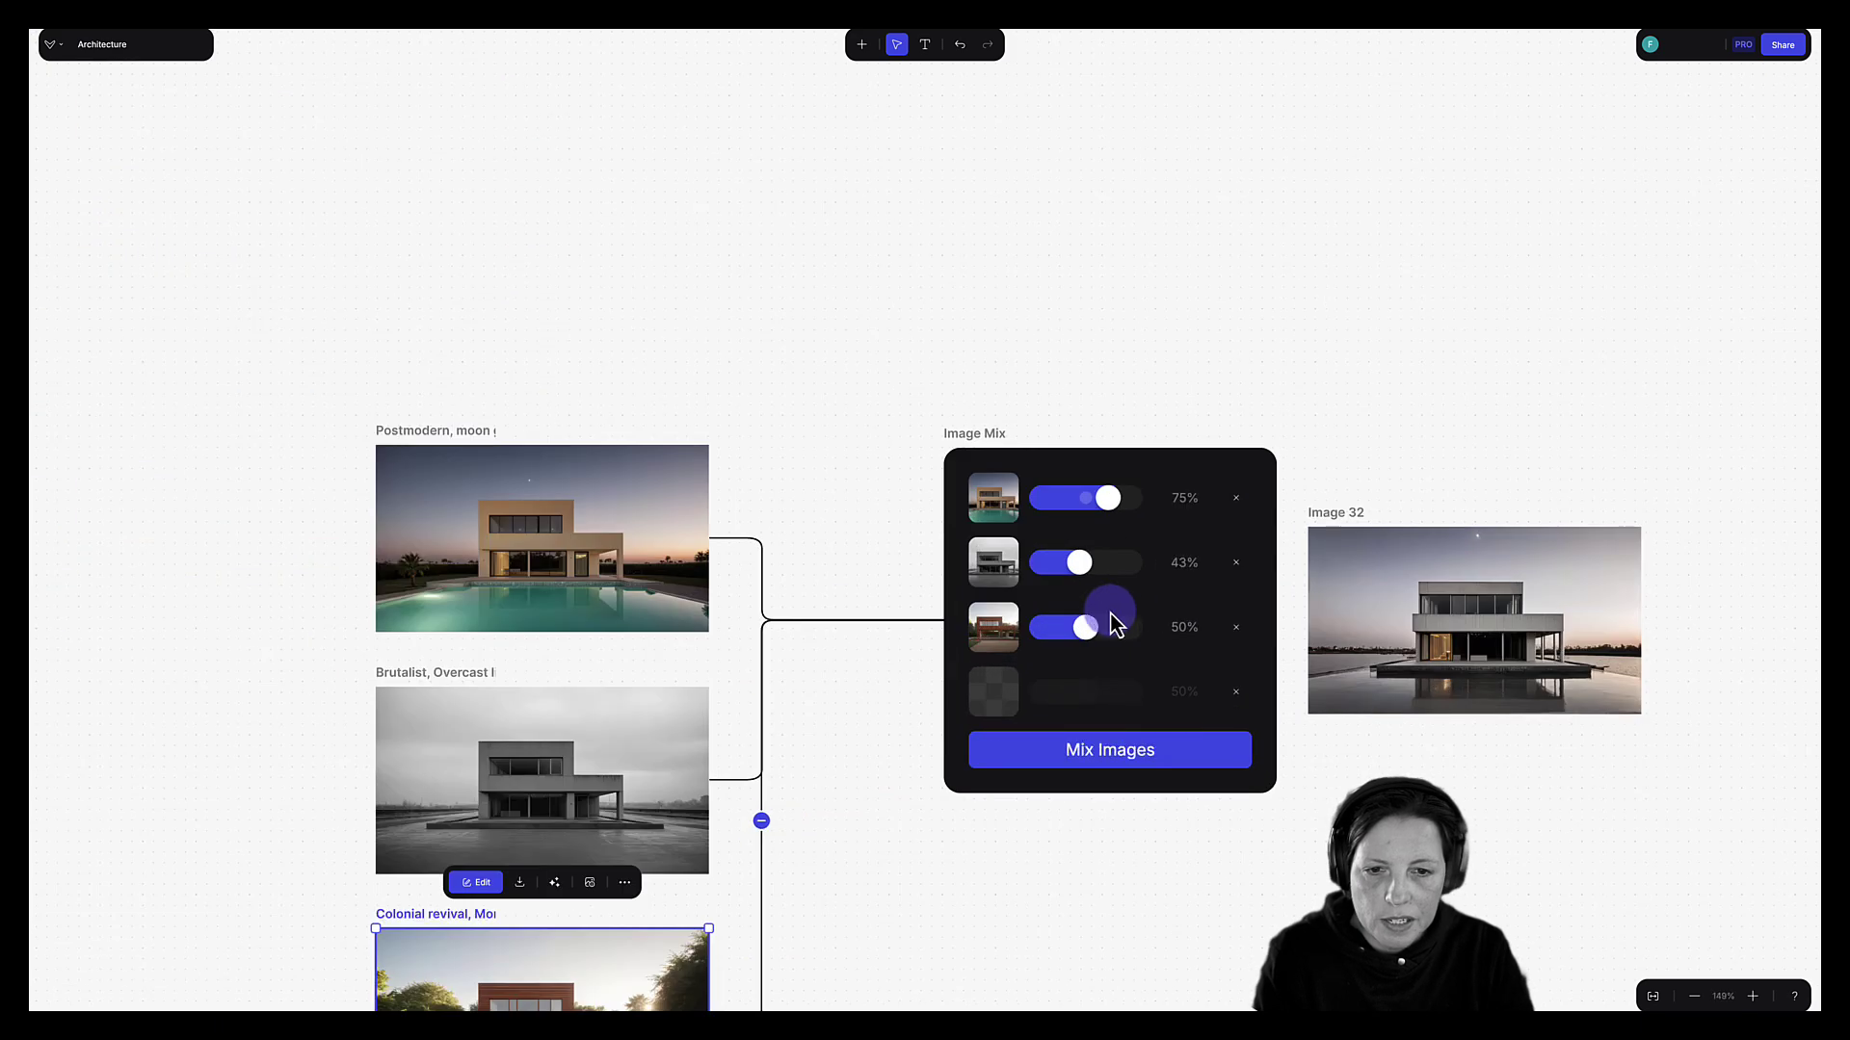
{"action": "left_click", "coordinate": [1191, 563]}
{"action": "type", "text": "100"}
{"action": "left_click", "coordinate": [1193, 502]}
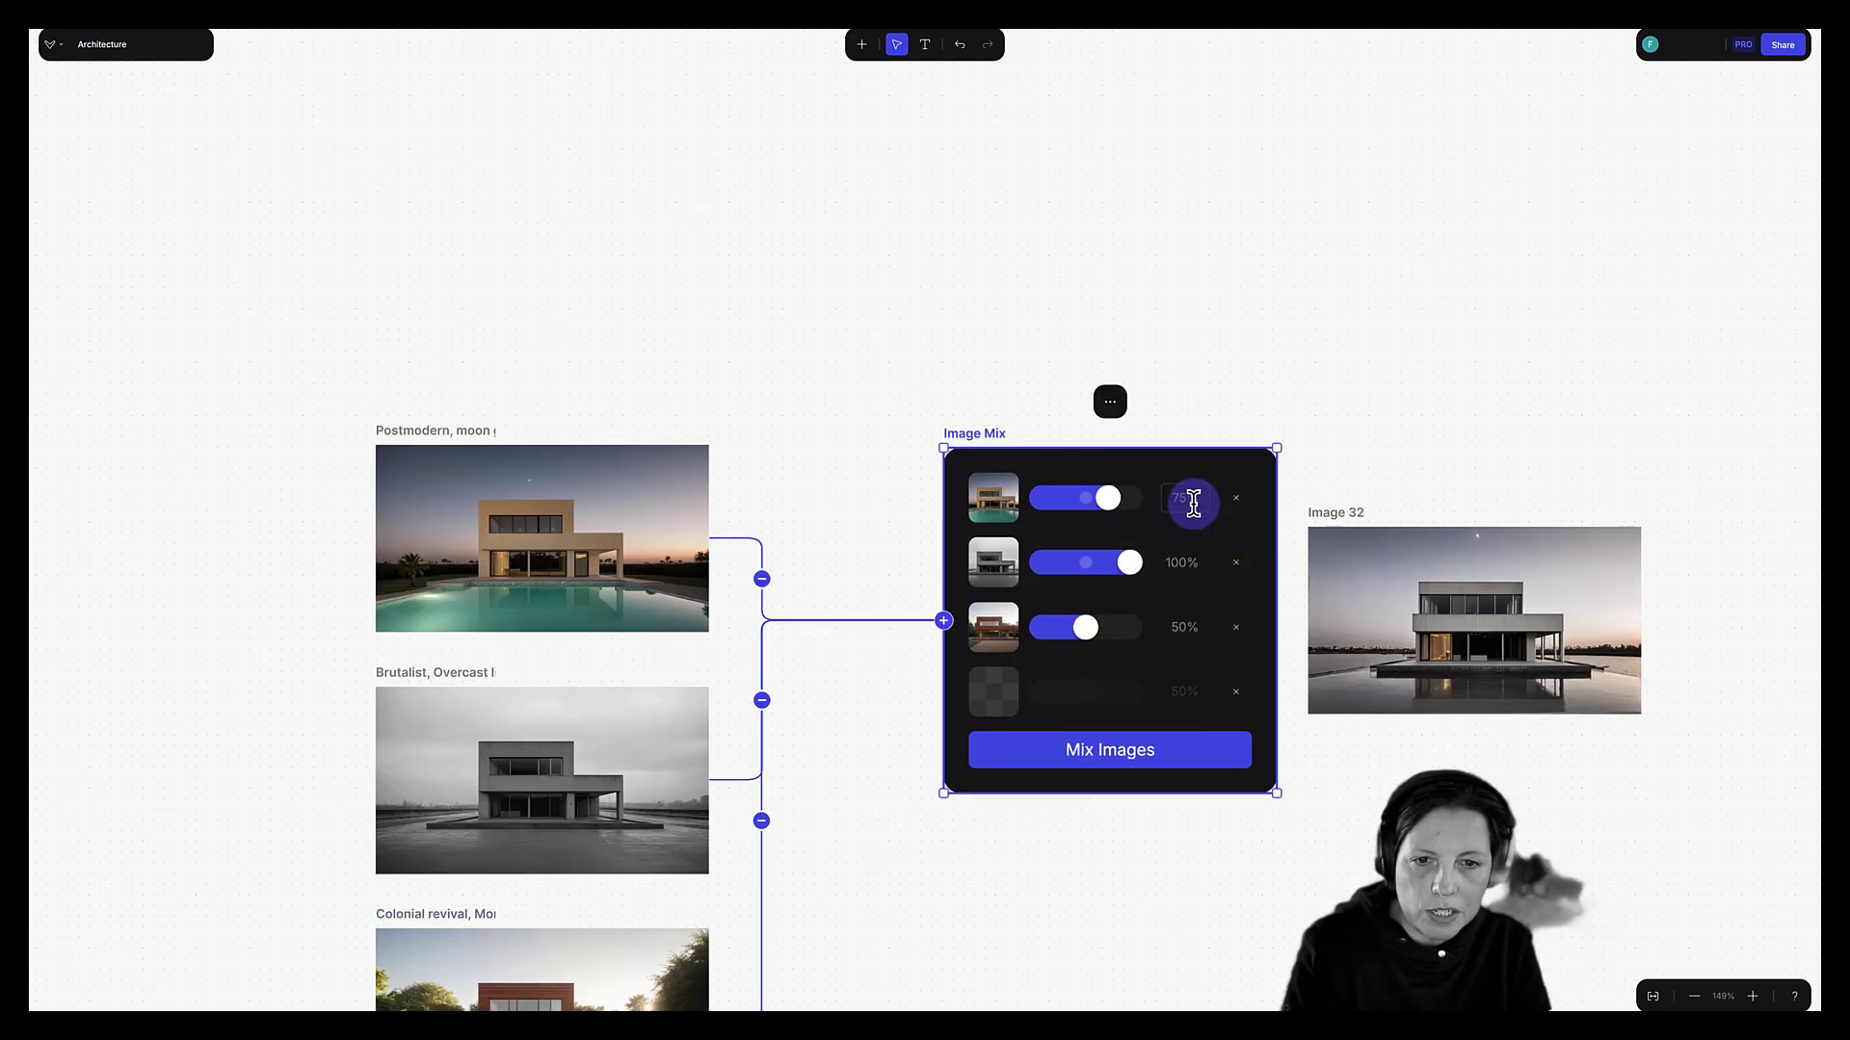
{"action": "type", "text": "50"}
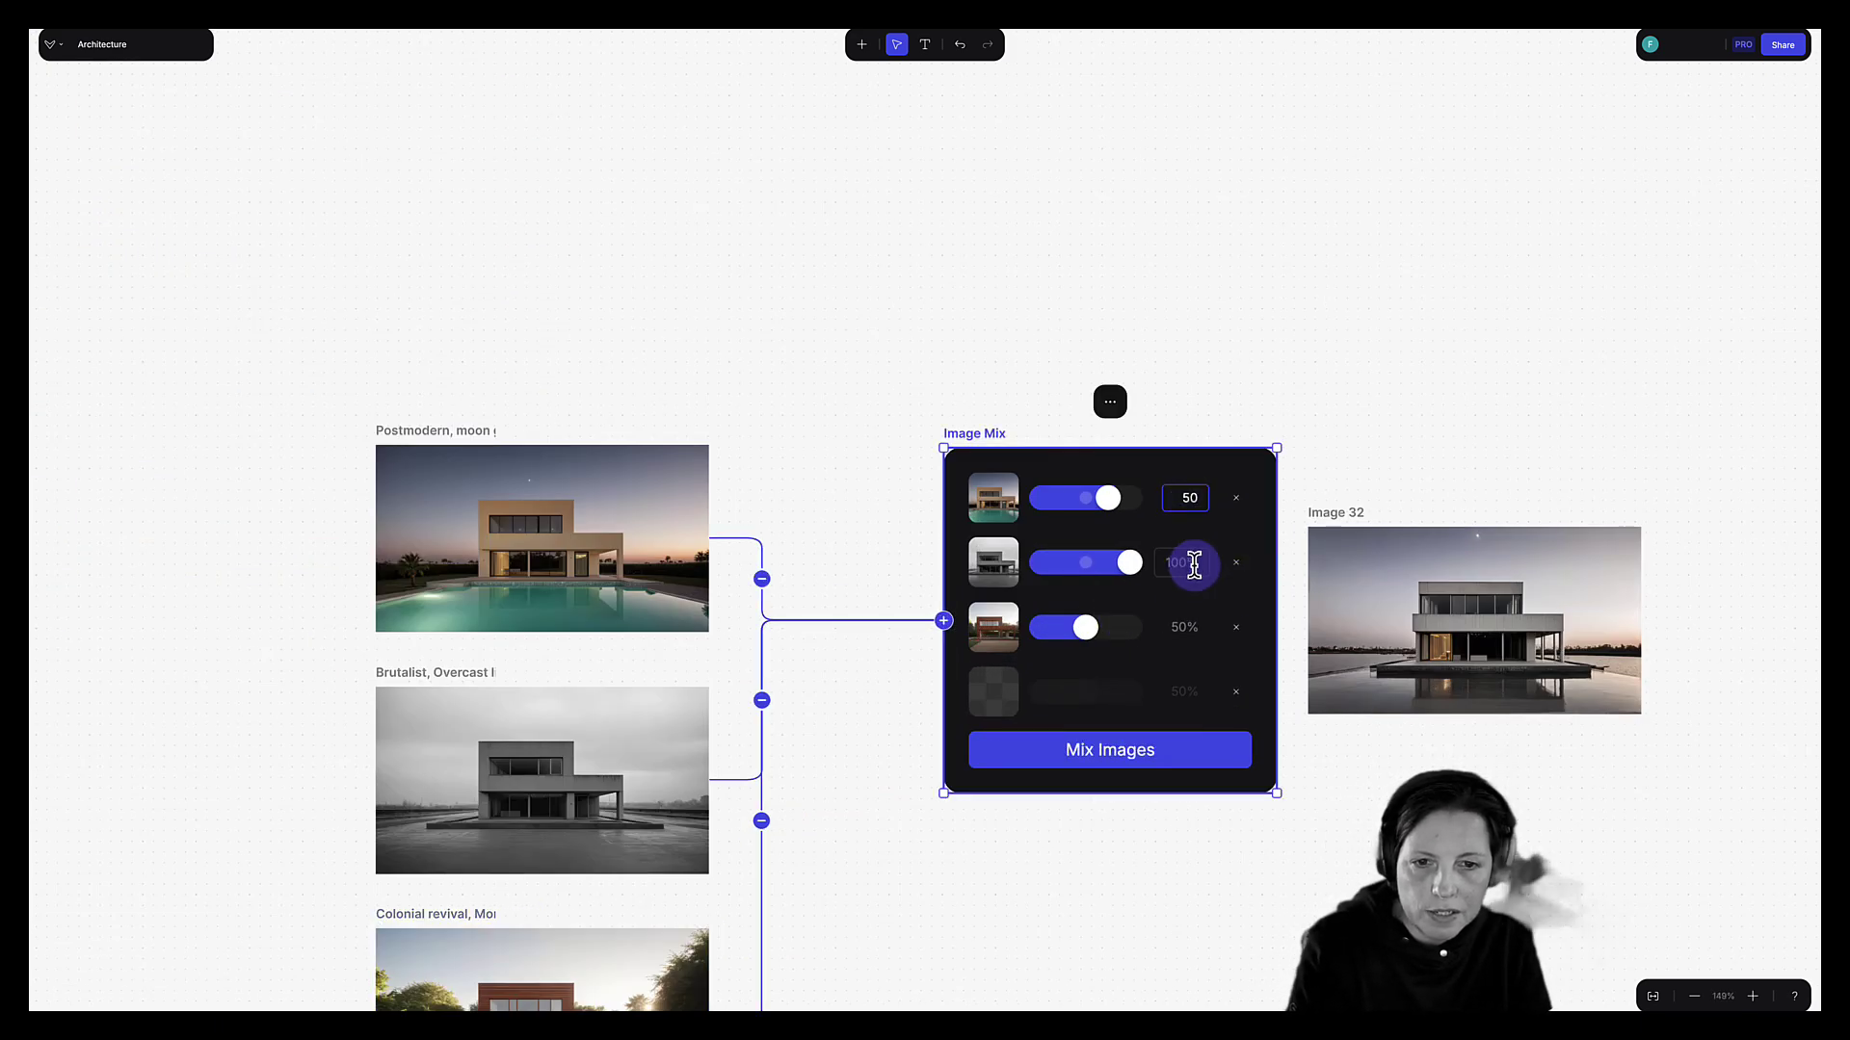